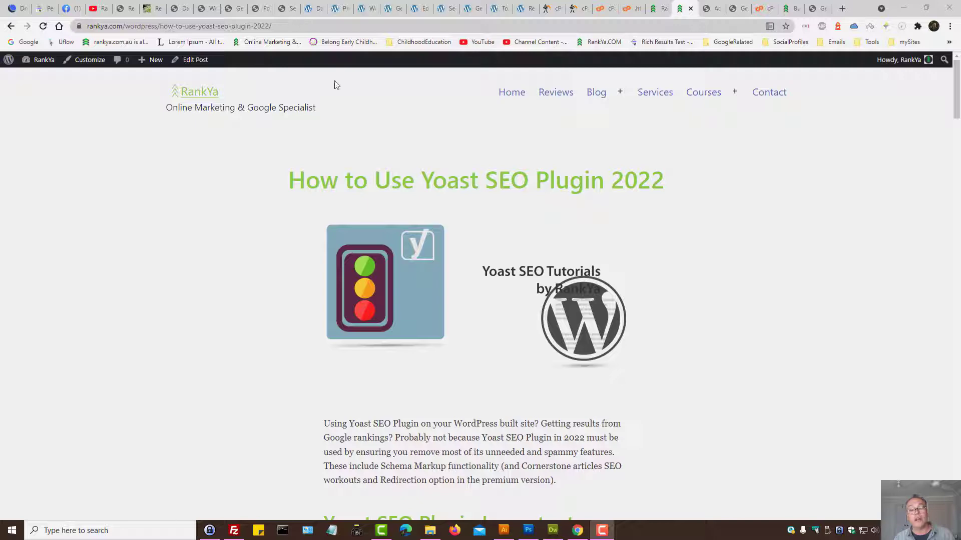
Copy the Posts SEO title template %%title%% from the Search Appearance section of the Yoast SEO blog post
scroll(147, 319, "down", 20)
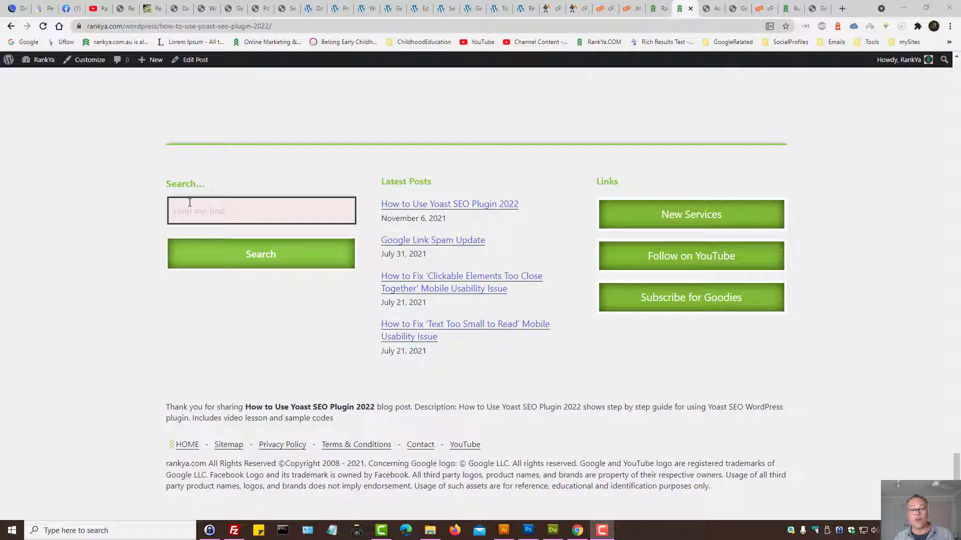
scroll(581, 227, "up", 15)
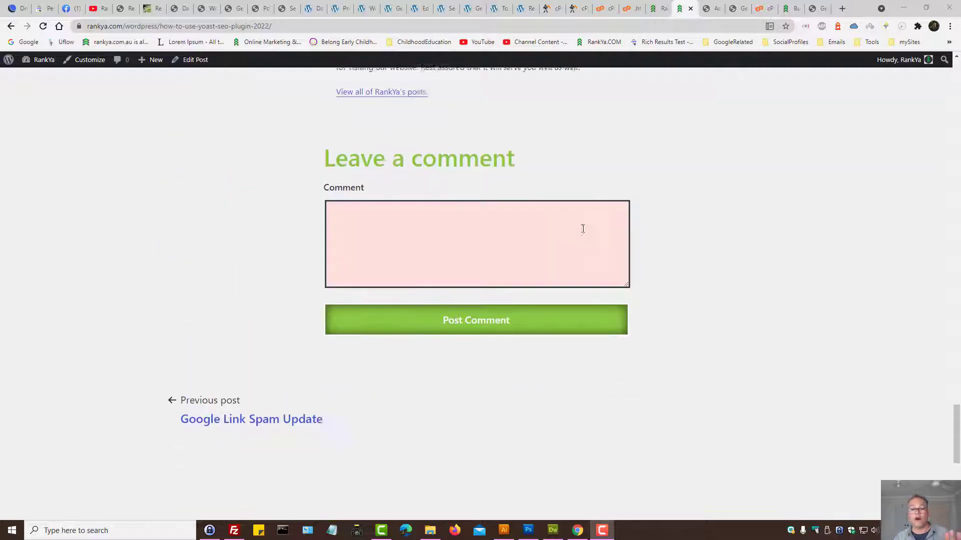
scroll(550, 244, "up", 20)
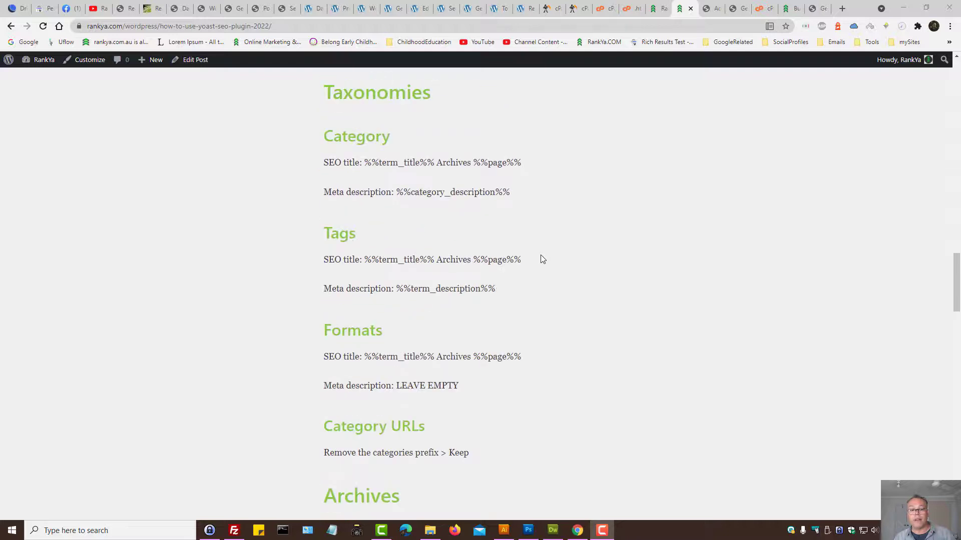
scroll(543, 259, "up", 10)
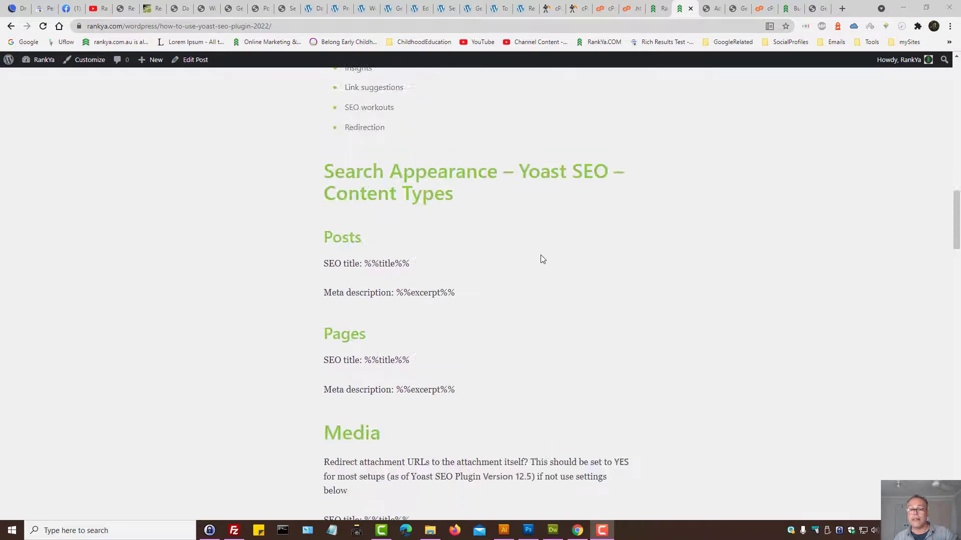
left_click_drag(365, 264, 418, 264)
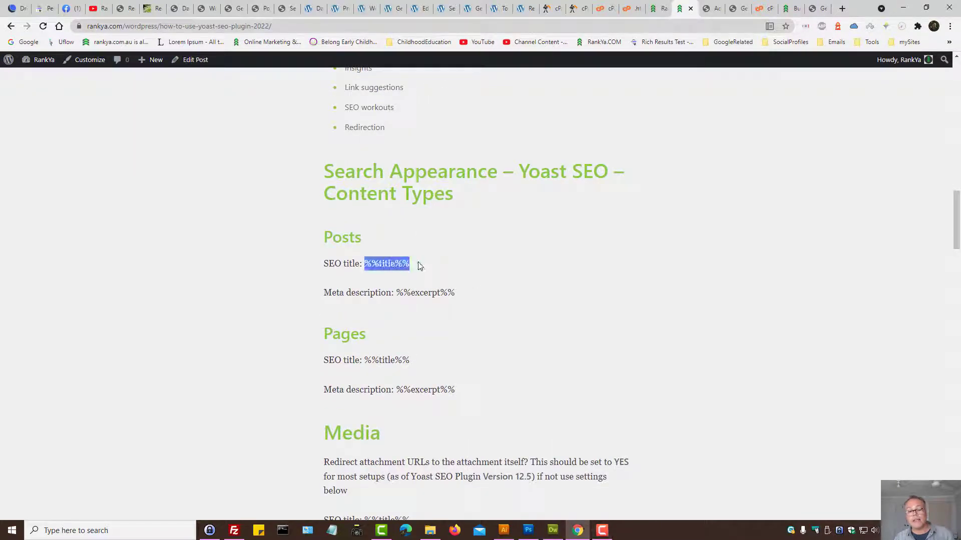
right_click(390, 268)
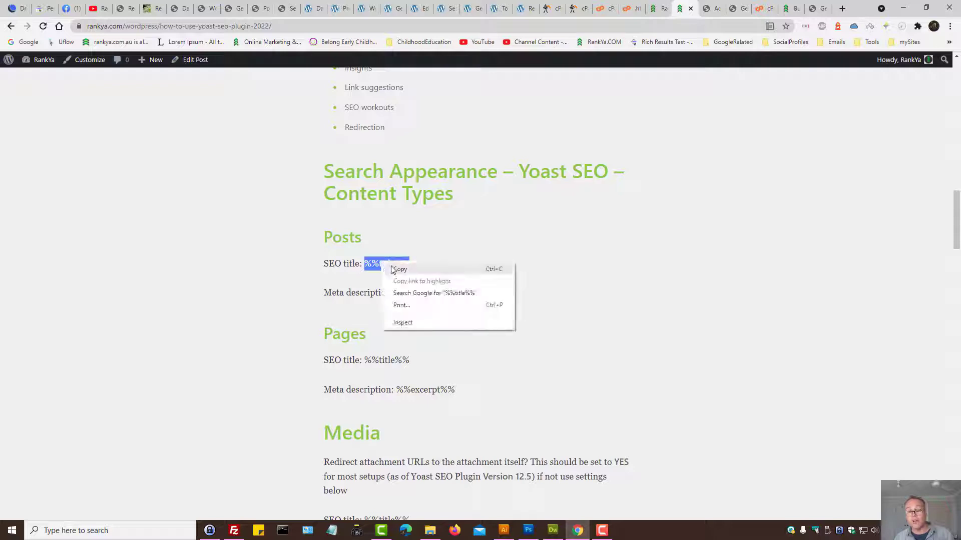
left_click(393, 269)
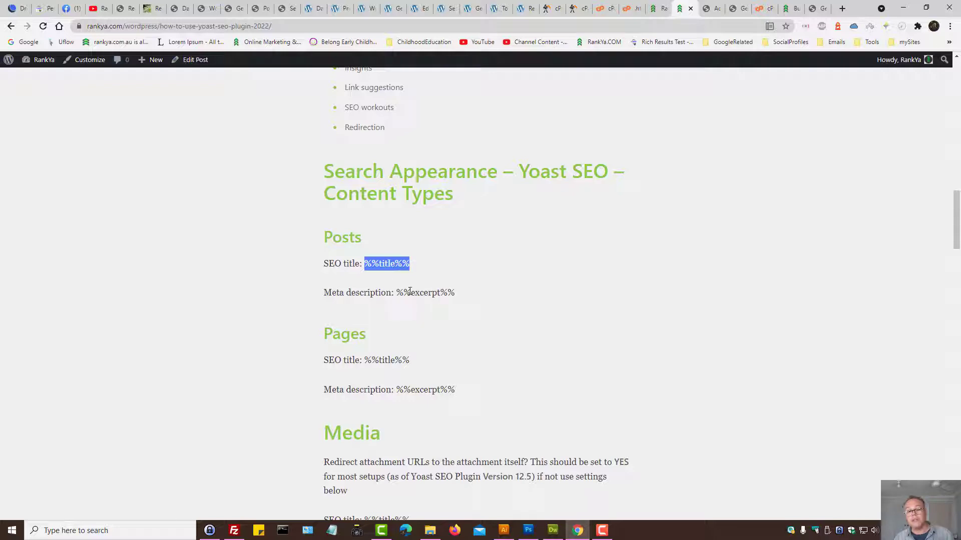
Go to the Yoast SEO General settings in WordPress and review the dashboard's configuration status
left_click(708, 6)
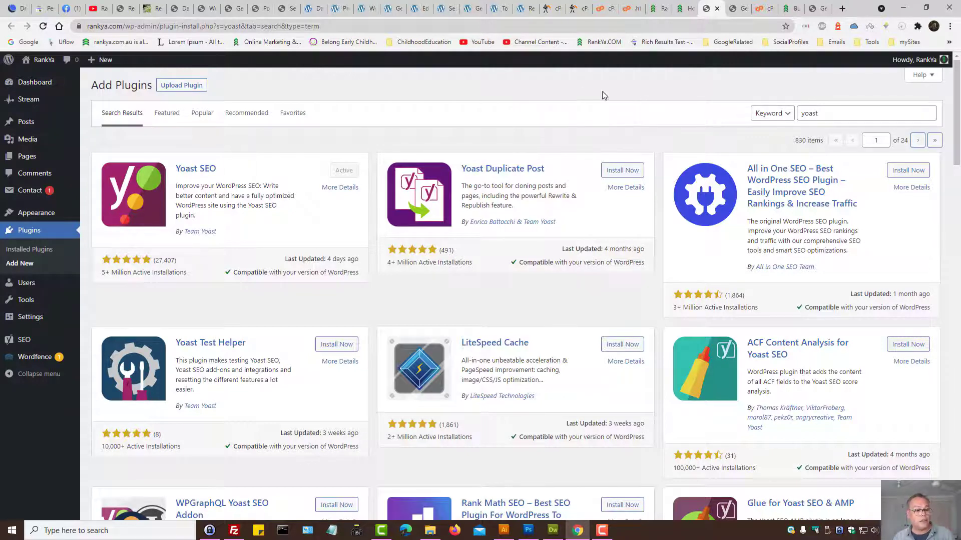
mouse_move(20, 340)
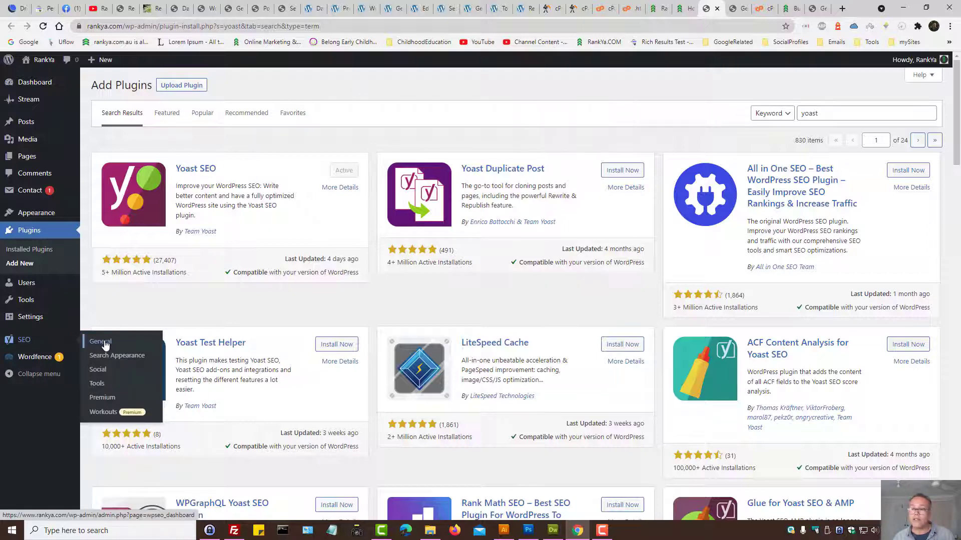
key("ctrl+Tab")
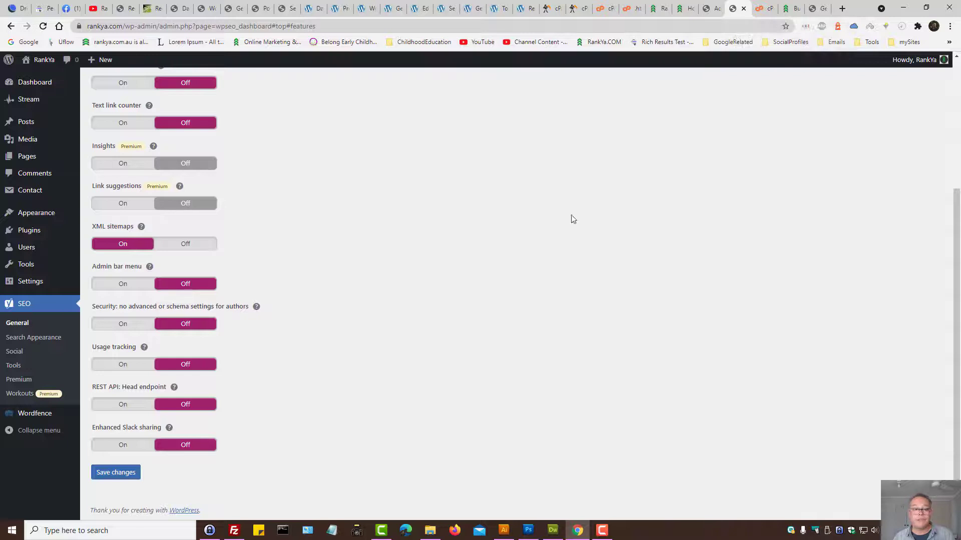
scroll(448, 289, "up", 10)
left_click(118, 108)
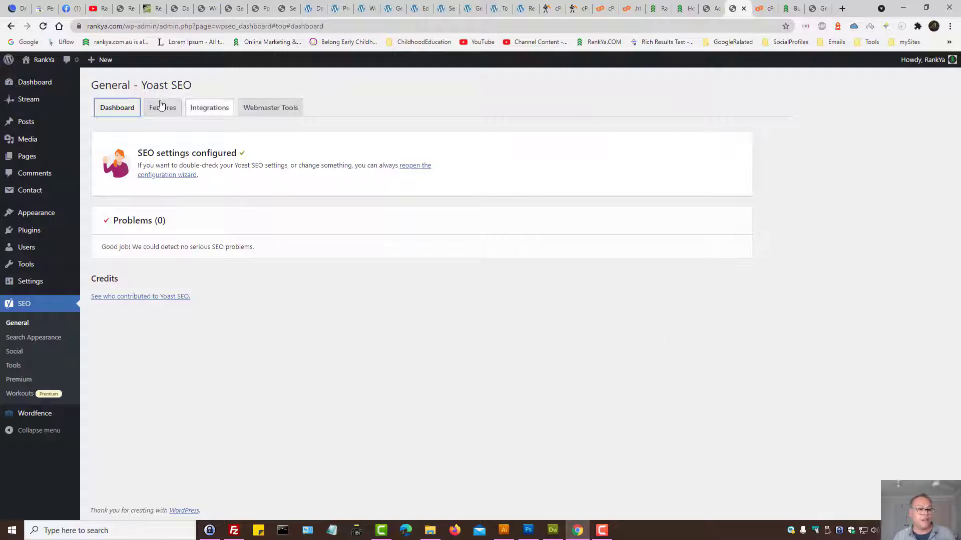
left_click_drag(141, 85, 212, 81)
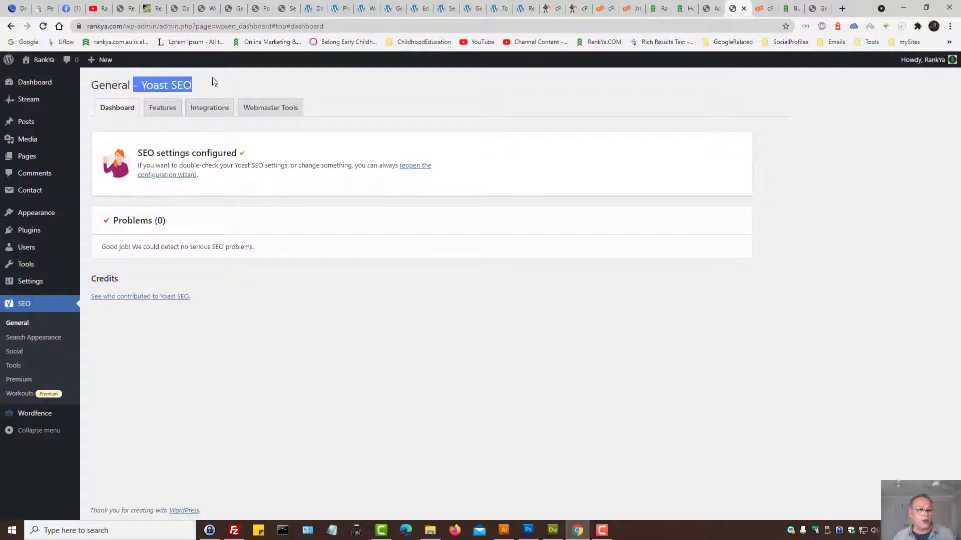
left_click(221, 83)
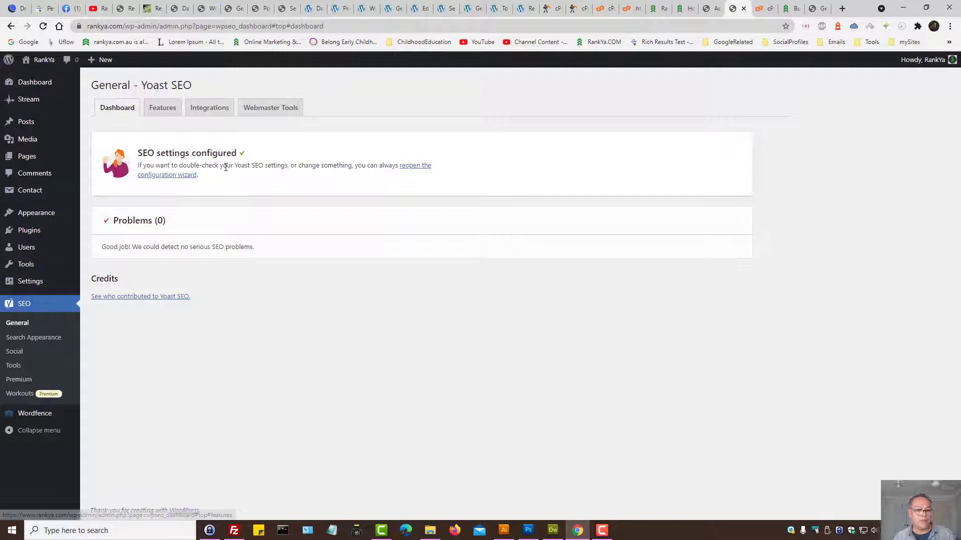
left_click_drag(154, 155, 201, 155)
left_click(237, 173)
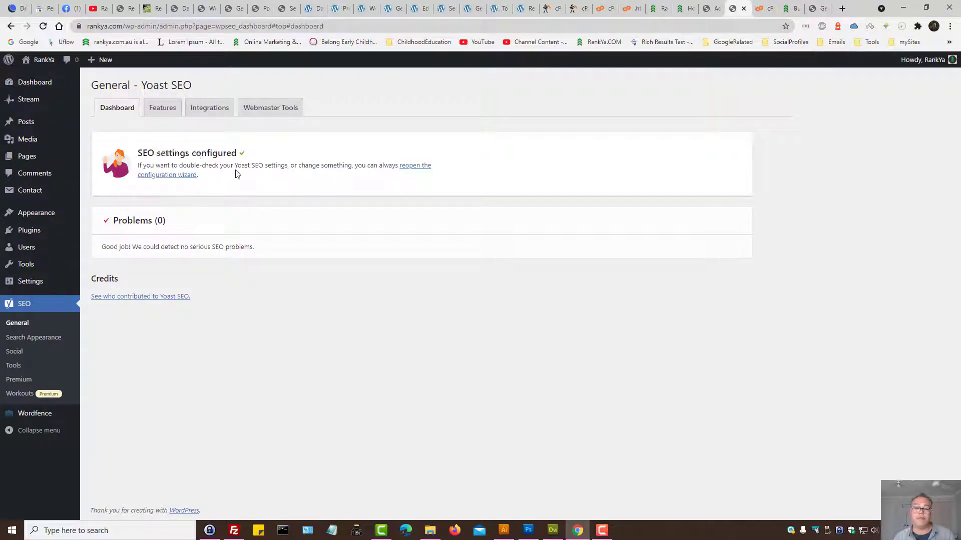
Open the Yoast SEO configuration wizard separately, view its Environment step, and close it without changing anything
left_click(414, 170, "ctrl")
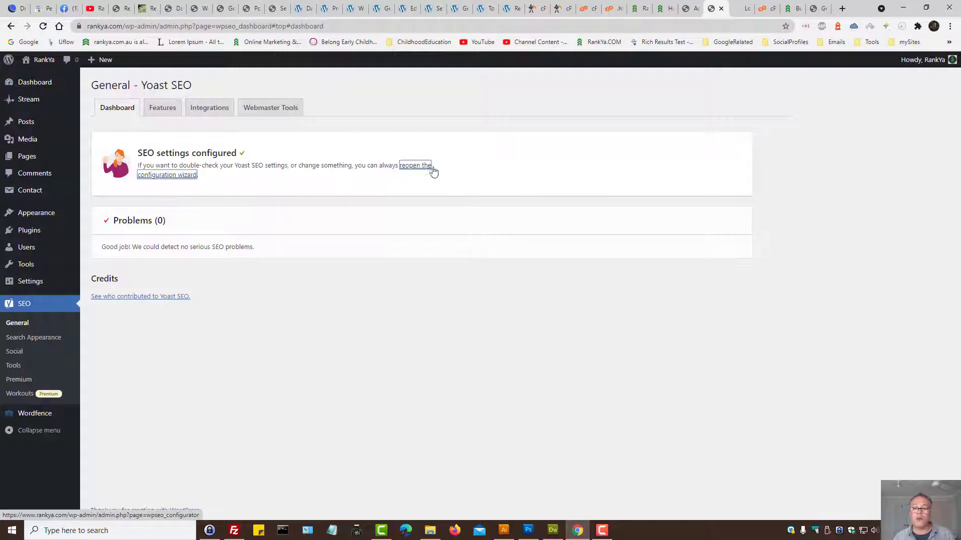
key("ctrl+Tab")
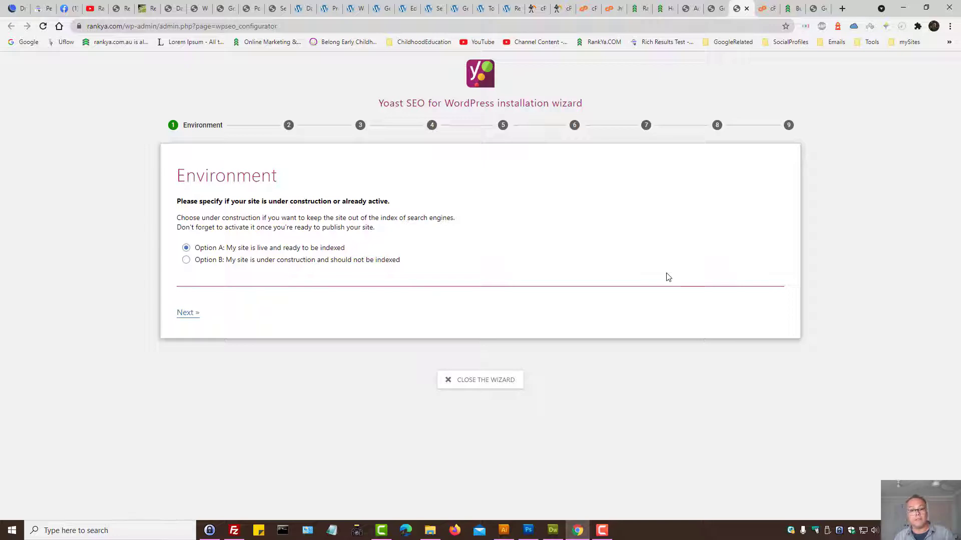
left_click(746, 8)
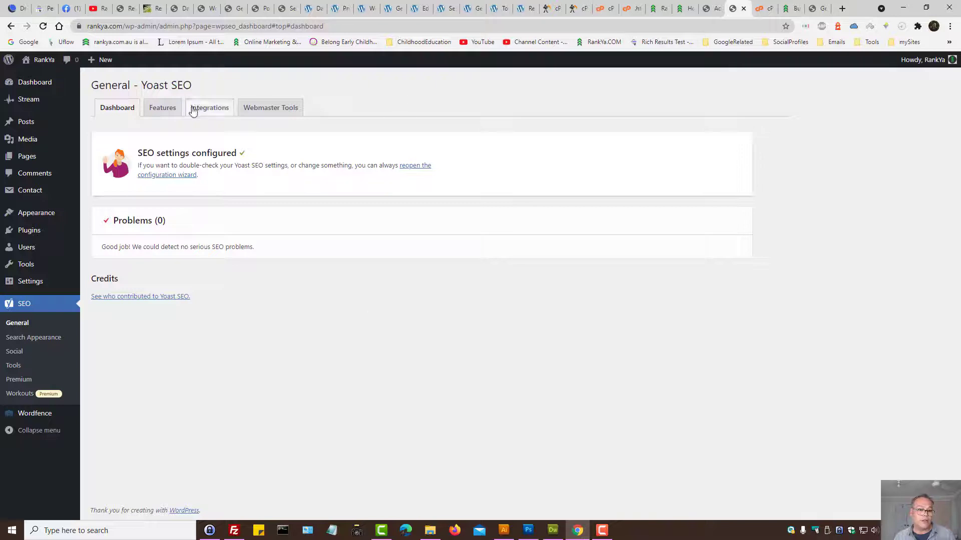
Review the Yoast SEO feature switches and show the help text for XML sitemaps
left_click(161, 114)
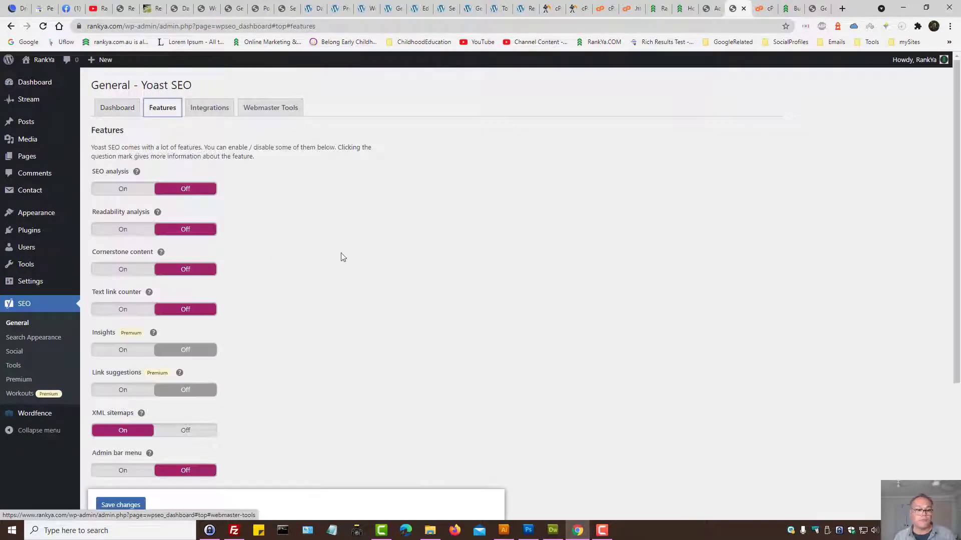
scroll(315, 271, "down", 3)
scroll(320, 278, "up", 3)
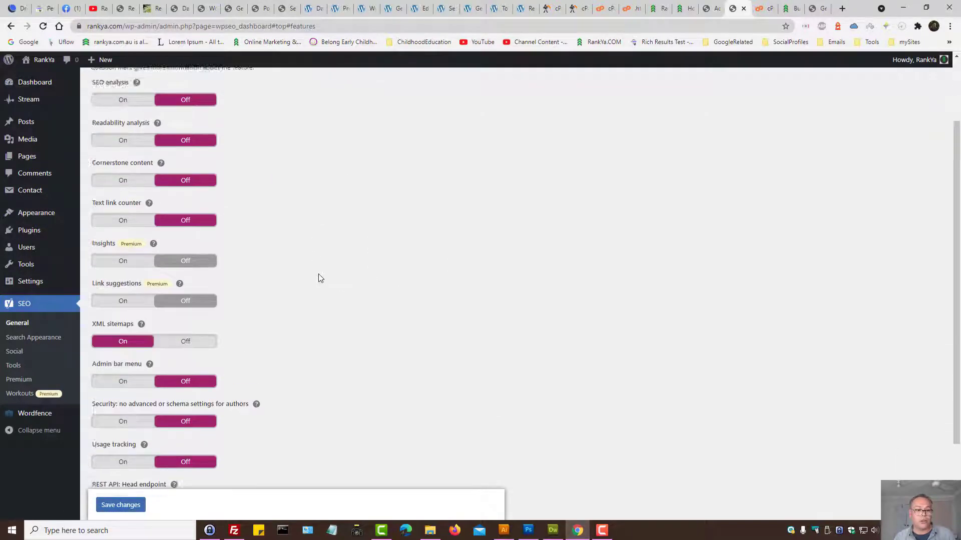
scroll(201, 375, "down", 3)
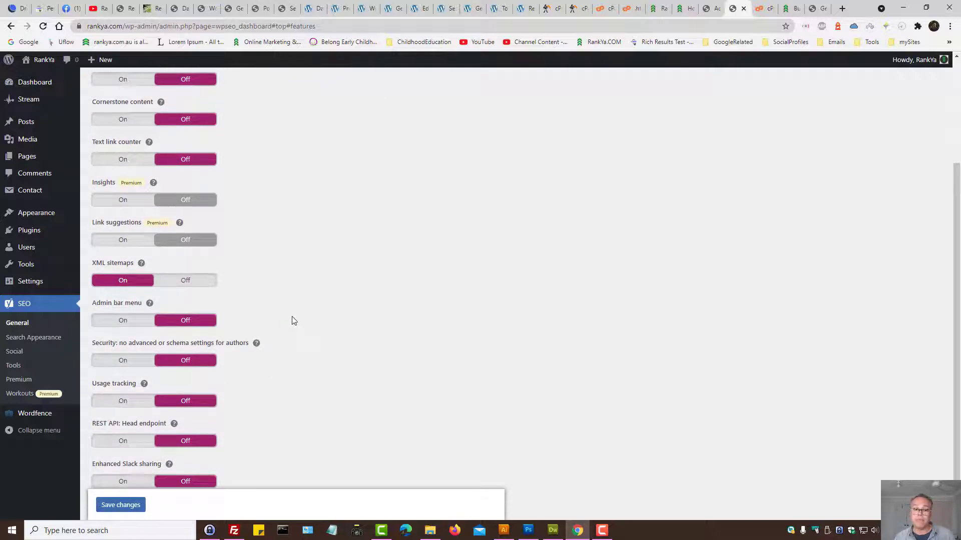
left_click(141, 263)
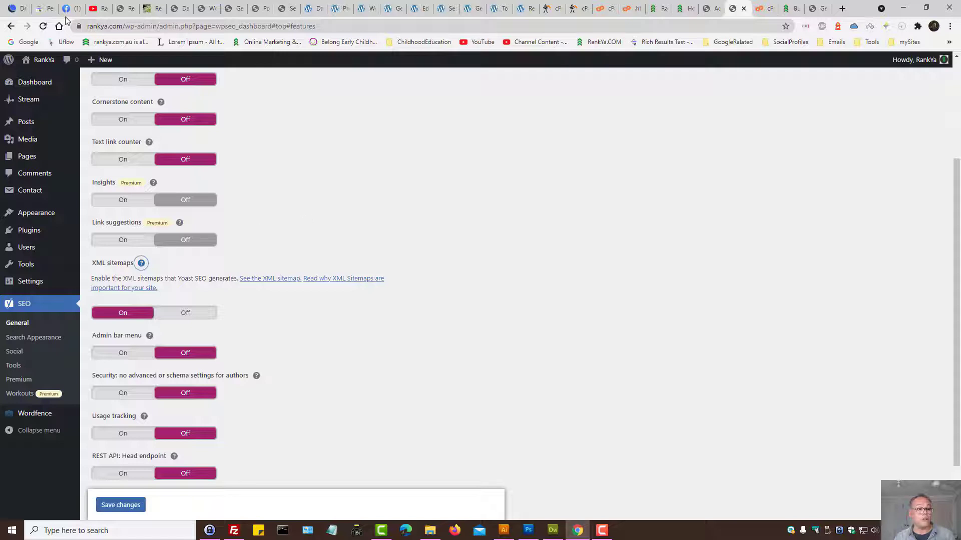
Switch to Google Search Console, check the submitted page-sitemap.xml details for rankya.com, and return to the sitemaps list
left_click(42, 8)
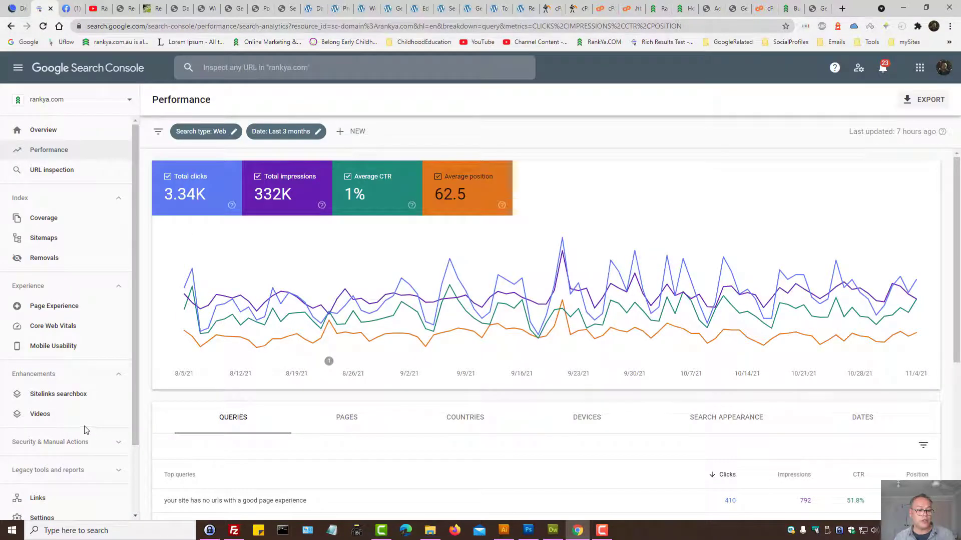
scroll(57, 361, "down", 2)
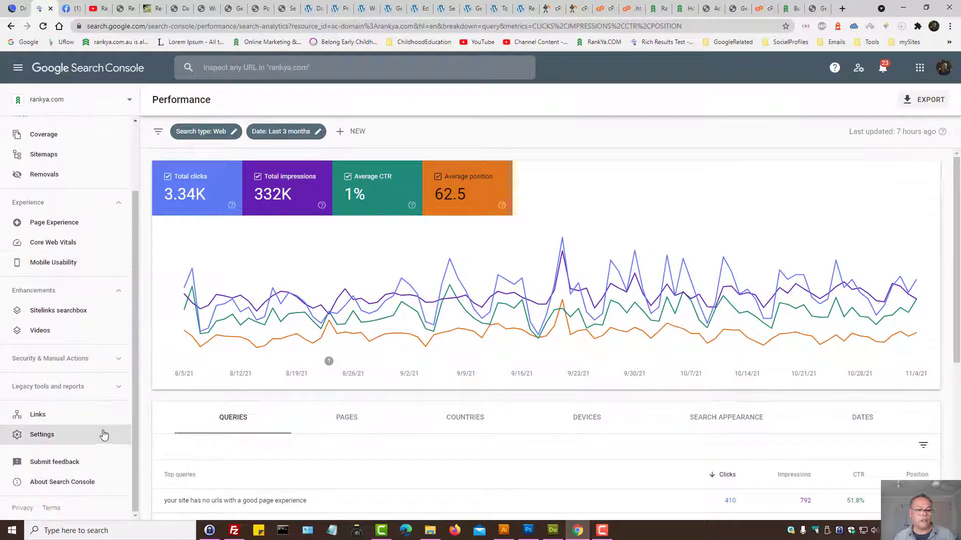
scroll(74, 333, "up", 2)
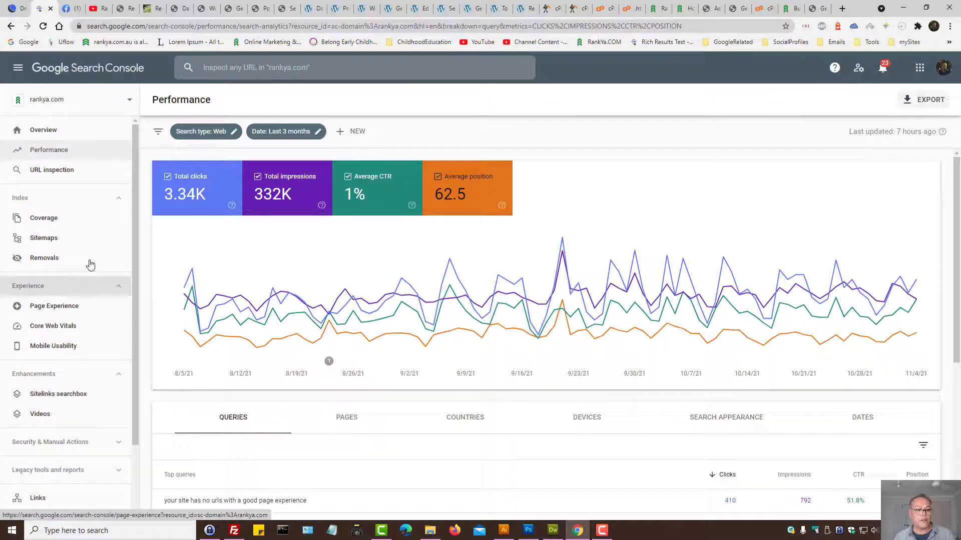
left_click(41, 241)
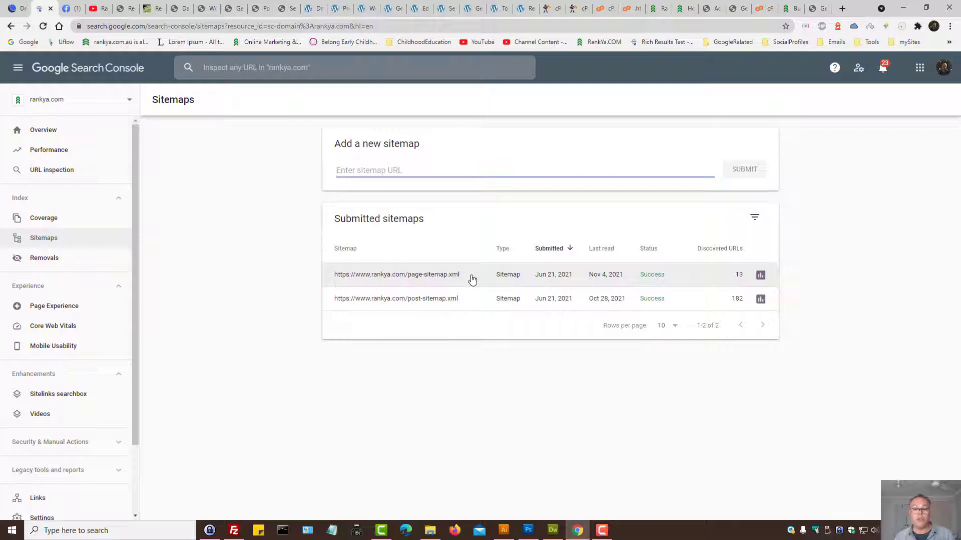
left_click_drag(463, 278, 410, 283)
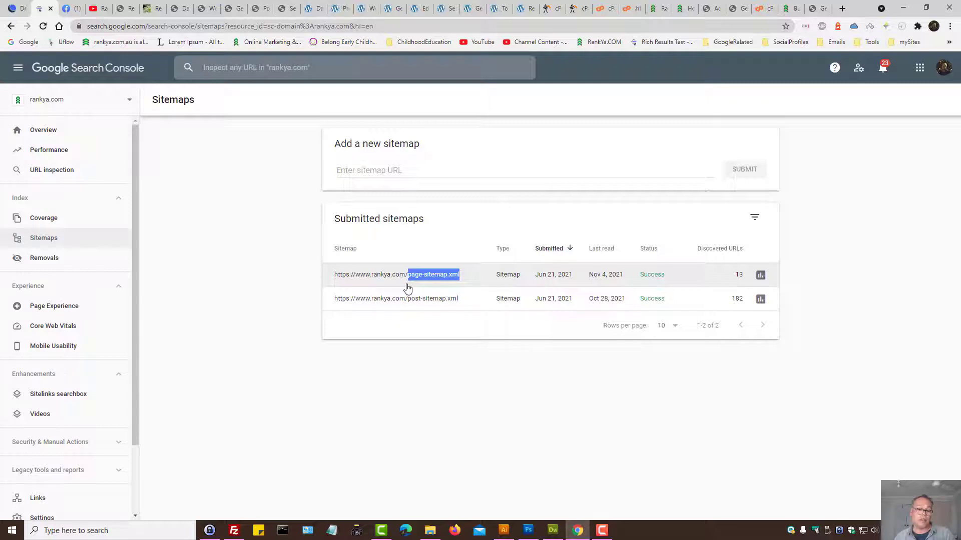
left_click(408, 287)
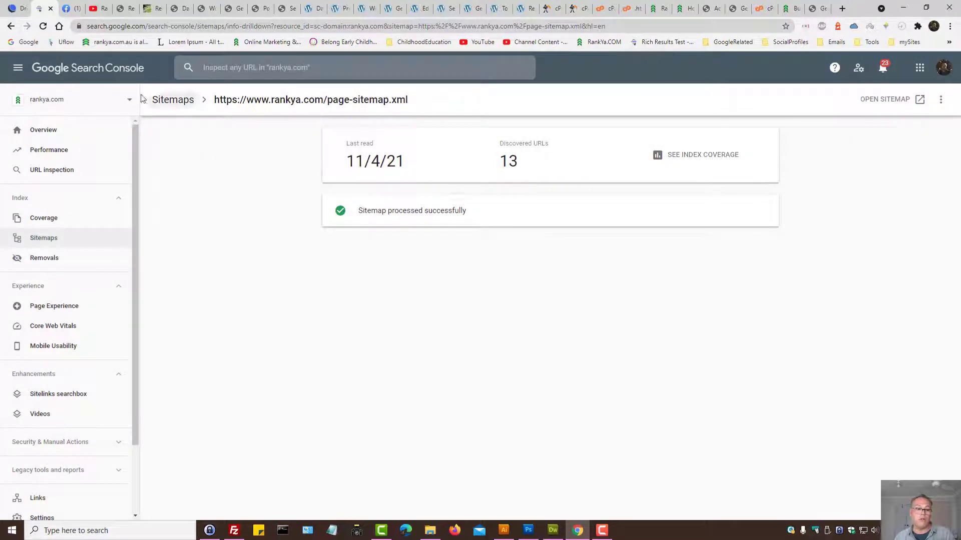
left_click(173, 102)
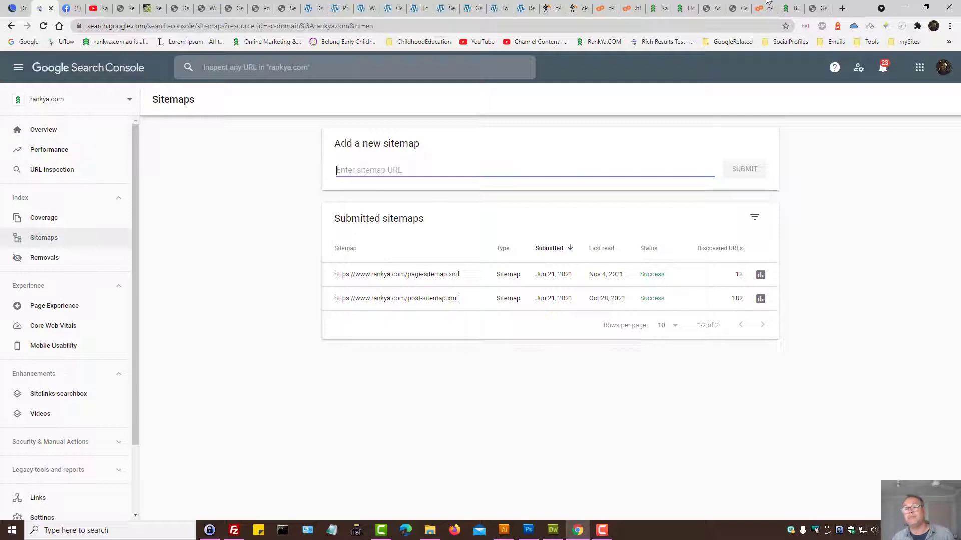
Return to the Yoast SEO features in WordPress and examine every switch from SEO analysis to Enhanced Slack sharing
left_click(735, 9)
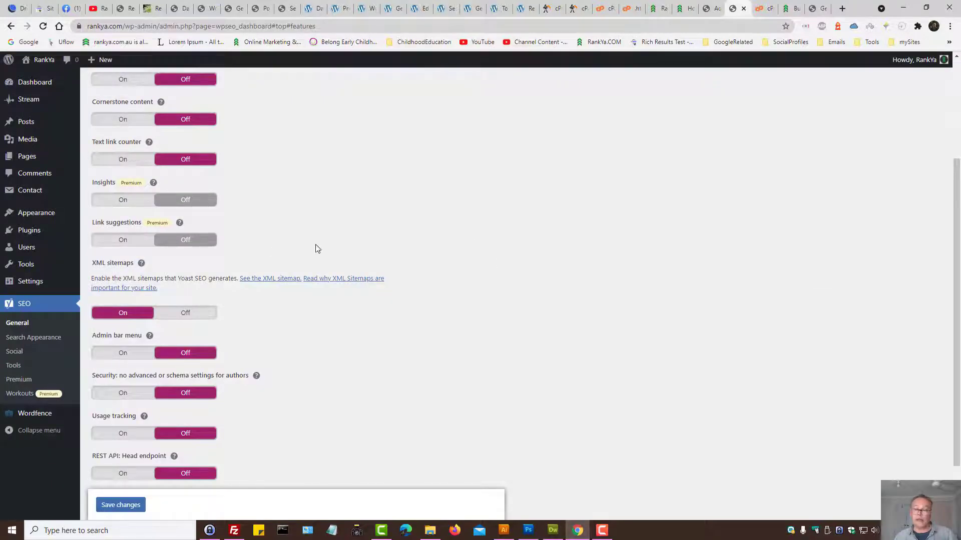
scroll(319, 305, "up", 1)
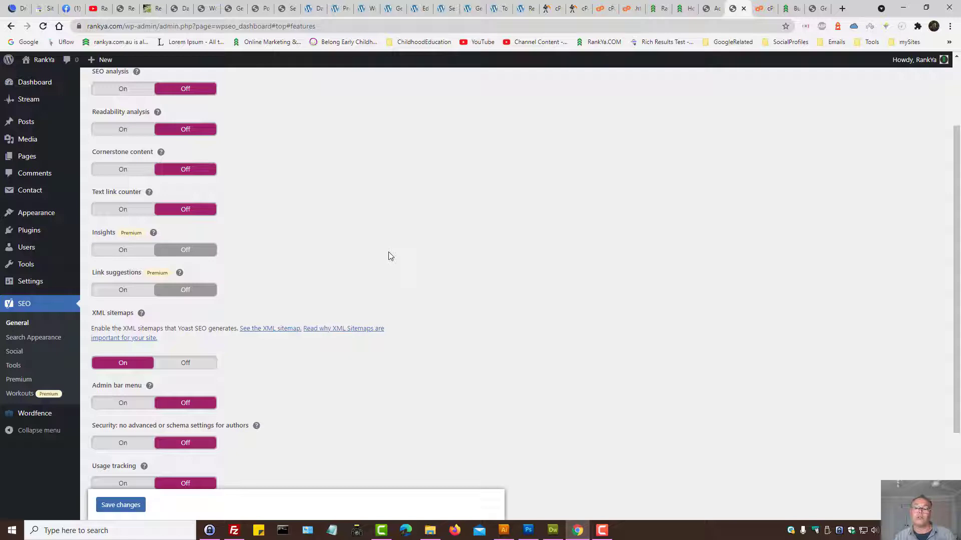
scroll(442, 279, "up", 2)
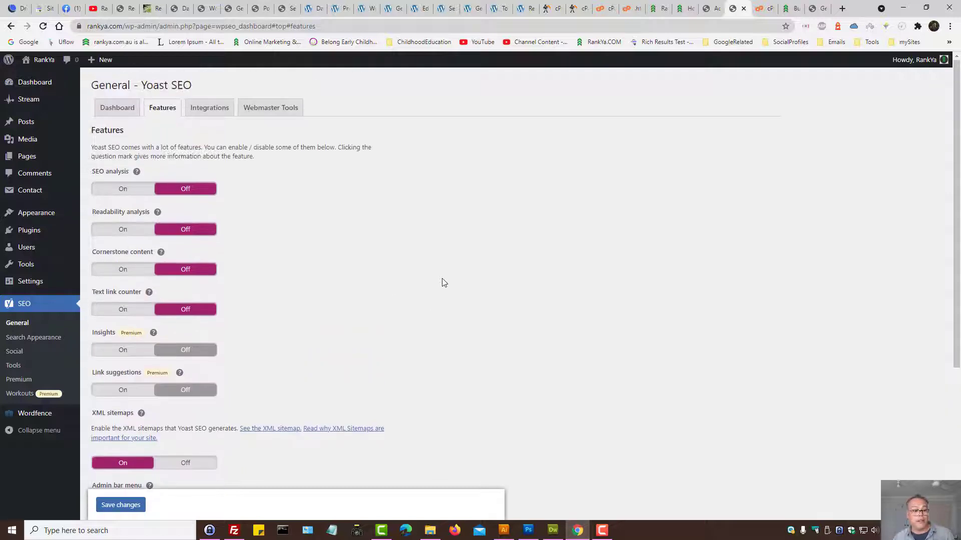
scroll(304, 256, "down", 2)
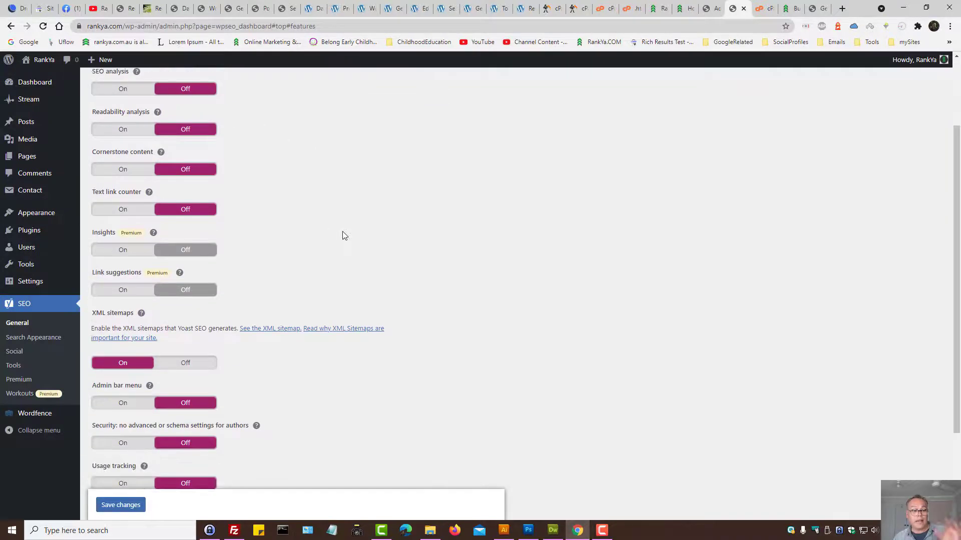
double_click(106, 233)
left_click(299, 249)
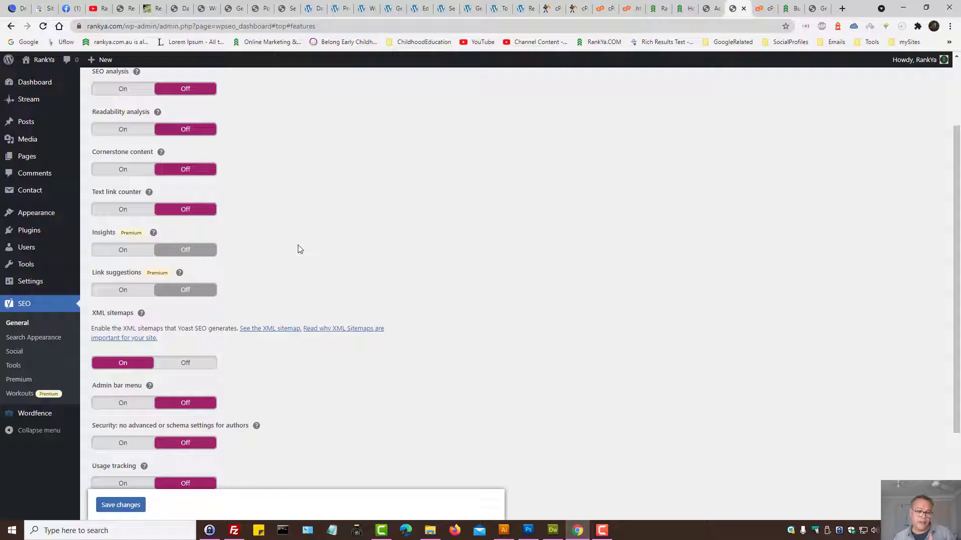
scroll(341, 267, "down", 1)
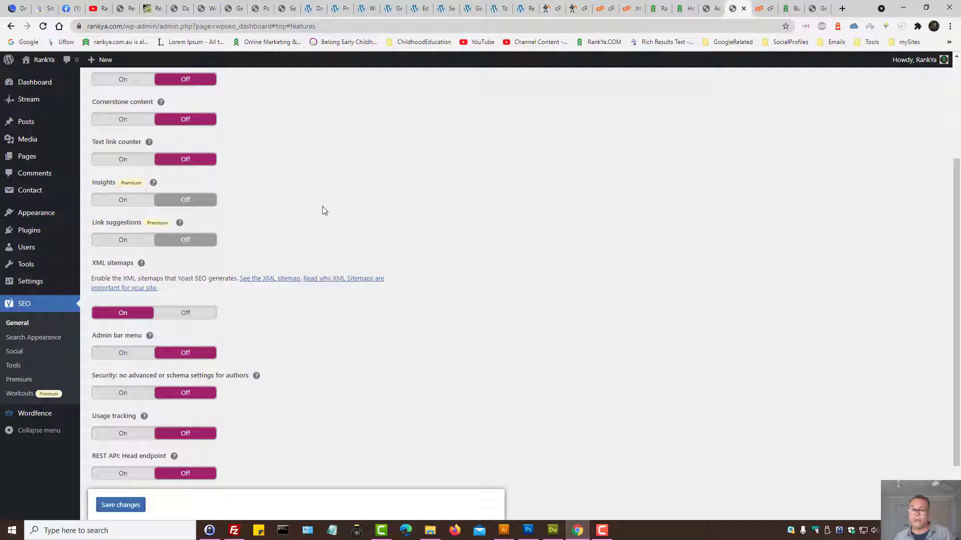
scroll(465, 216, "down", 2)
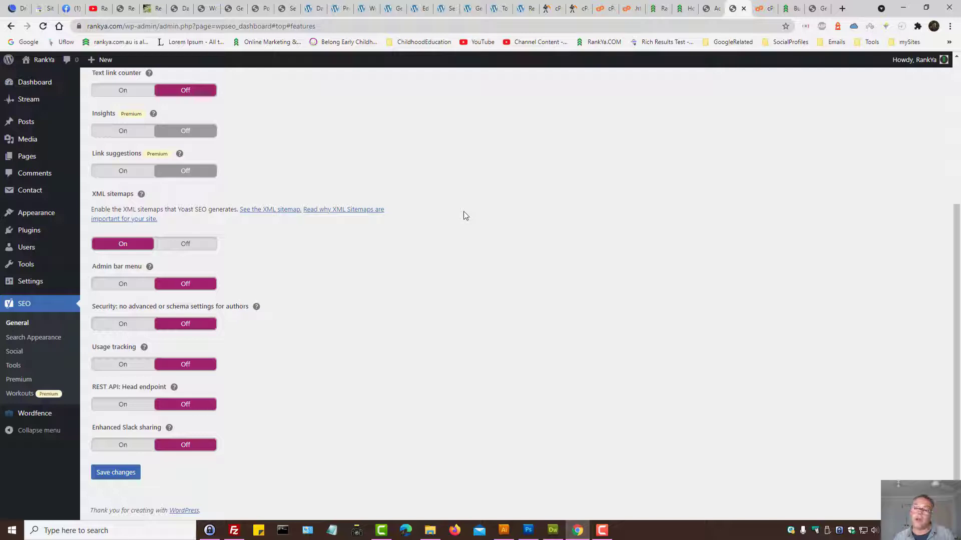
Look at the Redirection plugin's website at redirection.me and return to the Yoast SEO features for rankya.com
scroll(463, 215, "up", 4)
scroll(478, 238, "down", 1)
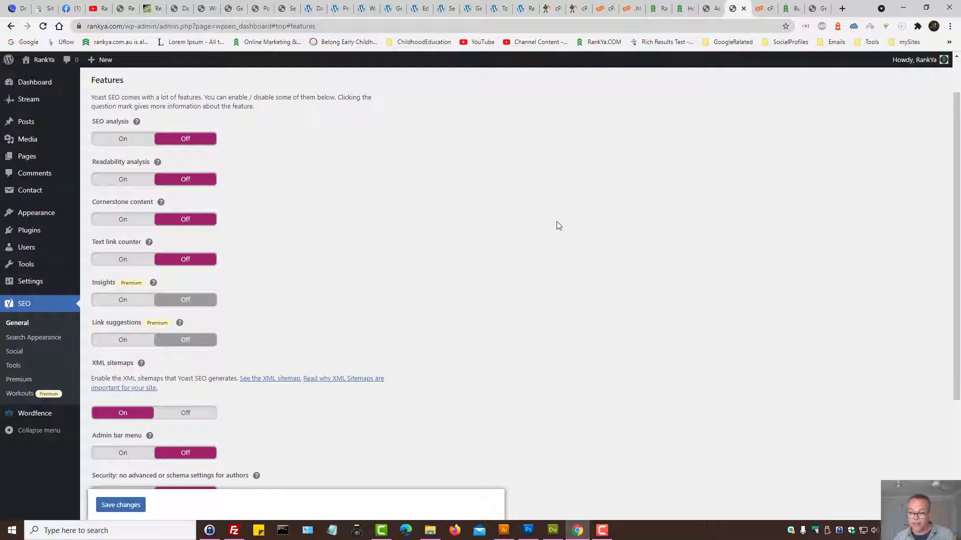
left_click(153, 5)
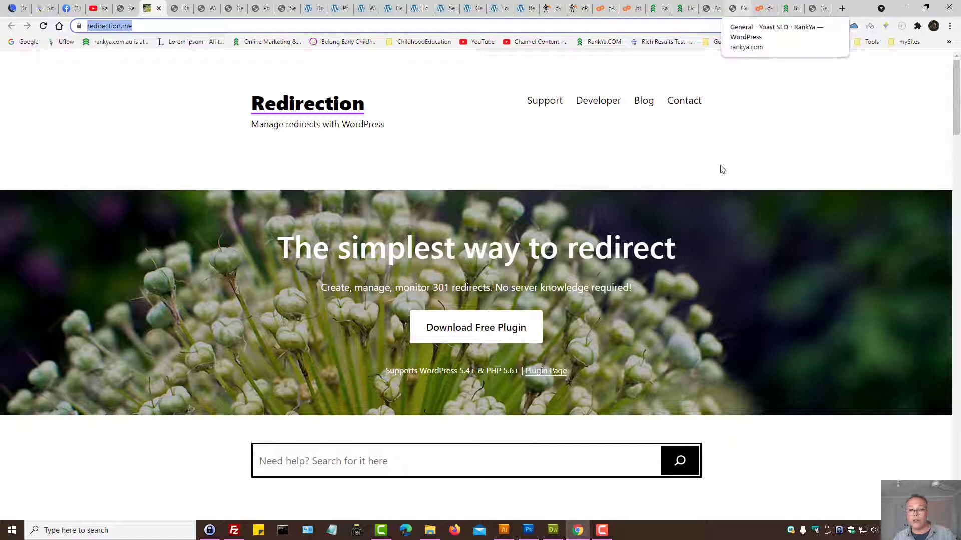
left_click(749, 10)
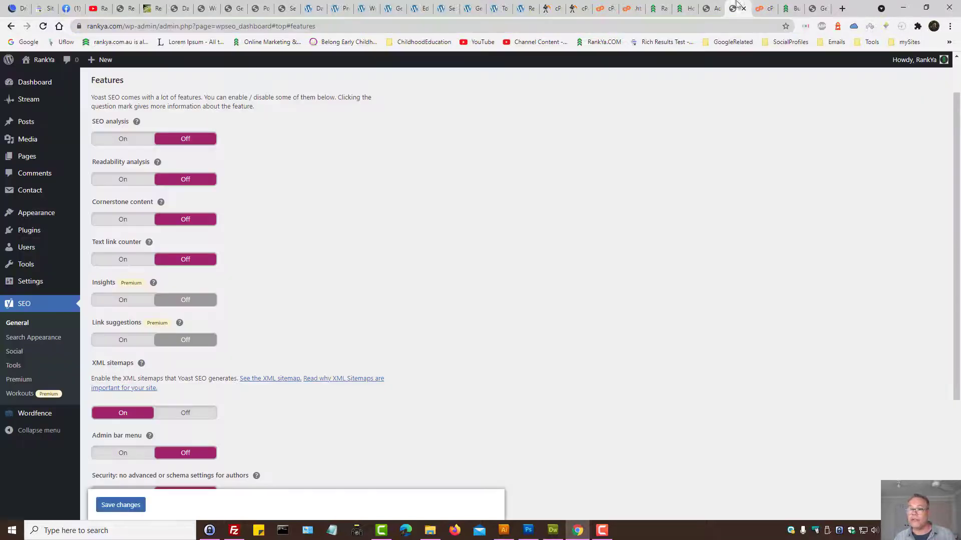
Examine the full list of Yoast SEO feature switches on rankya.com once more, including the XML sitemaps setting
scroll(489, 295, "up", 1)
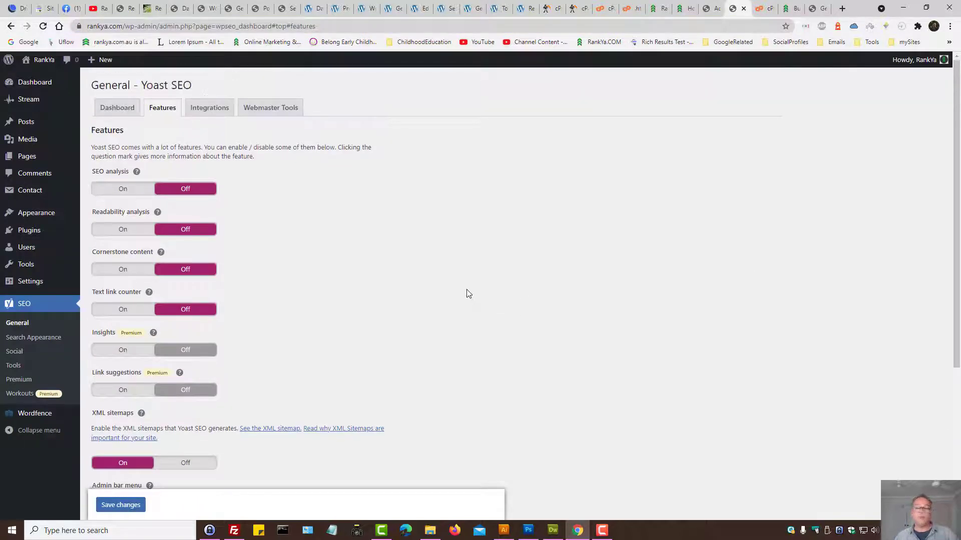
scroll(425, 290, "down", 4)
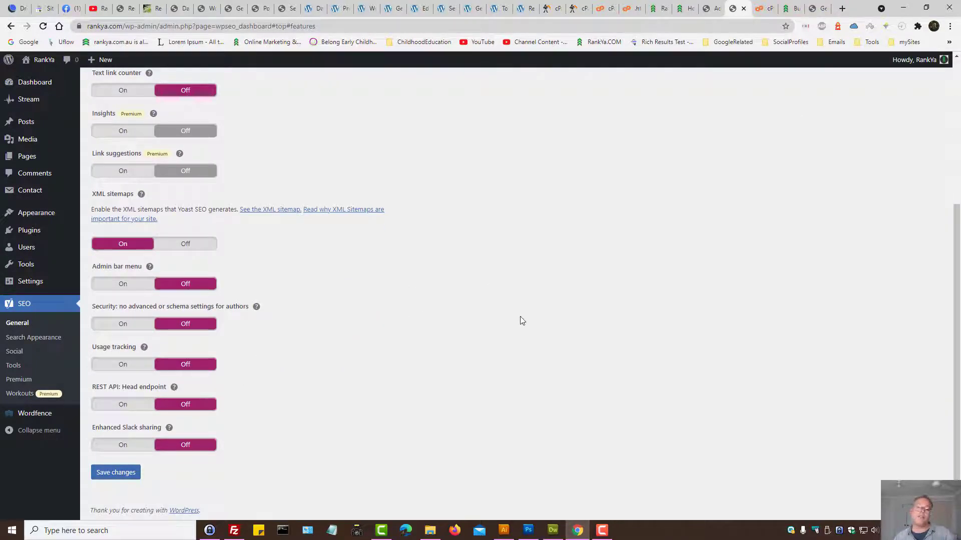
scroll(521, 315, "up", 3)
scroll(515, 309, "down", 2)
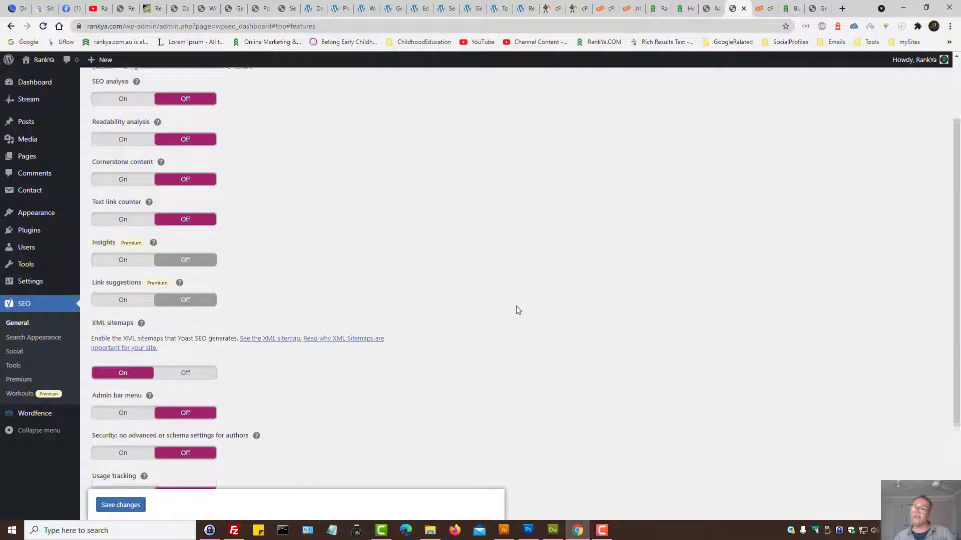
scroll(518, 306, "up", 2)
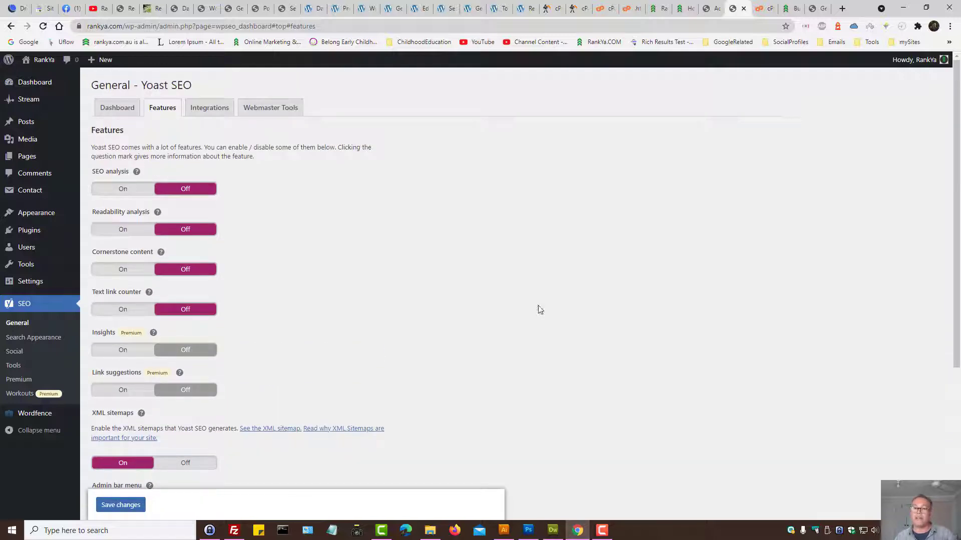
Examine the Yoast SEO feature switches on the bannerlogistics.co.uk site for comparison and return to the rankya.com features
left_click(816, 9)
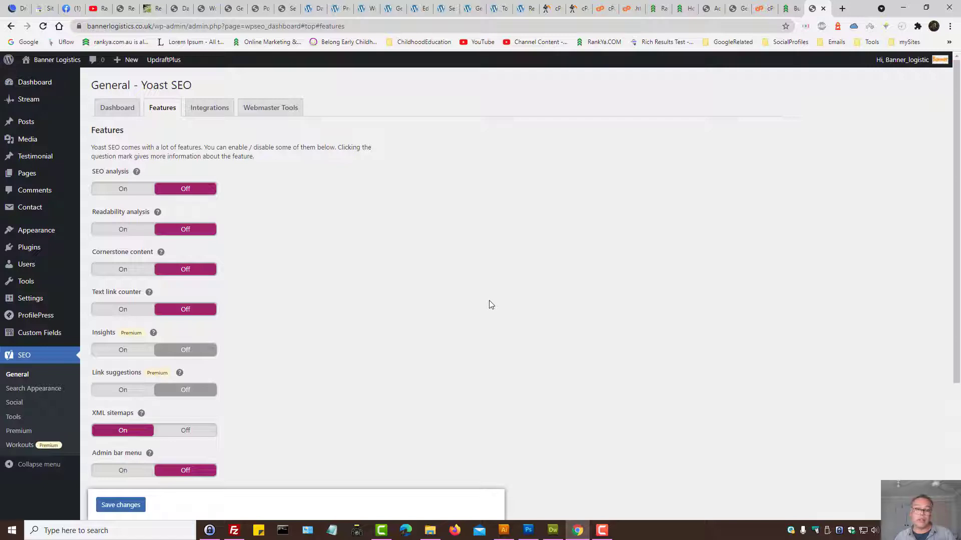
scroll(451, 309, "down", 1)
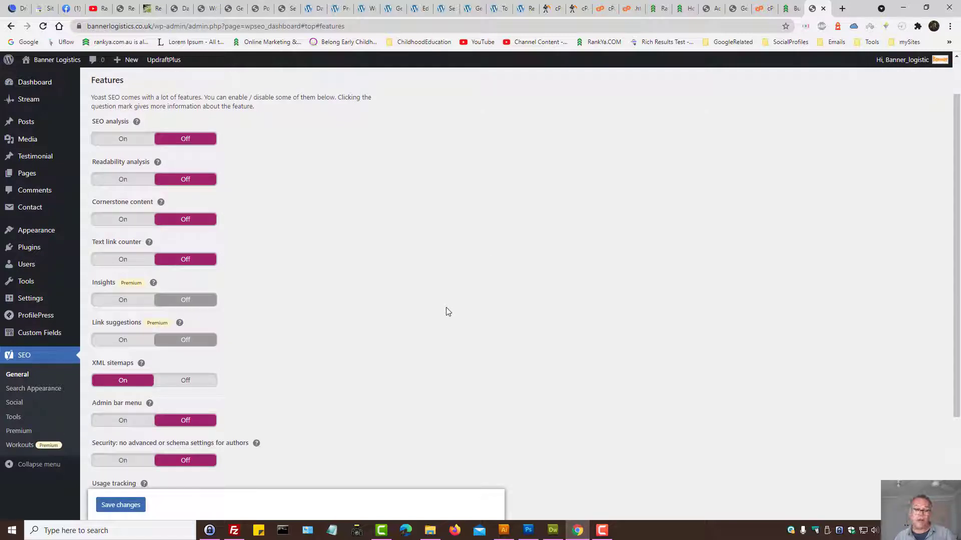
scroll(448, 312, "down", 1)
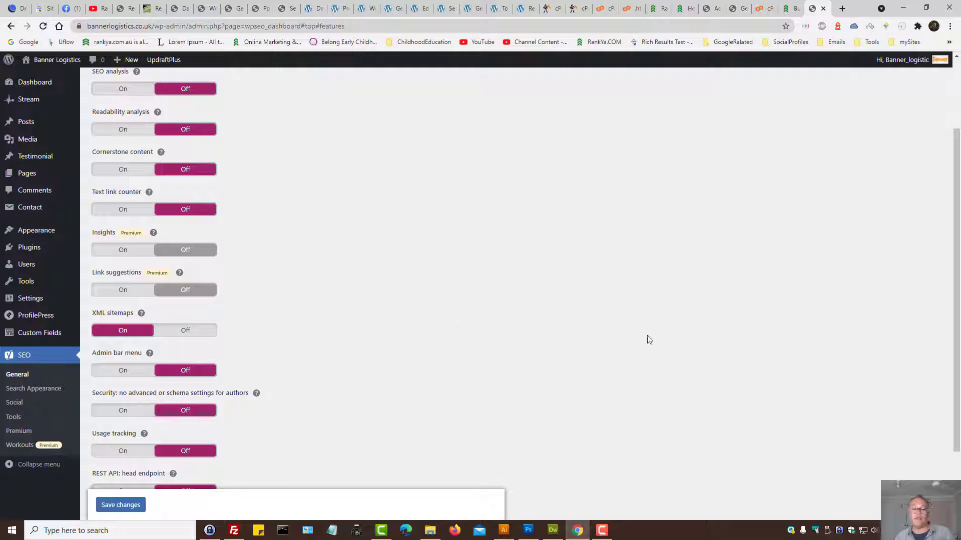
scroll(646, 333, "up", 2)
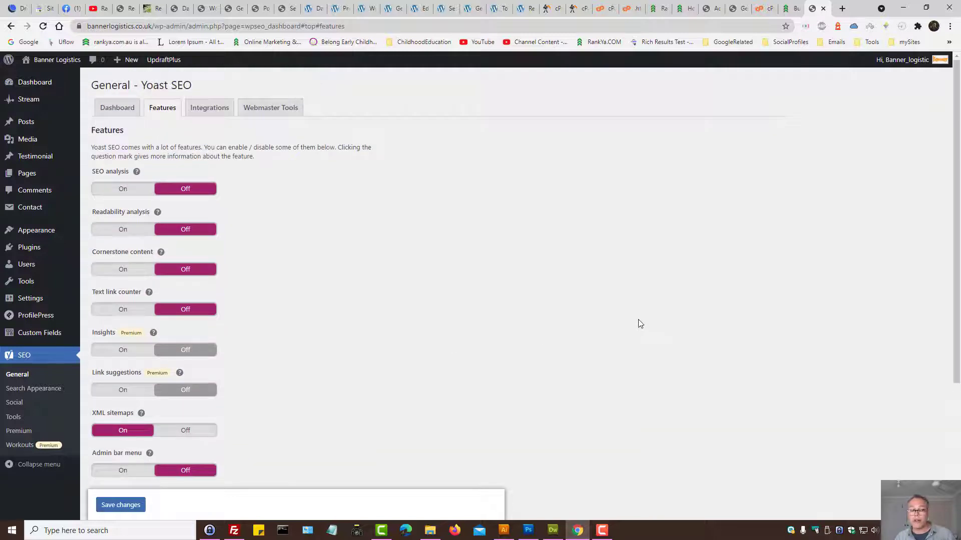
left_click(738, 8)
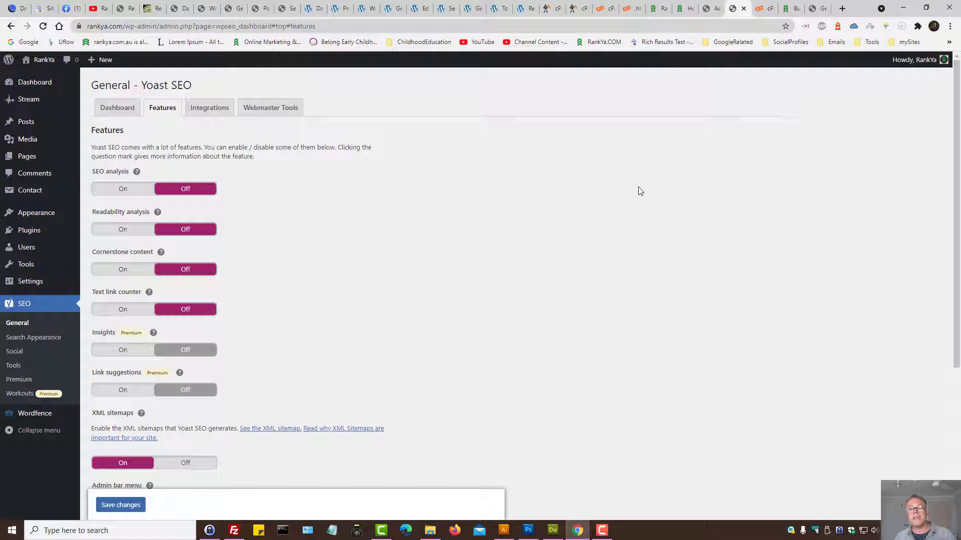
View the beginning of the "How to Use Yoast SEO Plugin 2022" article and return to the Yoast SEO features
left_click(680, 9)
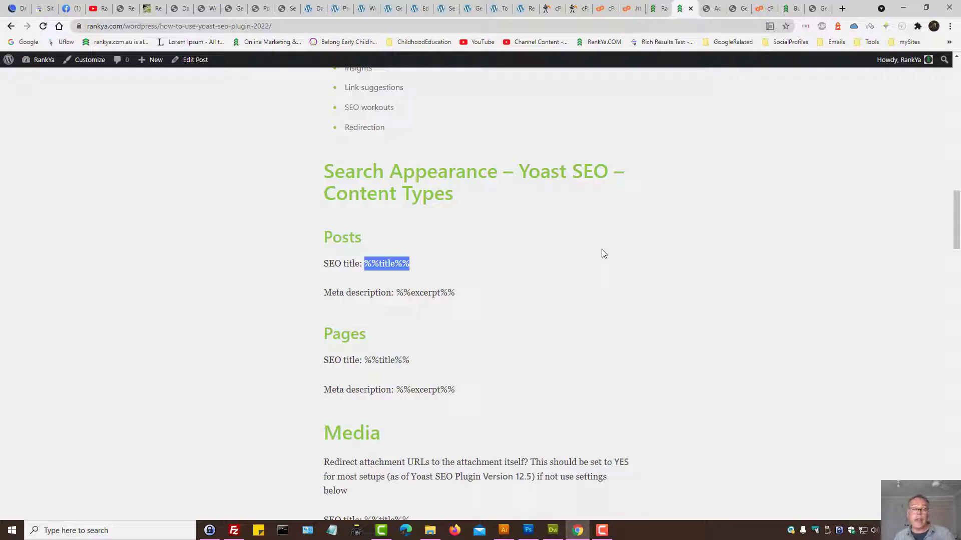
key("Home")
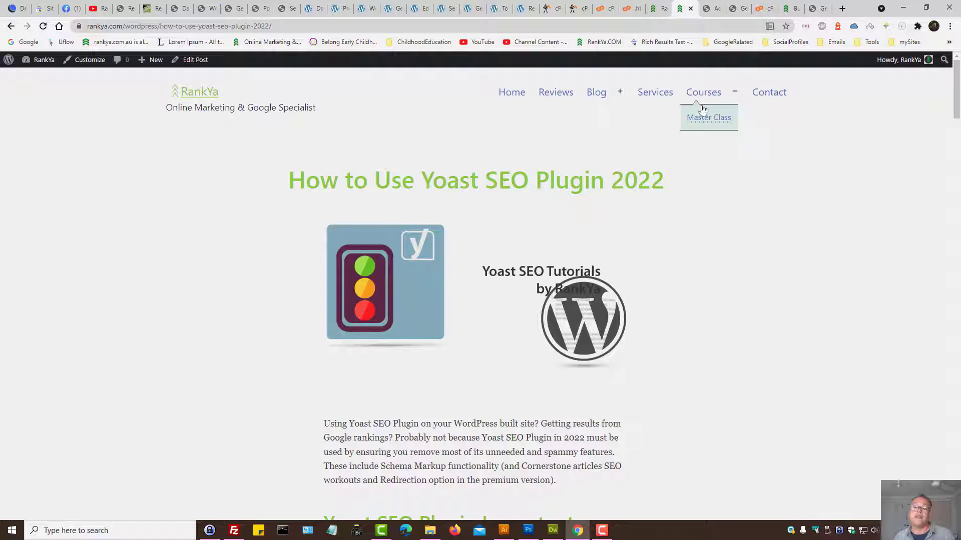
left_click(733, 8)
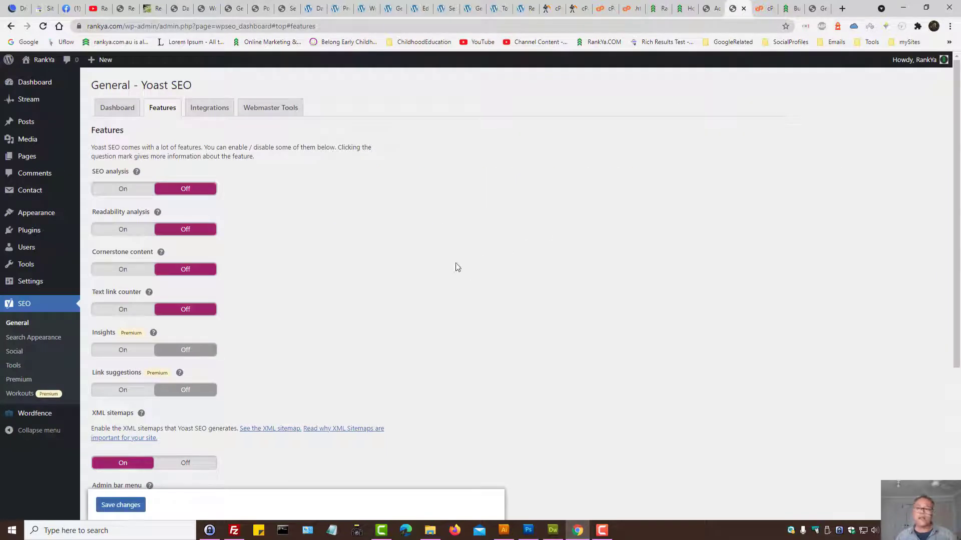
Open the Yoast SEO integrations settings and check the Semrush, Ryte, Zapier and Algolia switches
left_click(203, 115)
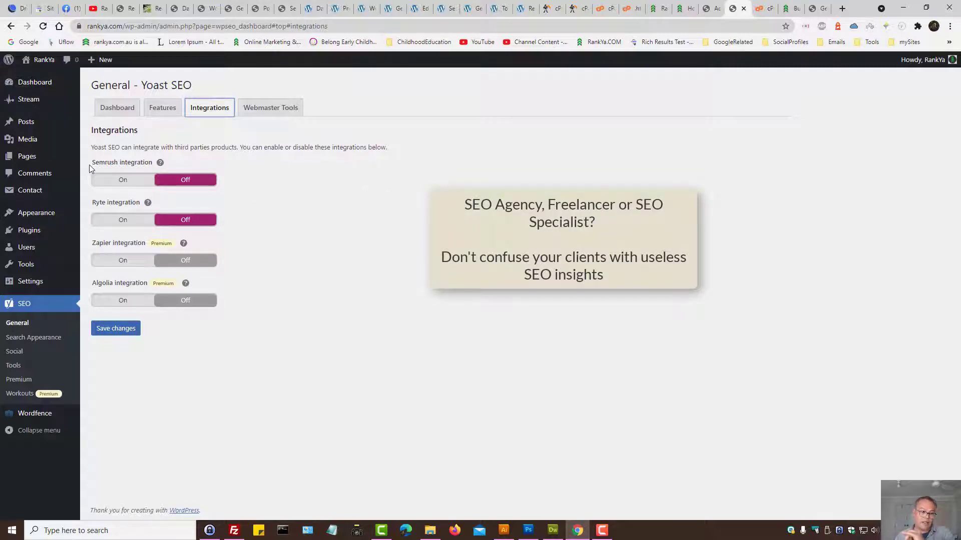
left_click_drag(104, 163, 118, 163)
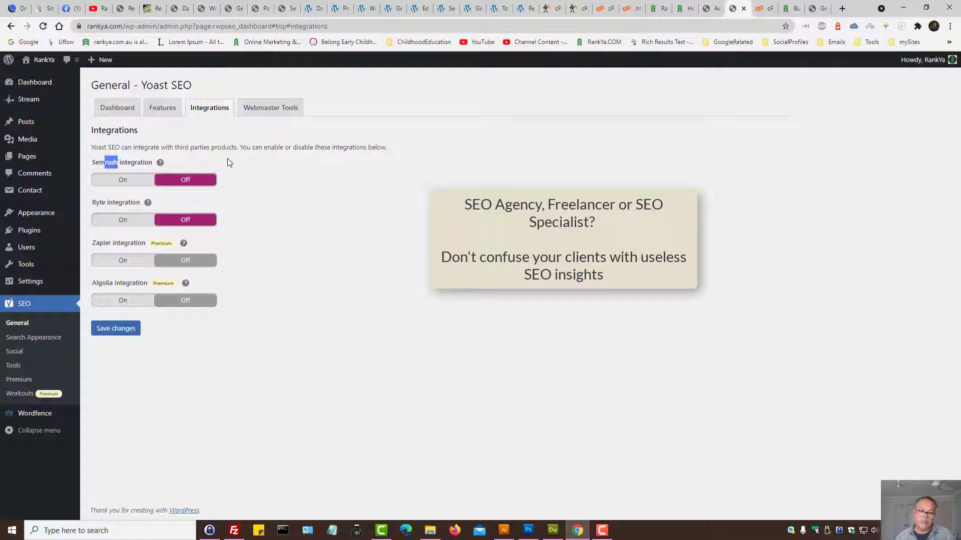
left_click(229, 163)
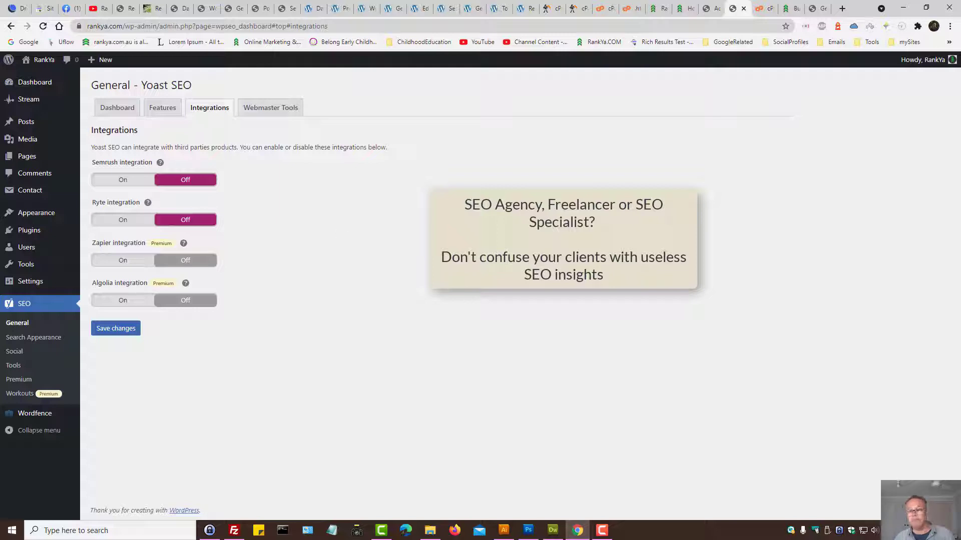
Show the Webmaster Tools verification fields and point out the empty Google verification code field
left_click(287, 108)
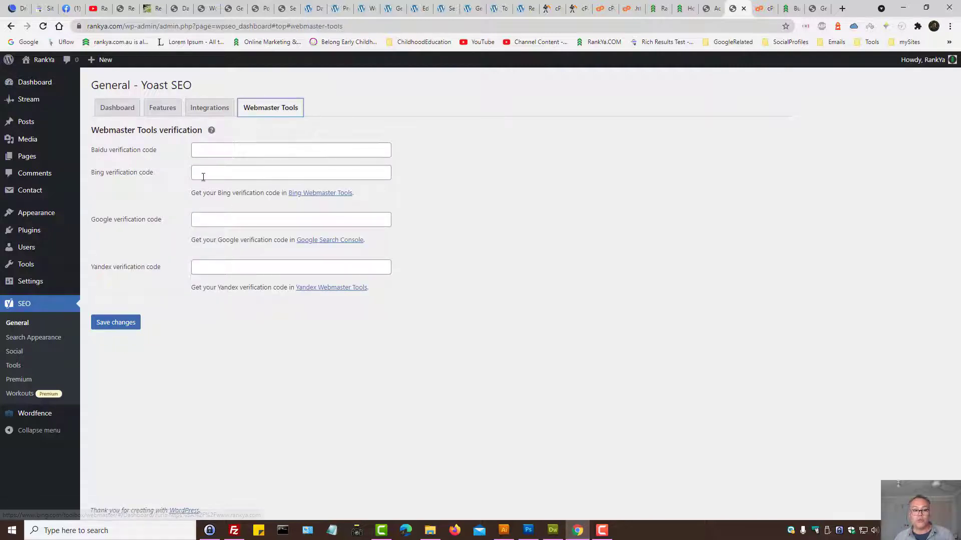
left_click(213, 220)
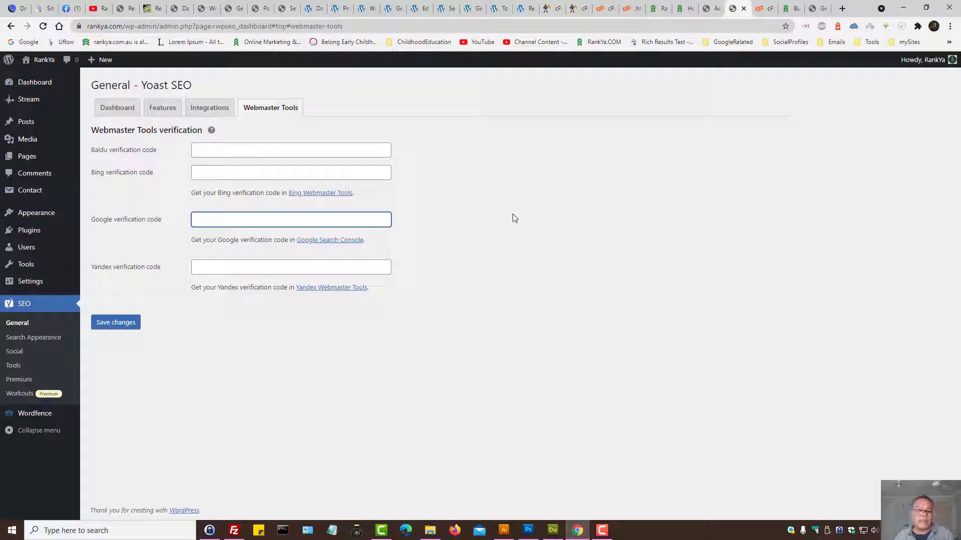
left_click(516, 228)
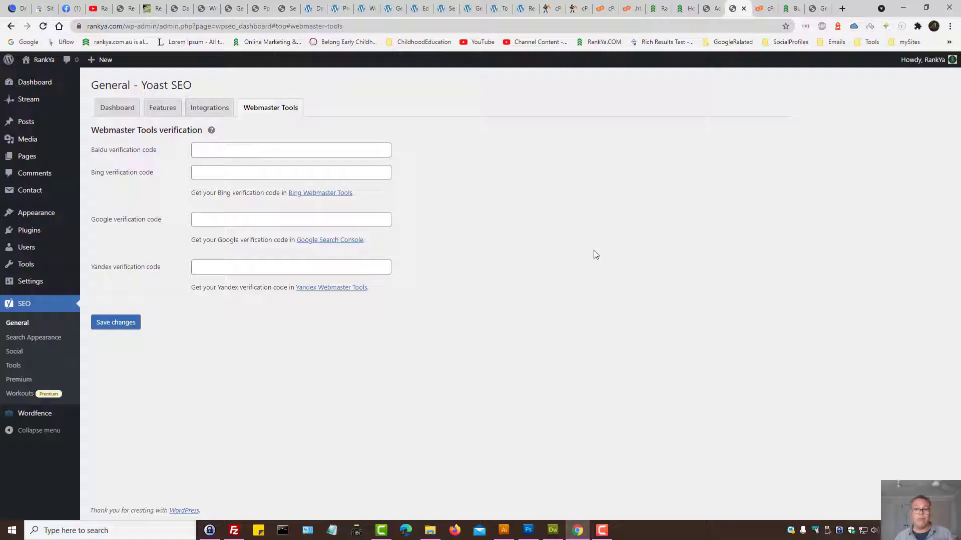
Open the Search Appearance settings, and copy the Posts SEO title %%title%% from the content types section of the 2022 Yoast article
left_click(30, 339)
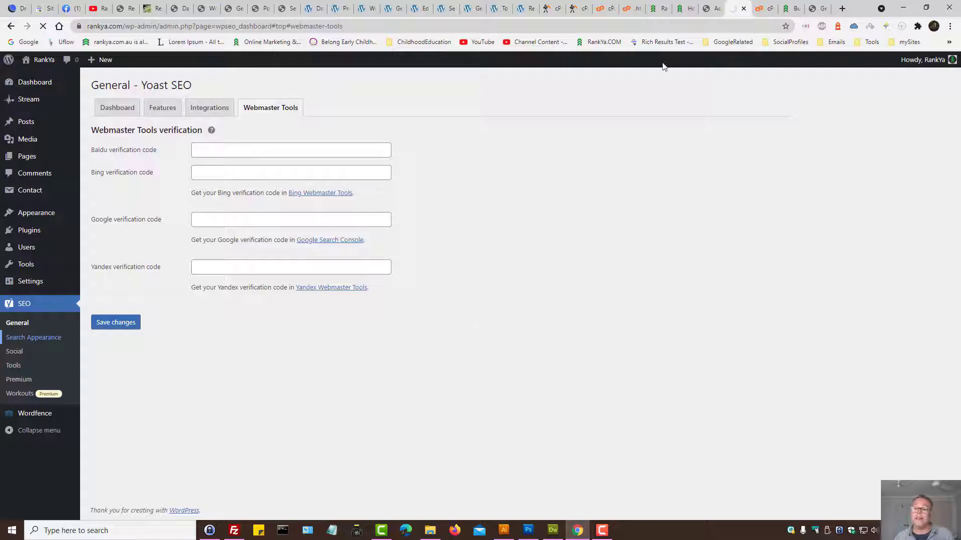
left_click(686, 8)
scroll(399, 334, "down", 15)
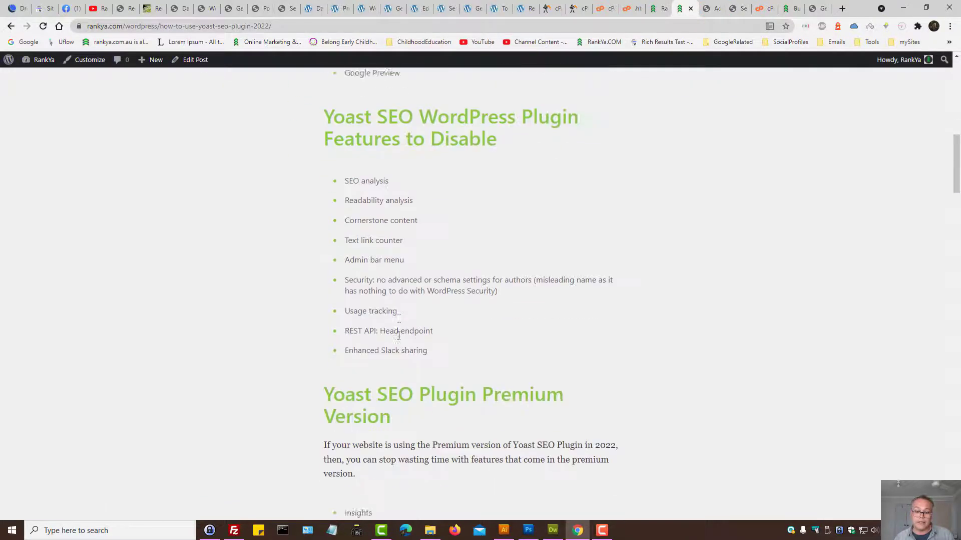
scroll(399, 334, "down", 3)
right_click(379, 257)
left_click(397, 262)
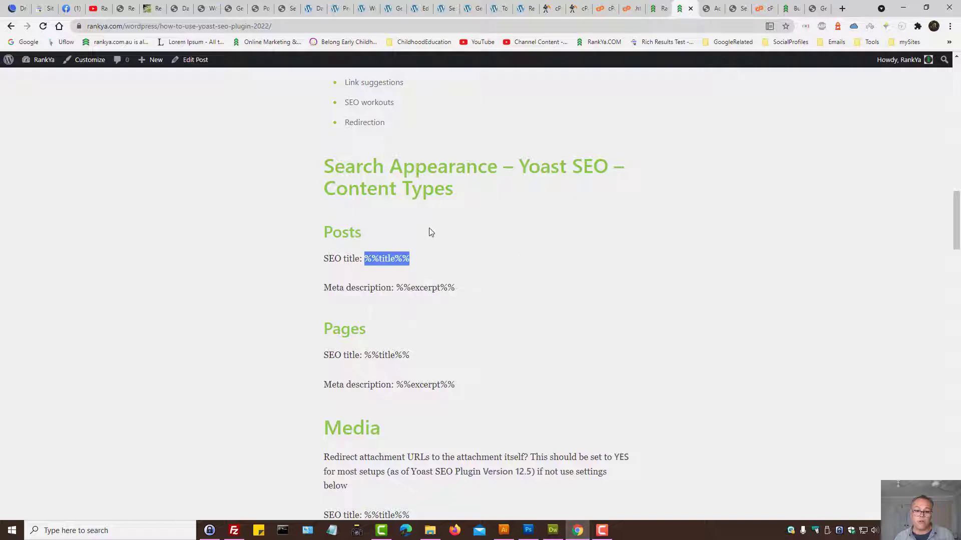
double_click(334, 231)
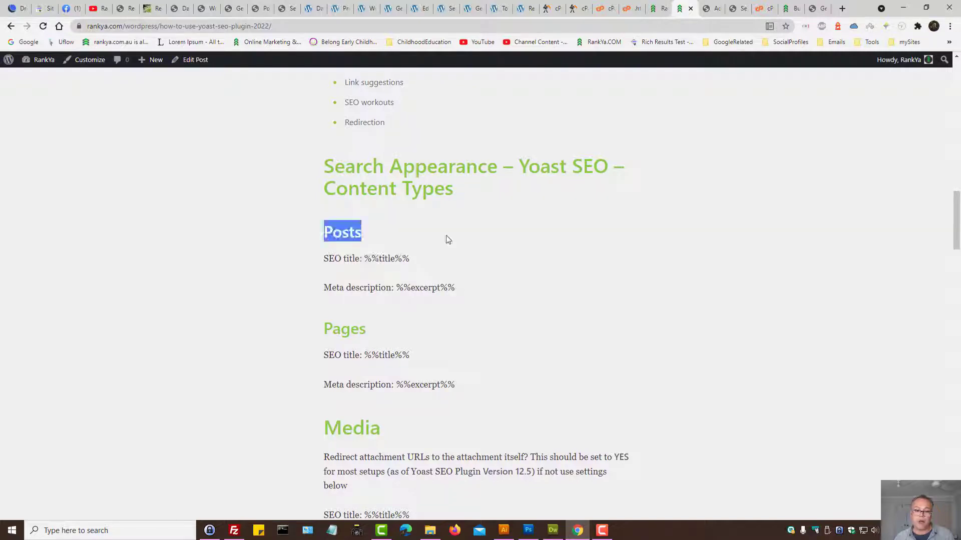
In the general Search Appearance settings, enter RankYa as the organization name under Knowledge Graph & Schema.org
left_click(736, 8)
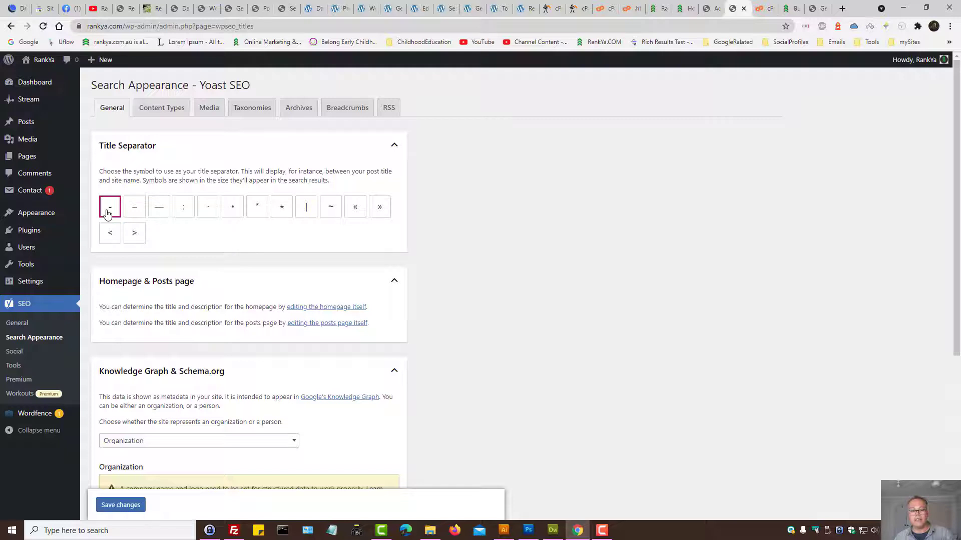
scroll(230, 235, "down", 2)
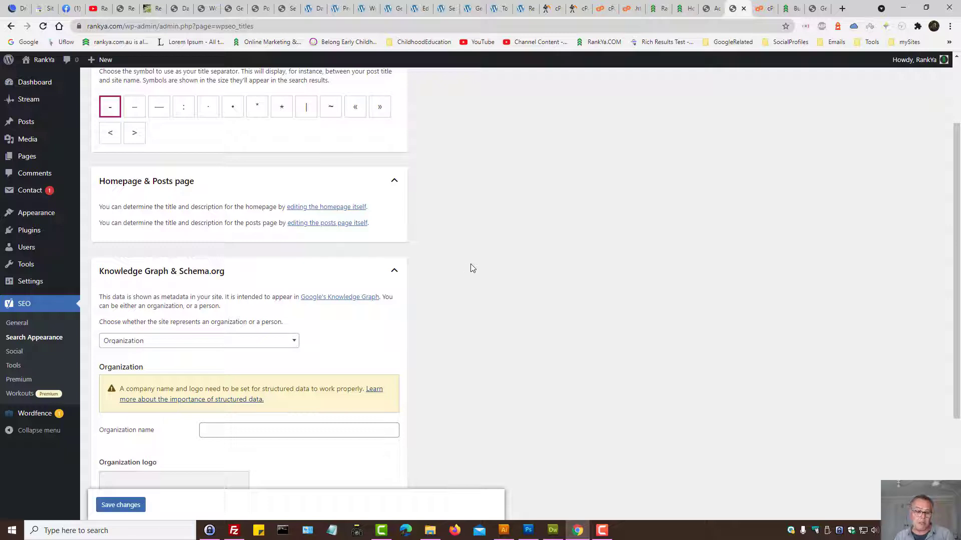
scroll(470, 269, "down", 1)
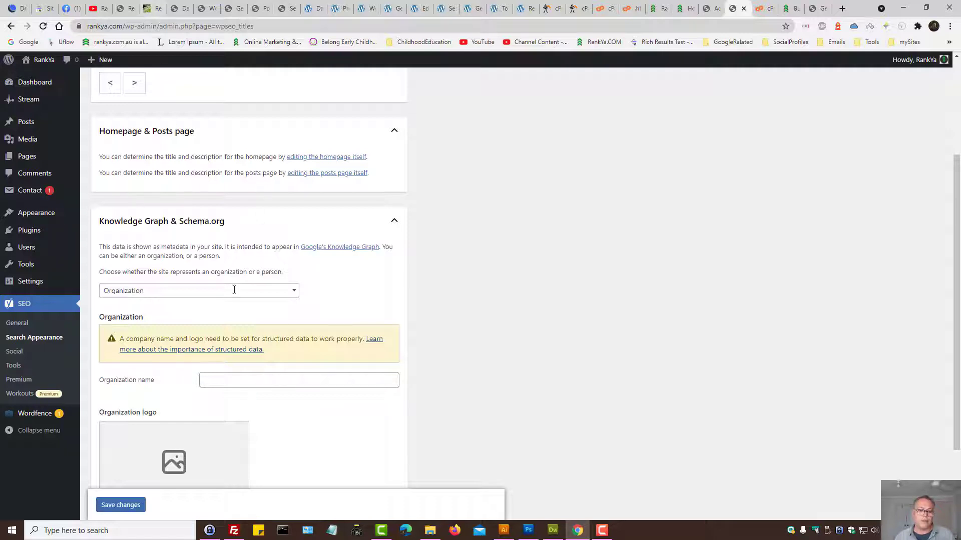
left_click(224, 379)
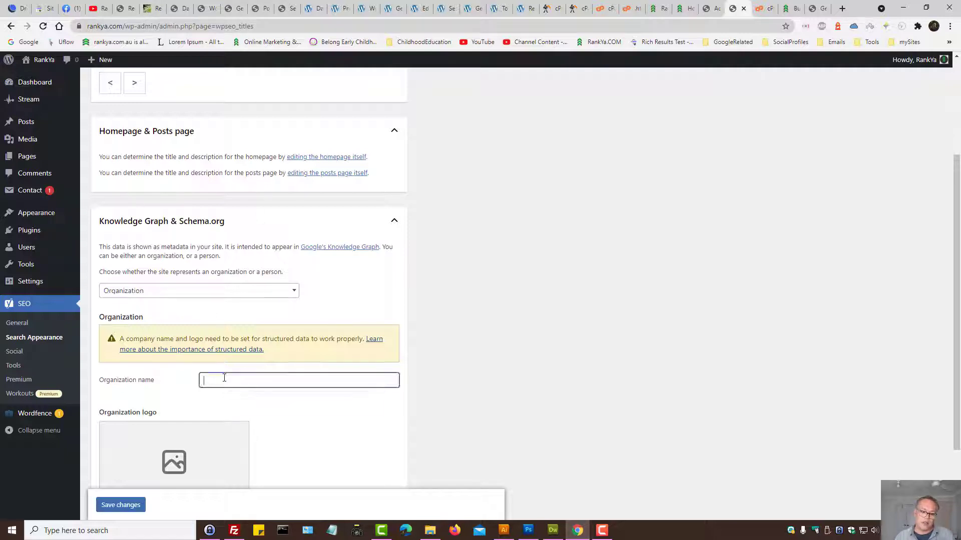
type("RankYa")
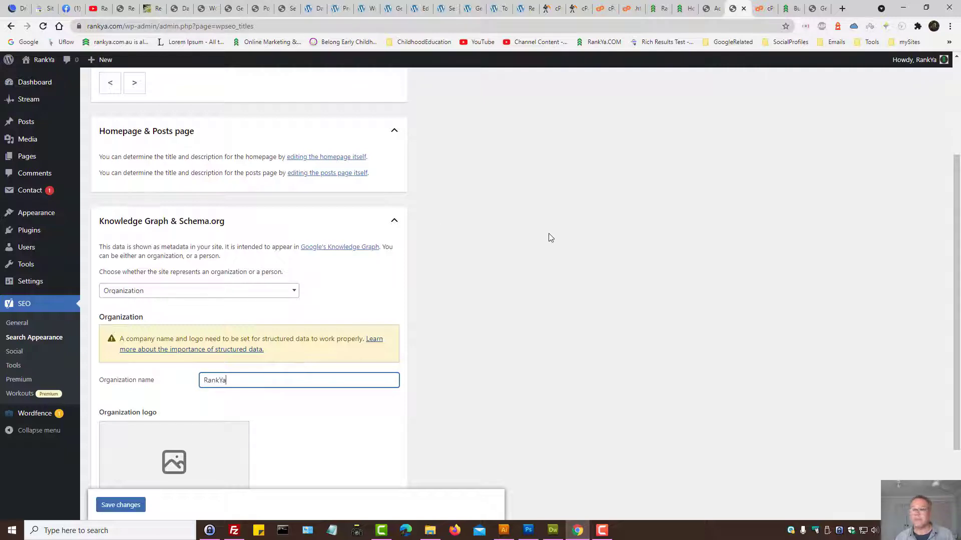
Switch to the rankya.com Master Class page, search the site for "localbusiness", and browse the results
left_click(787, 6)
scroll(479, 313, "down", 10)
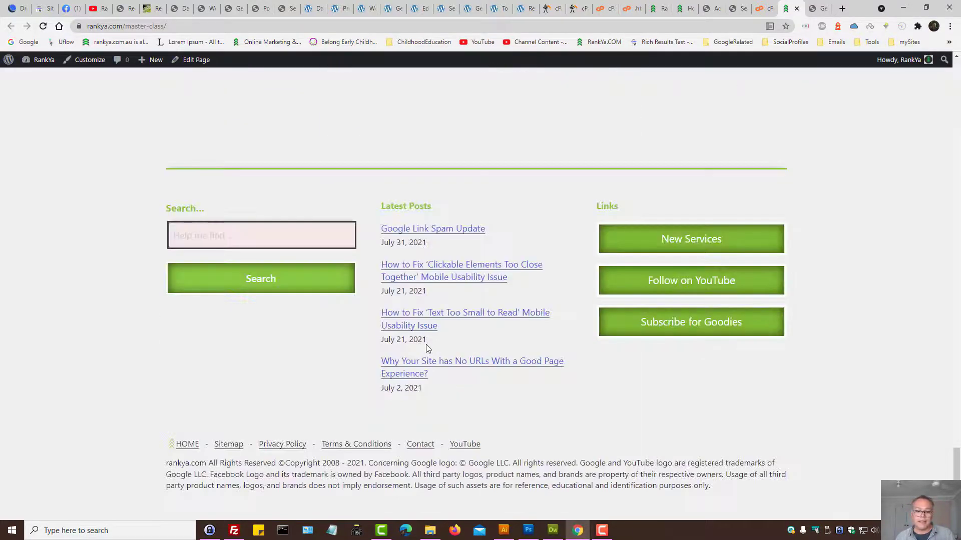
left_click(210, 243)
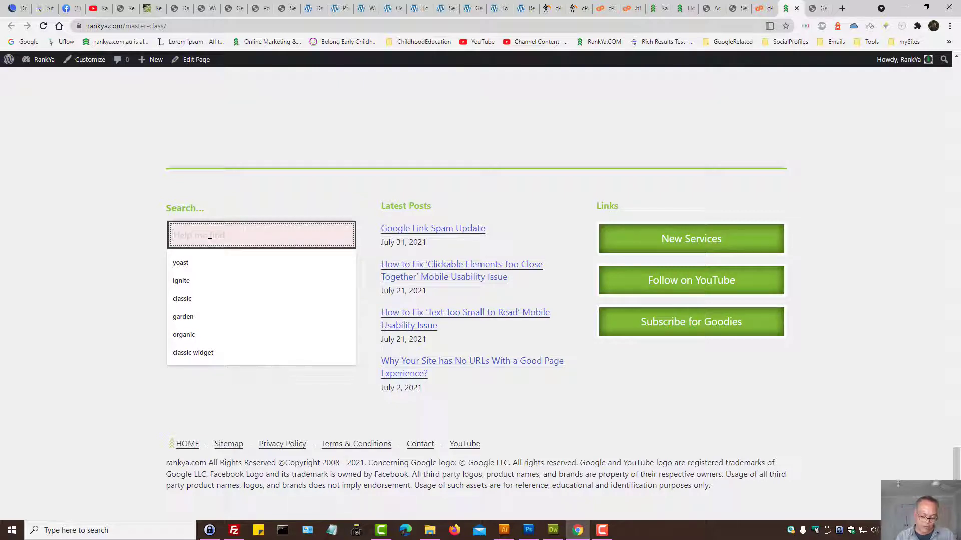
type("localb")
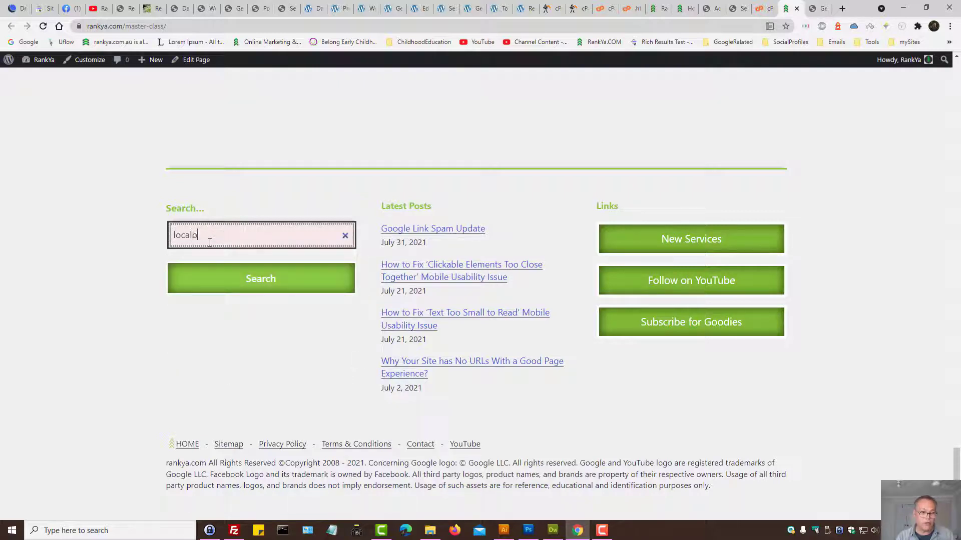
type("usiness")
key("Return")
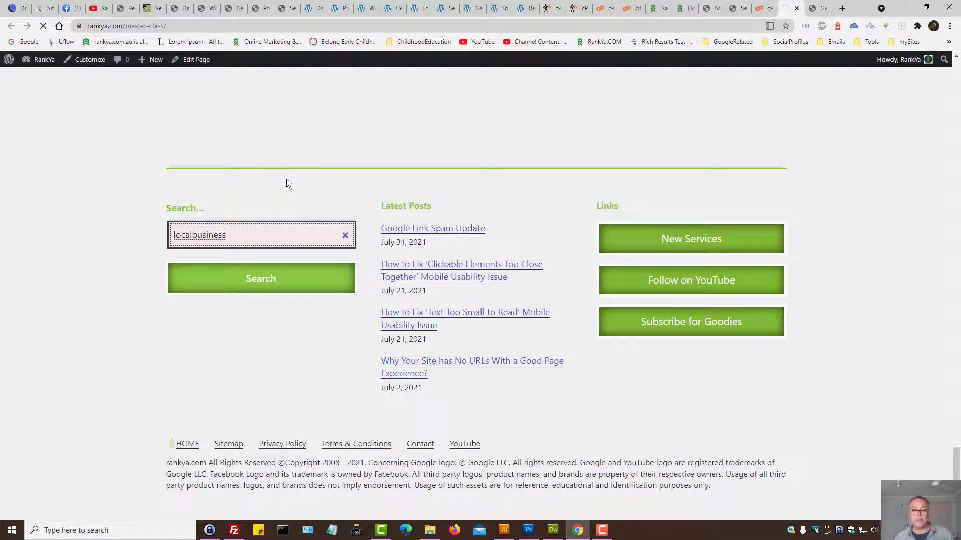
scroll(251, 191, "down", 3)
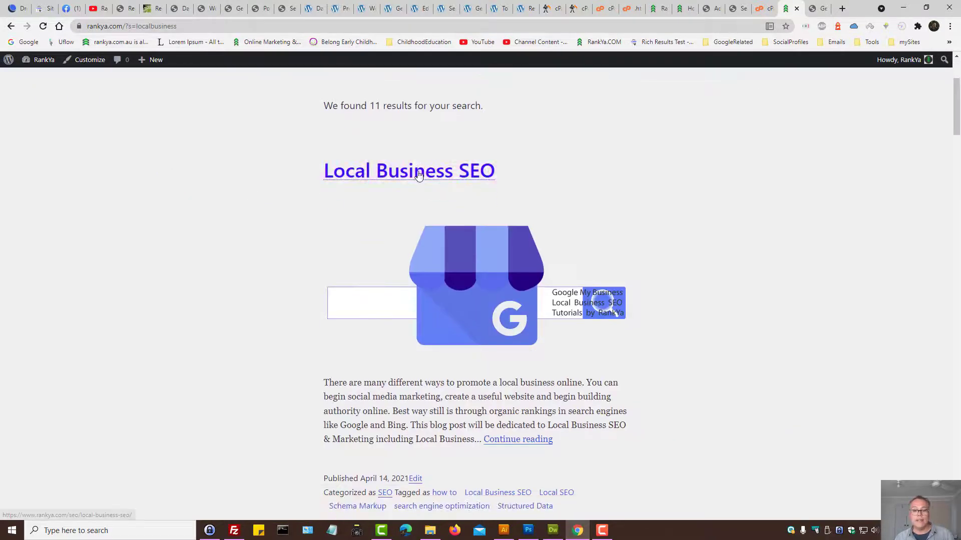
Open the Local Business SEO post from the search results in a new tab and find its LocalBusiness JSON-LD script
middle_click(420, 175)
scroll(235, 245, "down", 8)
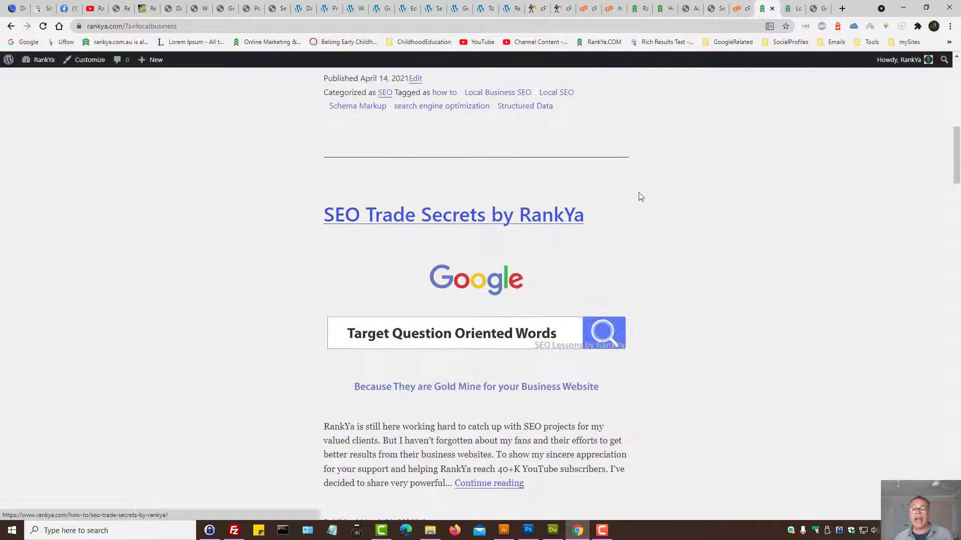
left_click(794, 9)
scroll(463, 319, "down", 6)
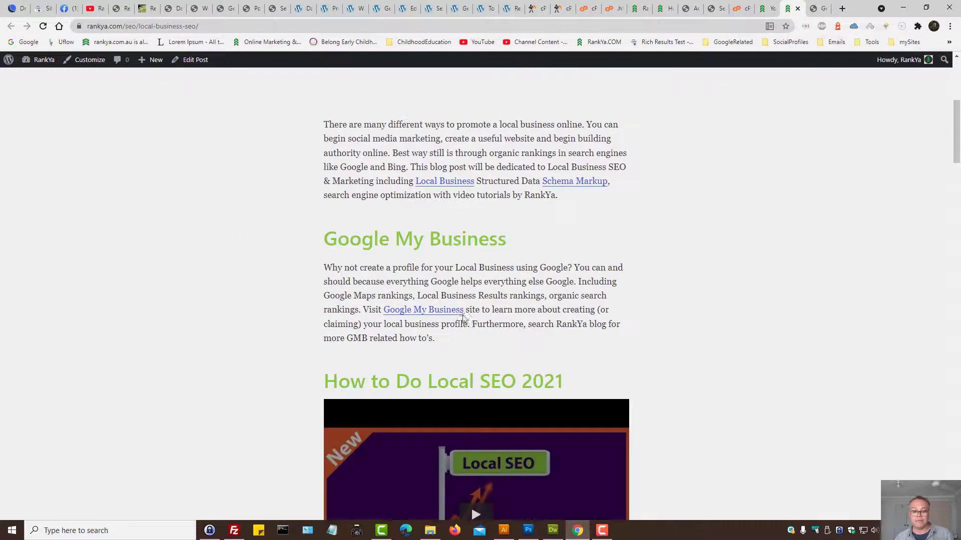
scroll(463, 319, "down", 13)
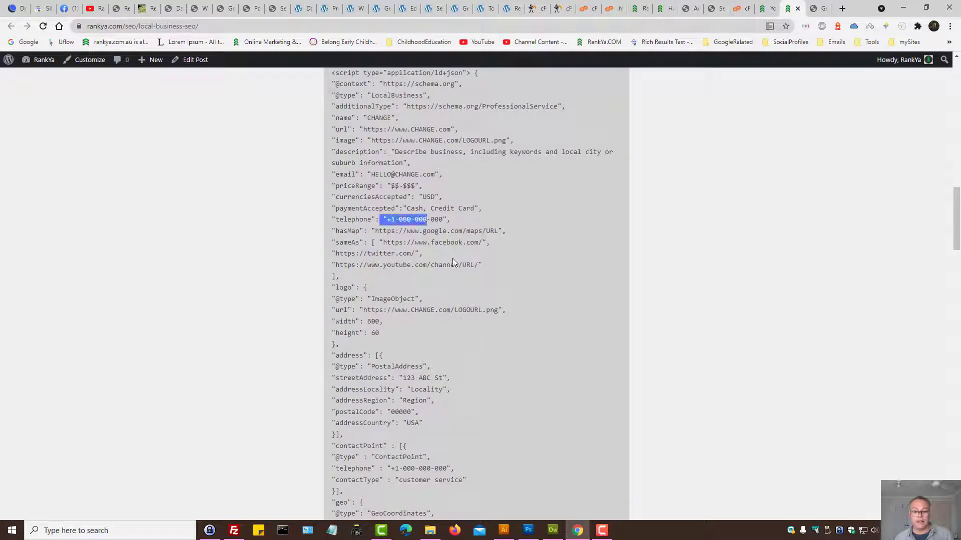
Copy the entire LocalBusiness JSON-LD script from the post, through the closing script tag
left_click(452, 259)
scroll(428, 298, "up", 3)
left_click_drag(332, 225, 410, 482)
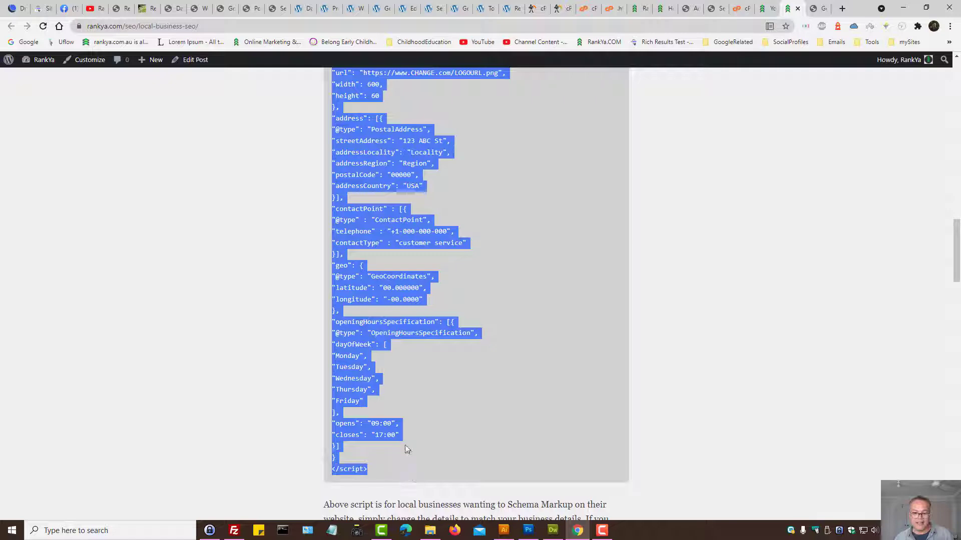
right_click(375, 243)
left_click(427, 246)
Switch to Dreamweaver and paste the copied script below the link in Yoast Functions link.html, leaving blank lines between them
left_click(552, 530)
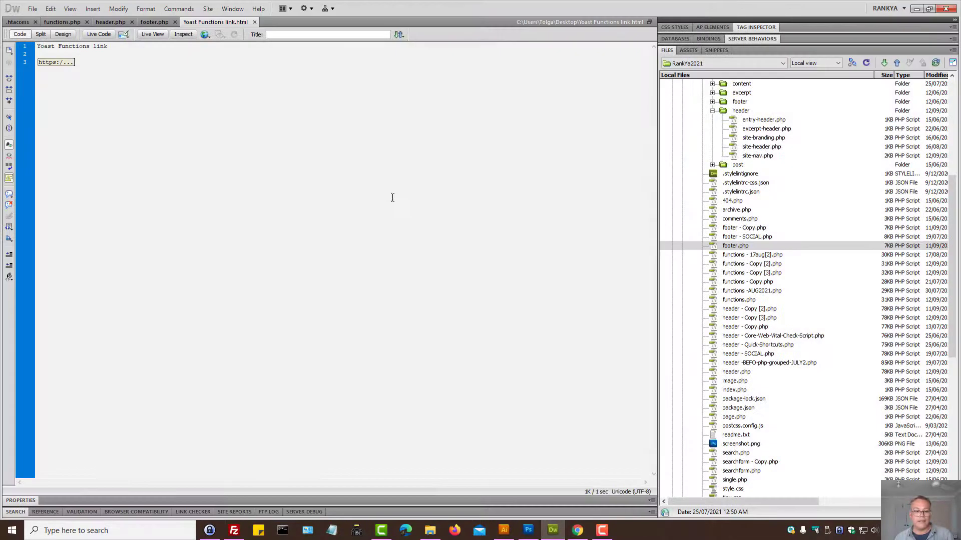
left_click(85, 77)
key("Return")
key("Return")
key("ctrl+v")
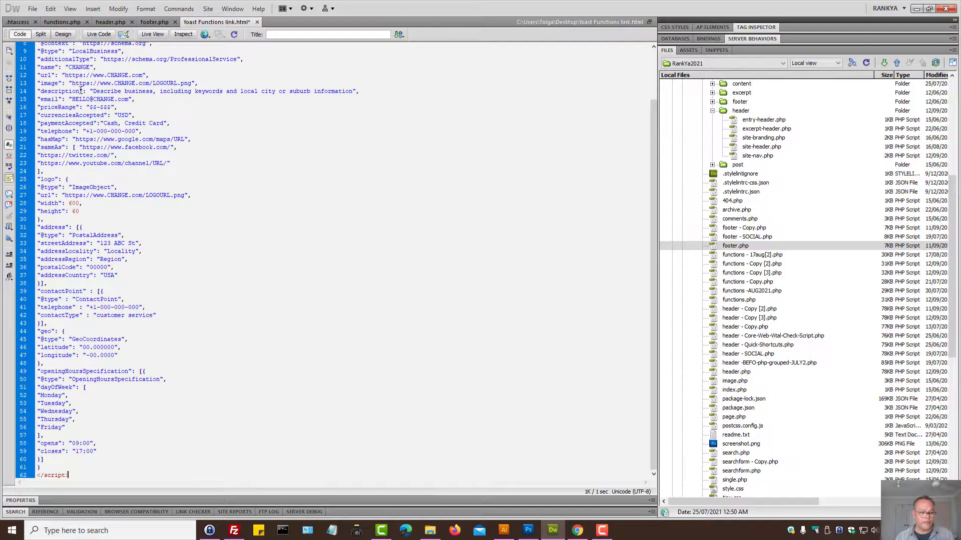
Review the pasted script and point out the CHANGE placeholder in its url line
left_click_drag(69, 475, 56, 150)
left_click(131, 161)
double_click(122, 133)
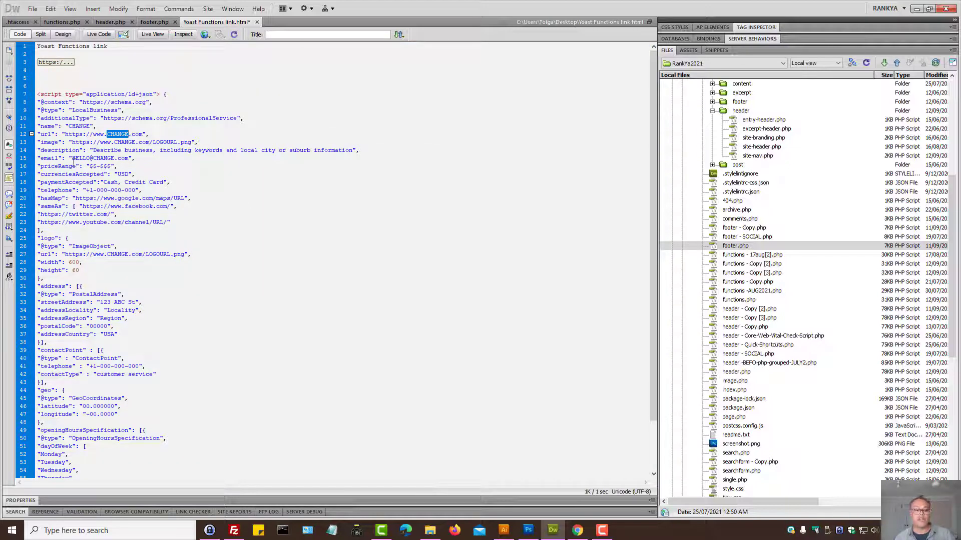
left_click(140, 167)
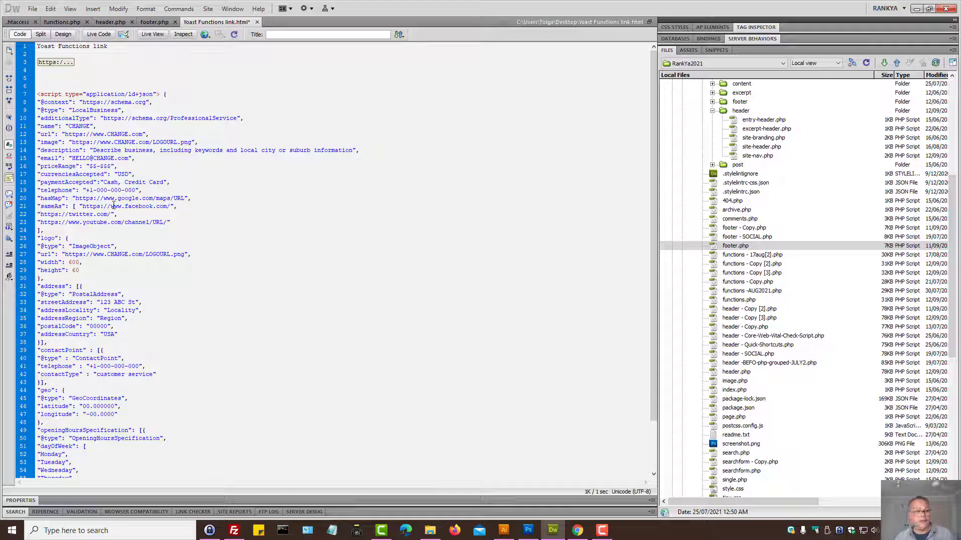
Switch back to Chrome and show the theme files in the cPanel File Manager
left_click(578, 530)
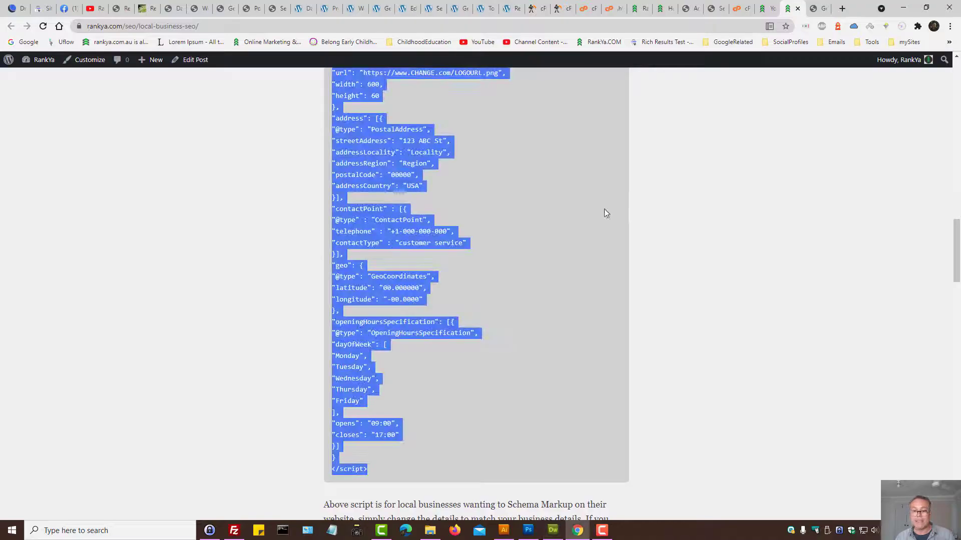
left_click(714, 182)
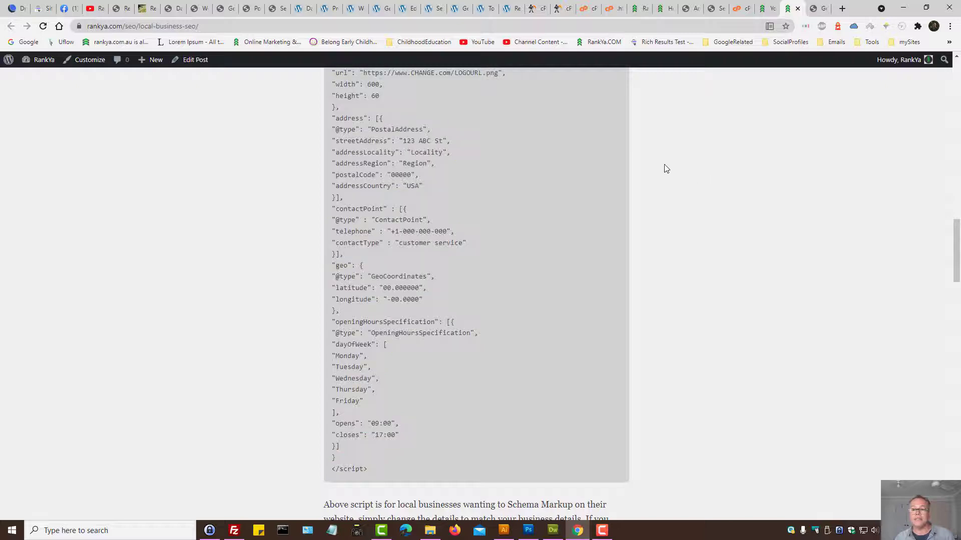
left_click(745, 8)
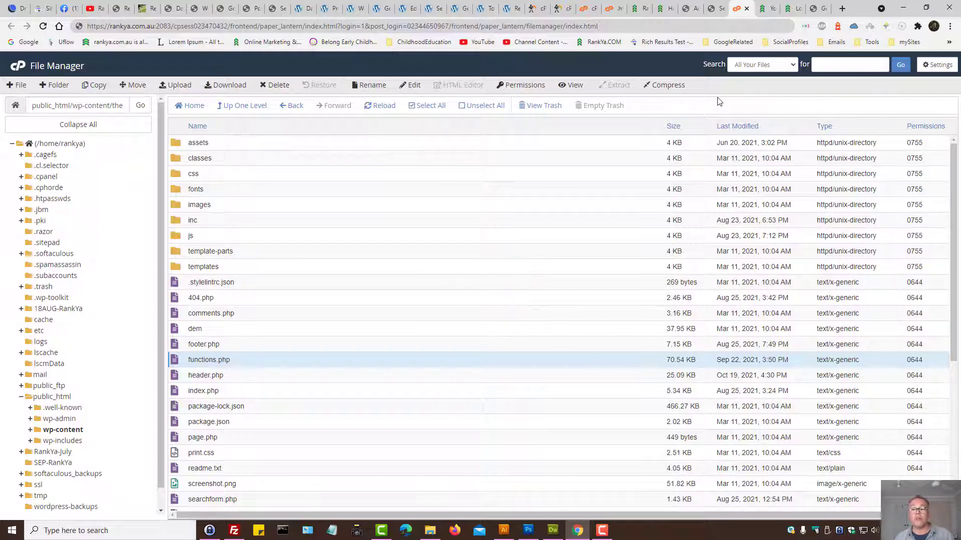
Return to the Yoast Search Appearance settings and show the media library for the organization logo without choosing an image
left_click(715, 8)
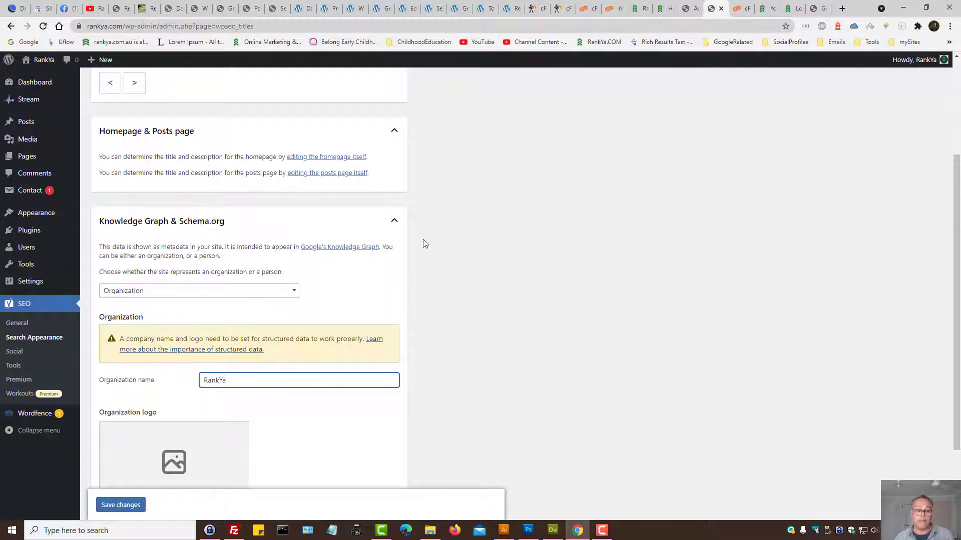
scroll(493, 290, "down", 2)
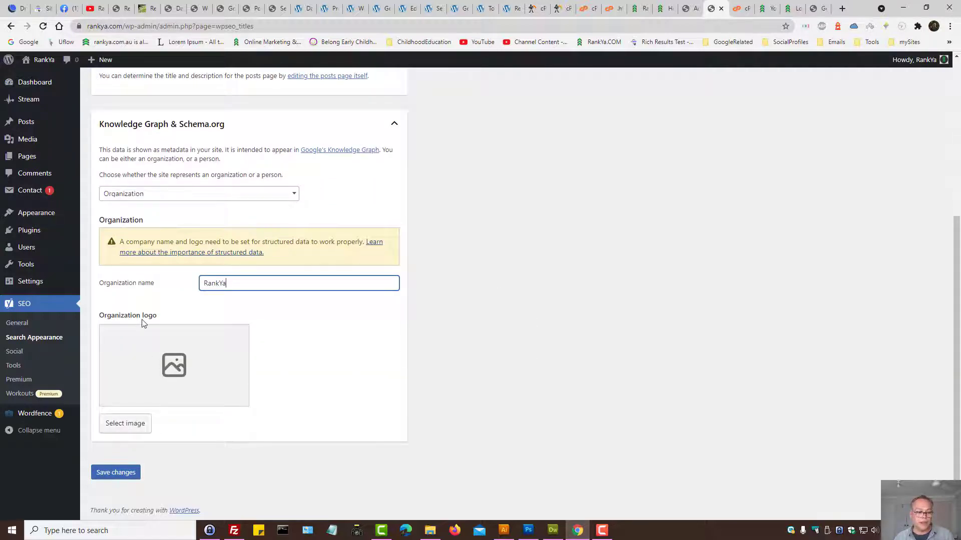
left_click(175, 369)
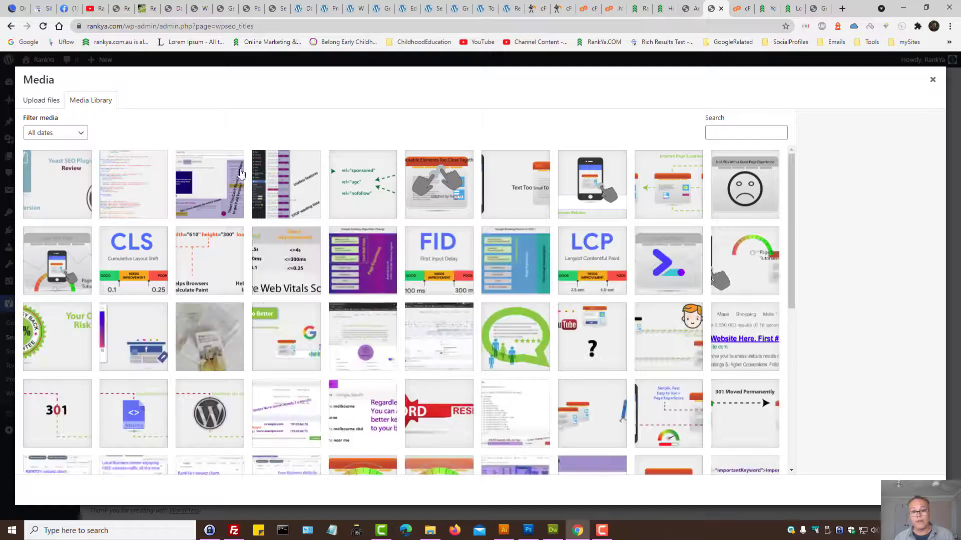
left_click(933, 80)
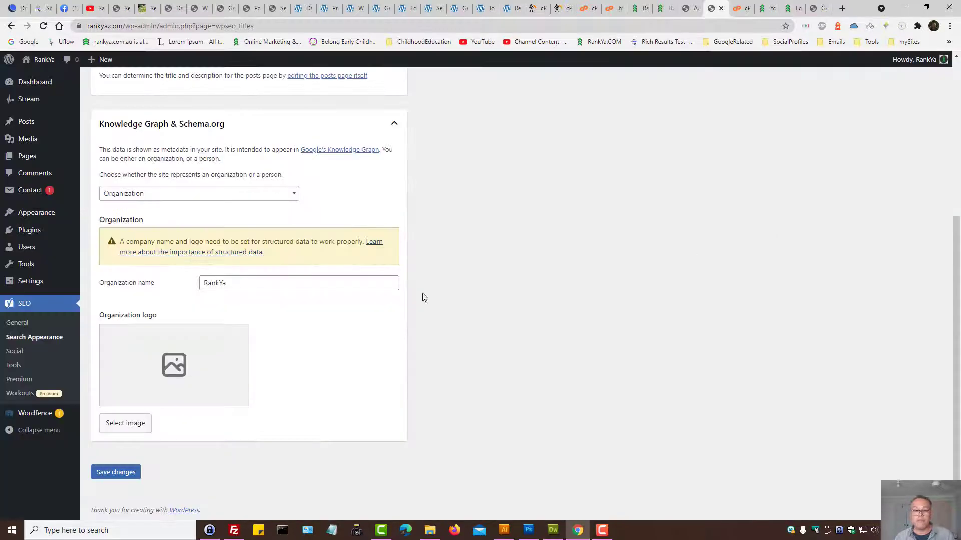
Save the general Search Appearance settings with the Knowledge Graph organization name
scroll(354, 323, "up", 5)
scroll(352, 326, "down", 5)
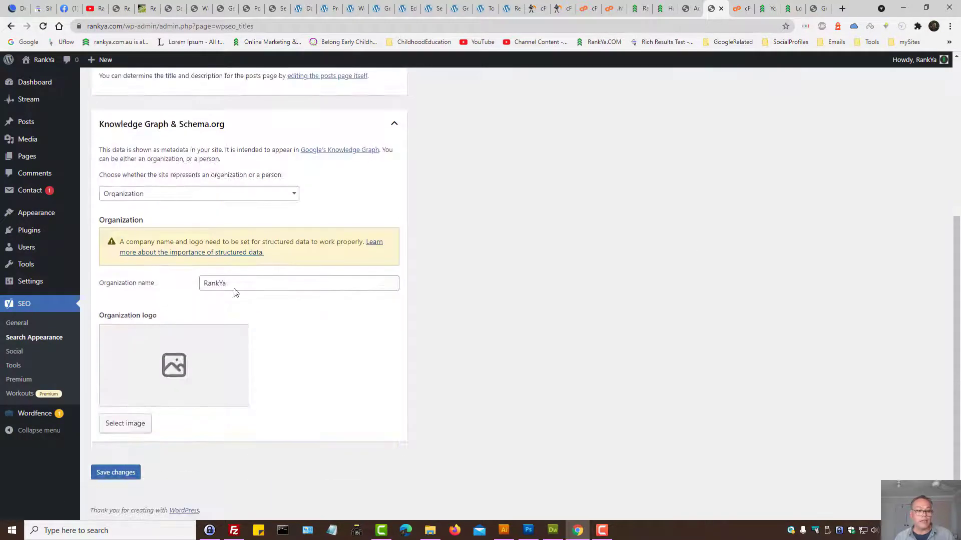
left_click(106, 475)
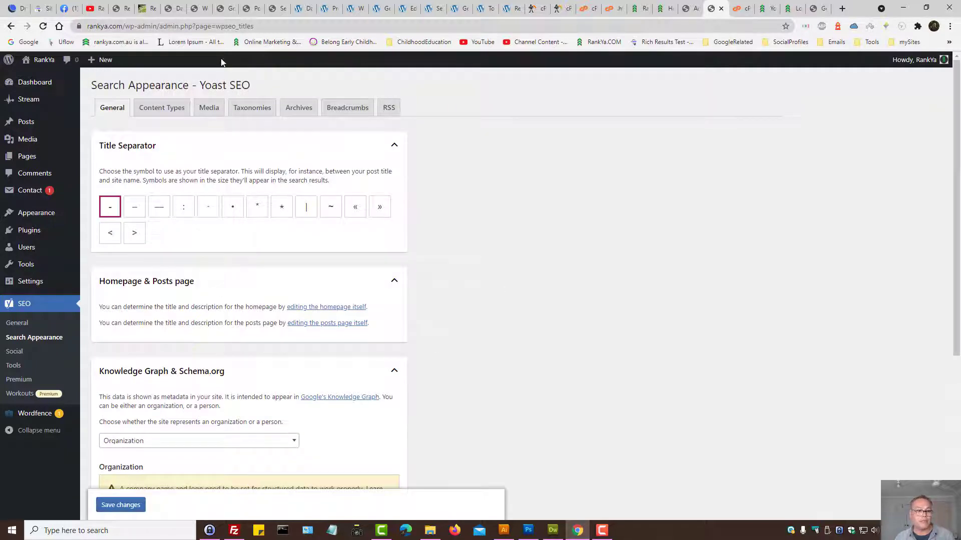
In the Content Types settings, remove the Page variable from the Posts SEO title so only Title is used
left_click(169, 106)
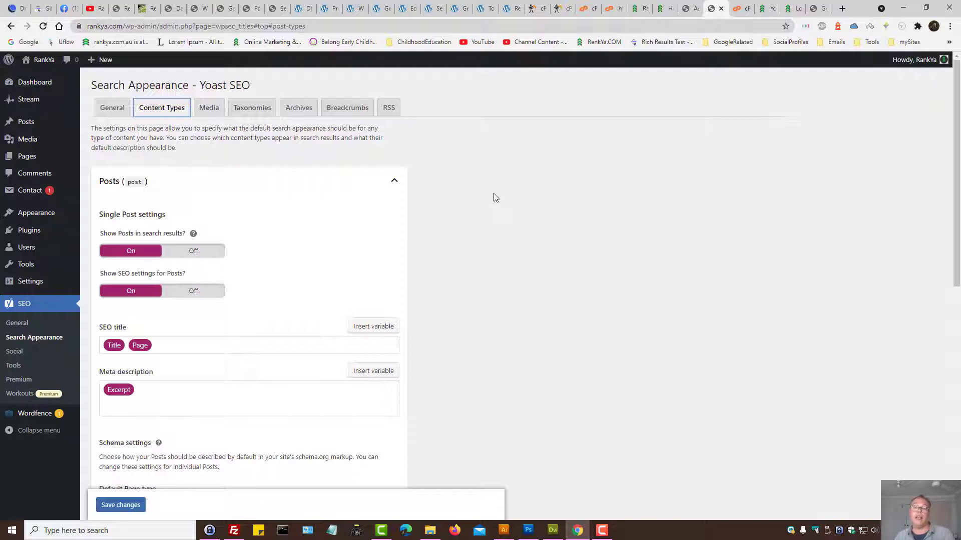
scroll(486, 210, "down", 1)
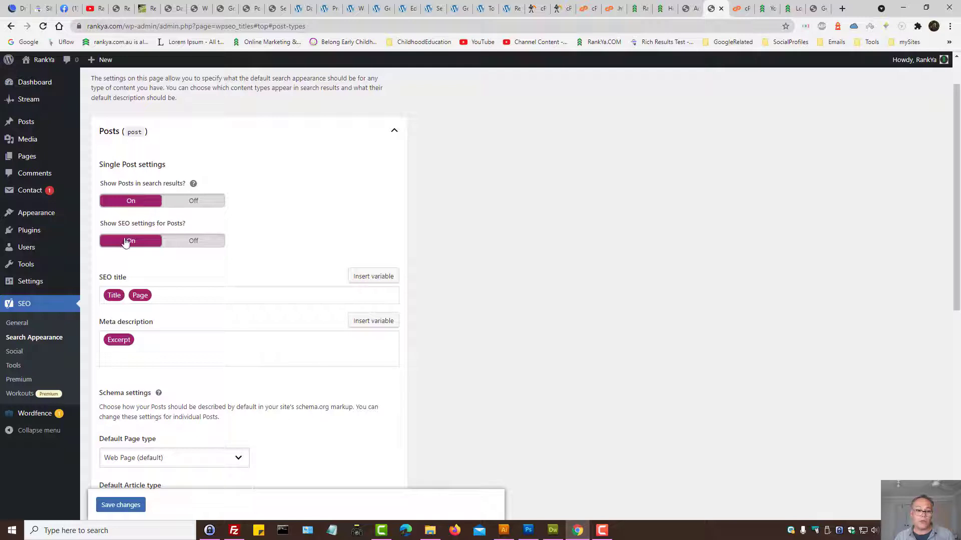
left_click(182, 294)
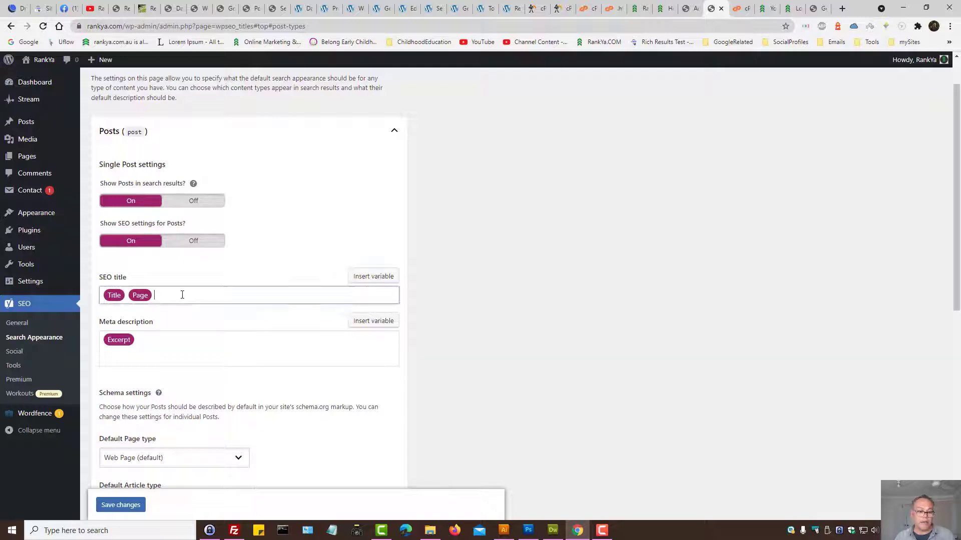
key("BackSpace")
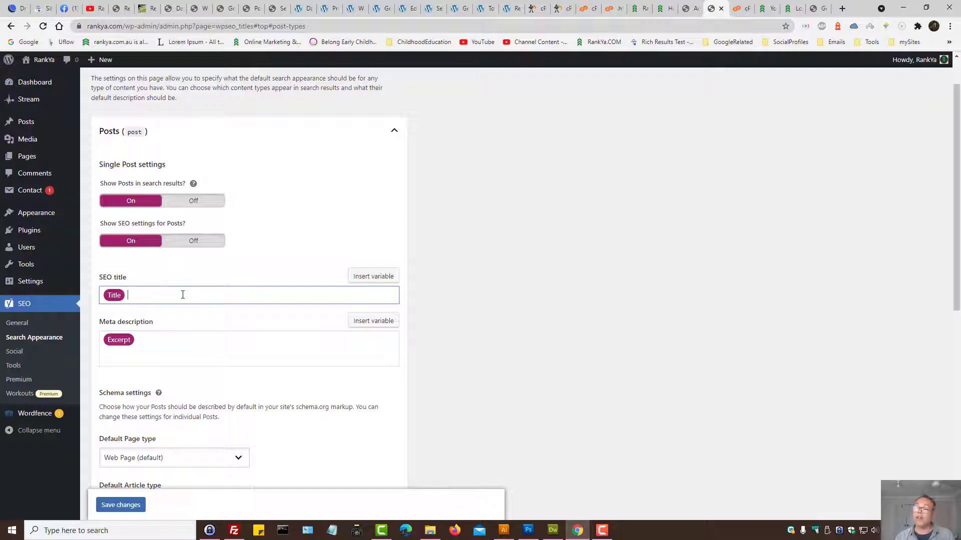
Replace the Posts meta description with %%excerpt%% copied from the 2022 Yoast article
left_click(147, 350)
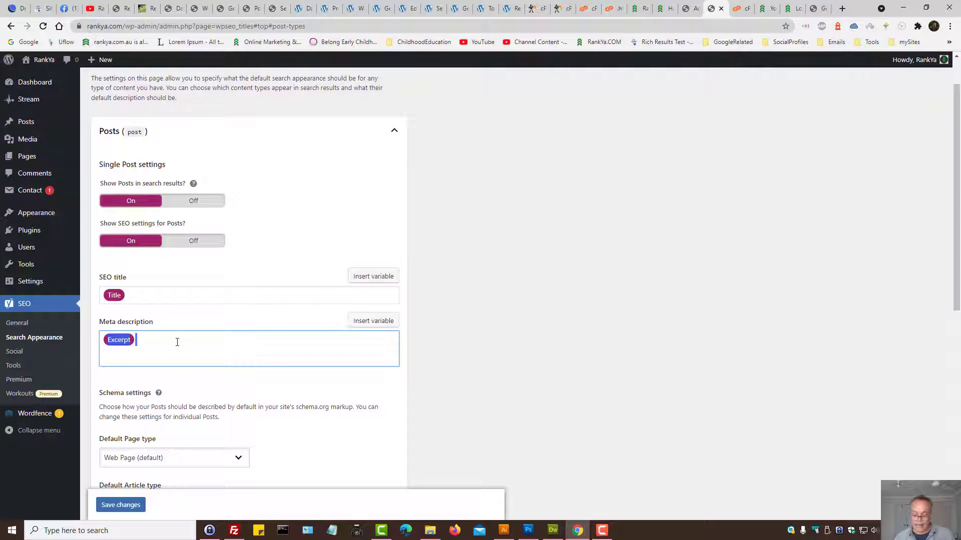
key("BackSpace")
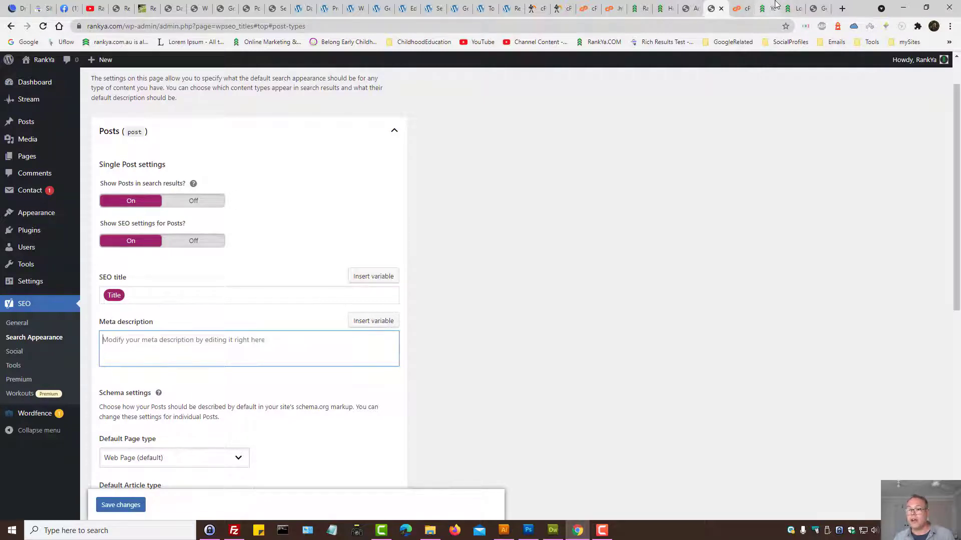
left_click(659, 6)
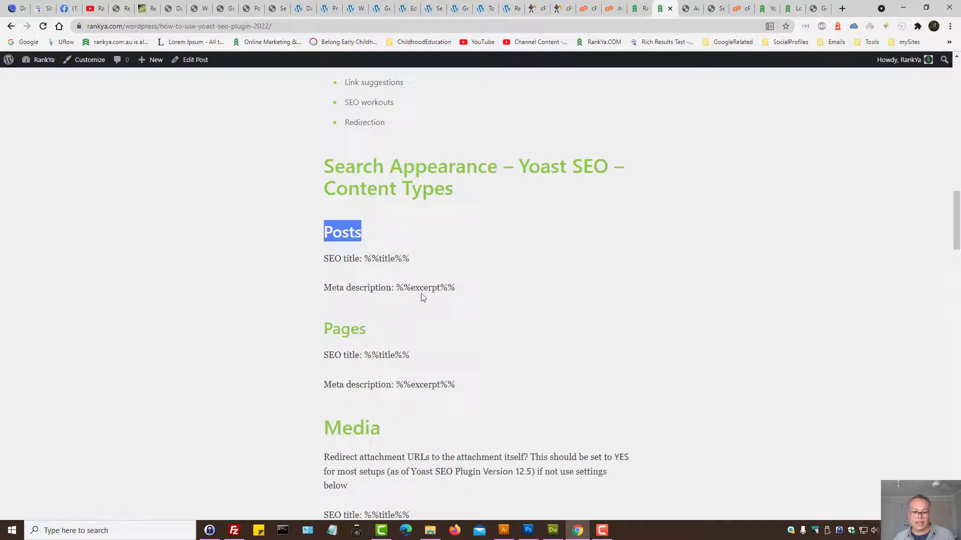
left_click_drag(396, 288, 454, 288)
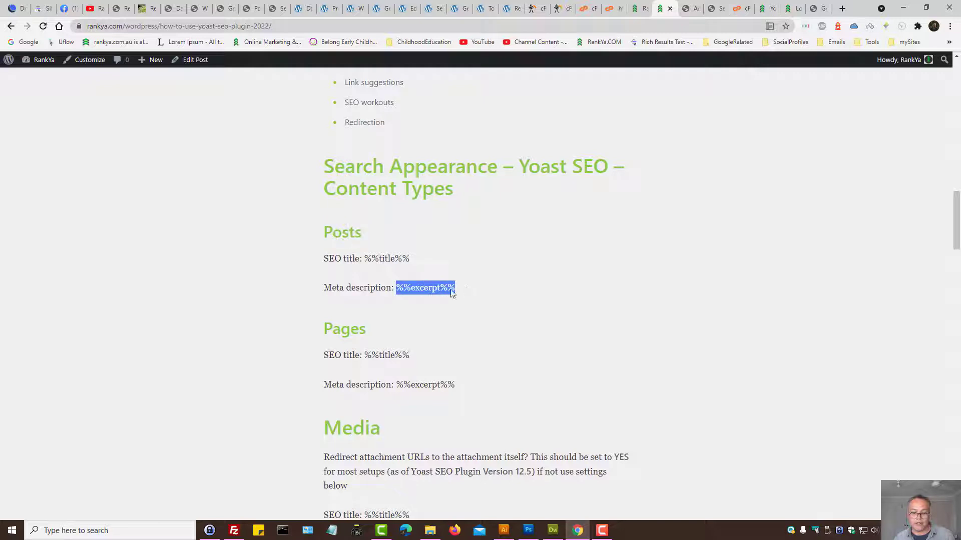
right_click(430, 299)
left_click(432, 298)
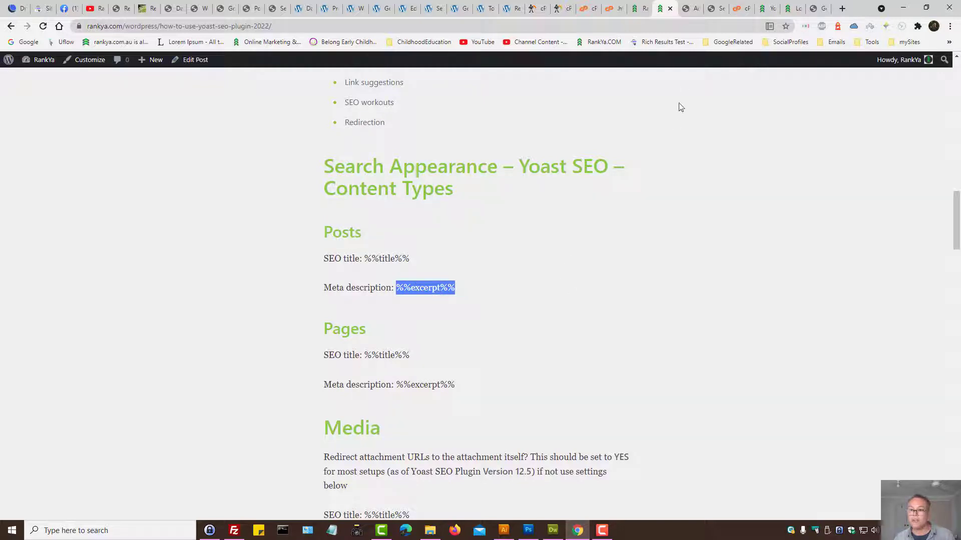
left_click(725, 6)
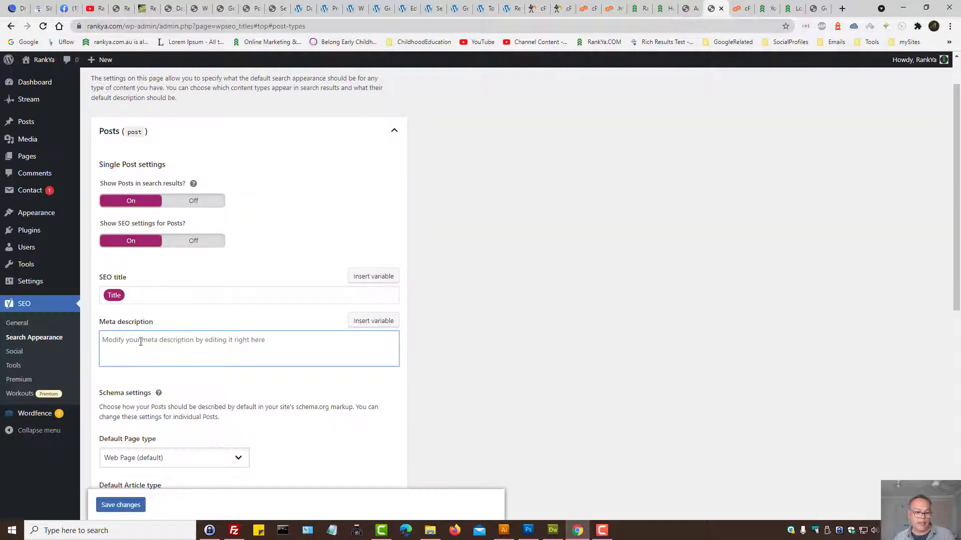
key("ctrl+v")
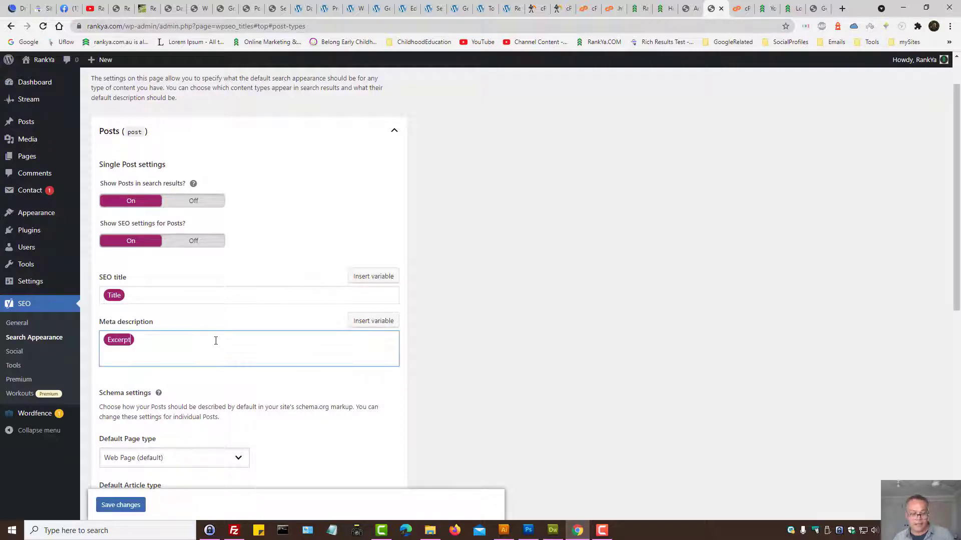
key("BackSpace")
right_click(183, 336)
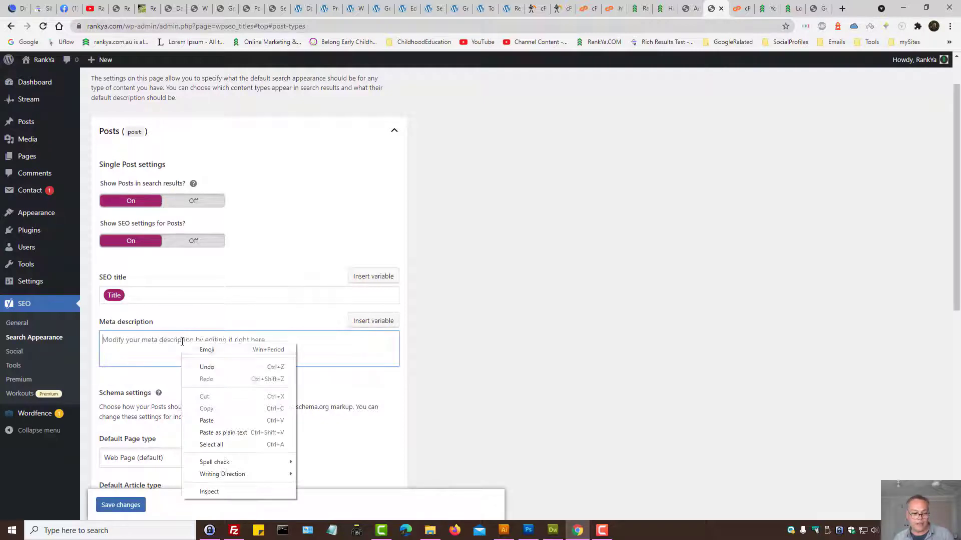
left_click(215, 417)
Check the article's recommended Pages values, and review the schema and social settings for Posts in Yoast
left_click(661, 8)
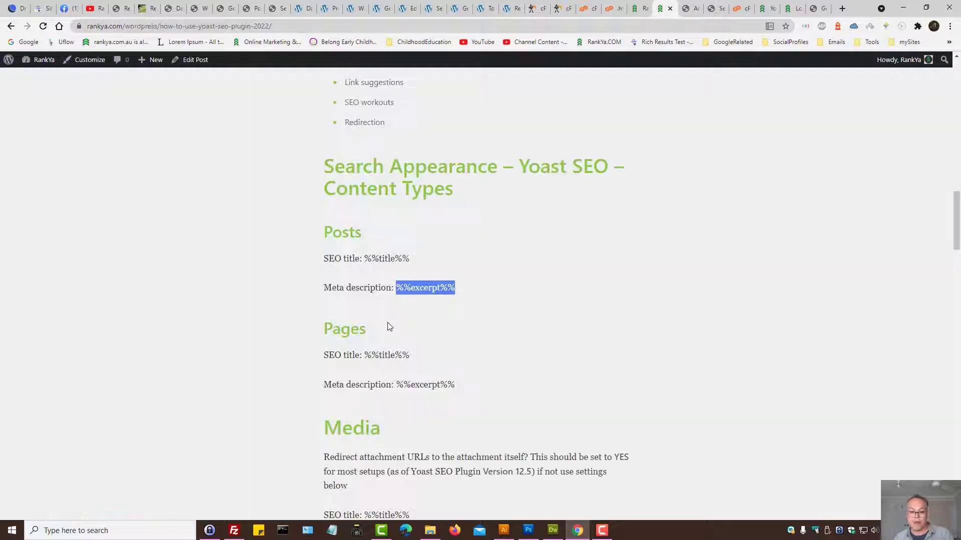
left_click(716, 9)
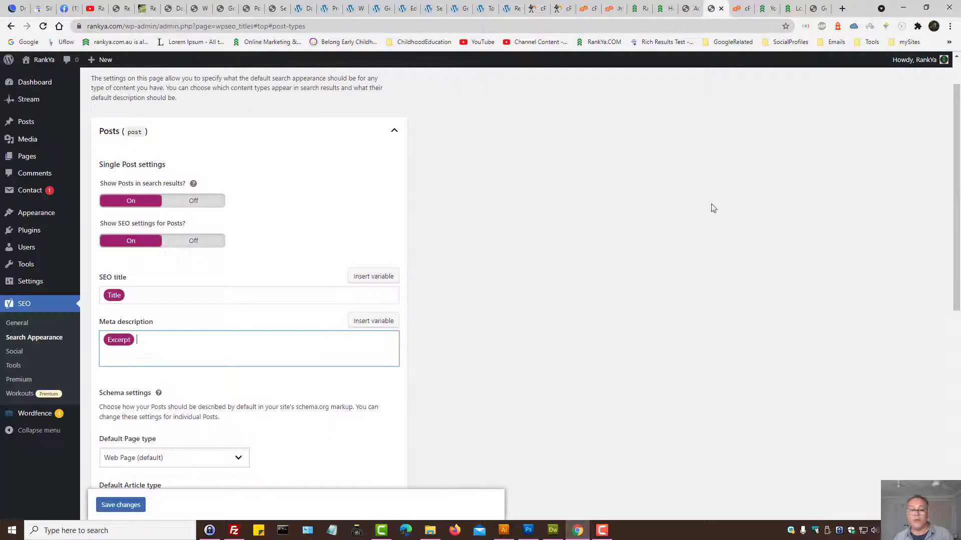
scroll(378, 268, "down", 3)
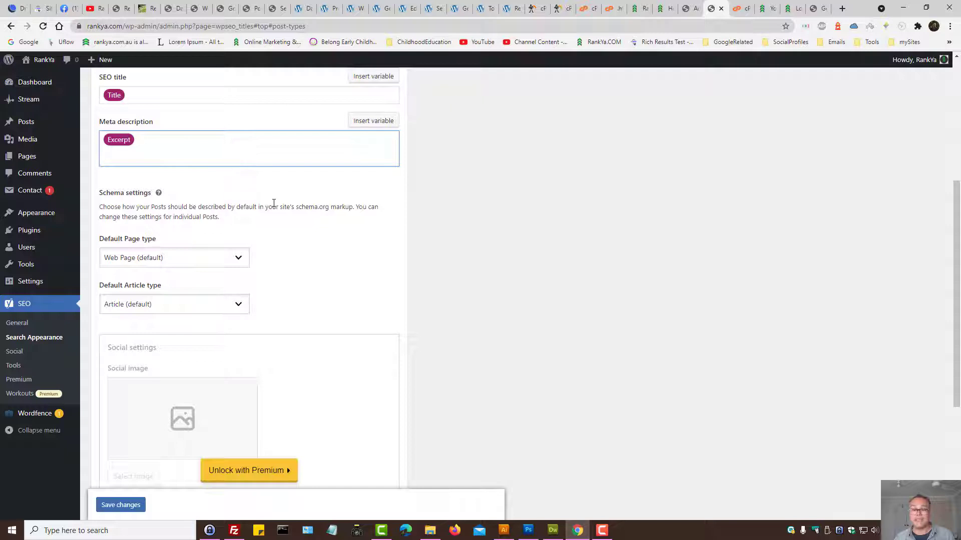
scroll(457, 258, "down", 4)
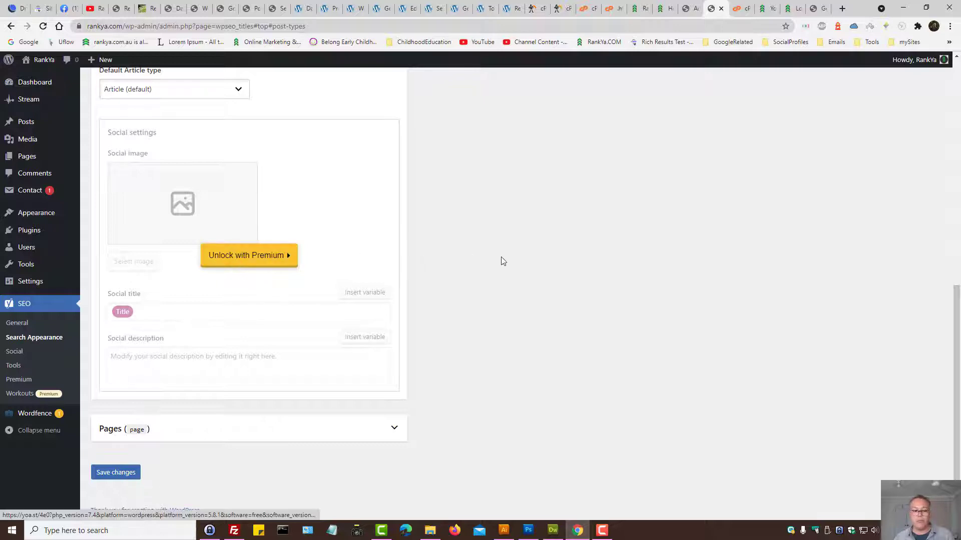
Expand the Pages content type section and show its single page settings
left_click(393, 429)
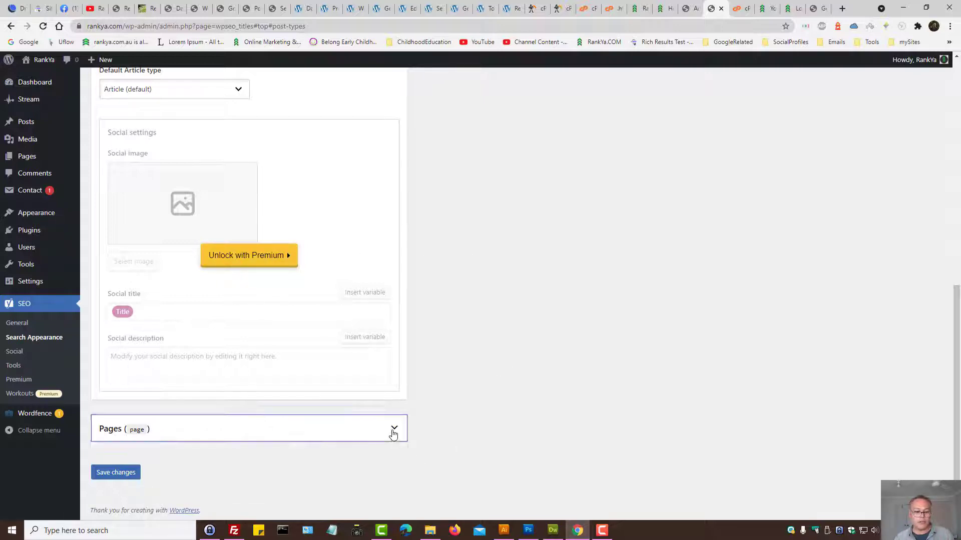
scroll(500, 340, "down", 6)
scroll(505, 307, "up", 3)
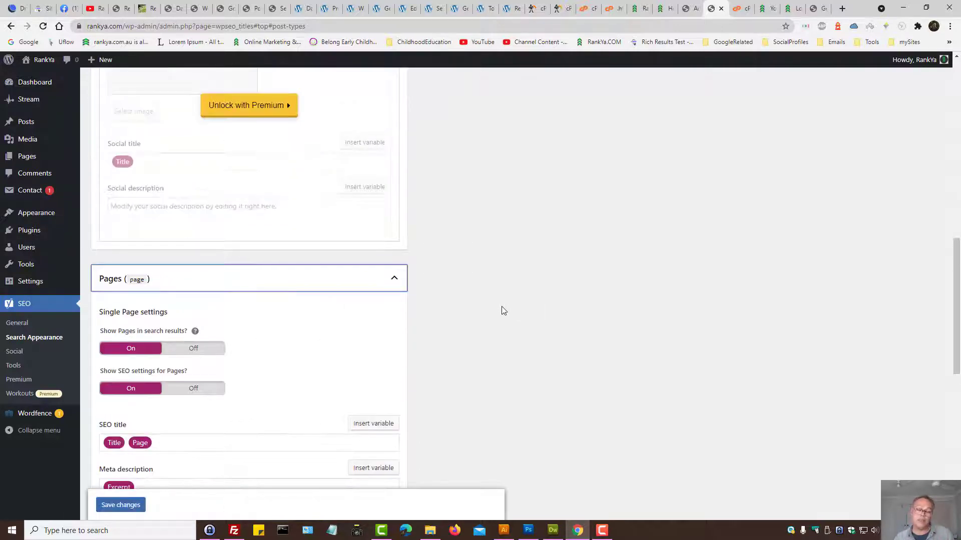
Clear the Pages SEO title and replace it with %%title%% copied from the Pages section of the 2022 Yoast article
scroll(502, 308, "down", 2)
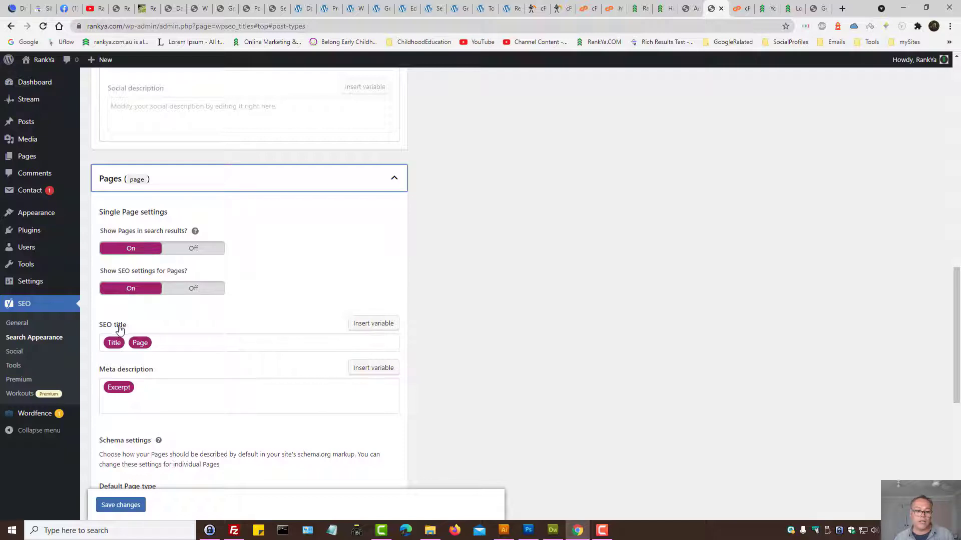
left_click(166, 342)
left_click(174, 344)
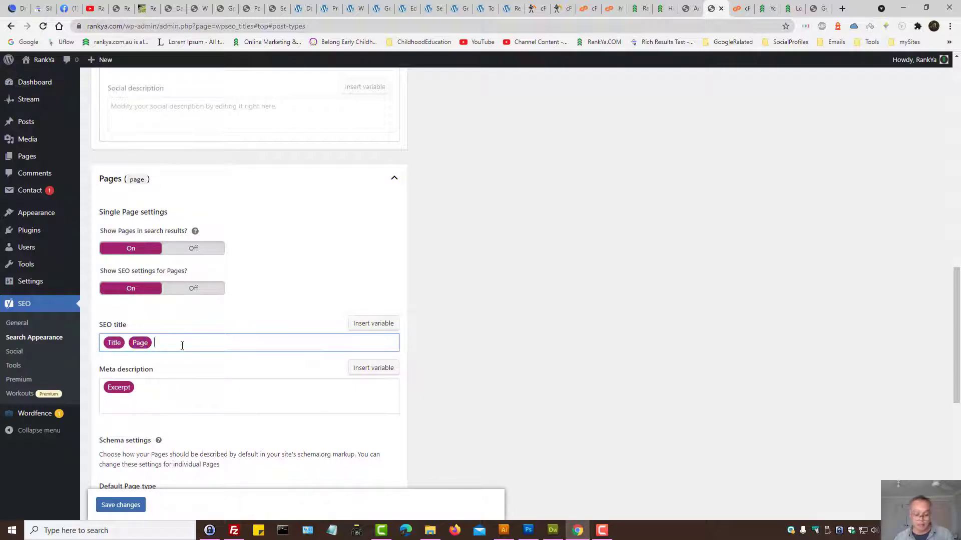
key("BackSpace")
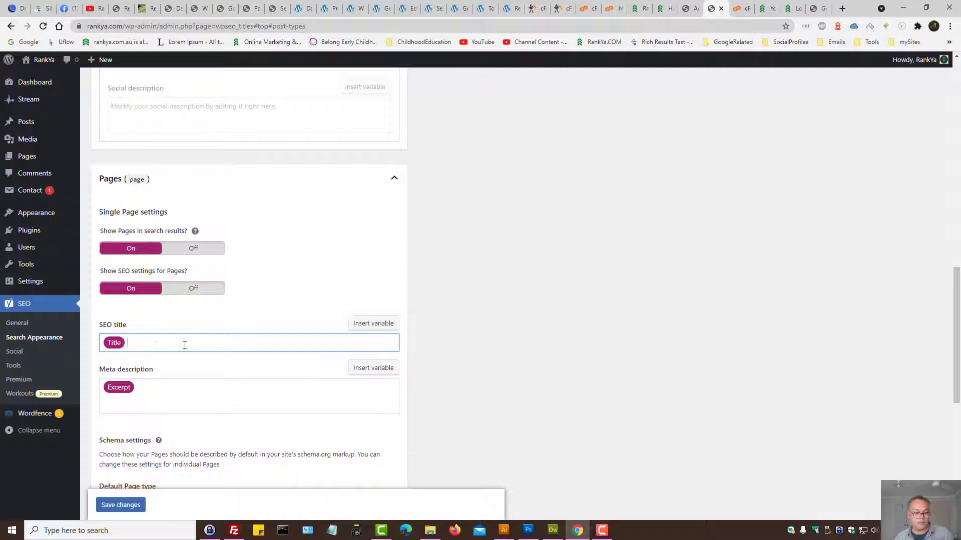
key("BackSpace")
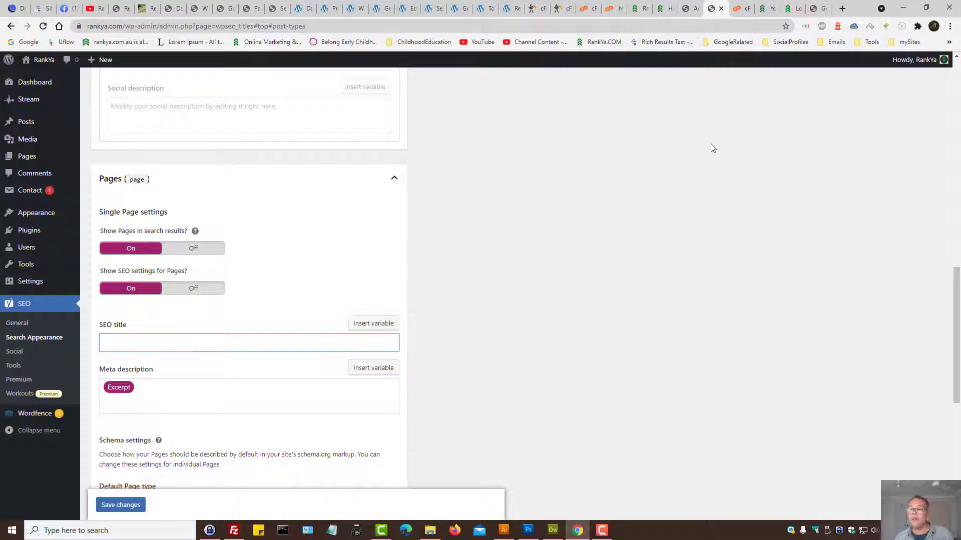
left_click(690, 7)
left_click(663, 8)
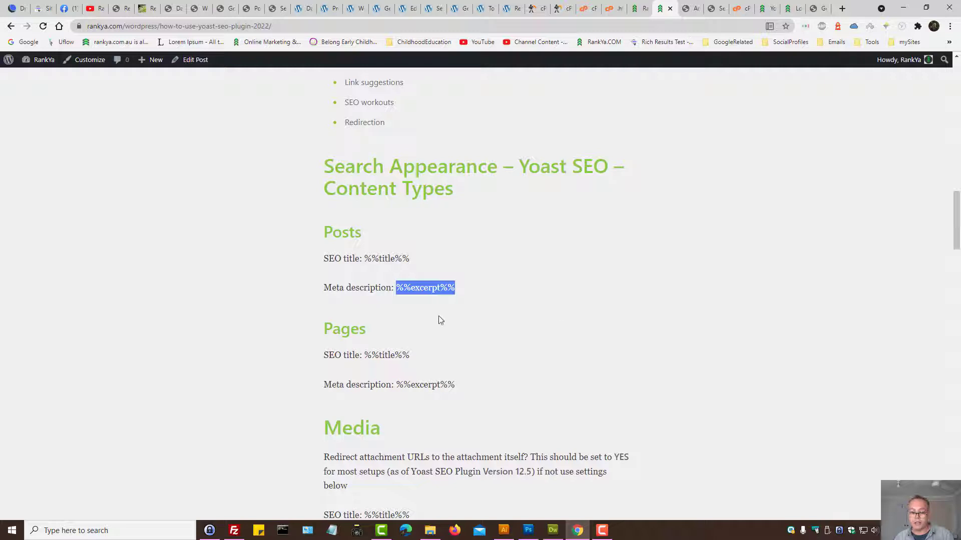
left_click_drag(368, 354, 413, 357)
left_click(713, 8)
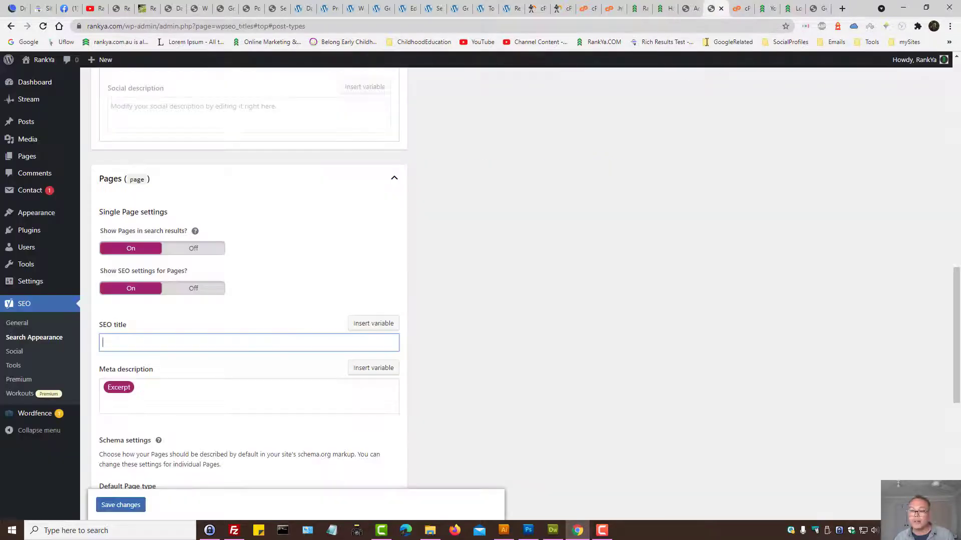
key("ctrl+v")
Remove the Excerpt variable from the Pages meta description
left_click(145, 388)
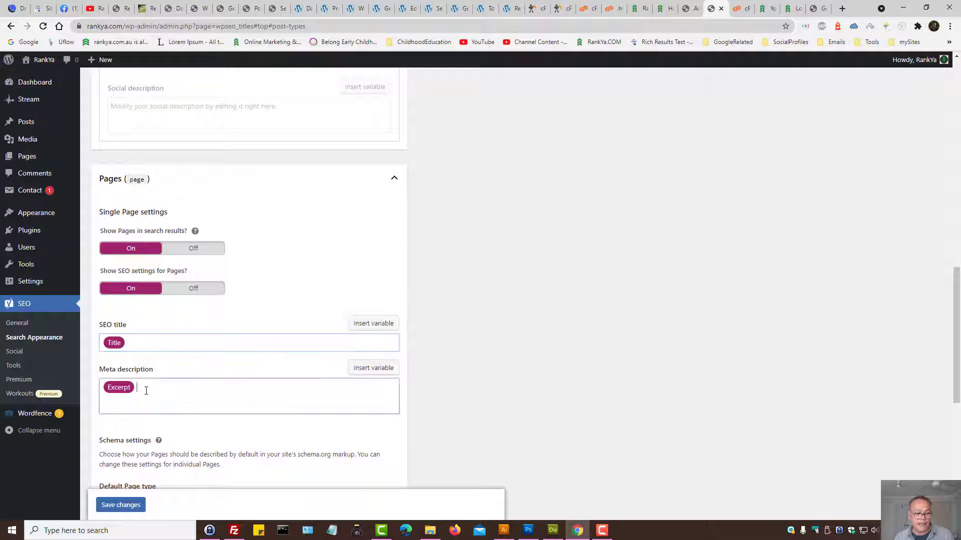
left_click(558, 374)
left_click(176, 390)
key("BackSpace")
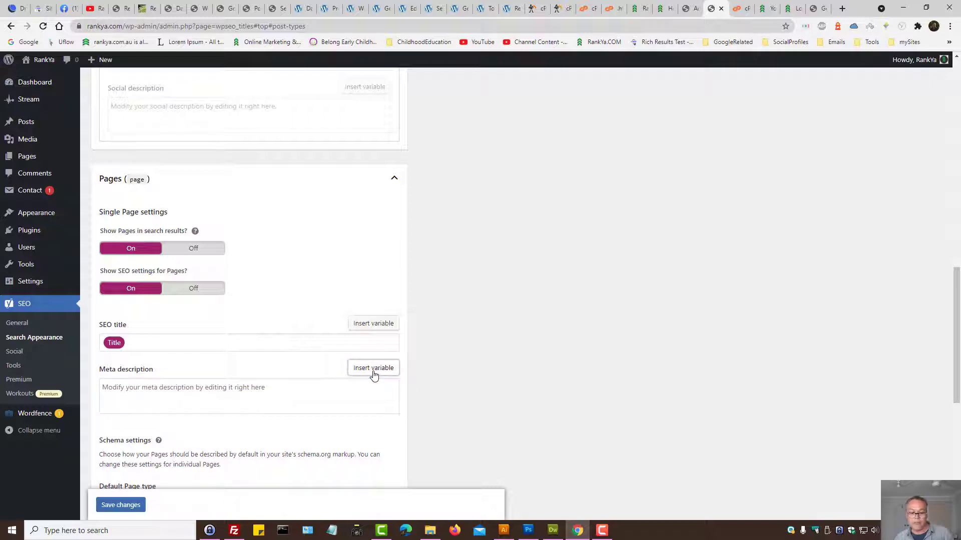
Try the Primary category variable in the Pages meta description, and remove it again
type("%")
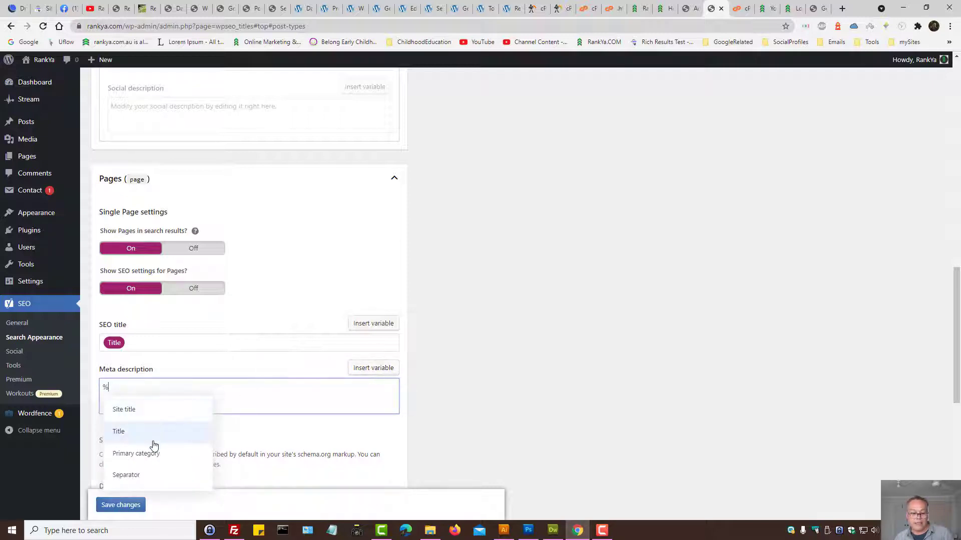
scroll(147, 415, "down", 1)
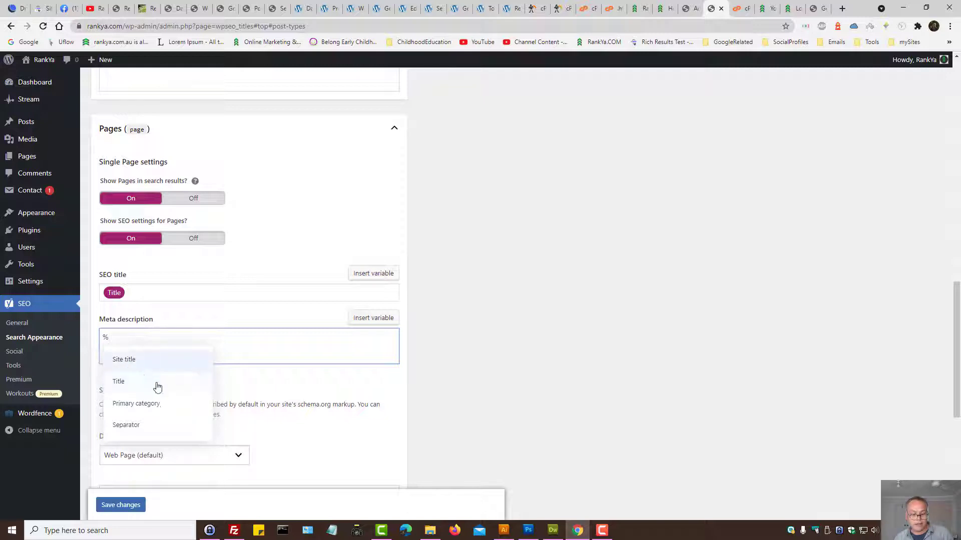
left_click(143, 406)
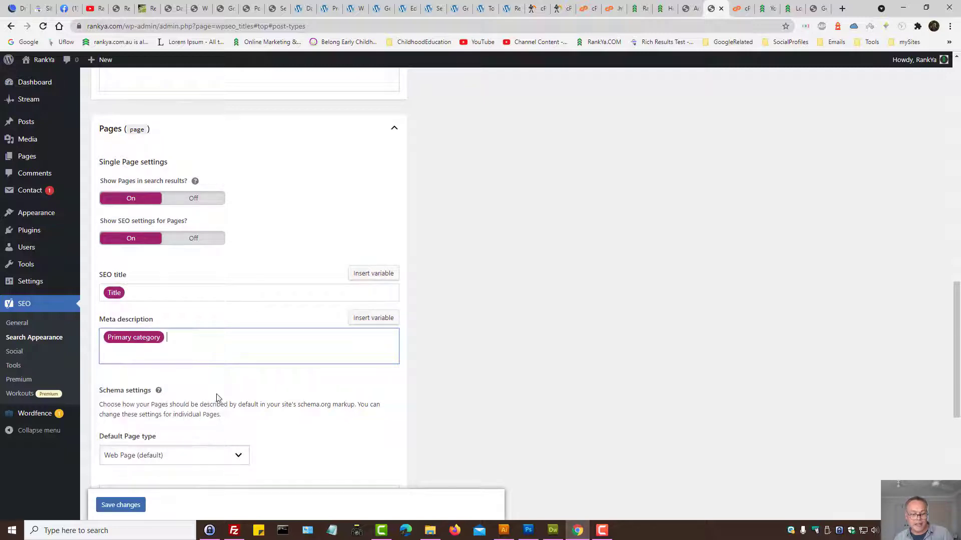
key("BackSpace")
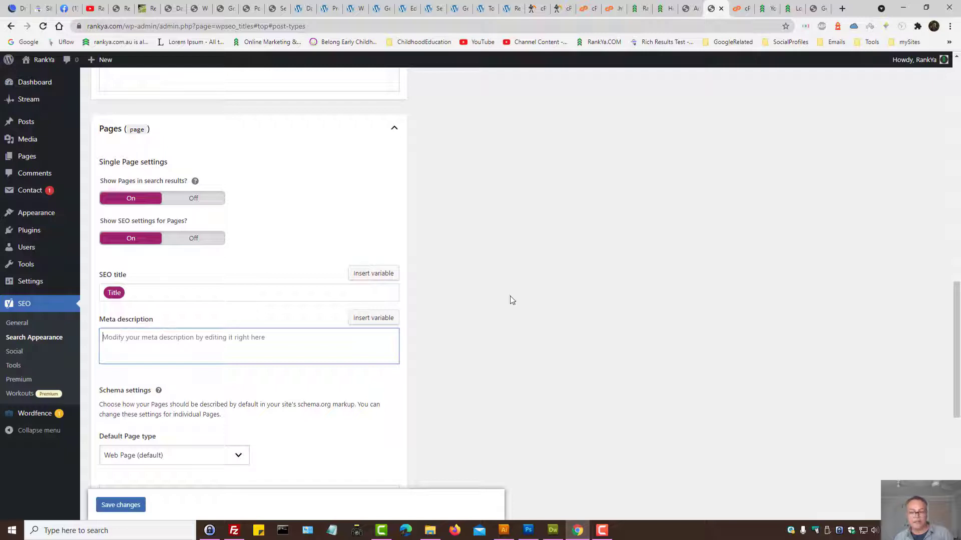
Fill the Pages meta description with %%excerpt%% copied from the article's Pages section
left_click(663, 8)
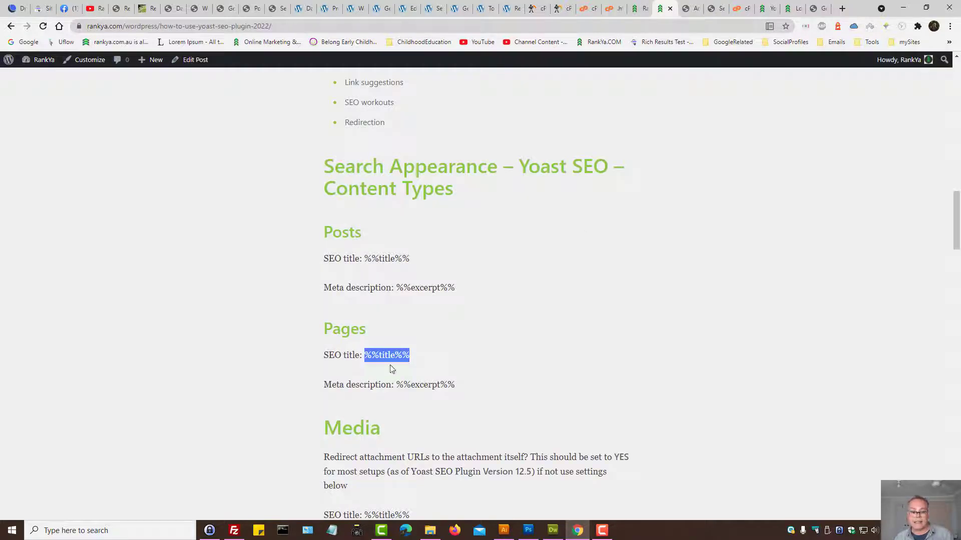
left_click_drag(396, 385, 460, 386)
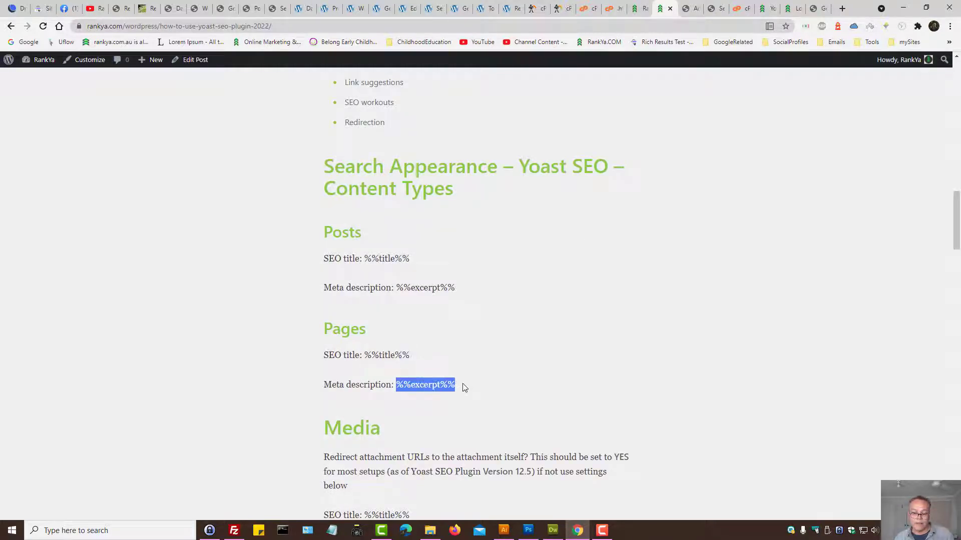
right_click(440, 388)
left_click(450, 392)
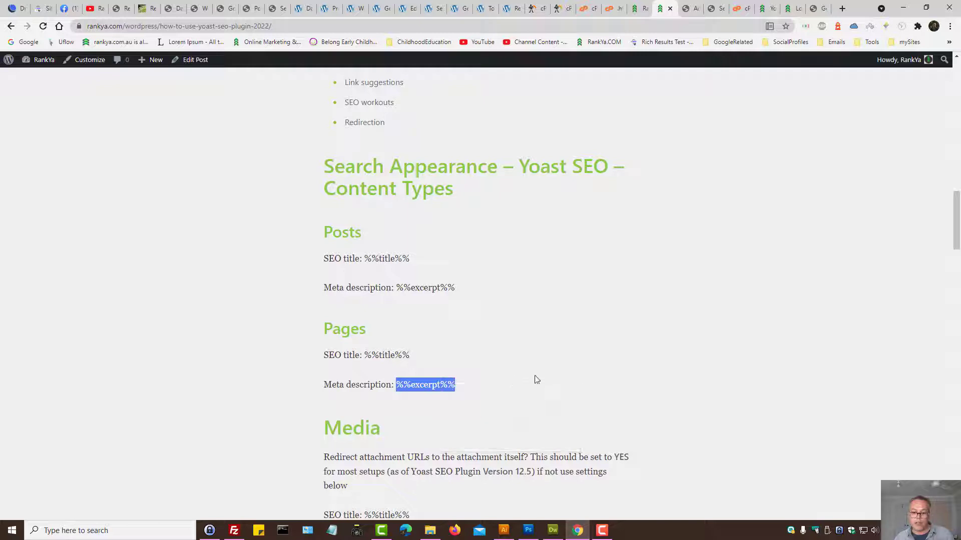
left_click(710, 9)
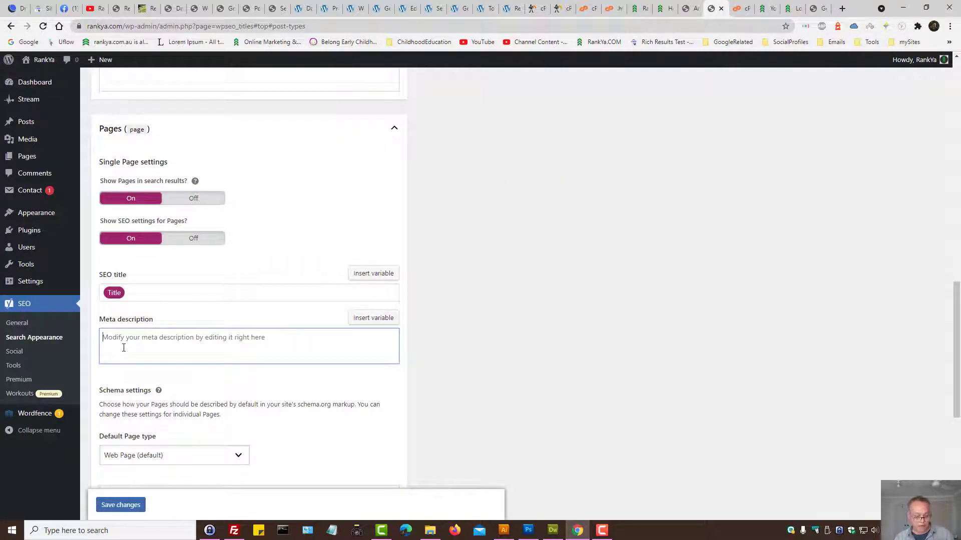
key("ctrl+v")
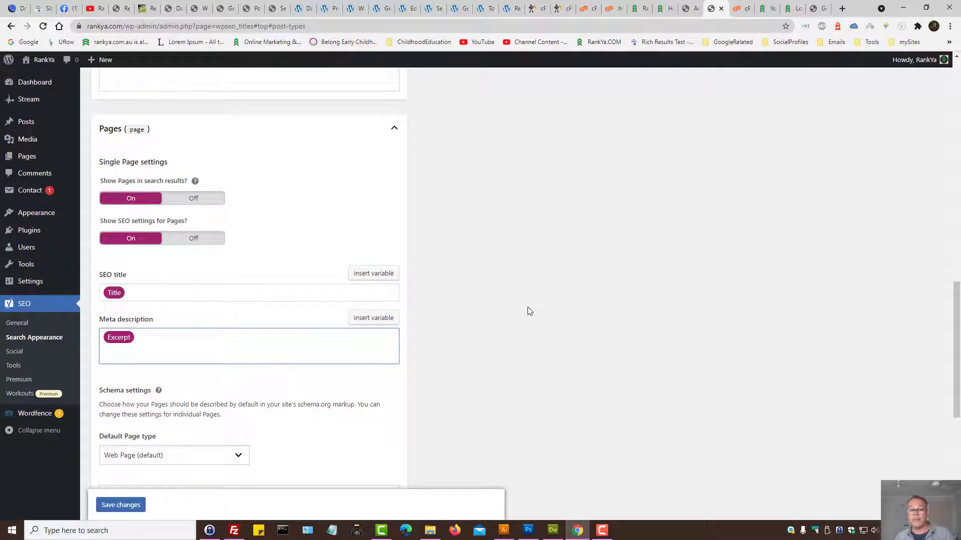
Review the remaining Pages and Posts settings, and examine the attachment URL redirect option in the Media settings
scroll(528, 310, "down", 3)
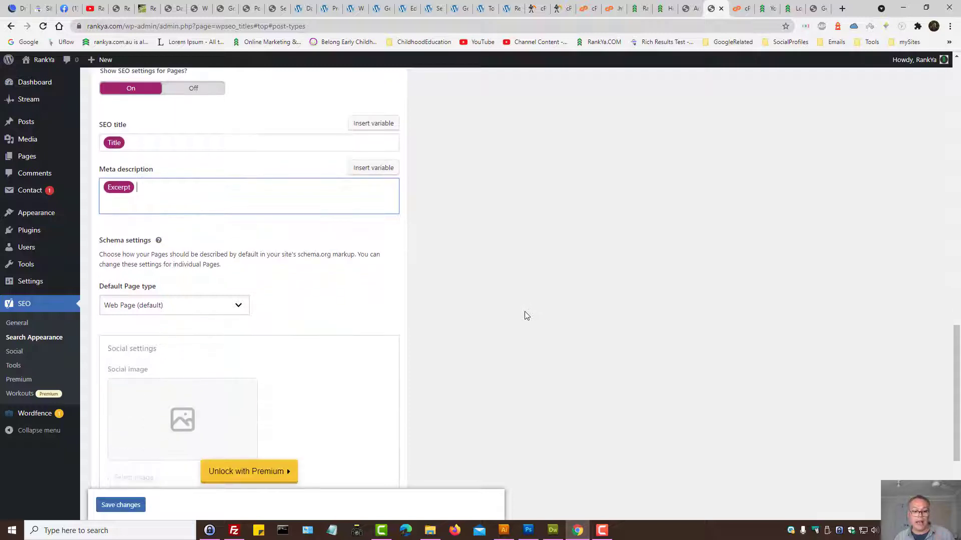
scroll(527, 316, "down", 3)
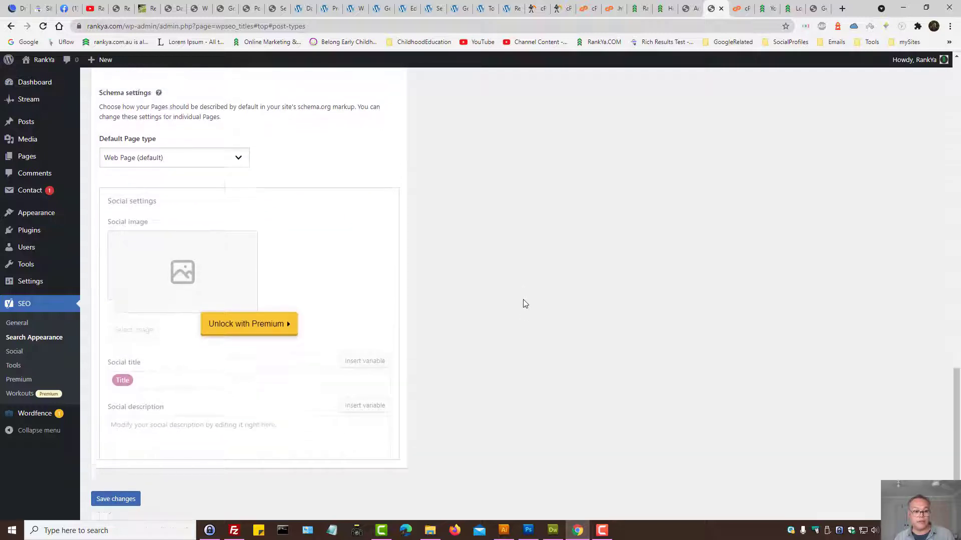
scroll(521, 311, "up", 15)
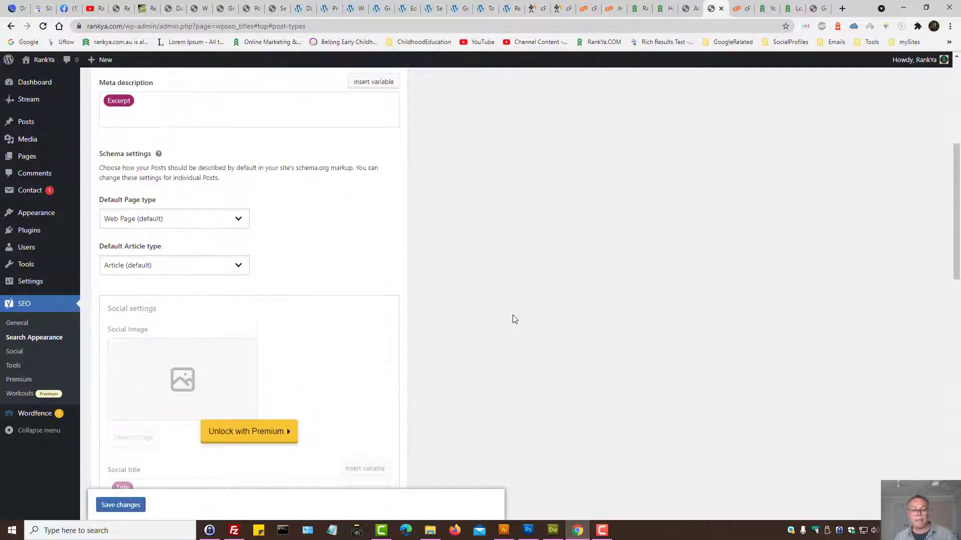
scroll(516, 319, "up", 4)
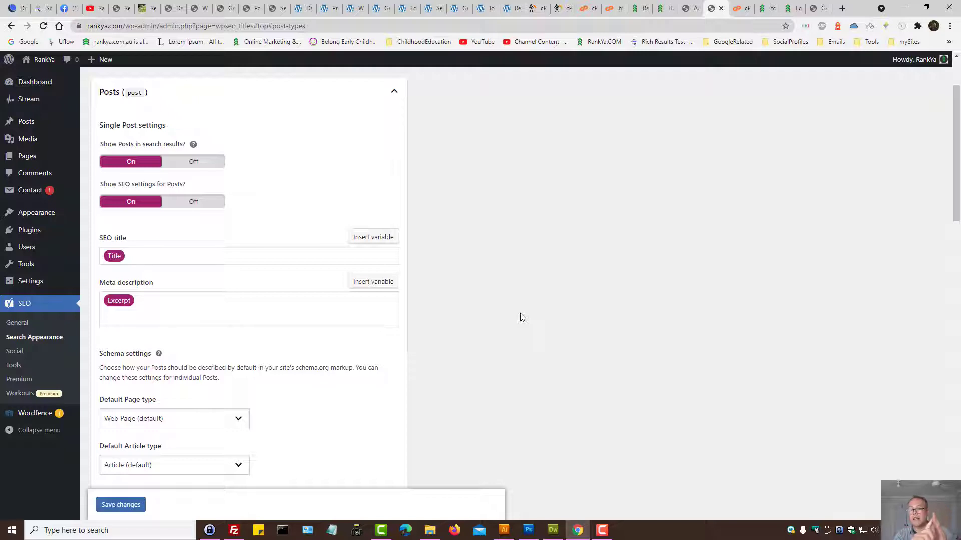
scroll(531, 328, "up", 2)
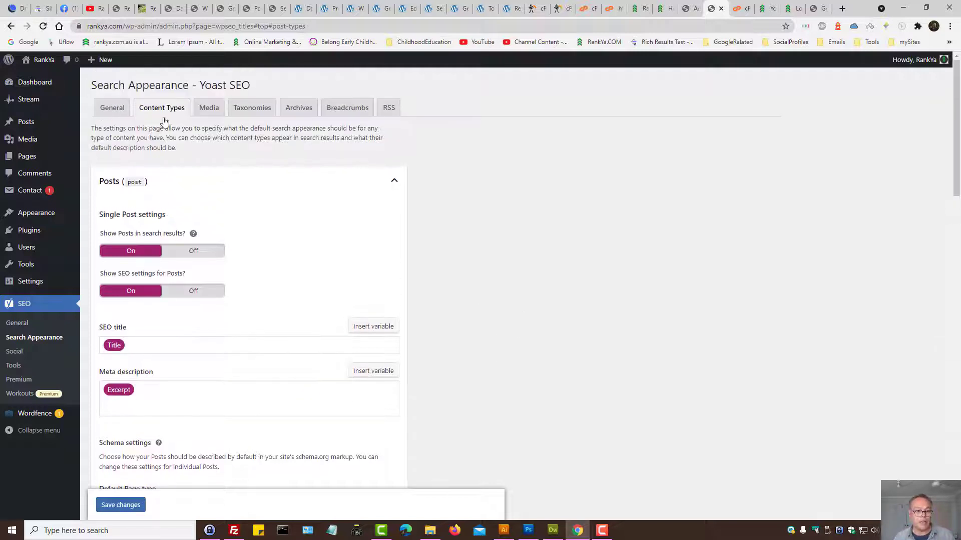
left_click(210, 108)
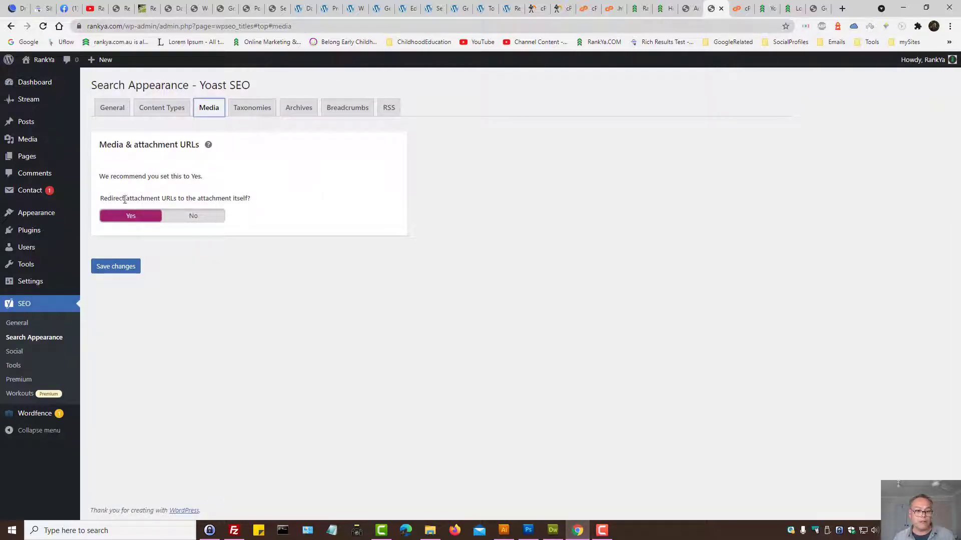
triple_click(165, 196)
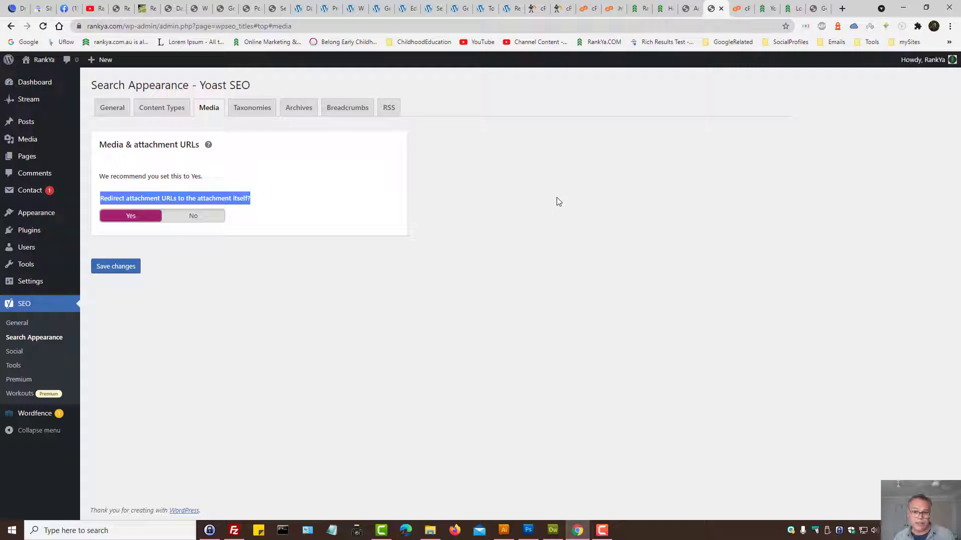
left_click(512, 251)
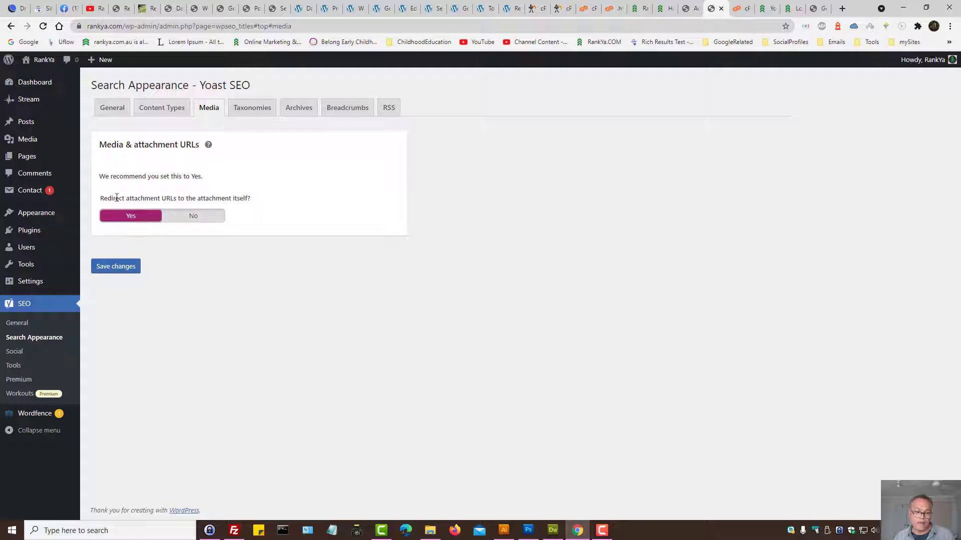
left_click_drag(122, 199, 245, 196)
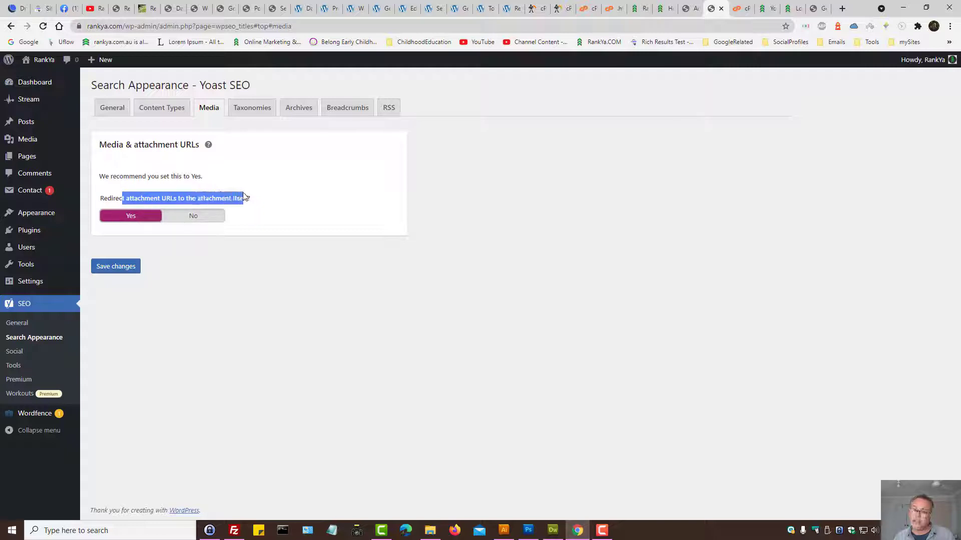
Set attachment URL redirection to No and inspect the SEO title and meta description settings for Media
left_click(194, 215)
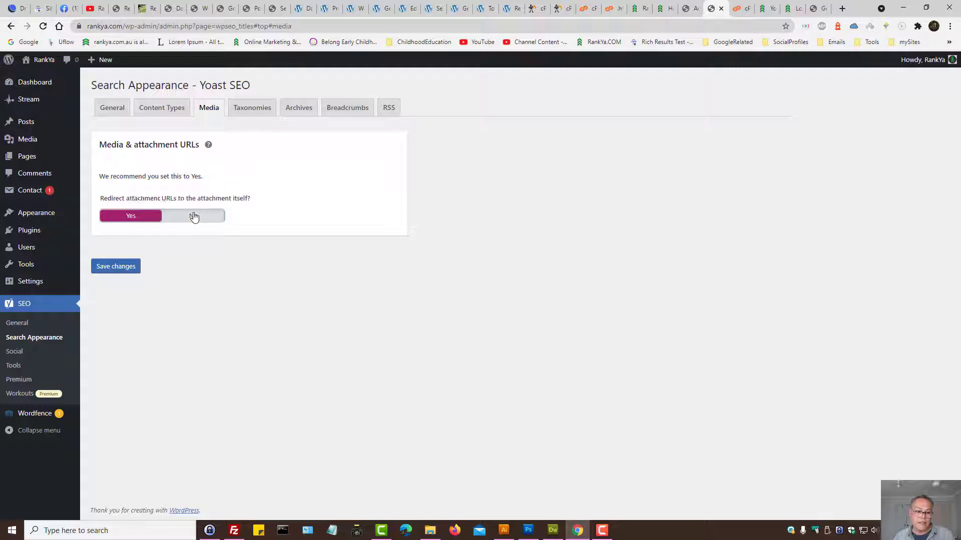
left_click(146, 369)
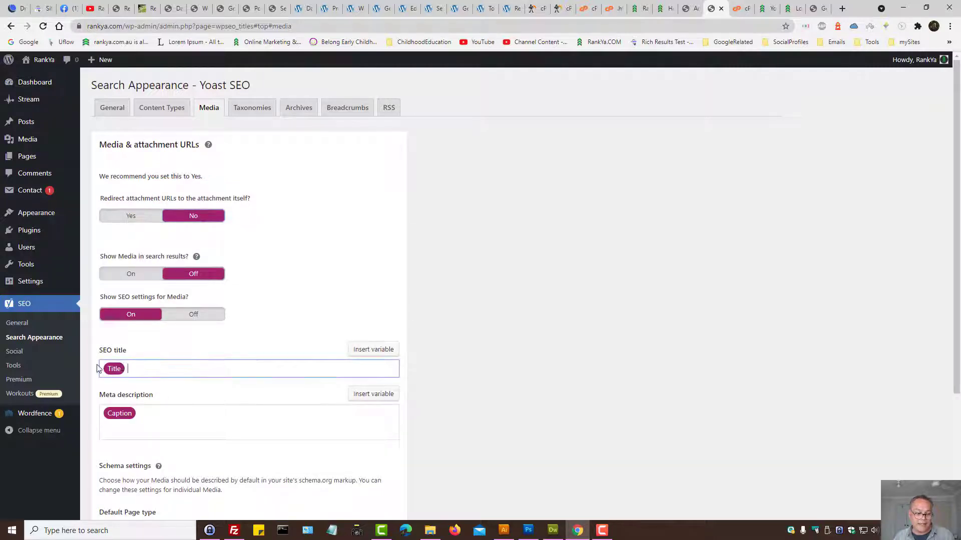
scroll(143, 361, "down", 2)
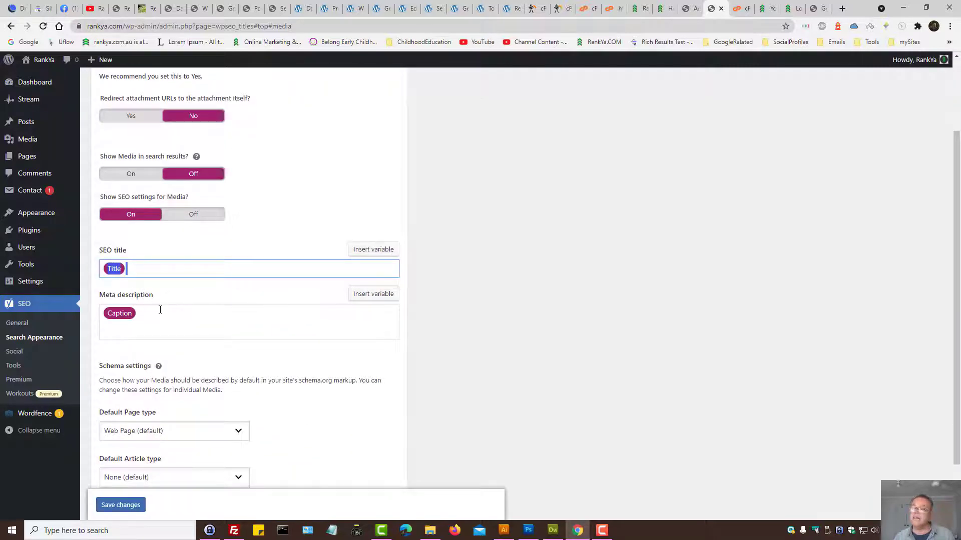
left_click(148, 321)
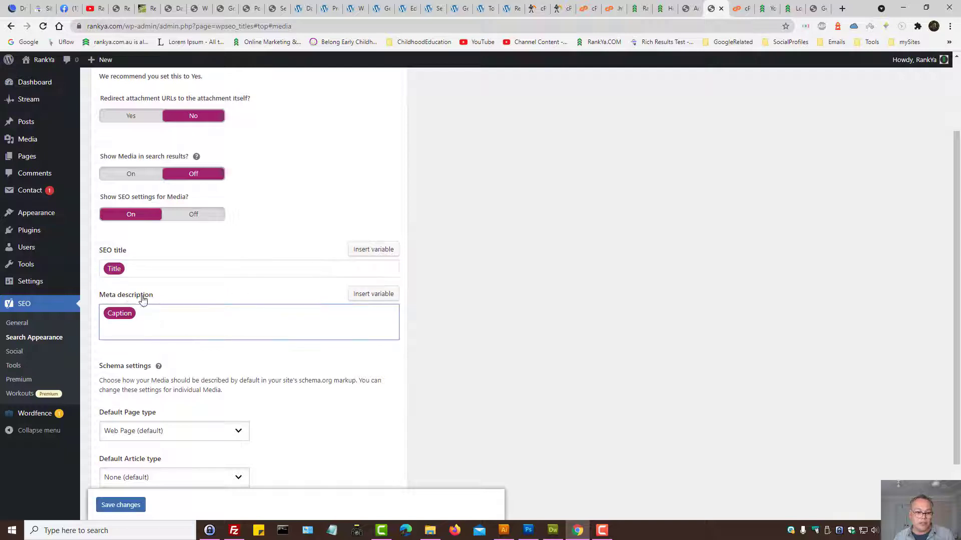
scroll(285, 266, "up", 2)
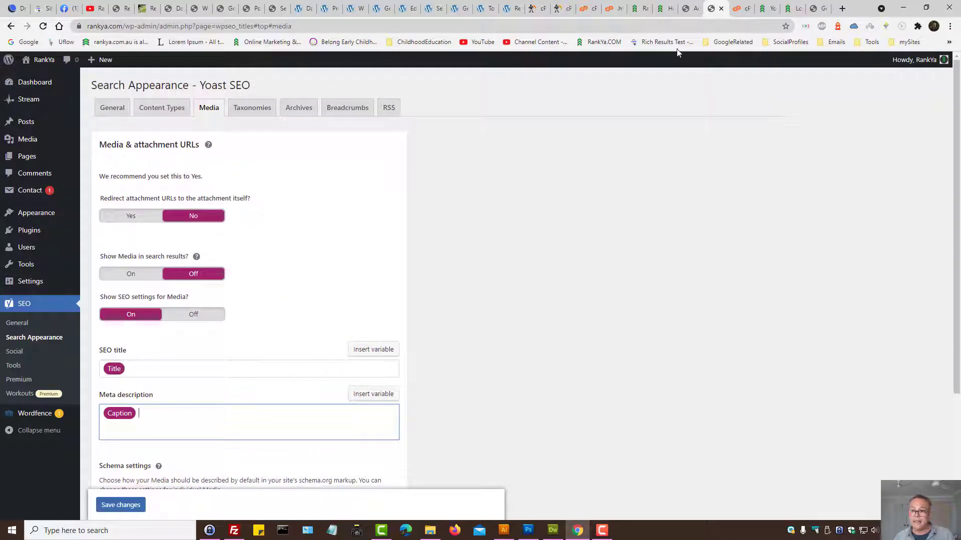
Check the article's recommended Media meta description, and set attachment URL redirection back to Yes
left_click(663, 9)
scroll(467, 352, "down", 5)
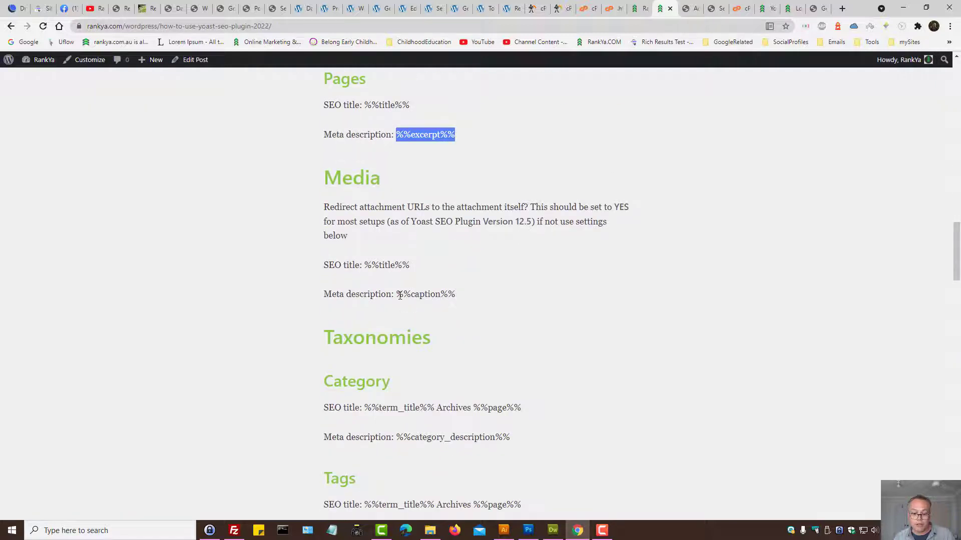
left_click_drag(398, 295, 541, 296)
left_click(711, 6)
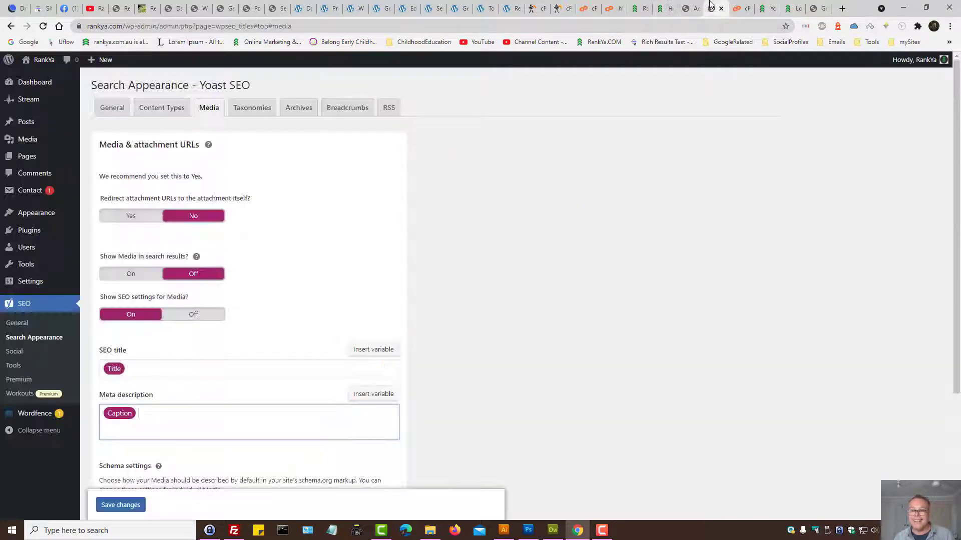
left_click(118, 216)
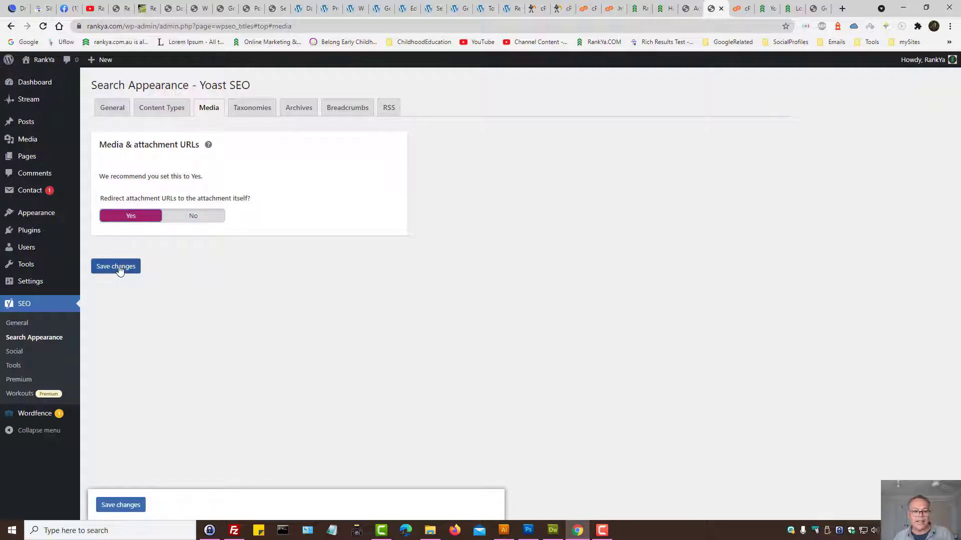
Open the Taxonomies settings and review the Categories SEO title and meta description
left_click(245, 113)
scroll(381, 264, "down", 2)
scroll(350, 255, "up", 2)
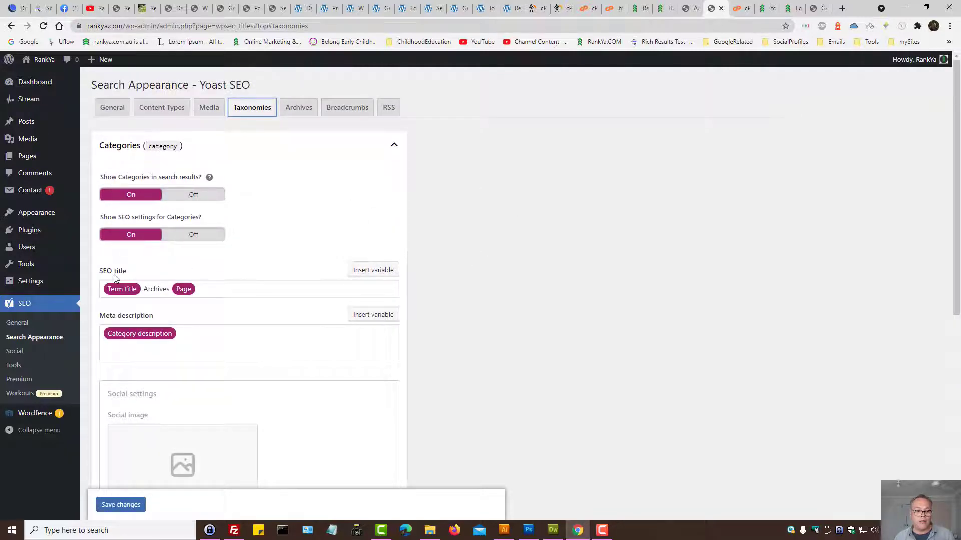
Examine the Archives text and variables in the Categories SEO title, along with the meta description's Category description variable
double_click(153, 289)
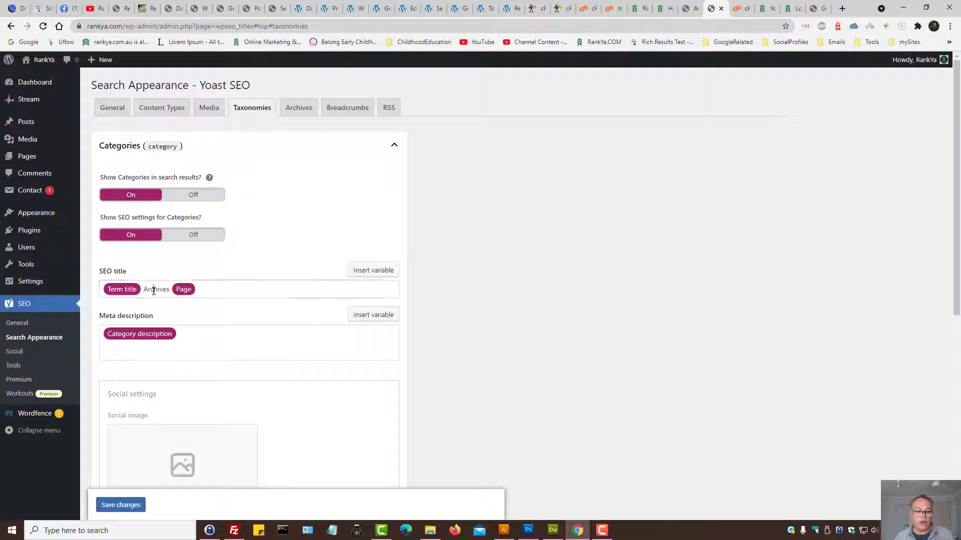
left_click(225, 289)
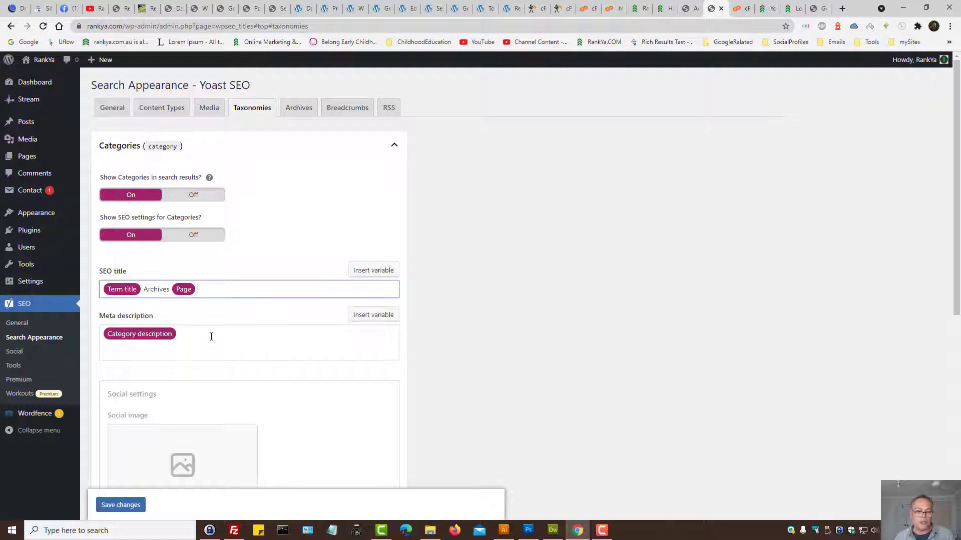
left_click(131, 341)
left_click(560, 322)
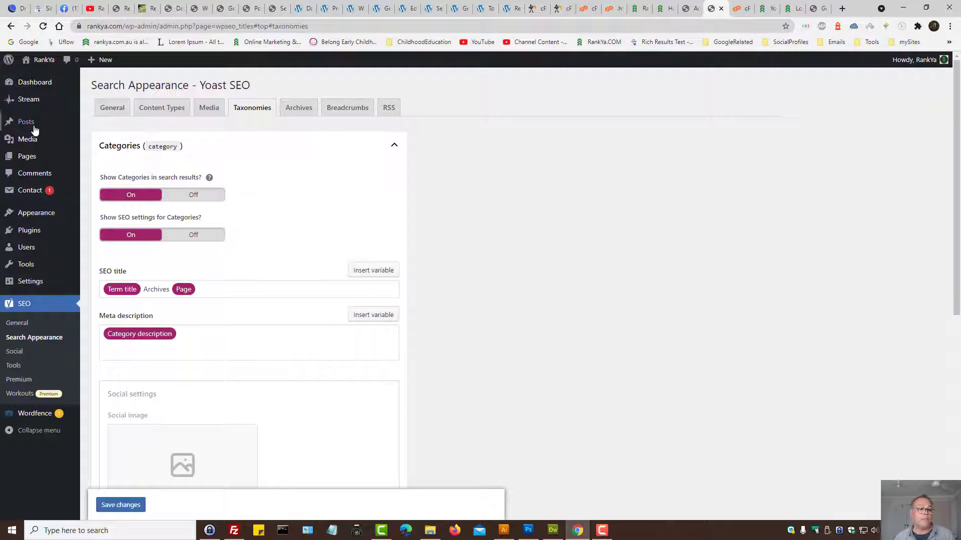
Open the post Categories list in a separate tab and open the Google Core Web Vitals category for editing
mouse_move(31, 125)
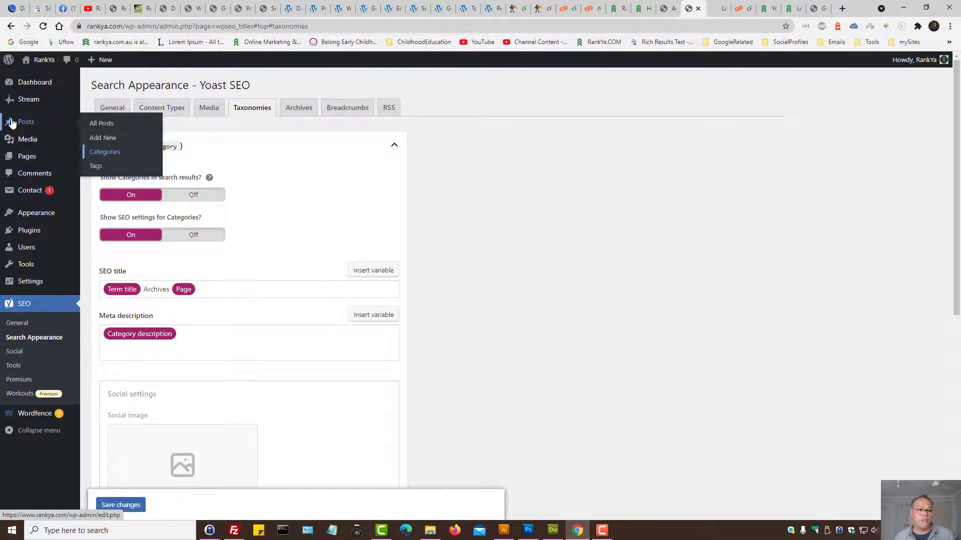
left_click(105, 151)
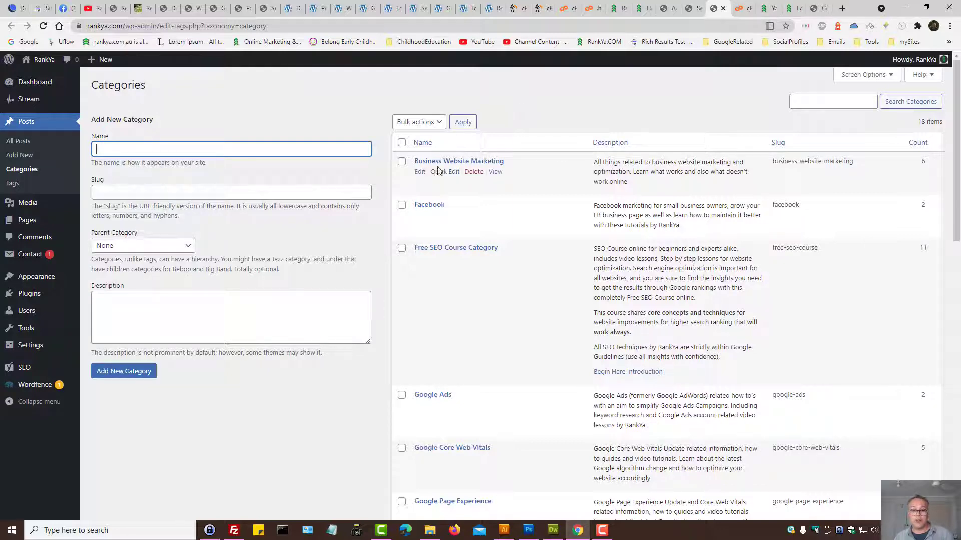
scroll(438, 320, "down", 4)
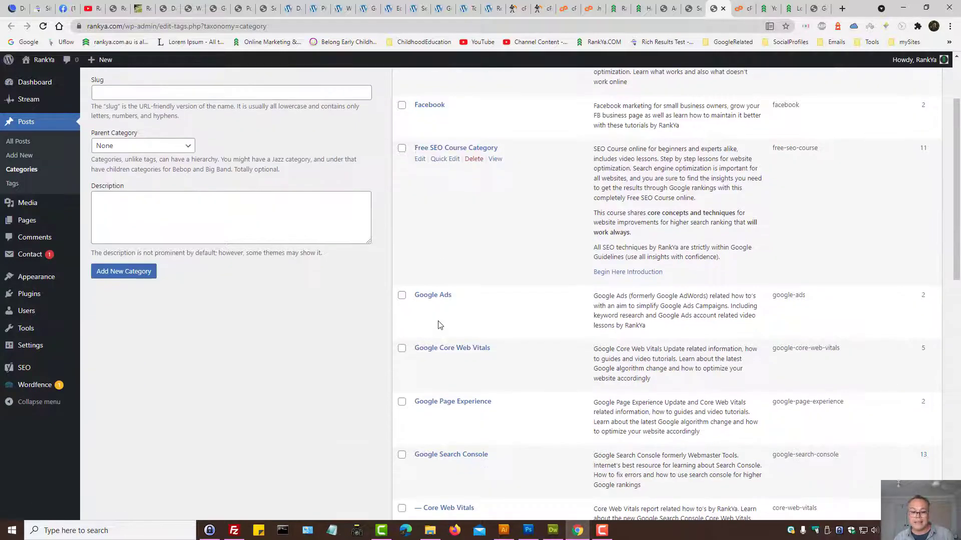
left_click(420, 260)
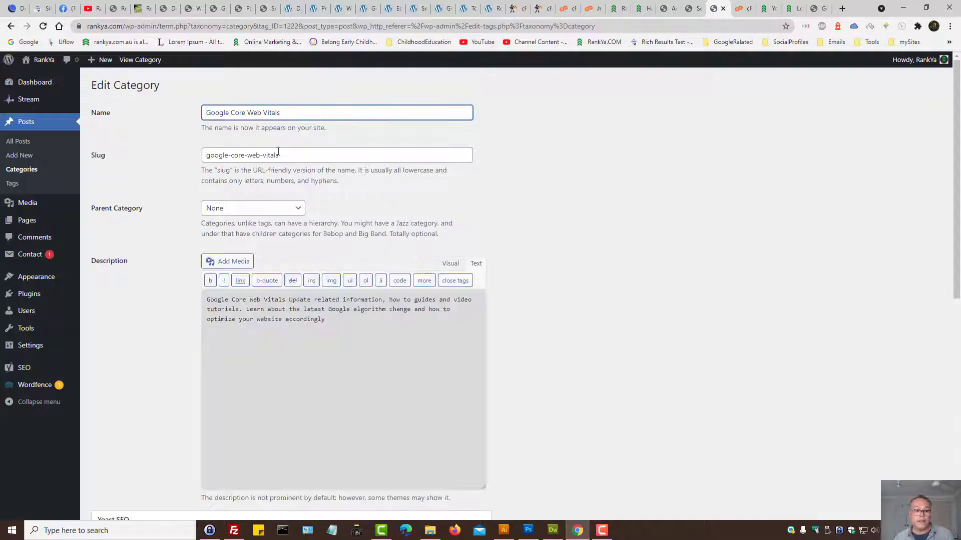
Inspect the Google Core Web Vitals category's name and its Yoast SEO title and meta description
triple_click(238, 110)
left_click(320, 109)
scroll(570, 256, "down", 9)
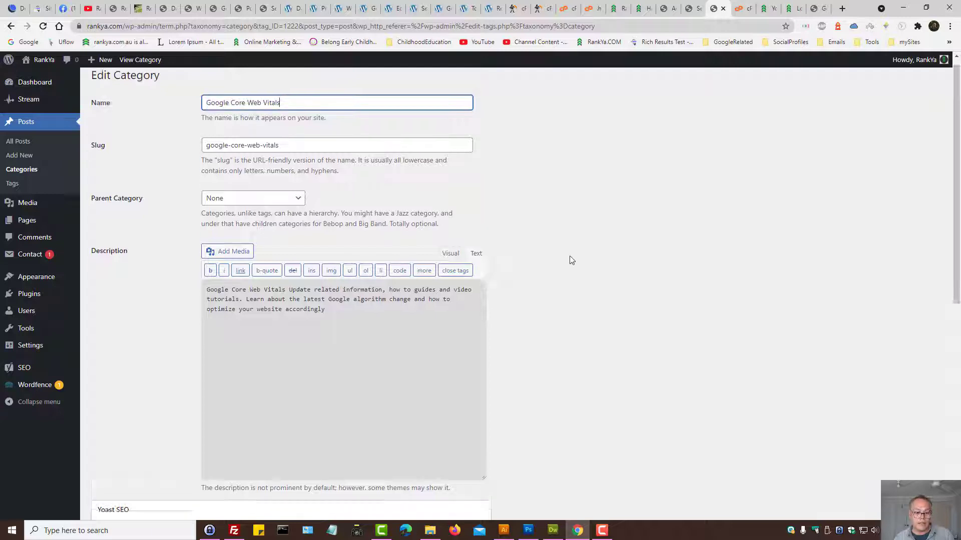
left_click(141, 297)
triple_click(141, 296)
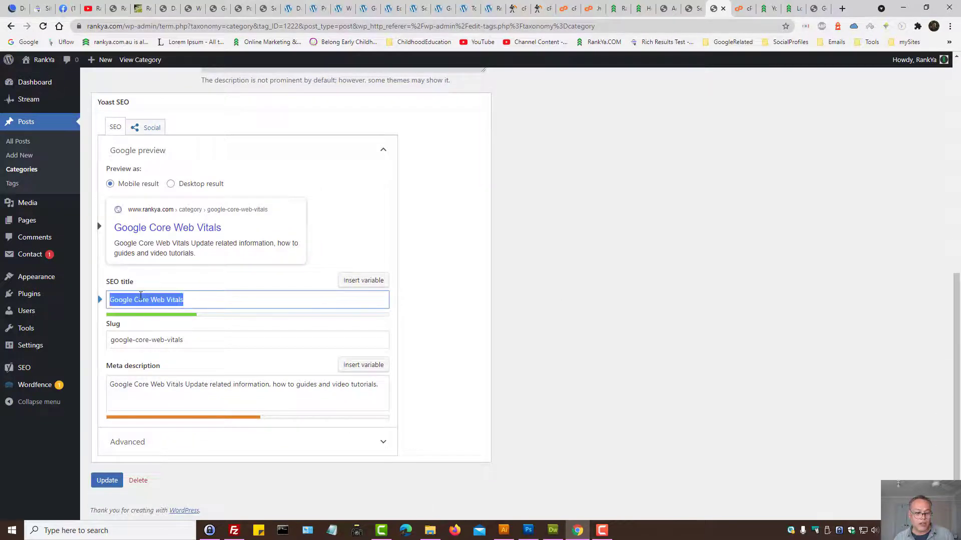
triple_click(170, 384)
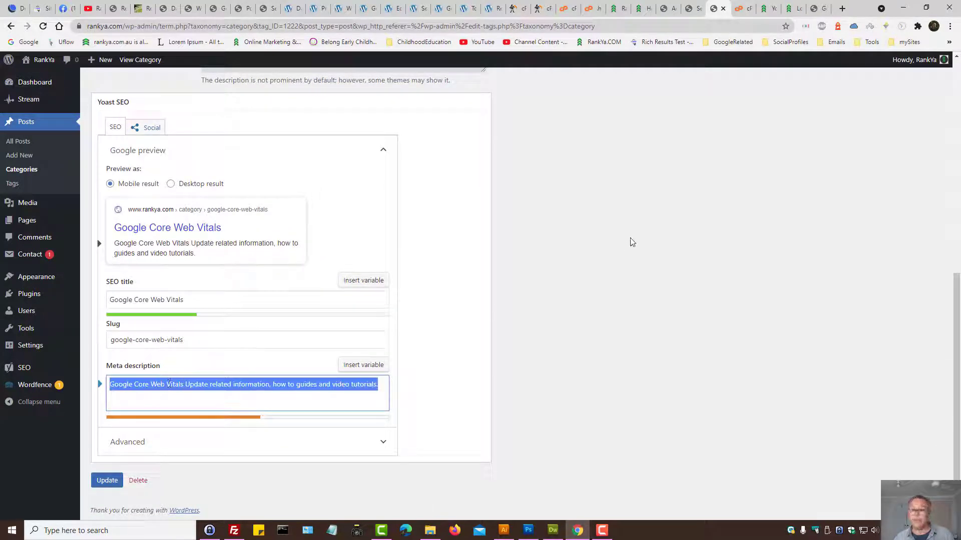
Compare the Taxonomies template for Categories with the Google Core Web Vitals category's own SEO title and meta description
left_click(689, 12)
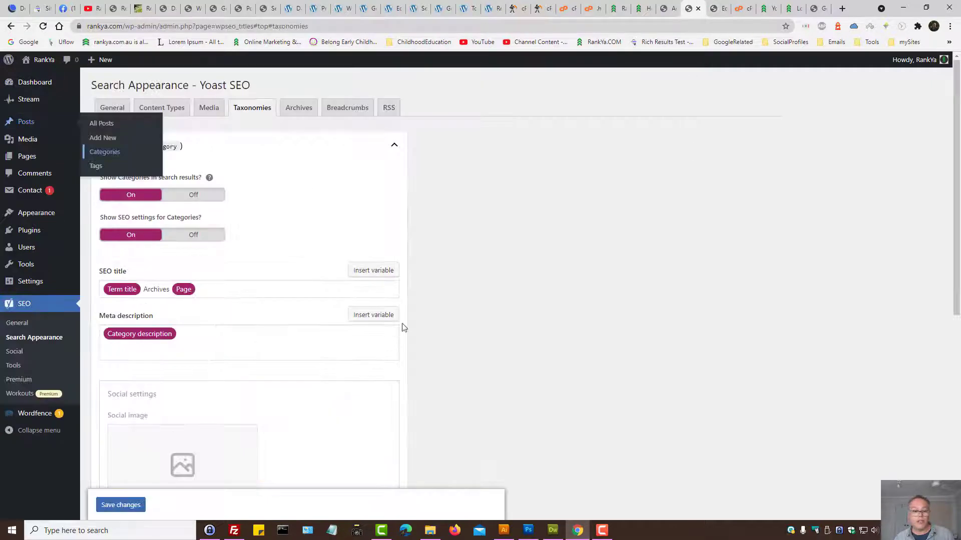
left_click(182, 348)
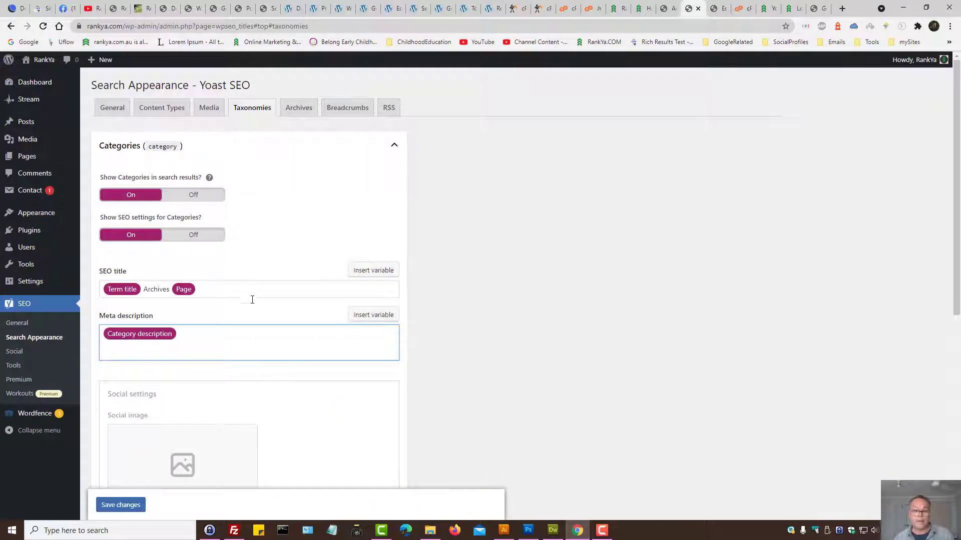
left_click(721, 8)
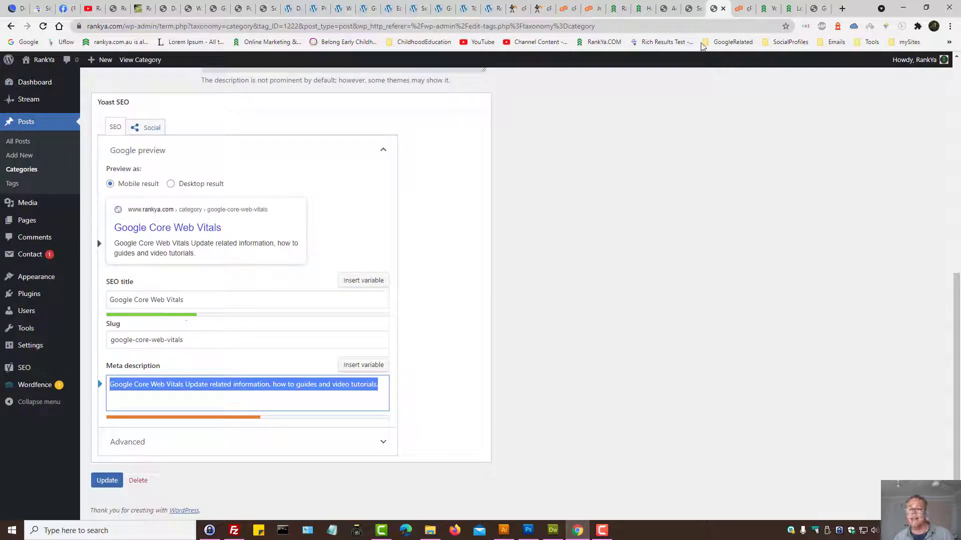
left_click(692, 8)
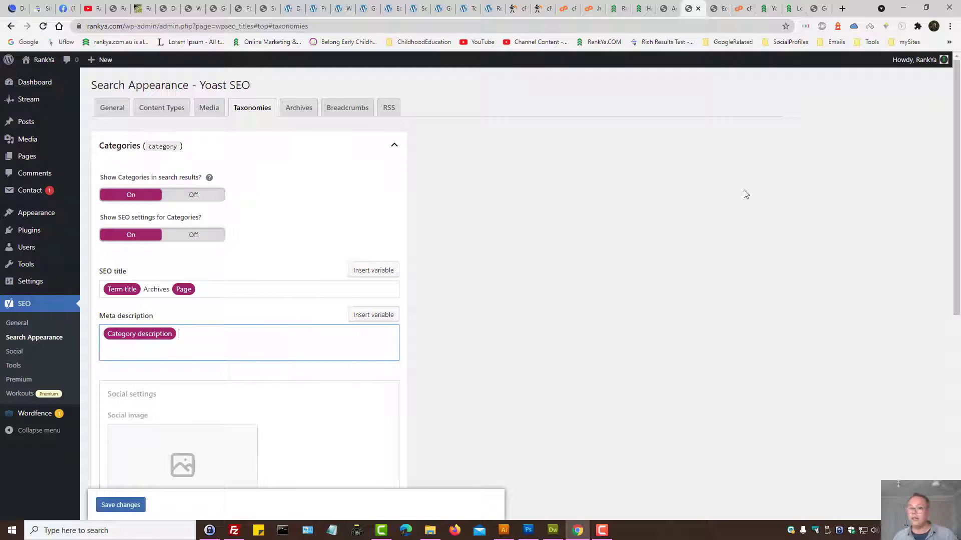
Find the category link in the local business SEO article and open the SEO category archive in a separate tab
left_click(791, 9)
scroll(483, 307, "down", 20)
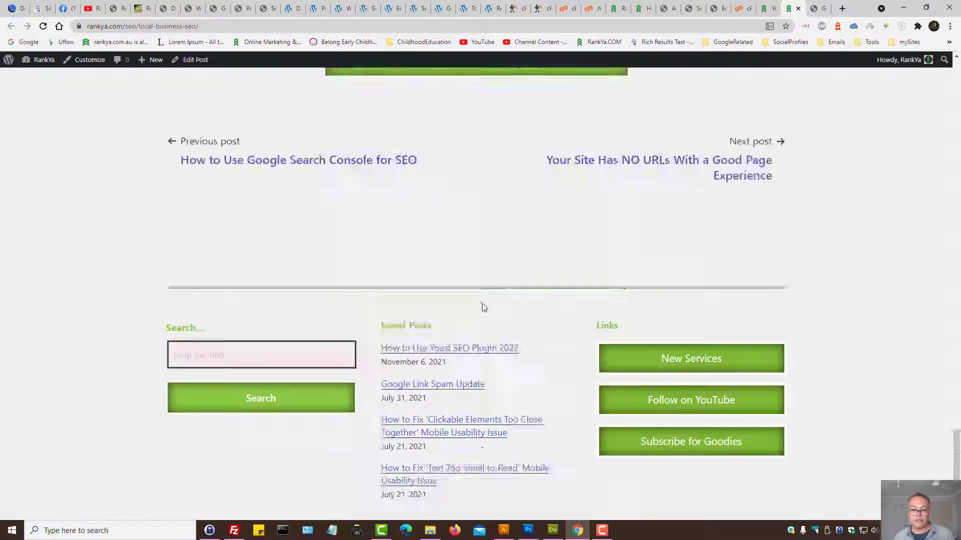
scroll(521, 307, "up", 8)
scroll(521, 308, "up", 20)
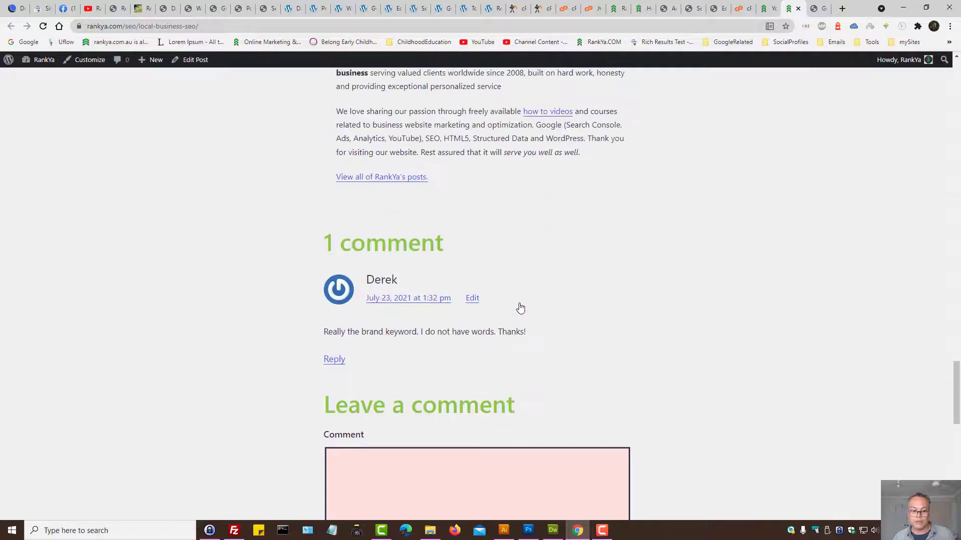
scroll(520, 308, "down", 7)
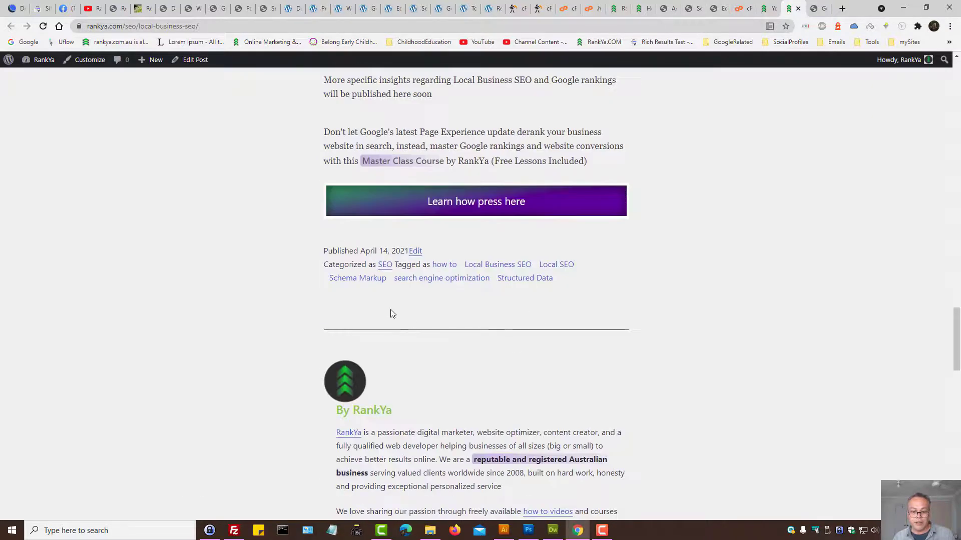
middle_click(384, 266)
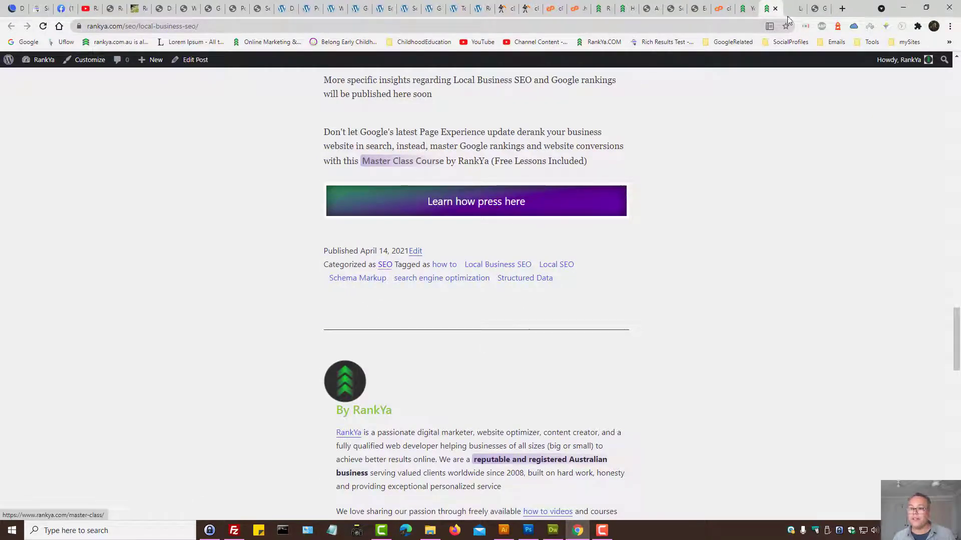
key("ctrl+Tab")
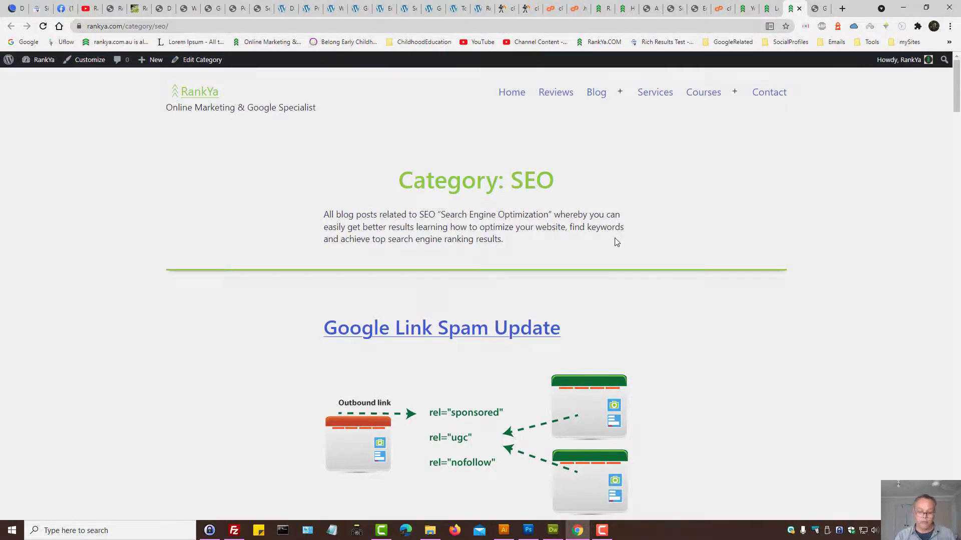
View the SEO category archive's page source and inspect its title tag and meta description tag
key("ctrl+u")
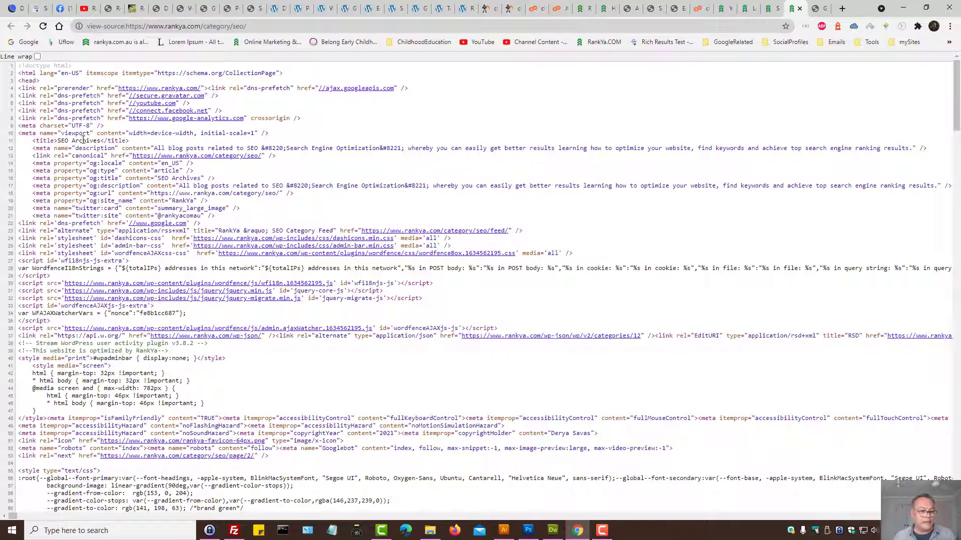
triple_click(62, 142)
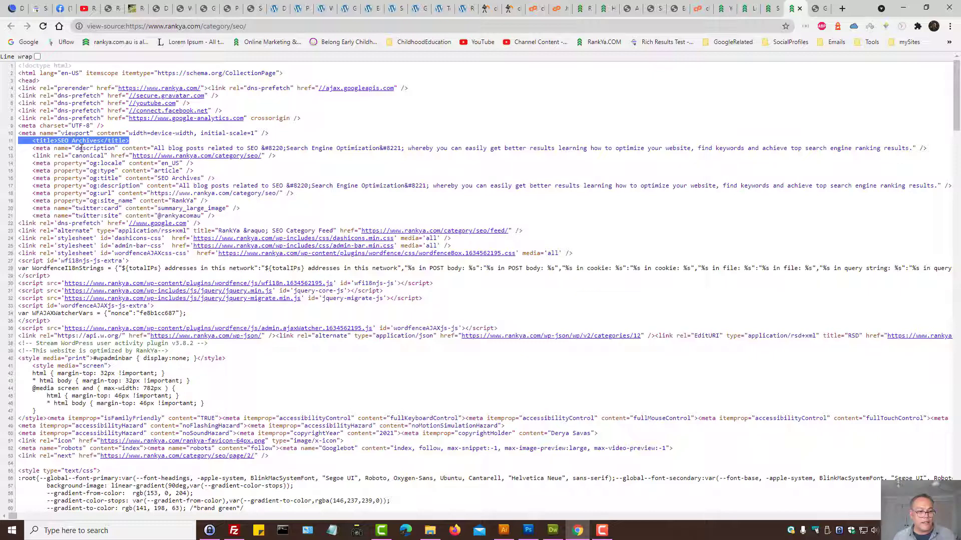
triple_click(82, 148)
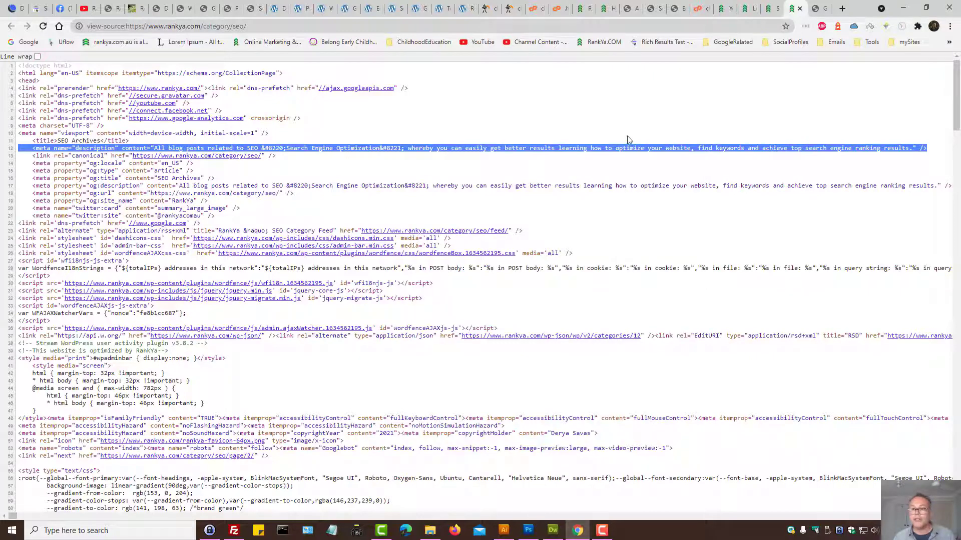
Return to the Yoast Taxonomies settings and expand the Tags section to show its options
left_click(677, 4)
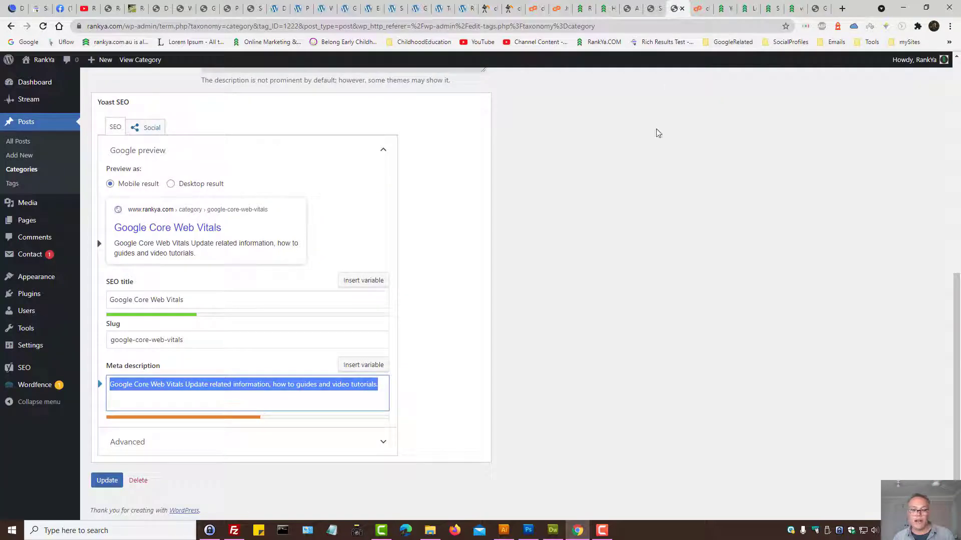
left_click(653, 9)
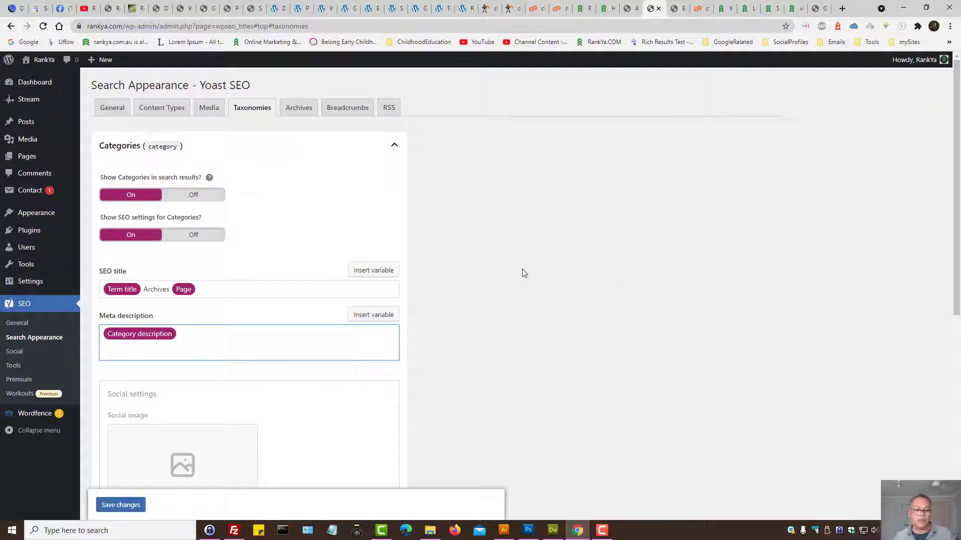
scroll(306, 292, "down", 7)
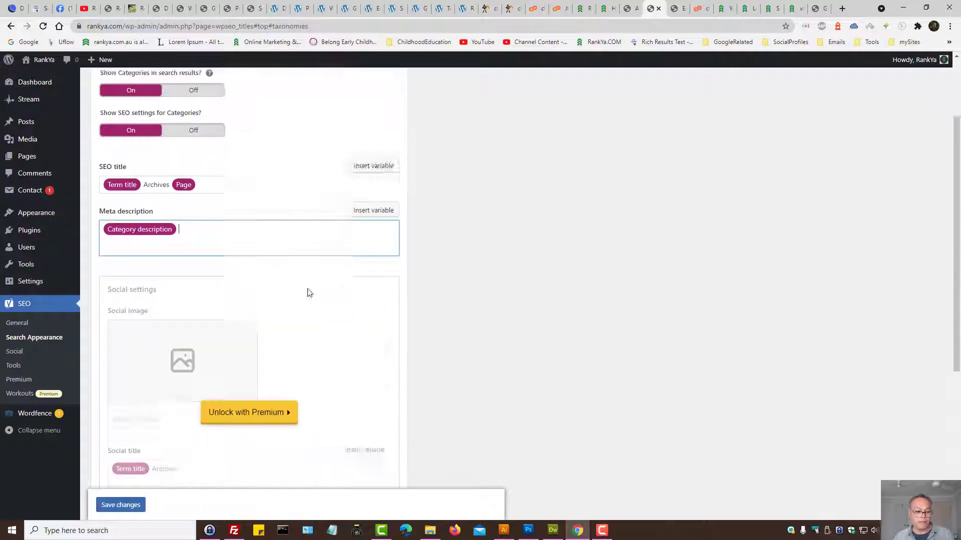
left_click(231, 331)
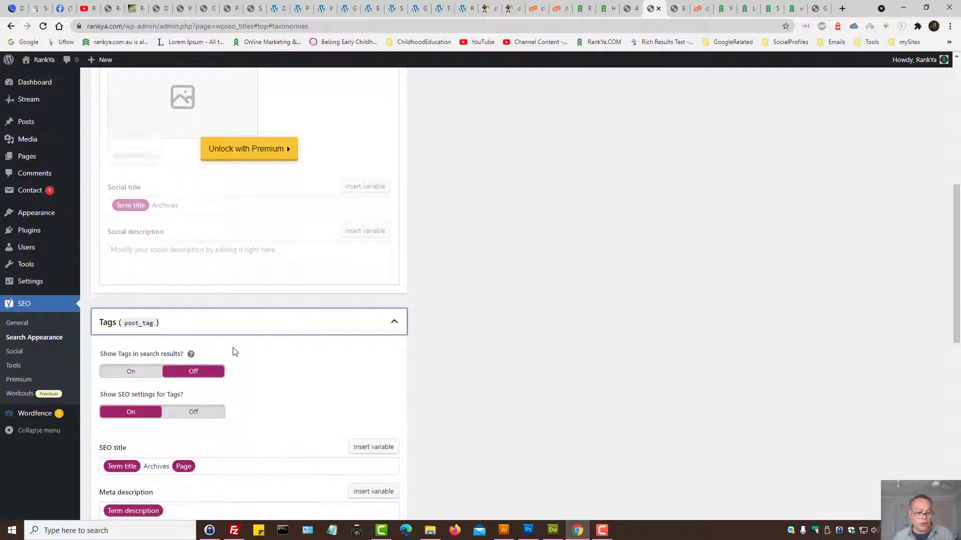
scroll(382, 281, "down", 3)
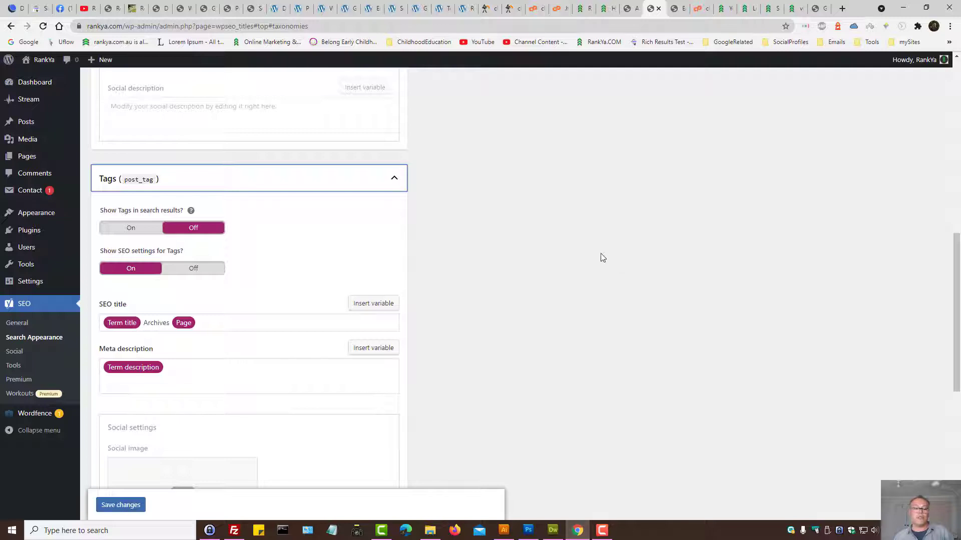
Switch Show Tags in search results to On and back to Off, and review the remaining Taxonomies settings
left_click(130, 230)
left_click(194, 229)
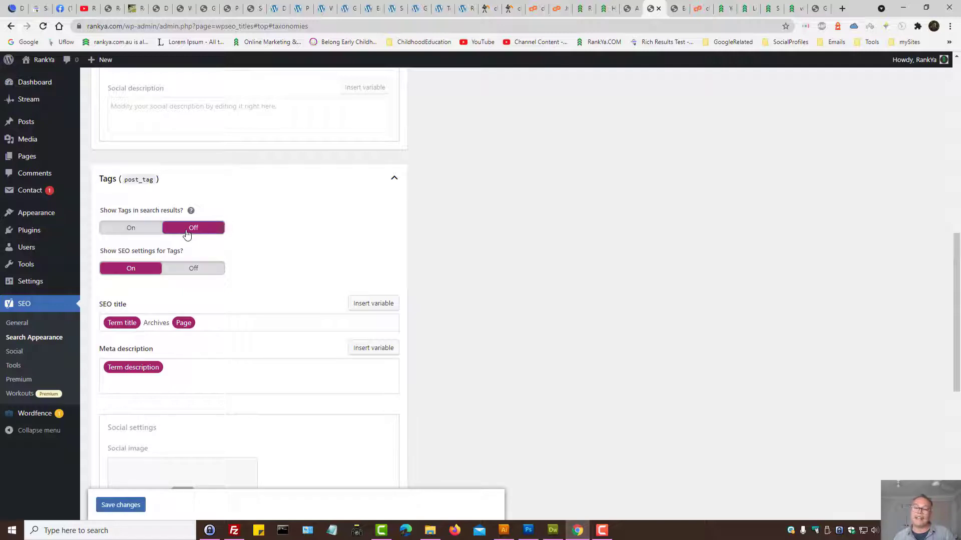
scroll(415, 235, "down", 2)
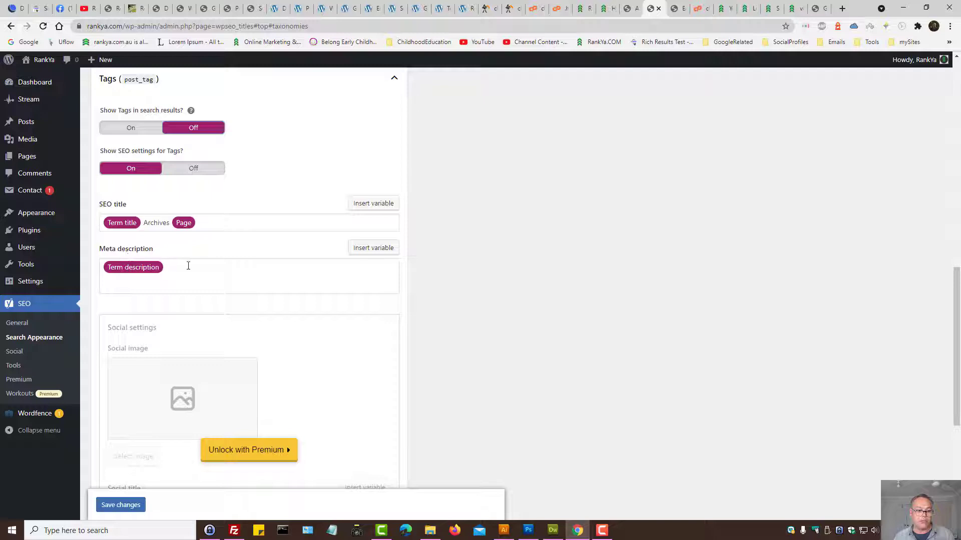
scroll(296, 324, "down", 5)
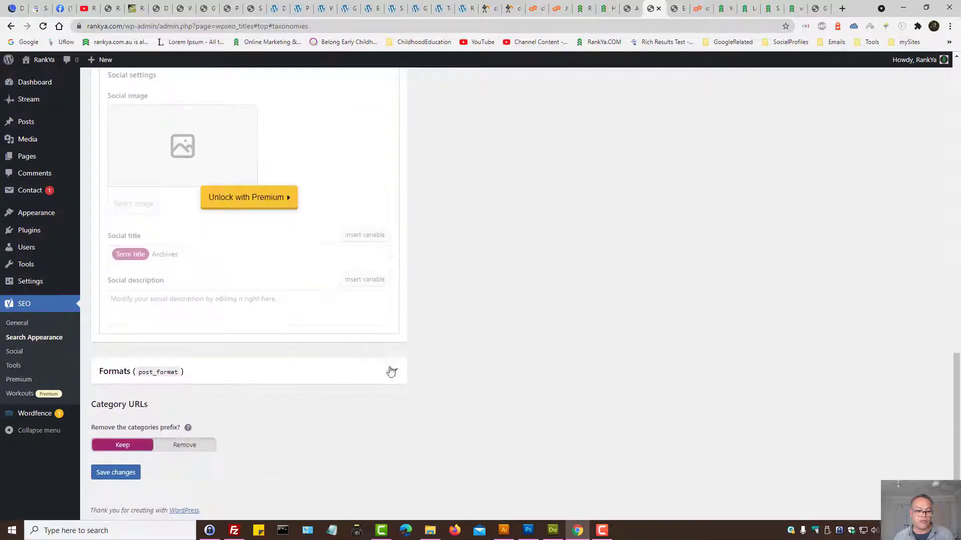
scroll(260, 195, "up", 5)
Open the post Tags list in a separate tab and examine the .htaccess tag's Yoast SEO title and meta description
mouse_move(22, 125)
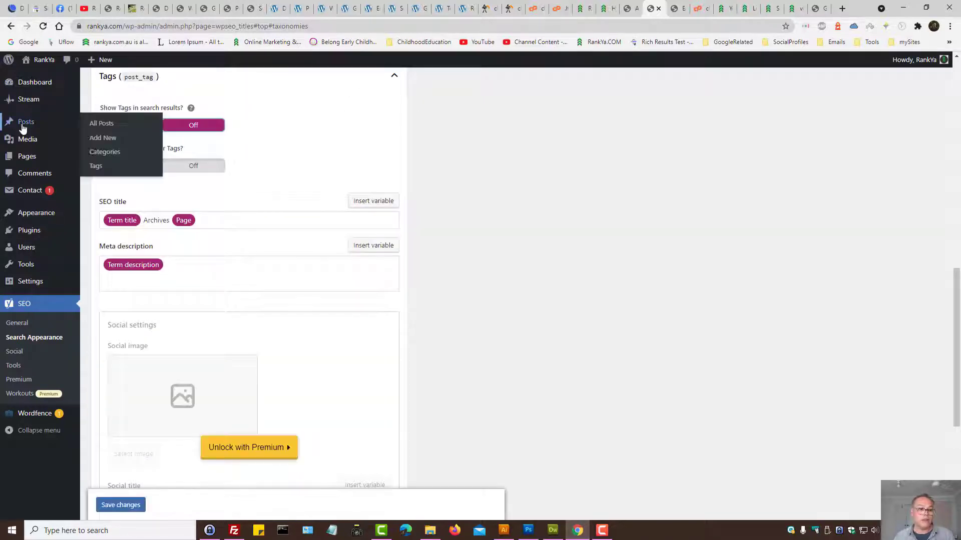
middle_click(93, 172)
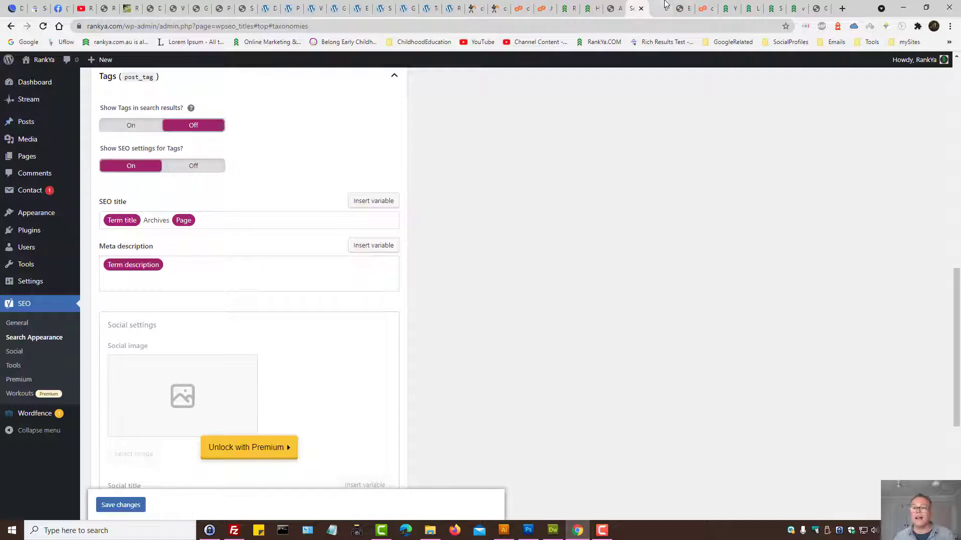
left_click(666, 6)
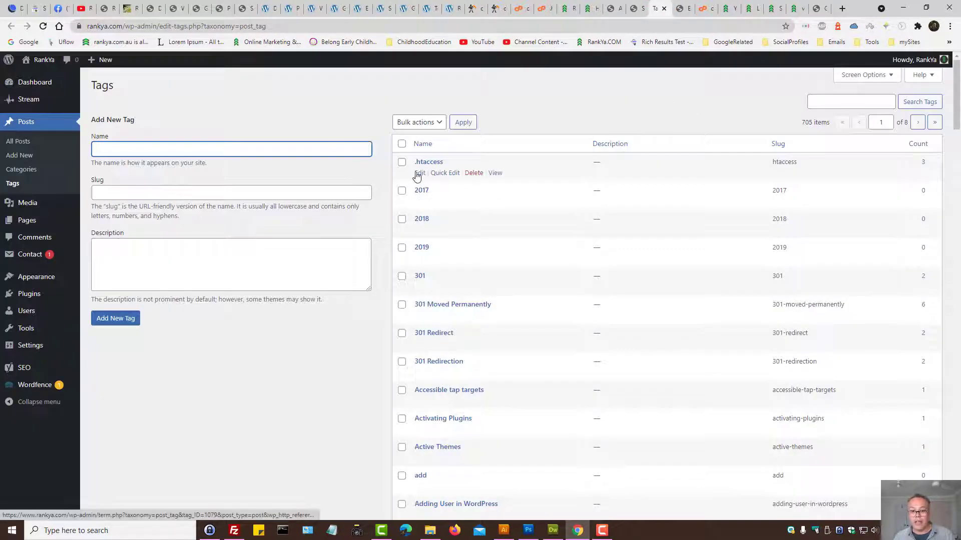
left_click(419, 173)
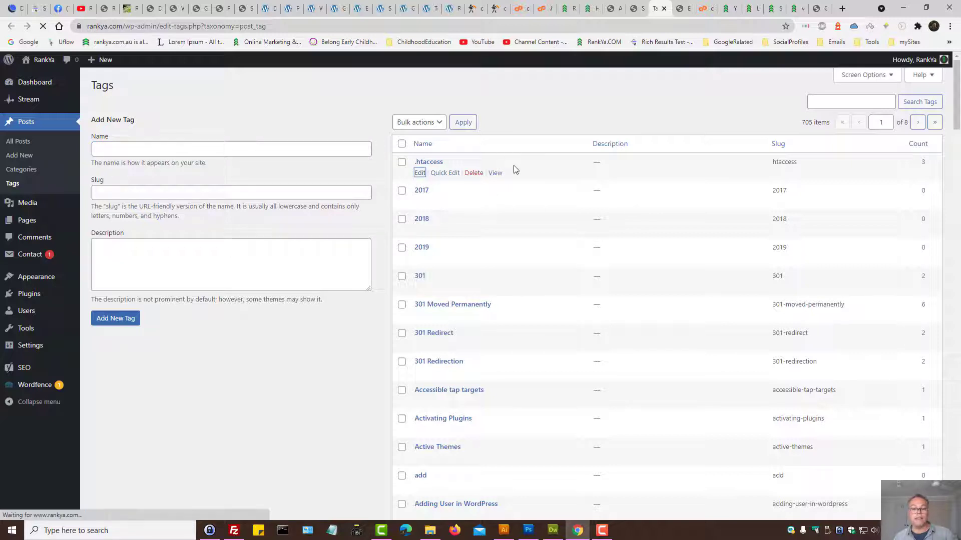
scroll(419, 261, "down", 8)
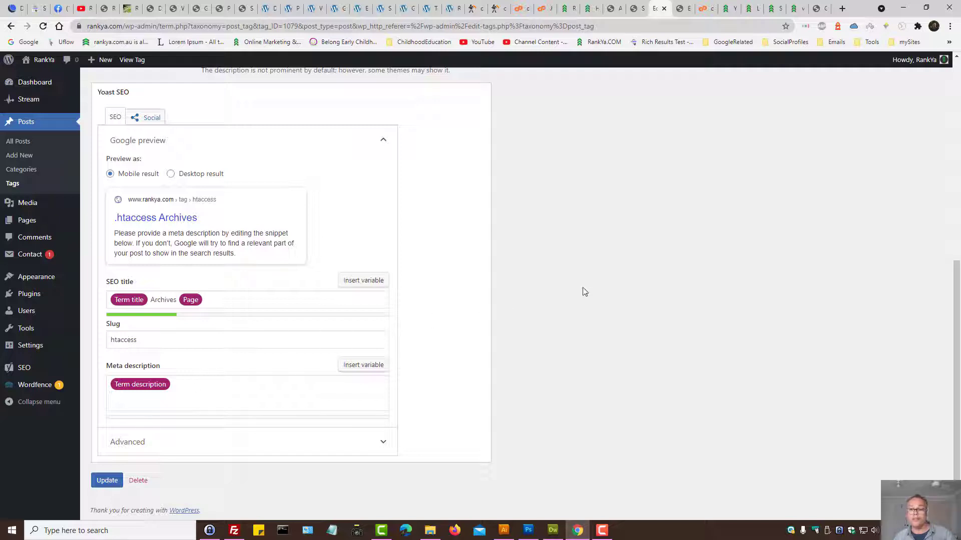
Return to the Yoast Taxonomies settings, expand the Formats section and review the Format-based archives and Category URLs options
left_click(635, 8)
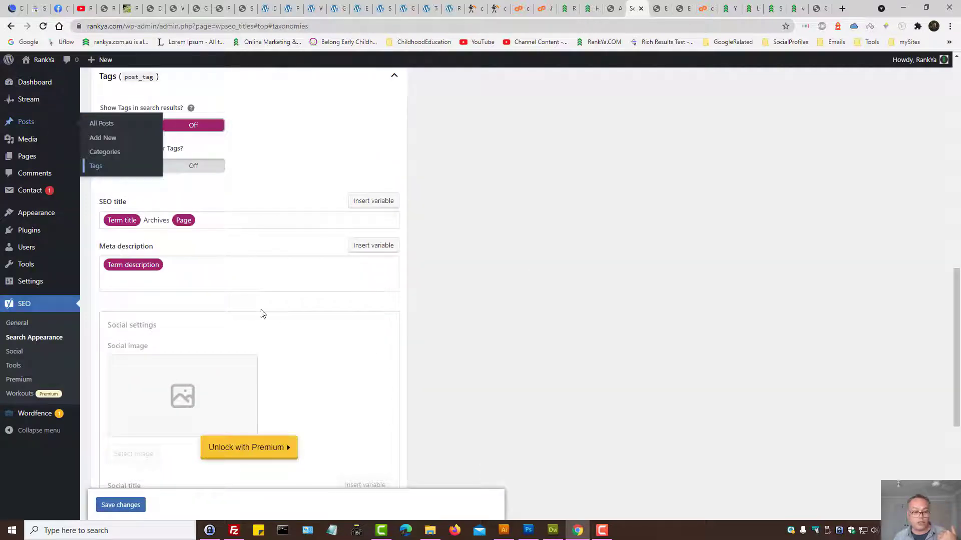
scroll(530, 298, "down", 5)
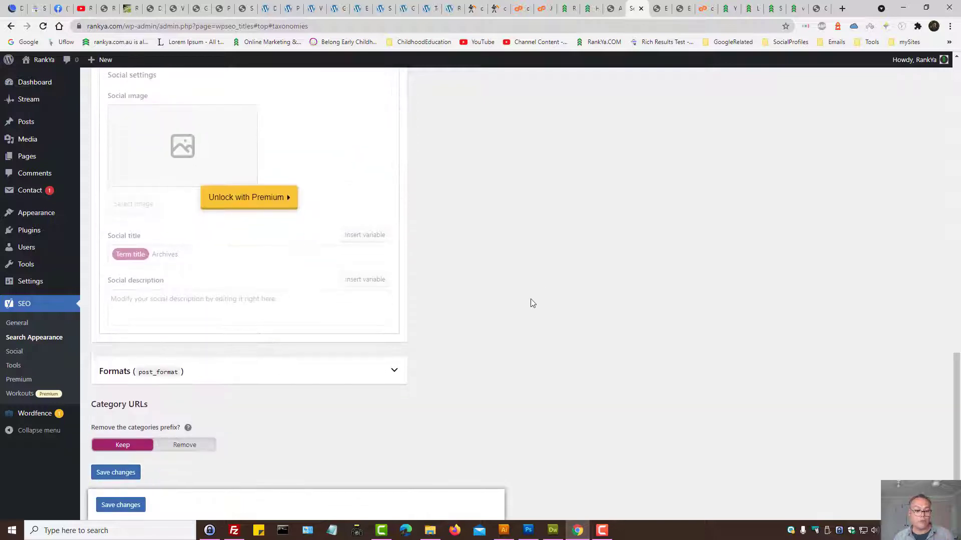
left_click(228, 375)
scroll(456, 347, "down", 5)
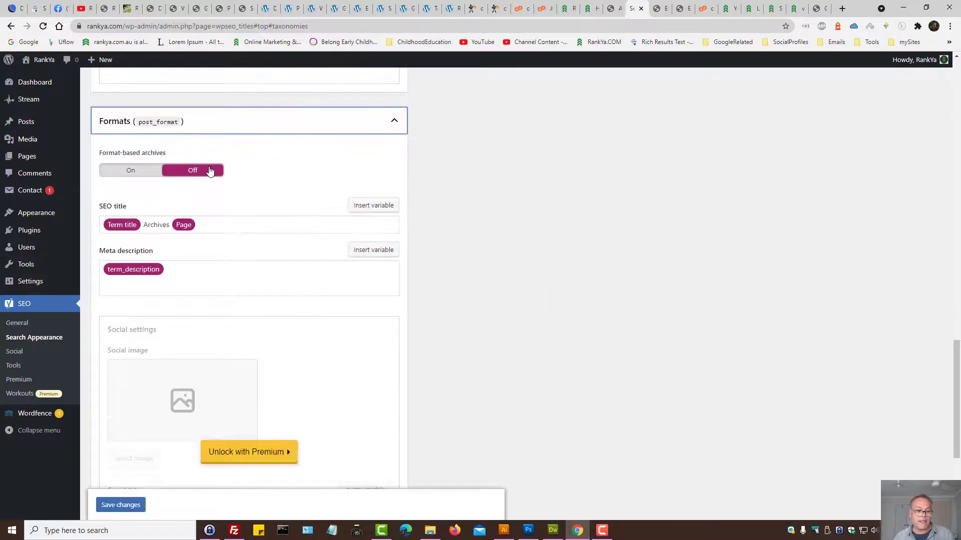
scroll(465, 281, "down", 4)
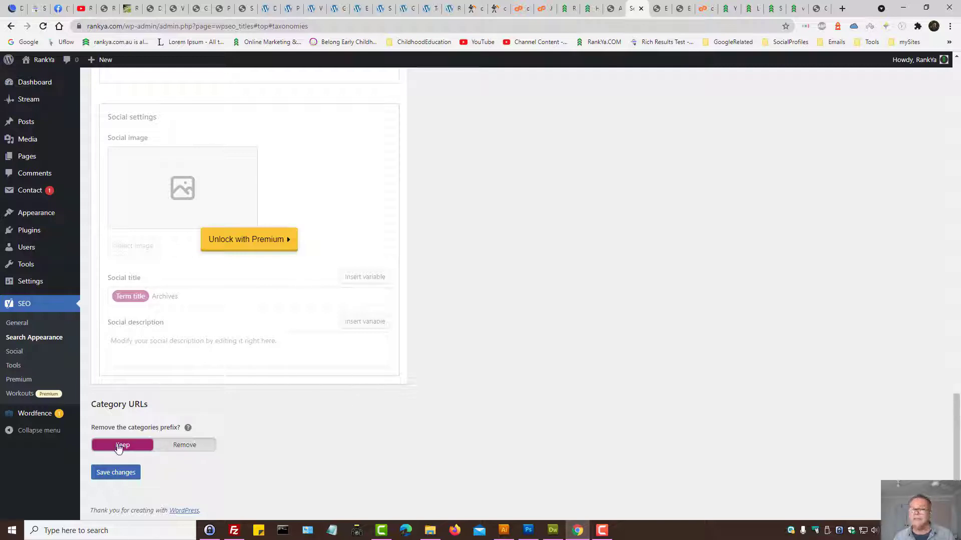
scroll(465, 391, "up", 5)
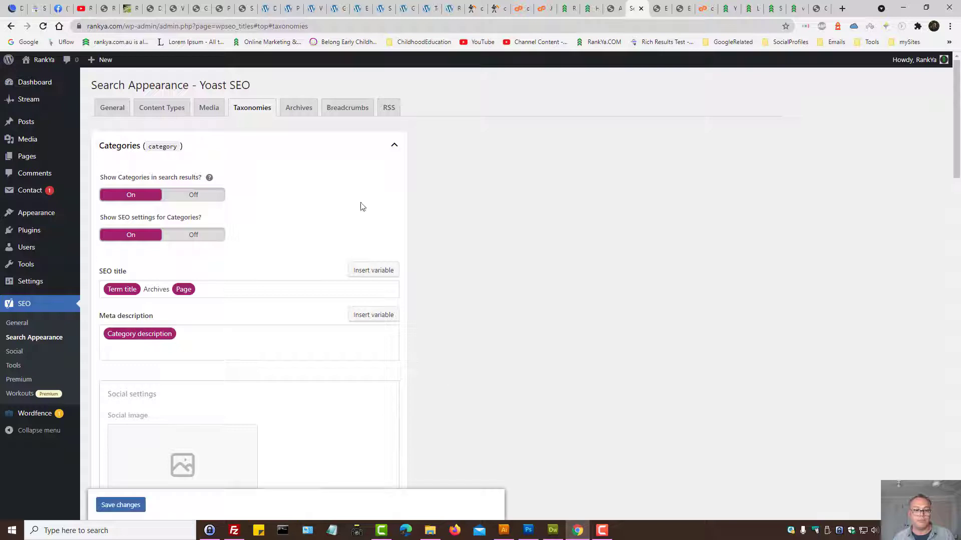
Open the Archives settings and look over the Author archives section and the sections below it
left_click(299, 111)
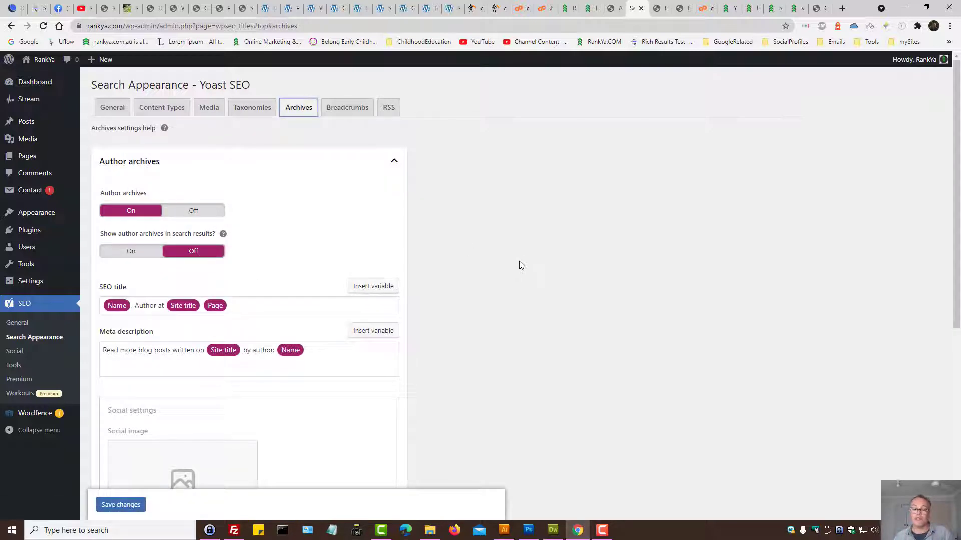
scroll(519, 268, "down", 6)
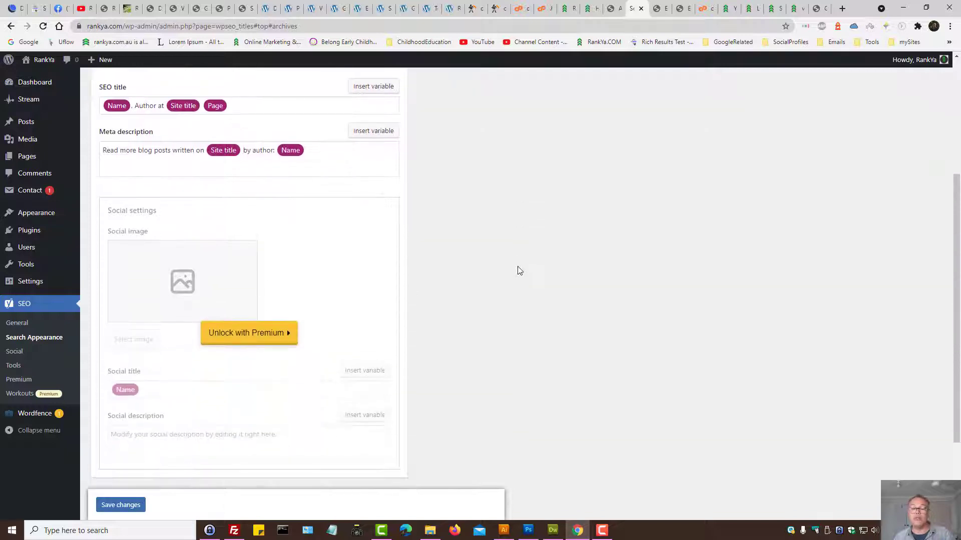
scroll(519, 271, "down", 1)
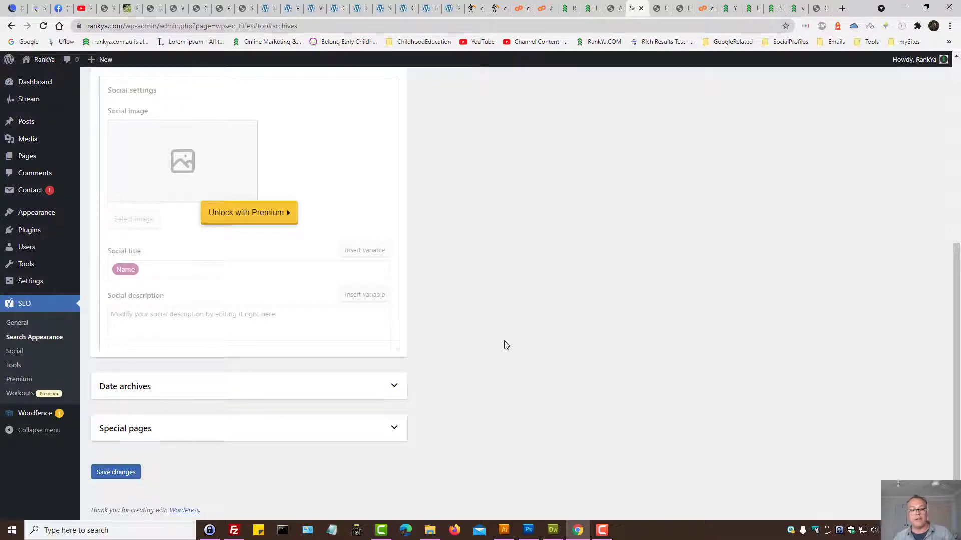
scroll(503, 342, "up", 7)
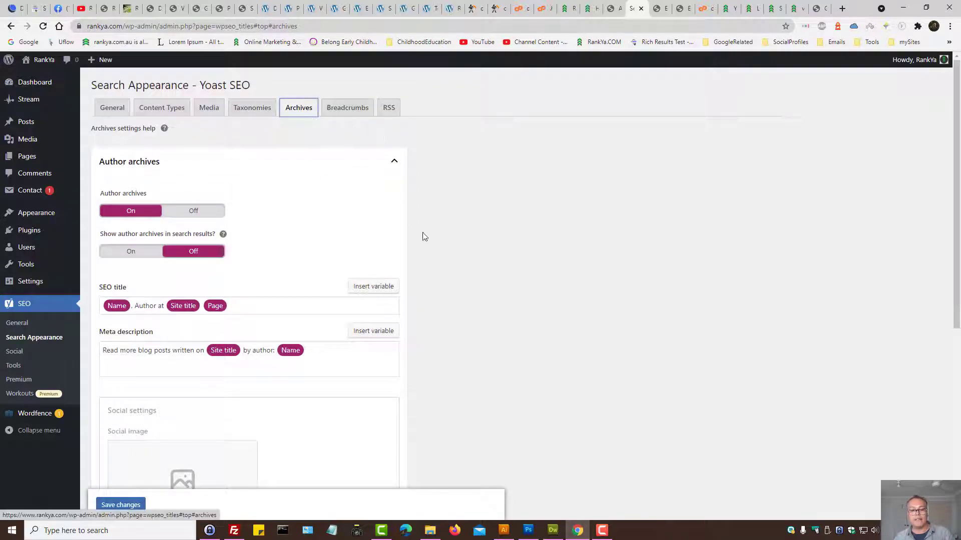
scroll(451, 362, "down", 6)
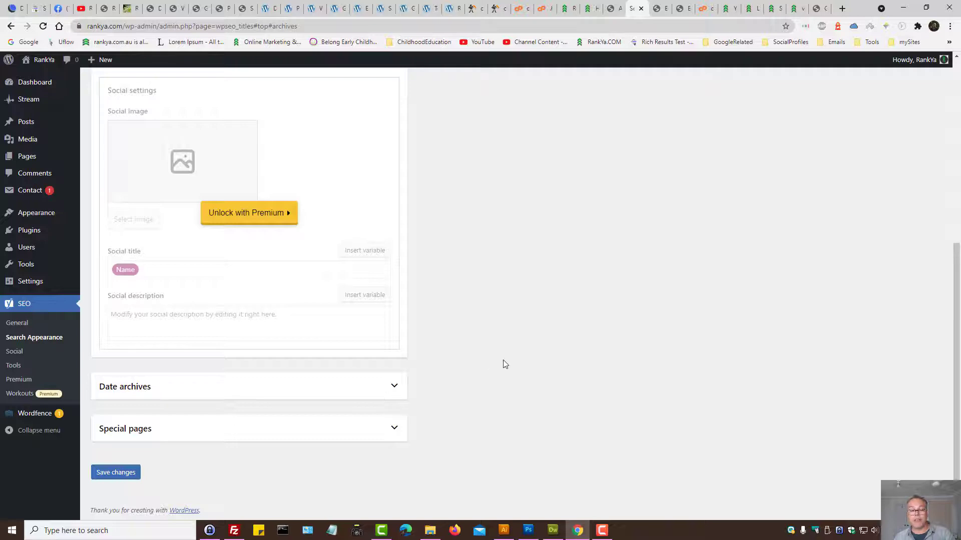
scroll(504, 364, "up", 6)
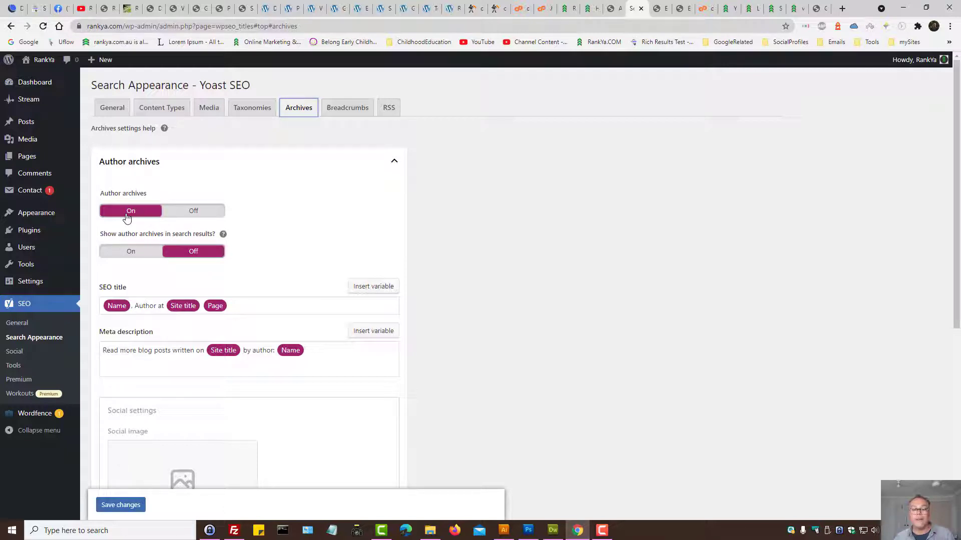
Examine the option for showing author archives in search results and the author archives meta description template
left_click_drag(215, 233, 182, 230)
left_click(435, 265)
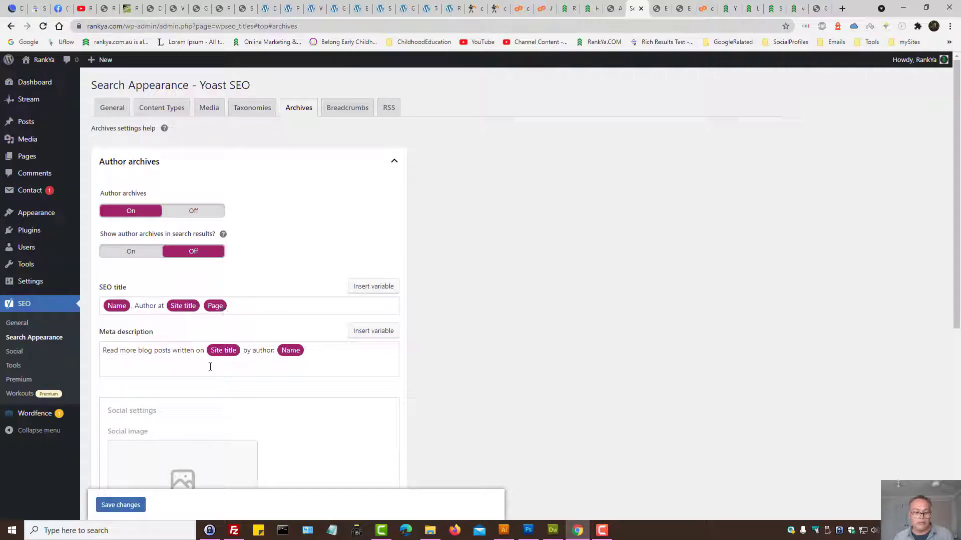
left_click_drag(119, 353, 330, 353)
left_click(331, 352)
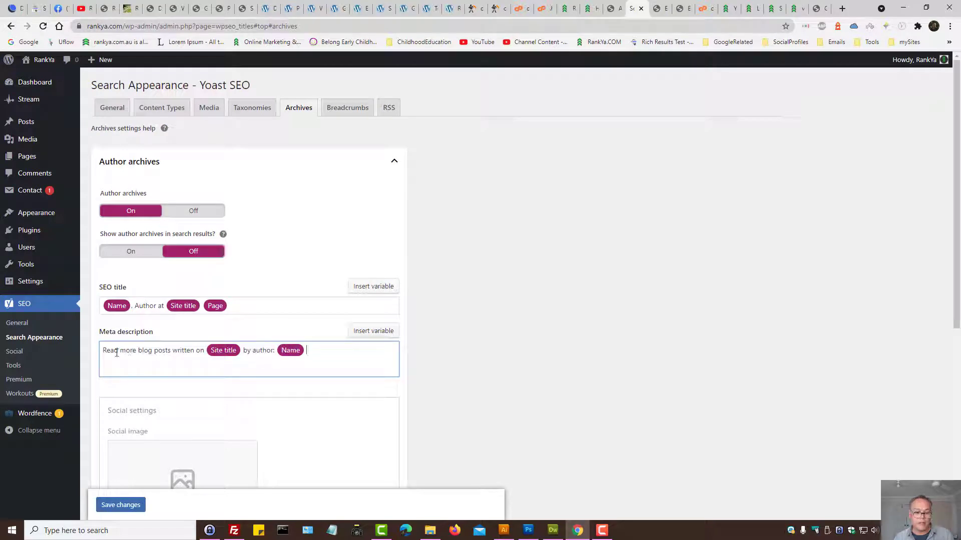
left_click_drag(117, 354, 337, 347)
left_click(337, 348)
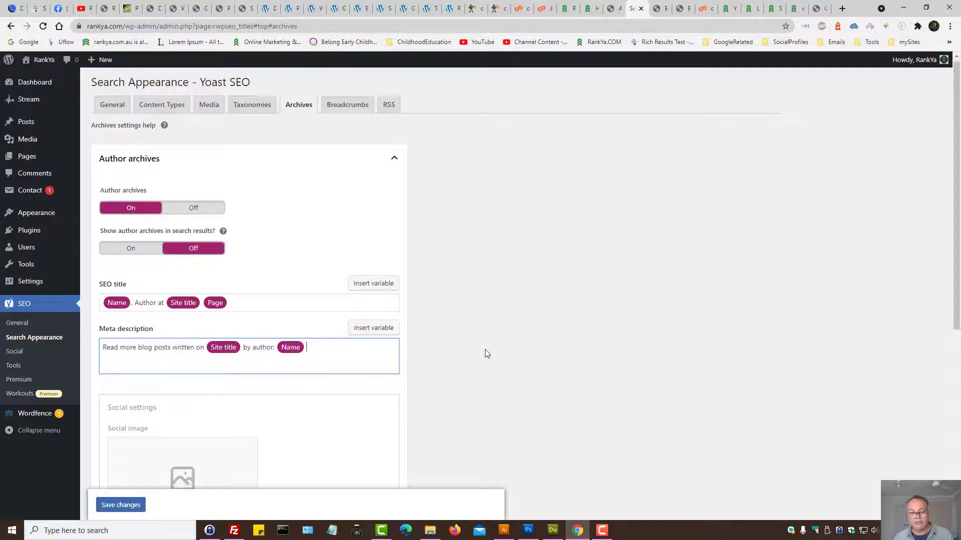
Expand the Date archives section and review its options, SEO title and meta description templates
scroll(476, 347, "down", 6)
left_click(403, 391)
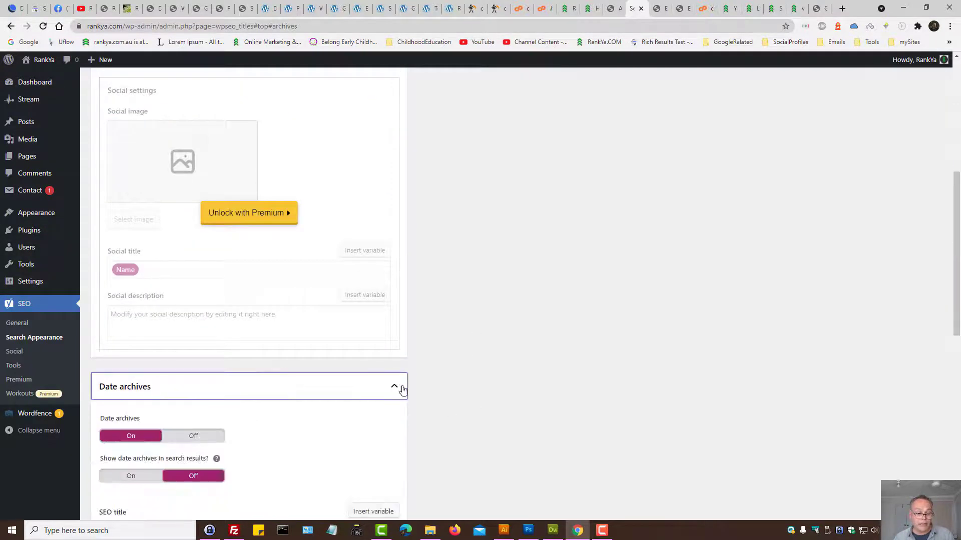
scroll(479, 386, "down", 6)
scroll(251, 217, "up", 2)
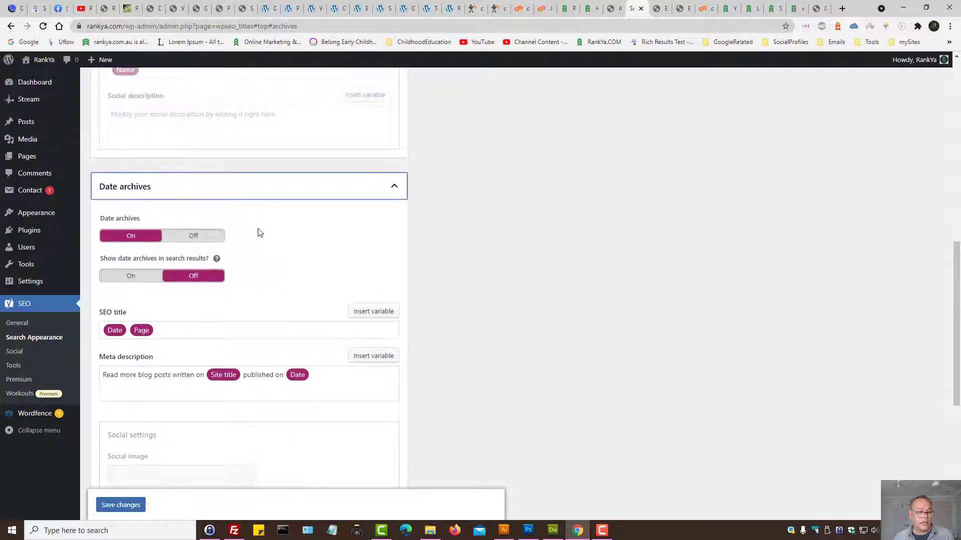
Switch Date archives to Off and back to On, and highlight the Show date archives in search results option
left_click(184, 236)
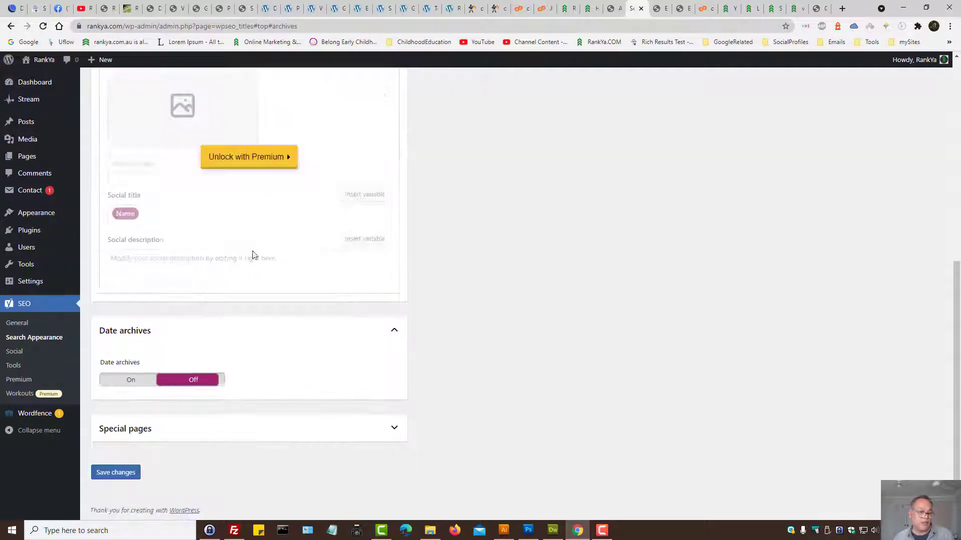
left_click(127, 381)
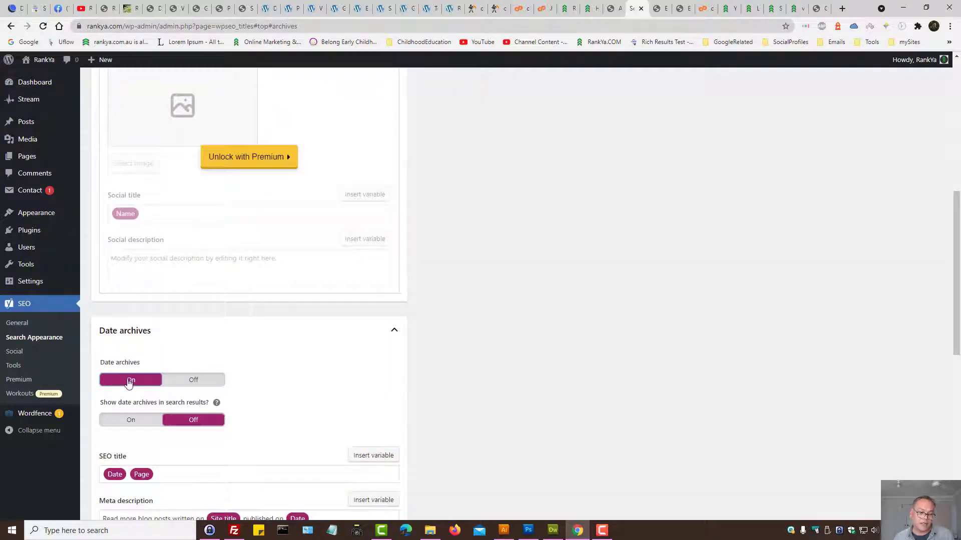
left_click_drag(100, 403, 196, 404)
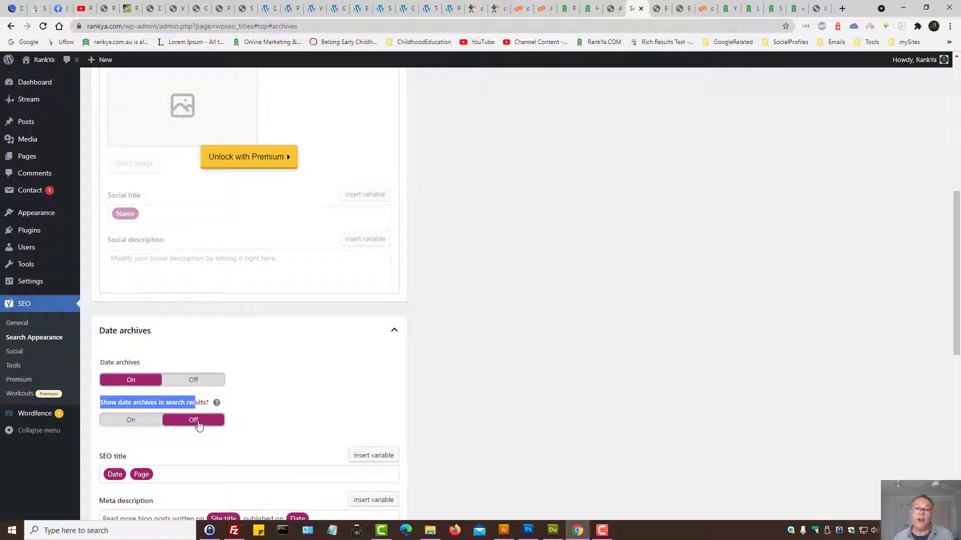
Expand the Special pages section and clear the Search pages title template
scroll(435, 354, "up", 8)
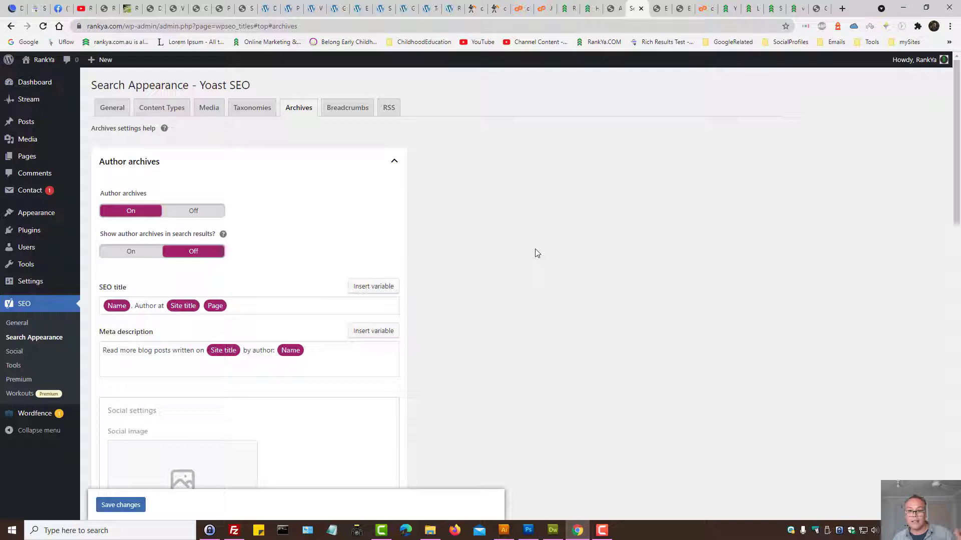
scroll(519, 262, "down", 3)
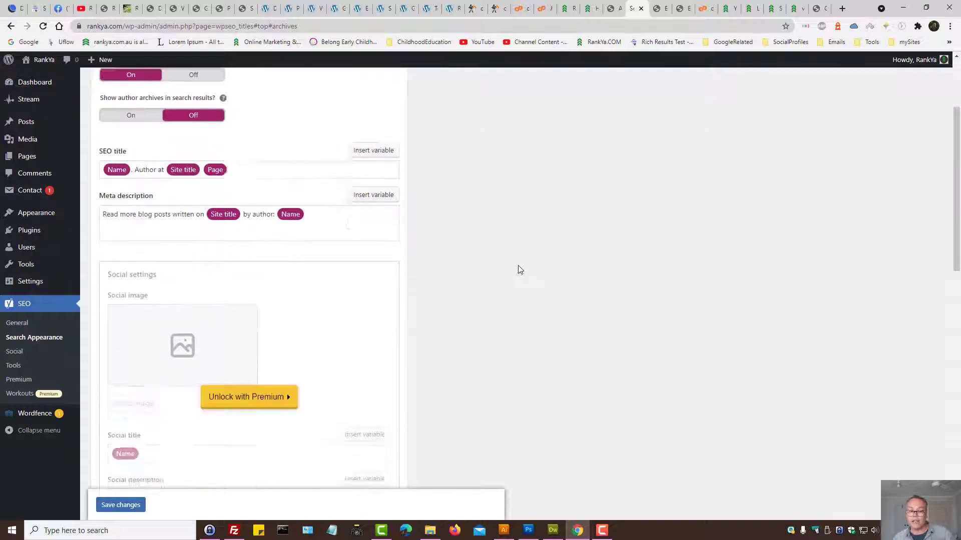
scroll(518, 271, "down", 10)
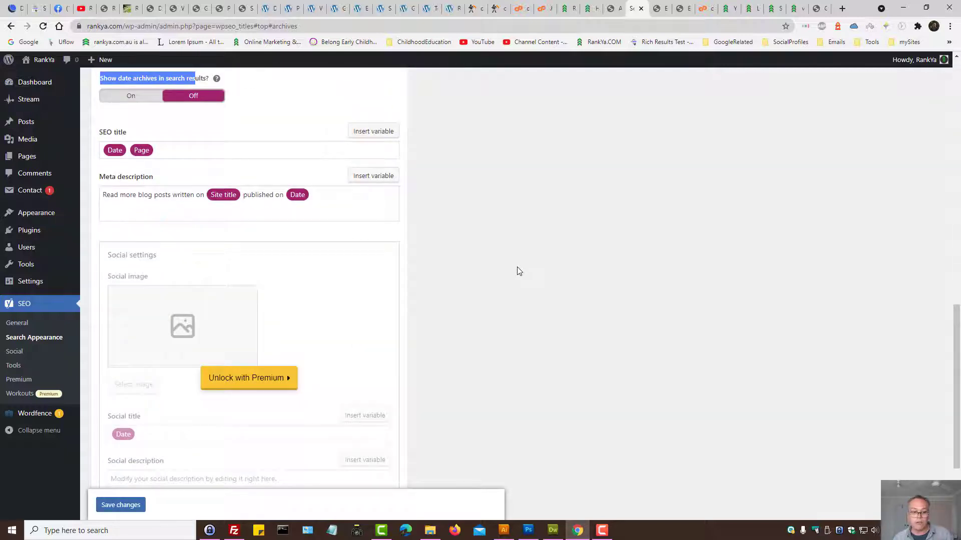
scroll(517, 274, "up", 4)
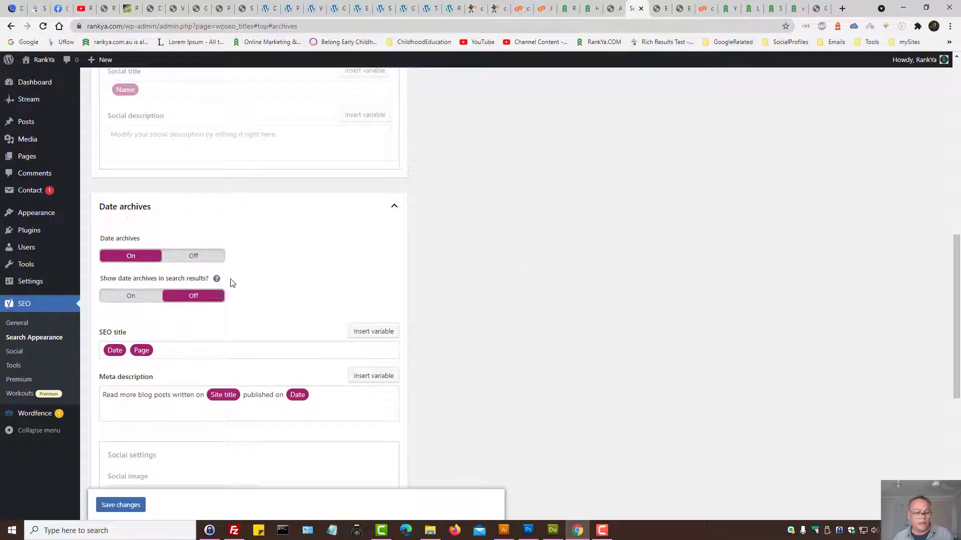
scroll(530, 324, "down", 6)
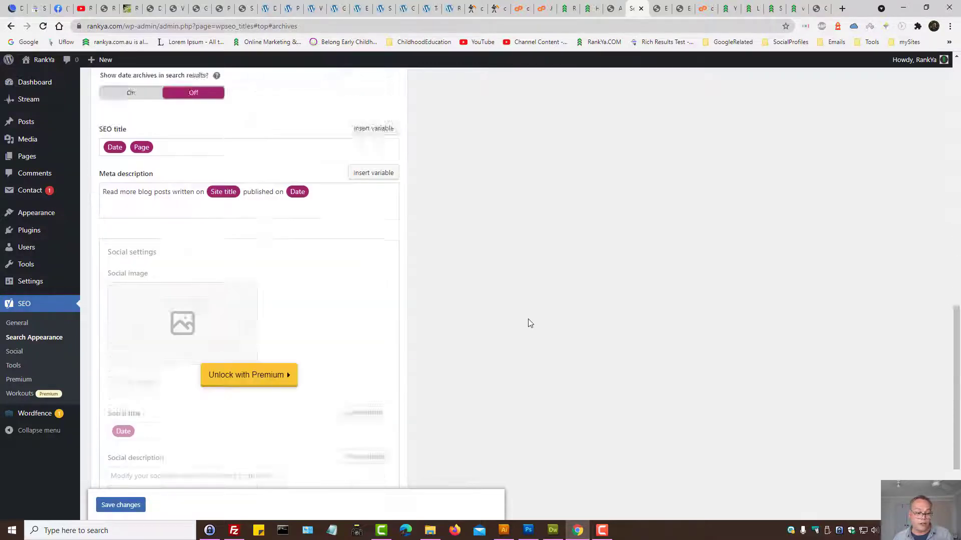
scroll(524, 330, "down", 1)
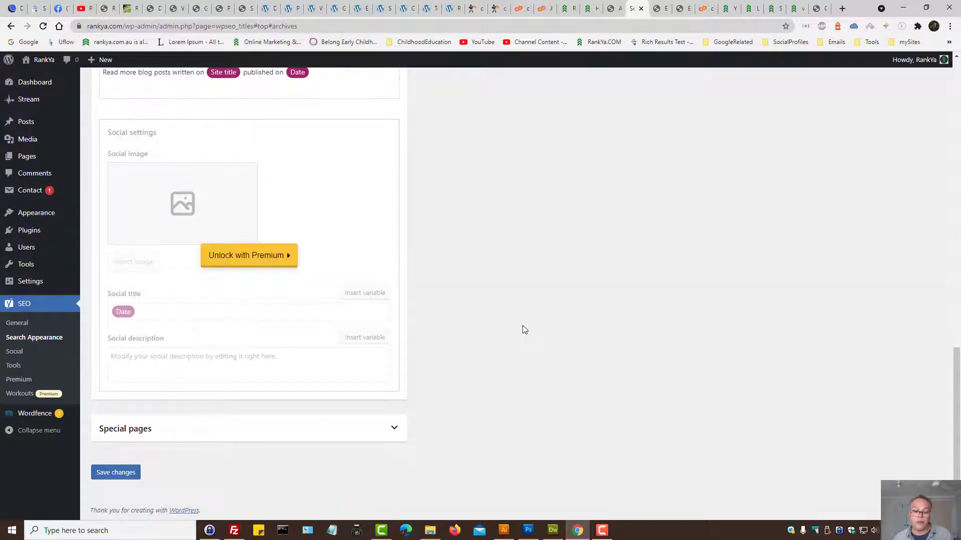
left_click(401, 432)
scroll(466, 395, "down", 2)
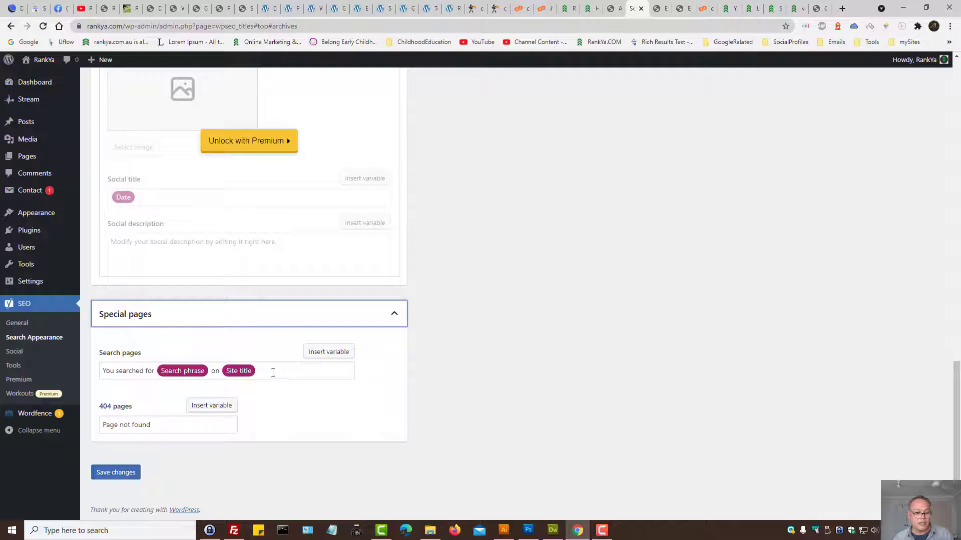
left_click_drag(104, 371, 292, 370)
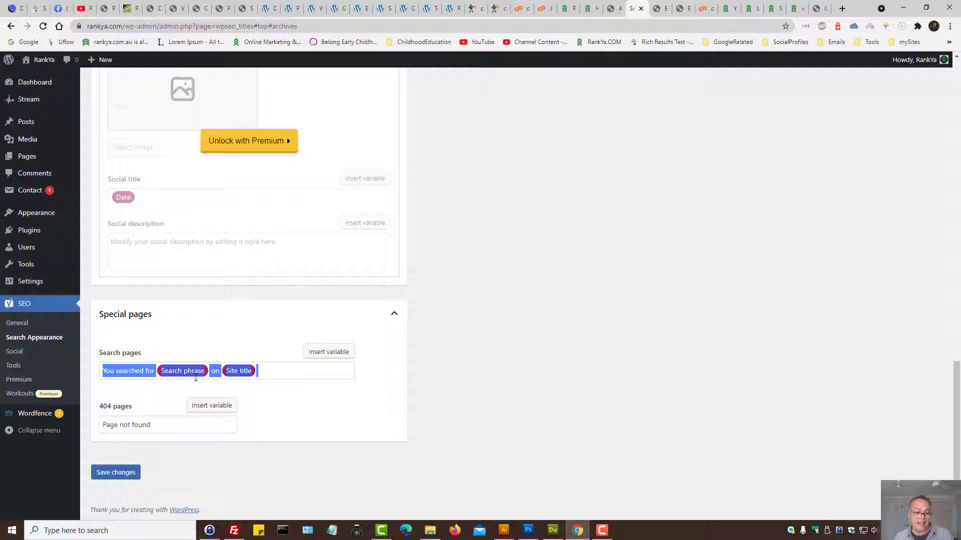
key("BackSpace")
Clear the 404 pages title, undo that deletion, and put the cursor in the Search pages title
left_click_drag(163, 429, 106, 449)
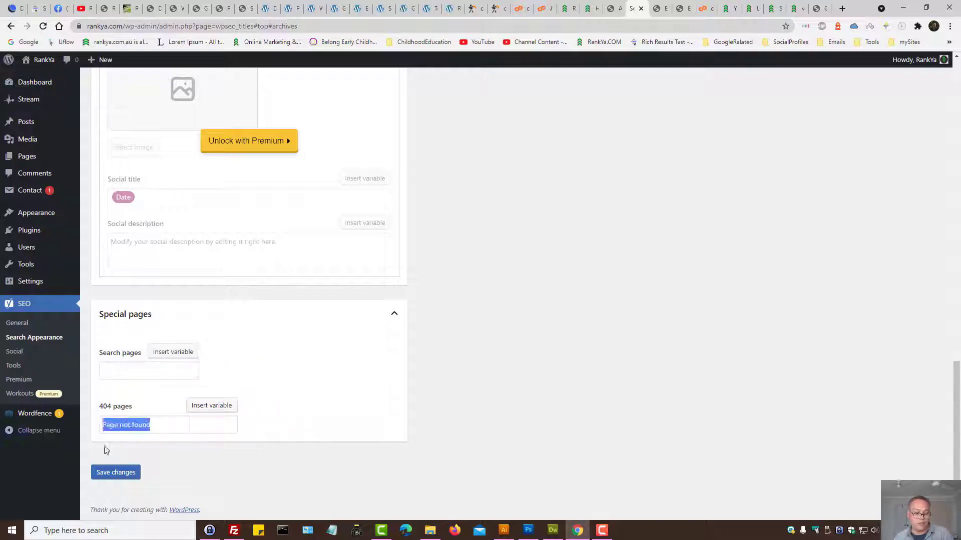
key("BackSpace")
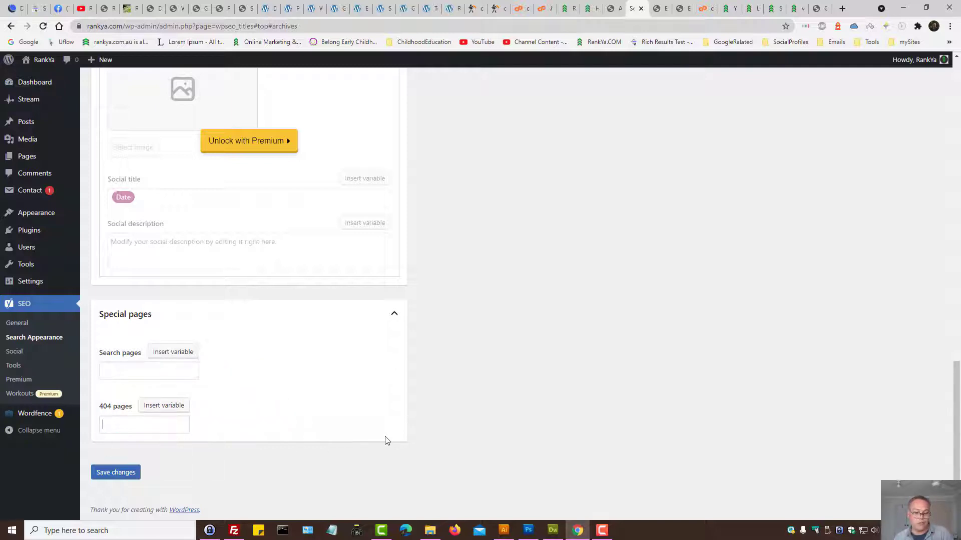
key("ctrl+z")
left_click(155, 370)
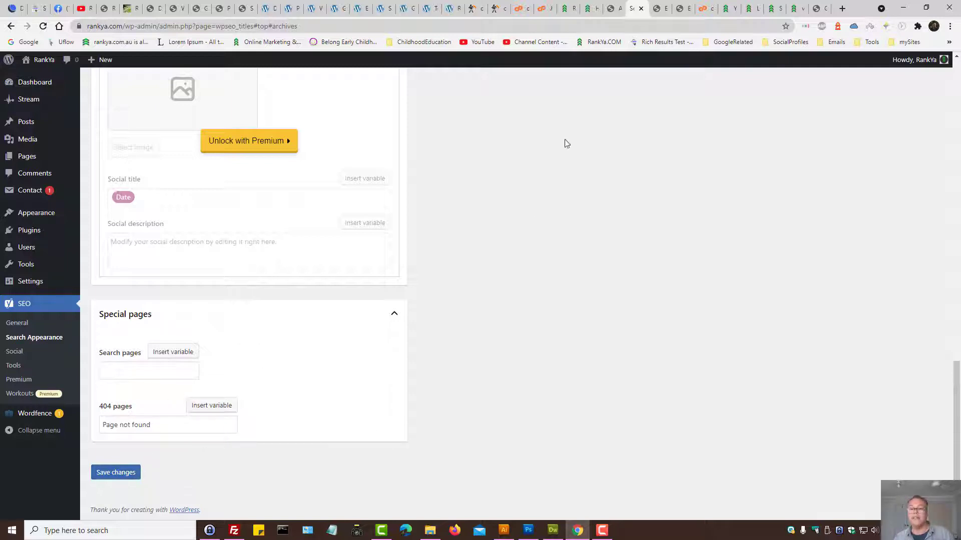
Check the recommended author and date archives settings in the Yoast tutorial article and return to the Archives settings
left_click(590, 9)
scroll(407, 389, "down", 6)
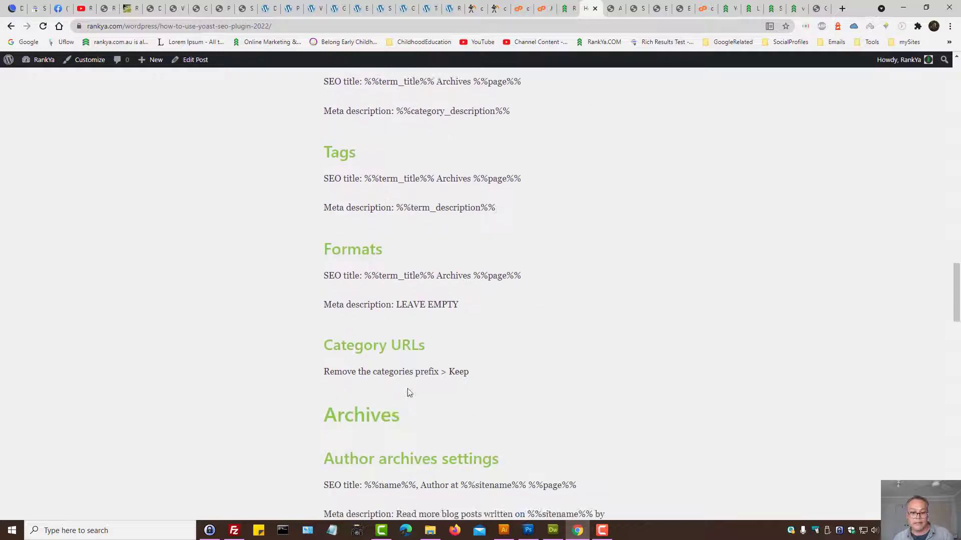
scroll(407, 393, "down", 3)
scroll(418, 331, "down", 4)
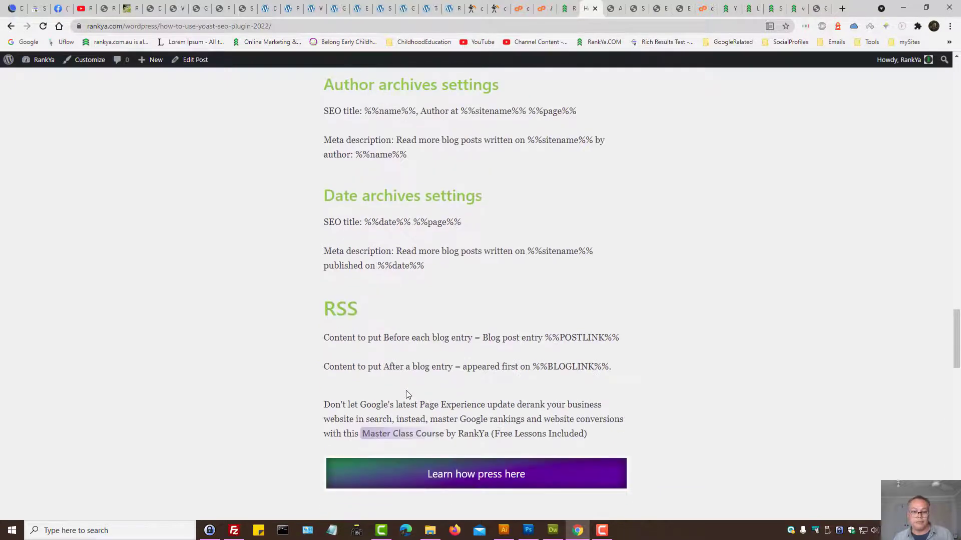
scroll(425, 380, "up", 2)
left_click_drag(365, 298, 453, 298)
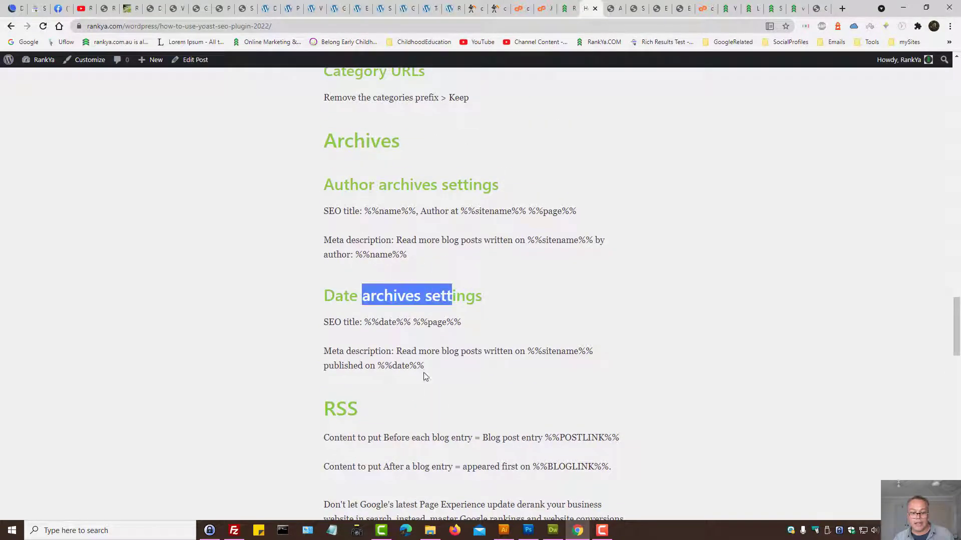
left_click(424, 372)
scroll(504, 324, "down", 1)
left_click(636, 9)
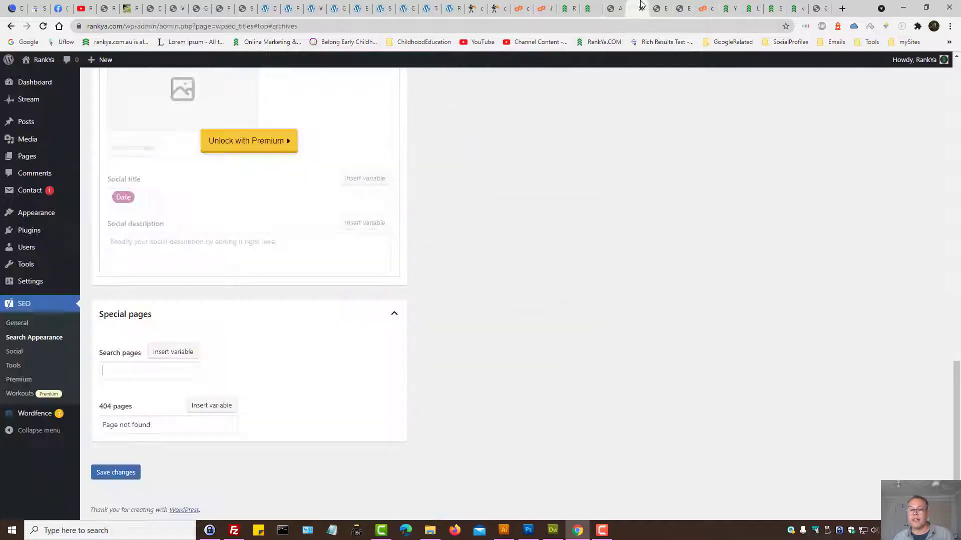
scroll(457, 359, "up", 10)
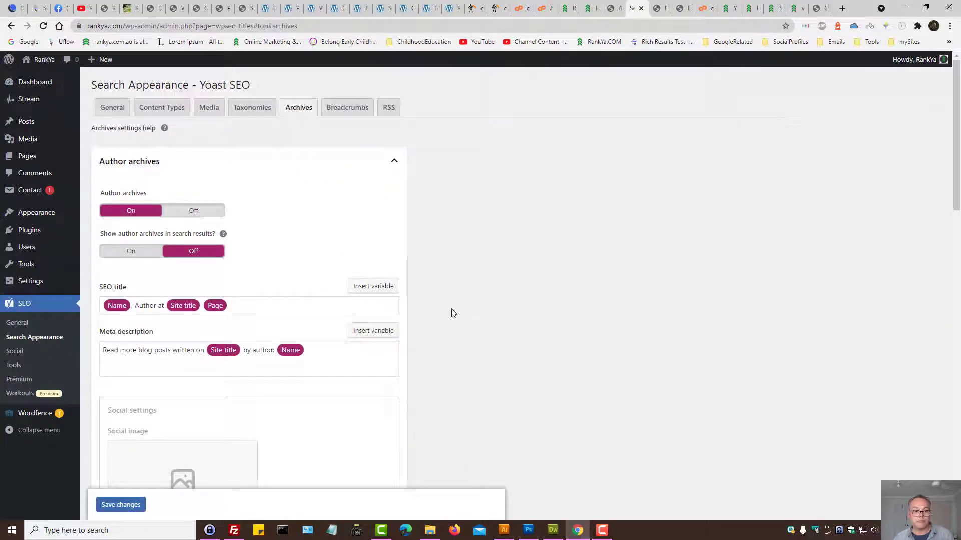
Open the Breadcrumbs settings and review the separator, anchor text, prefix and taxonomy options
left_click(368, 107)
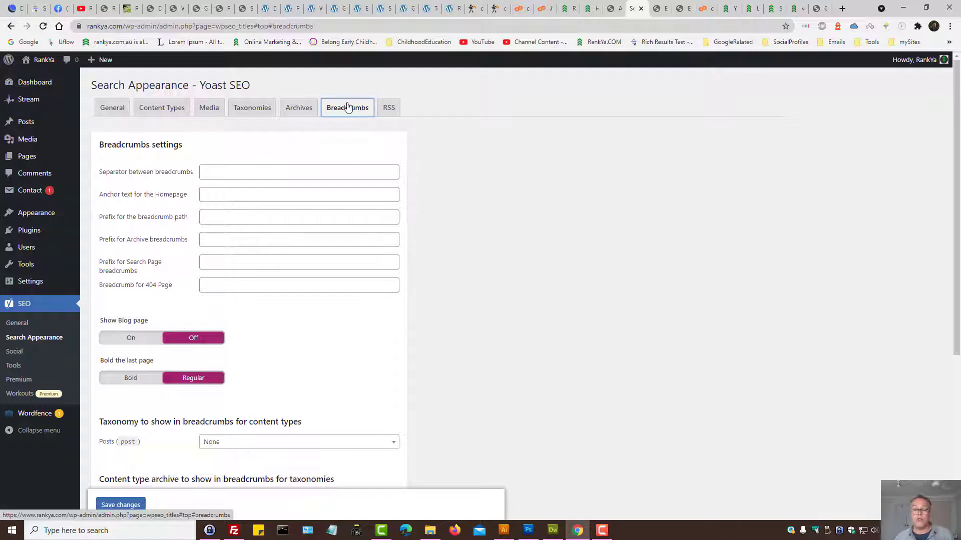
left_click(216, 173)
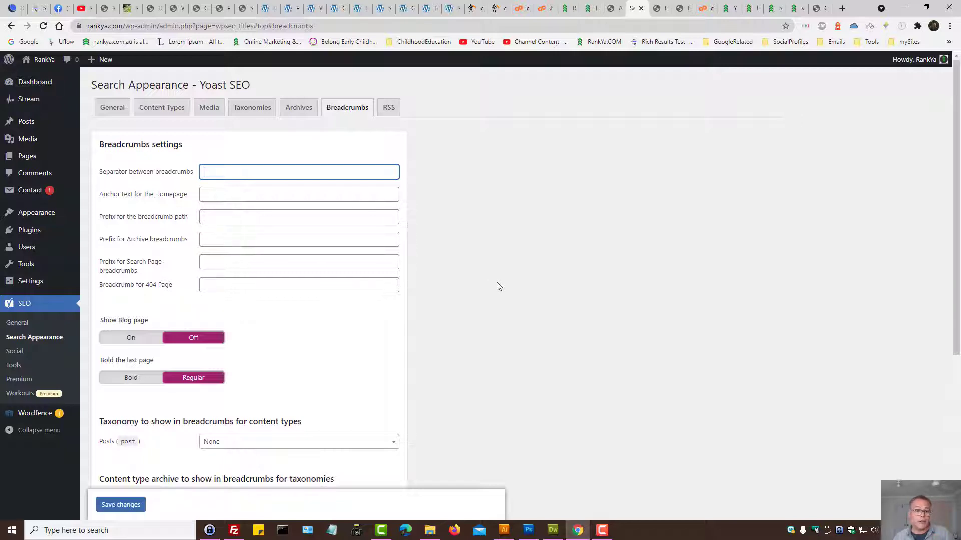
scroll(498, 287, "down", 3)
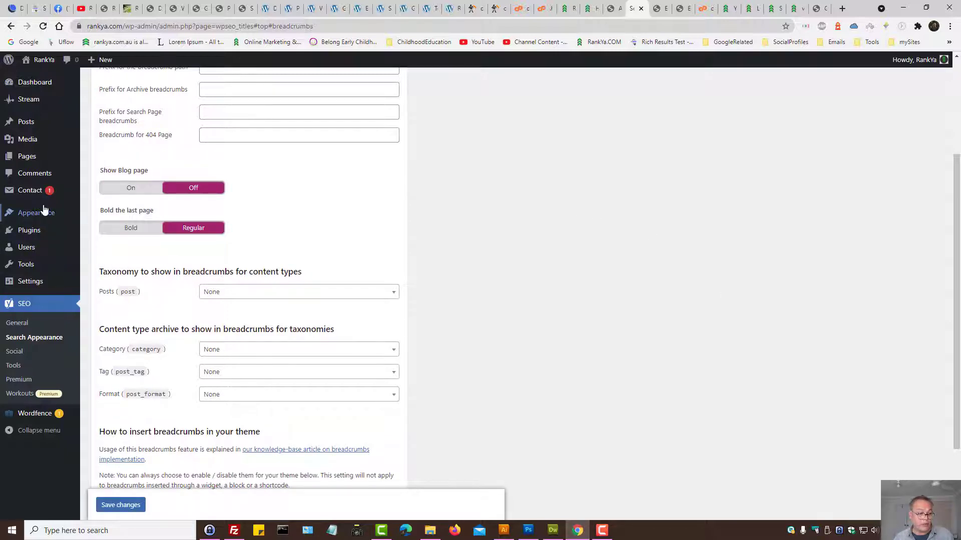
mouse_move(29, 214)
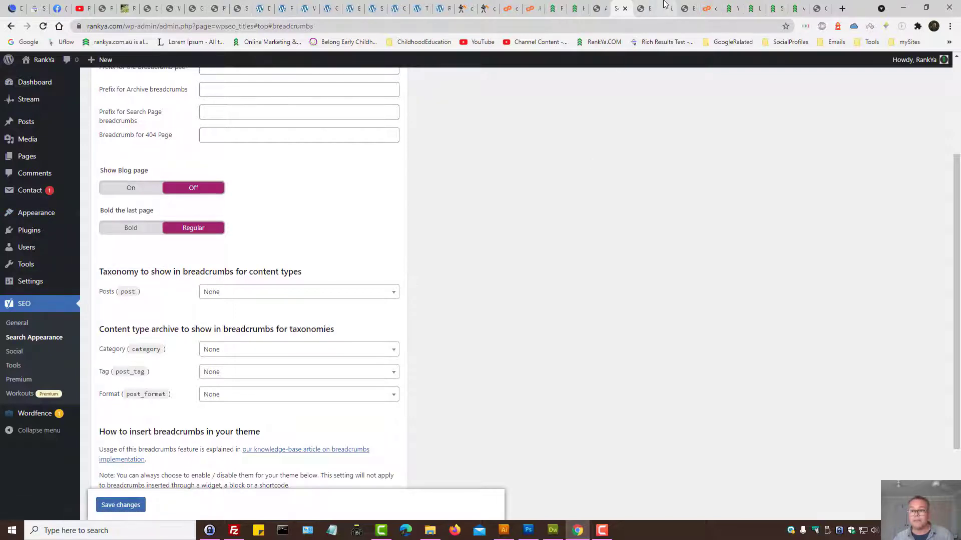
On the Menus page, show the advanced menu properties, expand the Core Web Vitals item and highlight its Title Attribute text
left_click(665, 5)
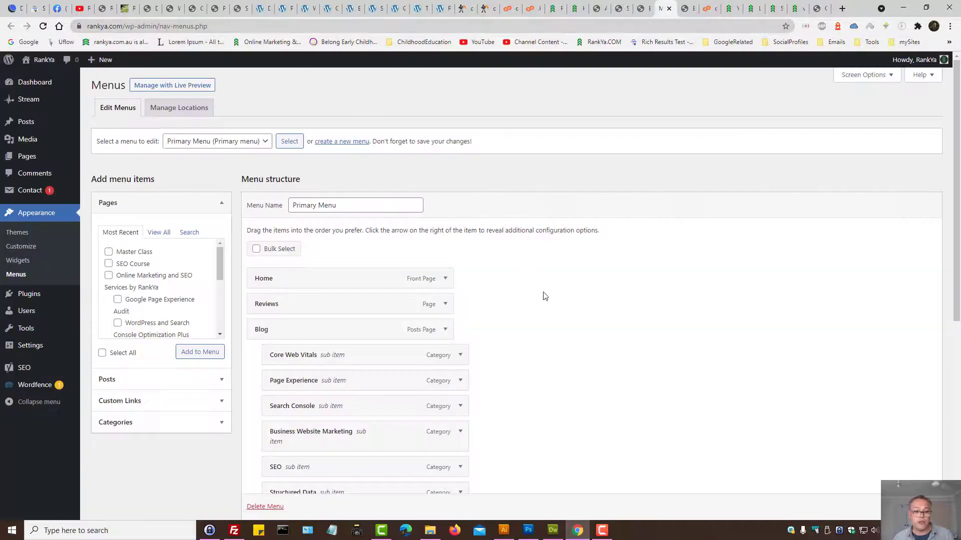
left_click(865, 75)
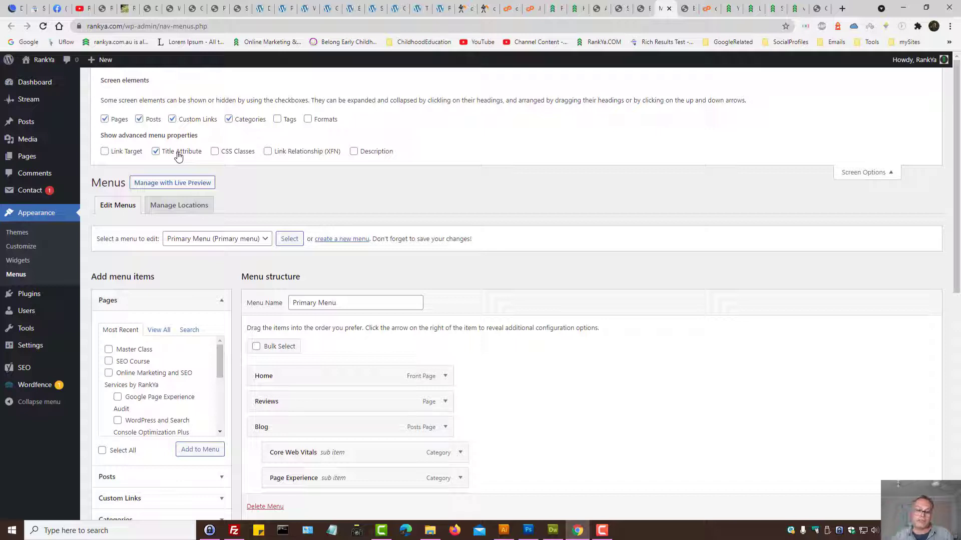
scroll(435, 295, "down", 5)
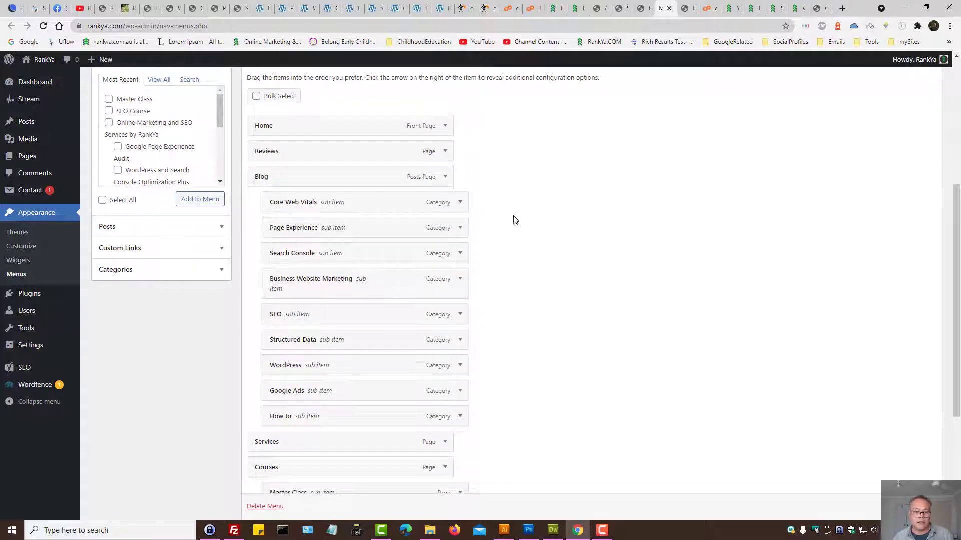
scroll(516, 221, "down", 1)
left_click(460, 152)
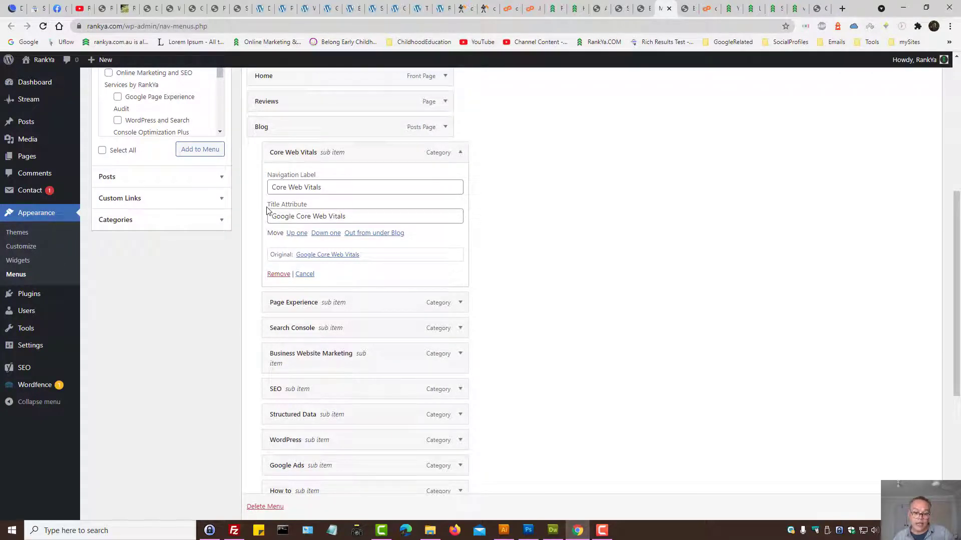
mouse_move(267, 203)
left_mouse_down()
mouse_move(316, 208)
mouse_move(249, 207)
left_mouse_up()
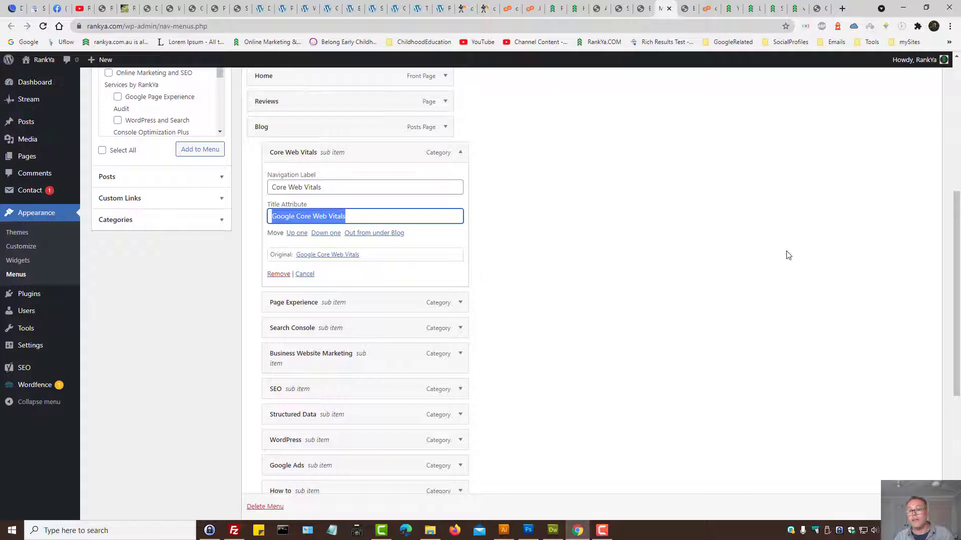
View the Blog submenu on the live Yoast tutorial article and check the title tooltip of the Core Web Vitals link
left_click(577, 8)
scroll(734, 268, "up", 15)
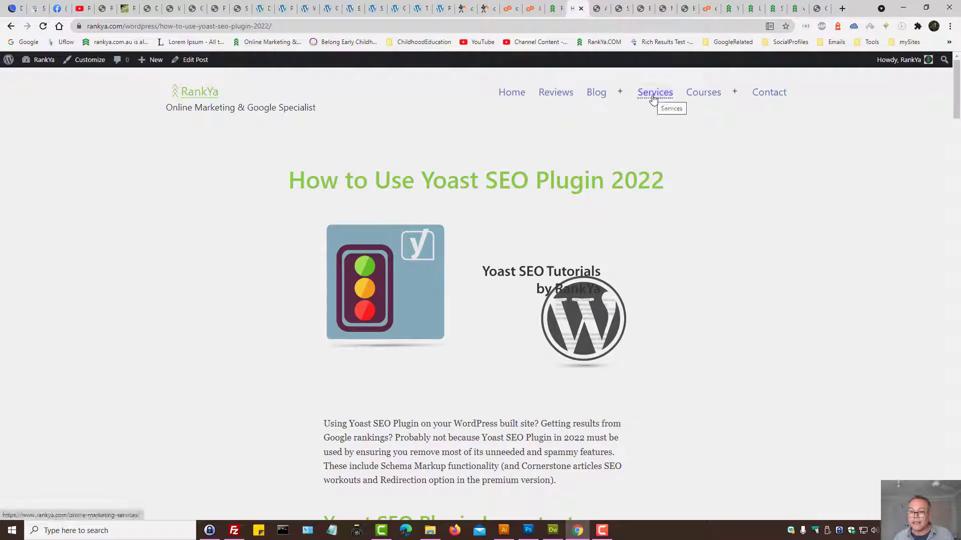
mouse_move(700, 97)
mouse_move(600, 93)
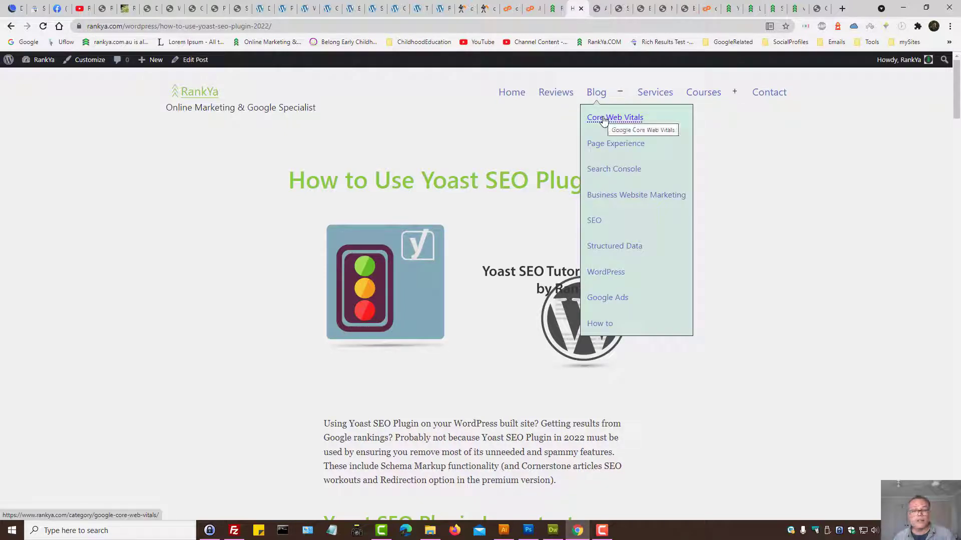
Close the Menus and Edit Category pages and return to the Yoast Breadcrumbs settings
left_click(687, 5)
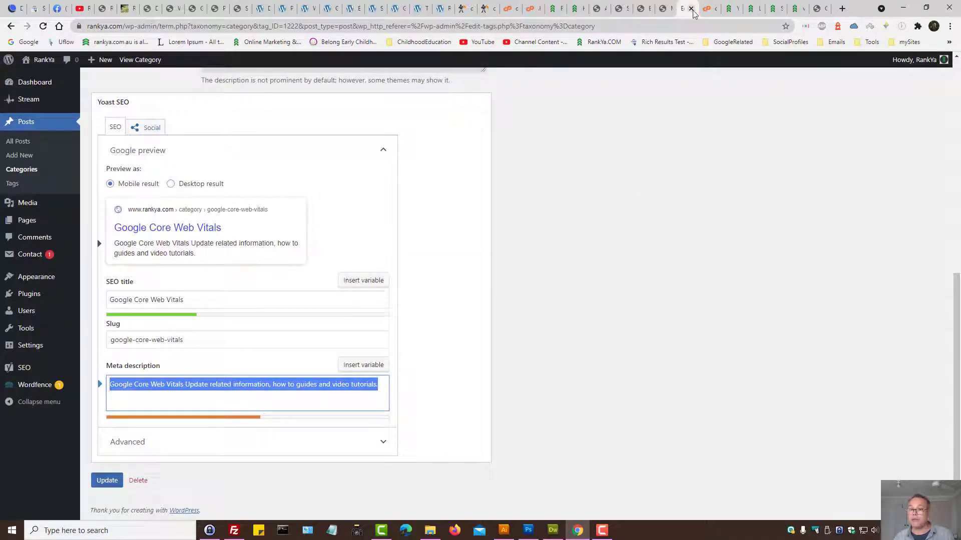
left_click(666, 8)
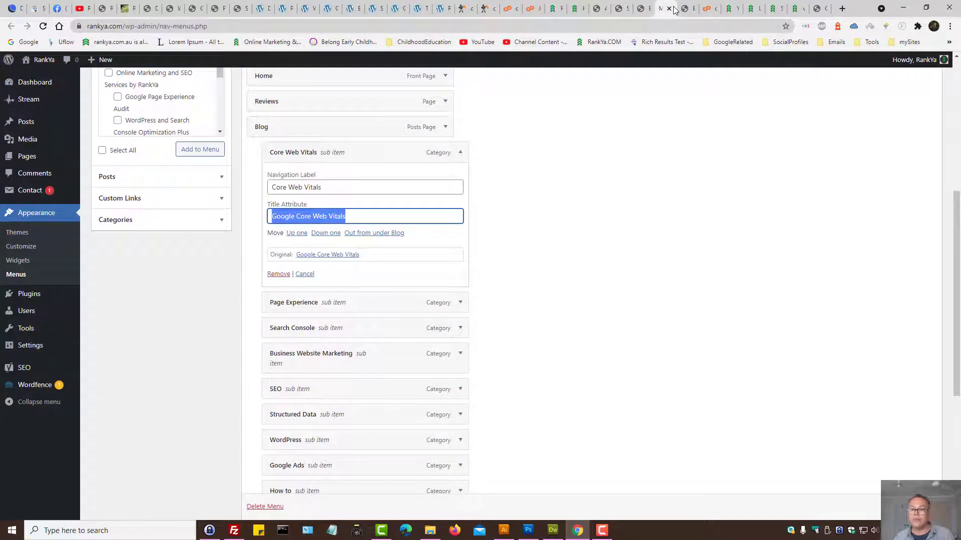
left_click(670, 8)
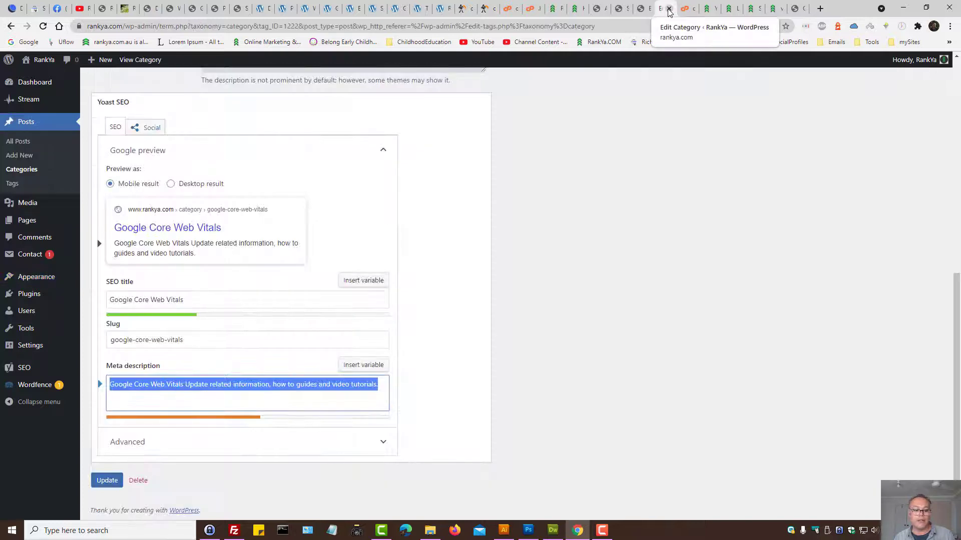
left_click(670, 9)
left_click(645, 7)
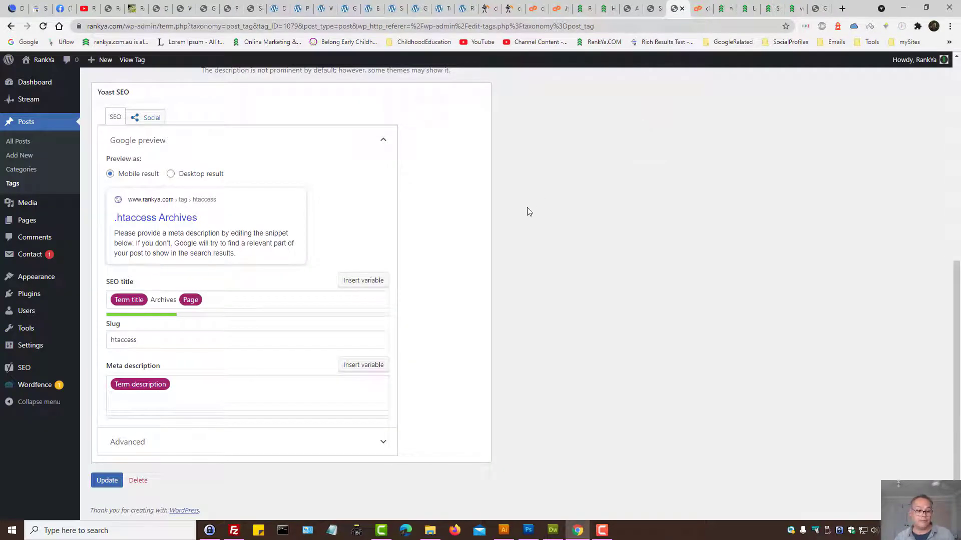
scroll(523, 250, "up", 8)
left_click(666, 4)
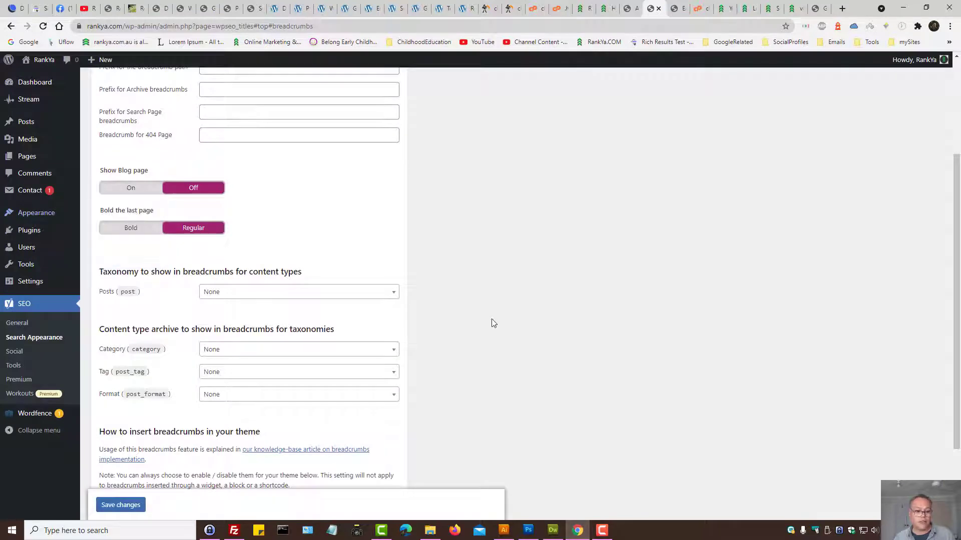
Review the breadcrumb taxonomy and category archive options, the theme breadcrumbs setting and the empty breadcrumb text fields
scroll(493, 331, "down", 2)
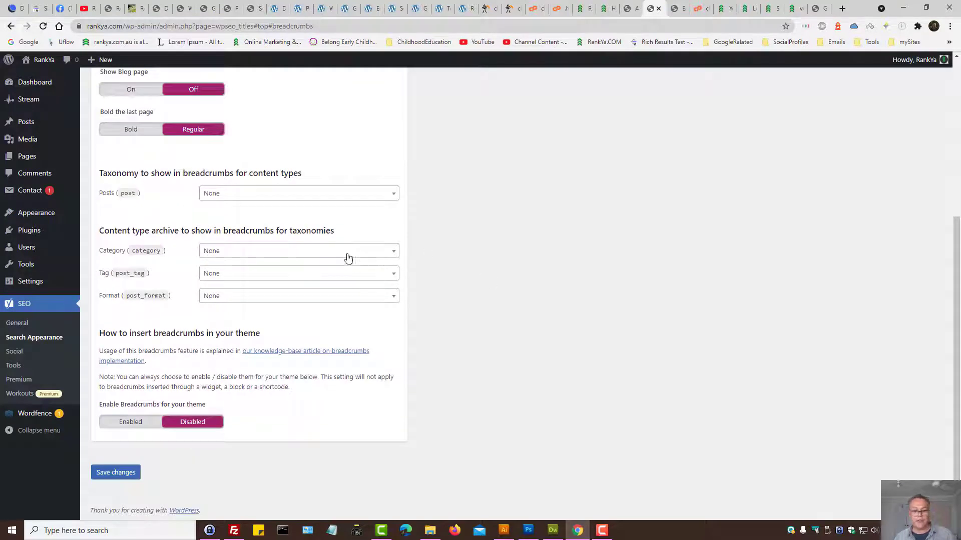
left_click(326, 253)
left_click(275, 300)
scroll(502, 286, "up", 5)
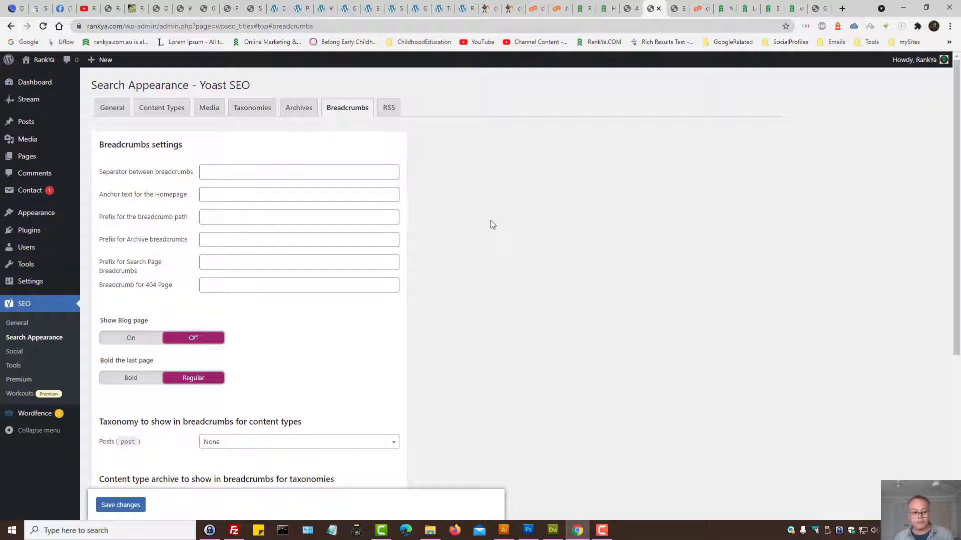
scroll(491, 223, "down", 1)
scroll(498, 310, "up", 1)
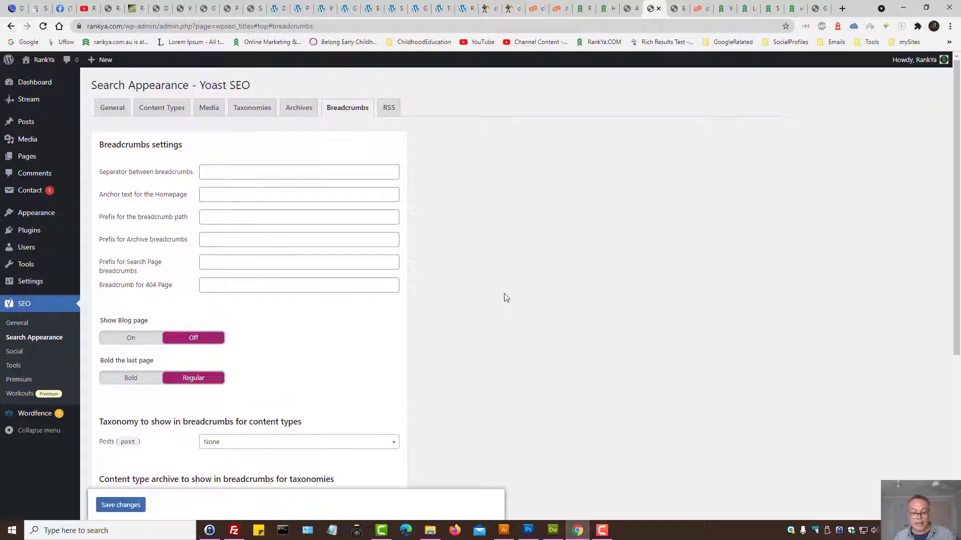
Open the RSS feed settings and highlight the text and %%POSTLINK%% variable in the content placed before each post
left_click(389, 107)
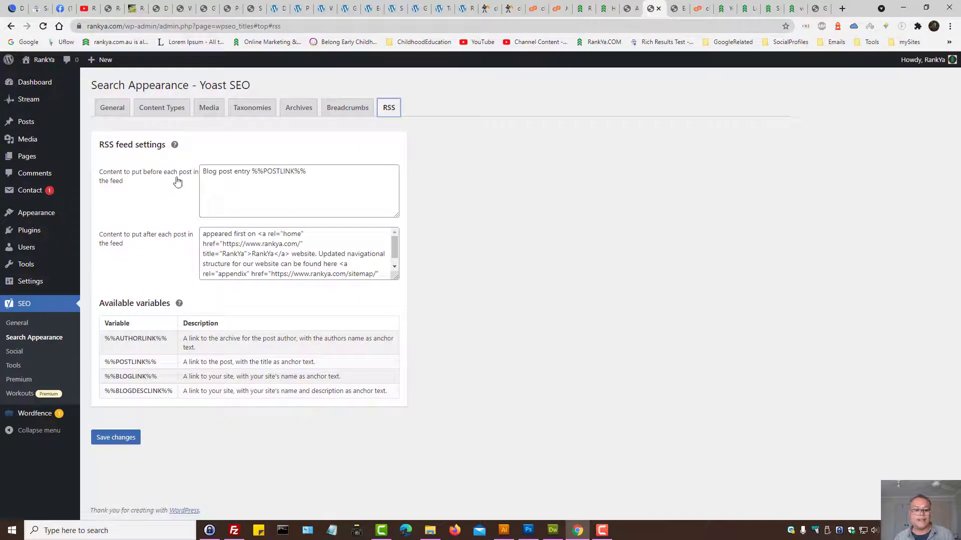
left_click_drag(216, 171, 164, 168)
double_click(235, 176)
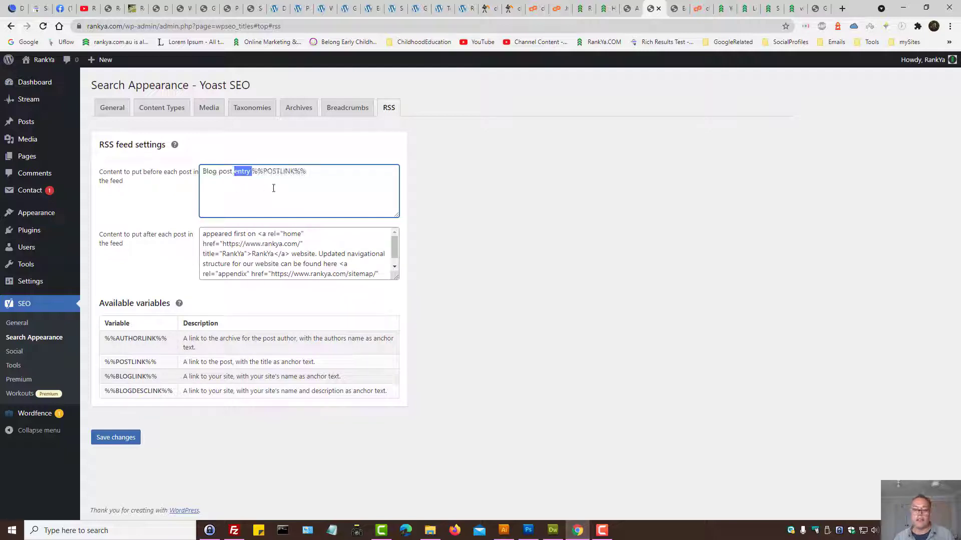
left_click_drag(317, 174, 251, 173)
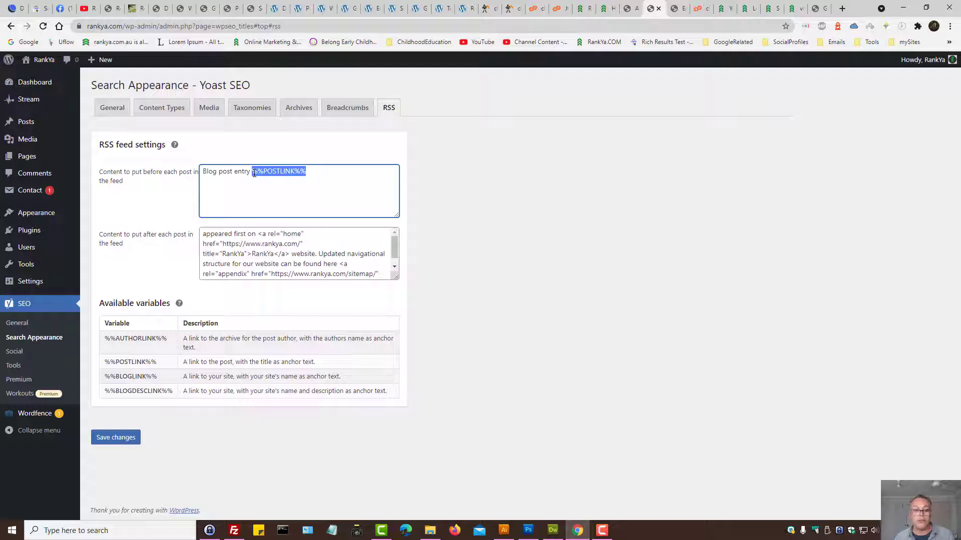
left_click(297, 171)
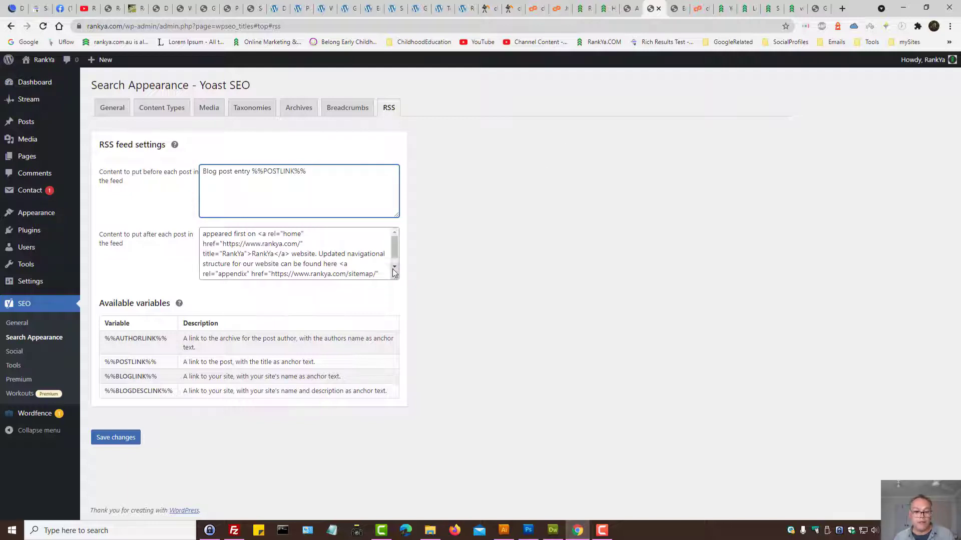
Enlarge the box for content after each post and change the home link's domain to yourdoamin.com
left_click_drag(395, 277, 425, 397)
left_click(289, 286)
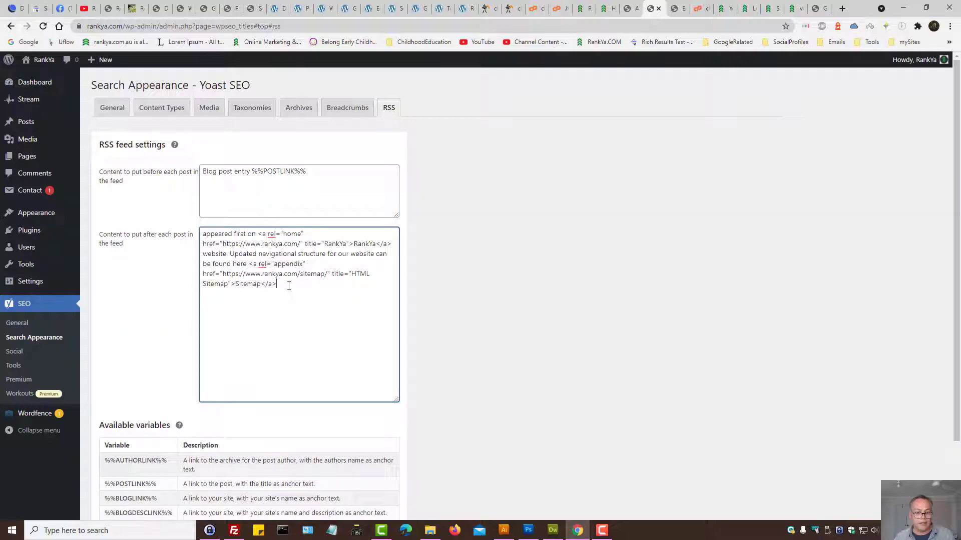
double_click(270, 244)
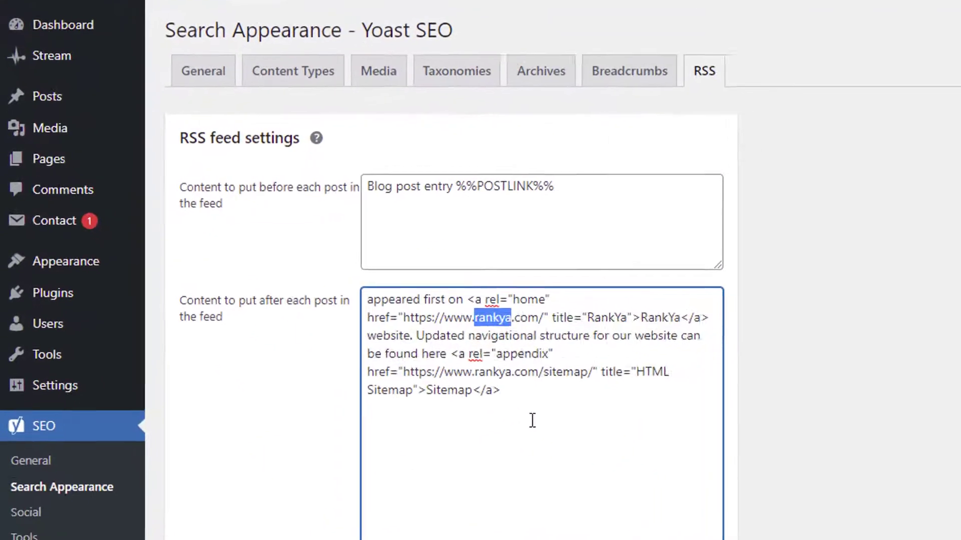
type("yourd")
type("oamin.com/\"")
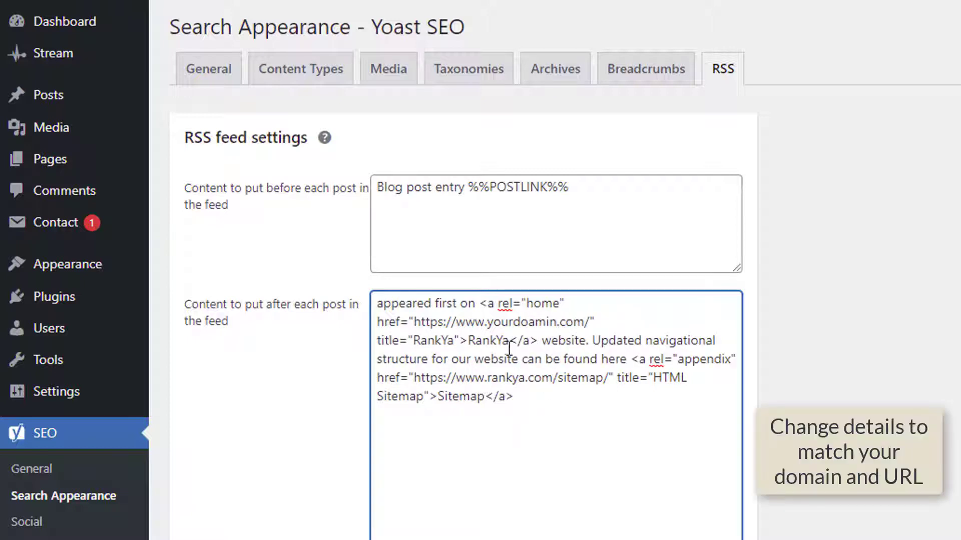
Replace both the title attribute and the anchor text of the home link with "YourBusiness Name"
double_click(427, 341)
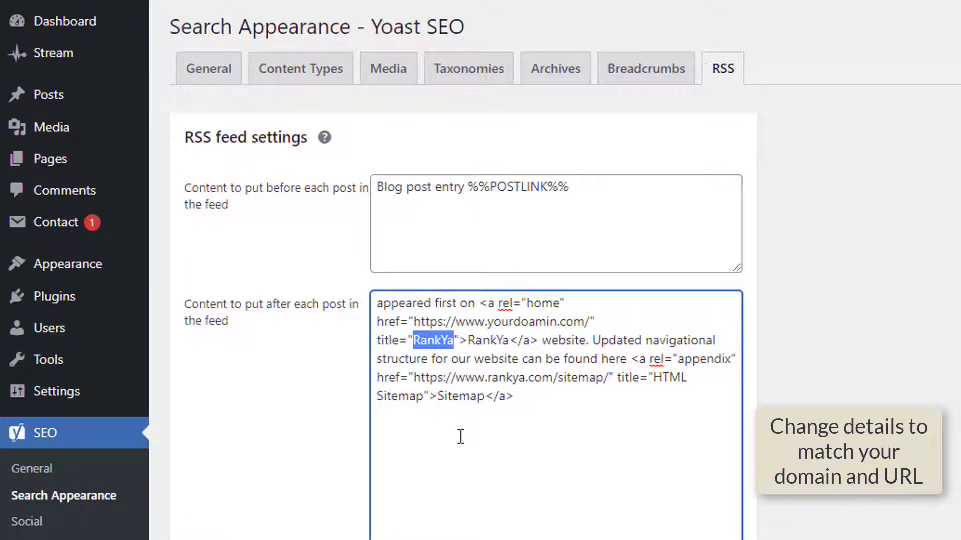
type("YourBusi")
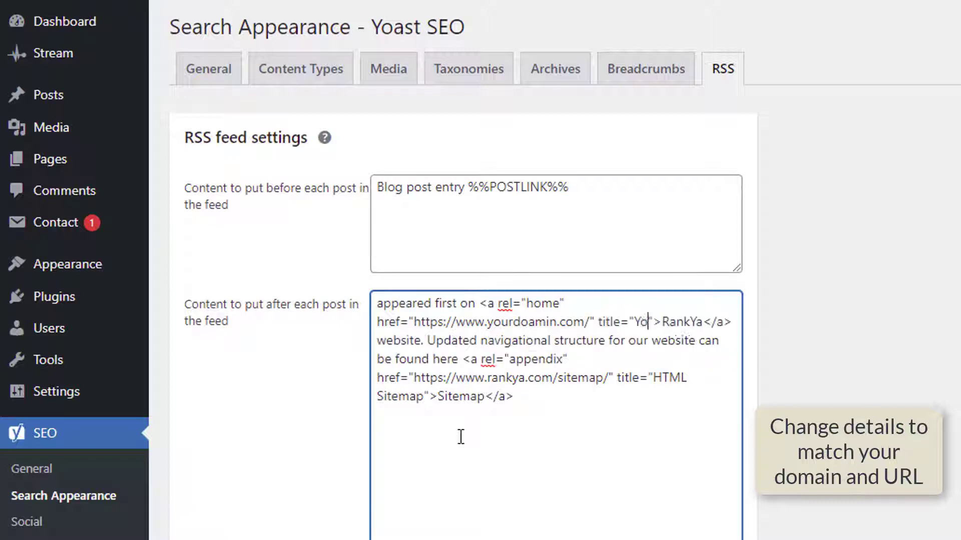
type("ness Name")
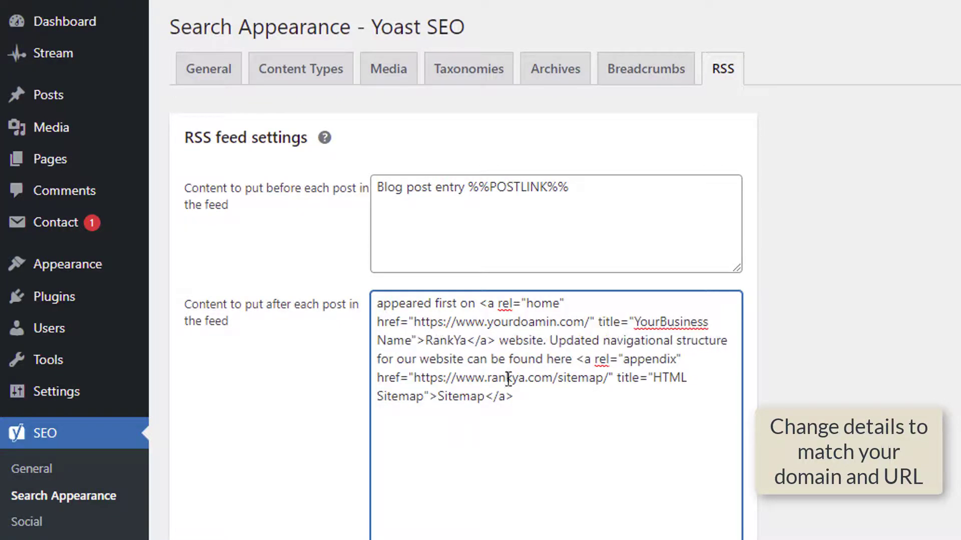
left_click_drag(633, 322, 415, 346)
key("ctrl+c")
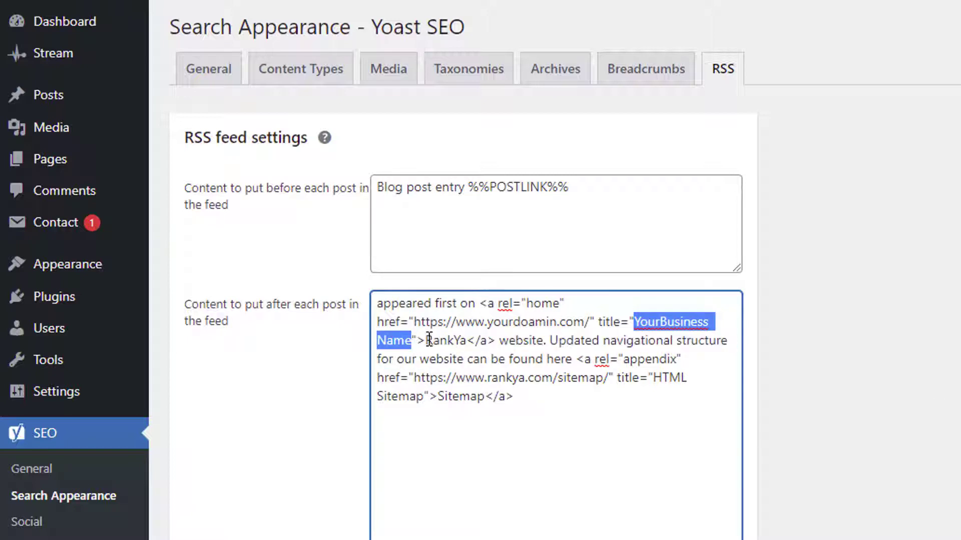
left_click_drag(426, 341, 468, 339)
key("ctrl+v")
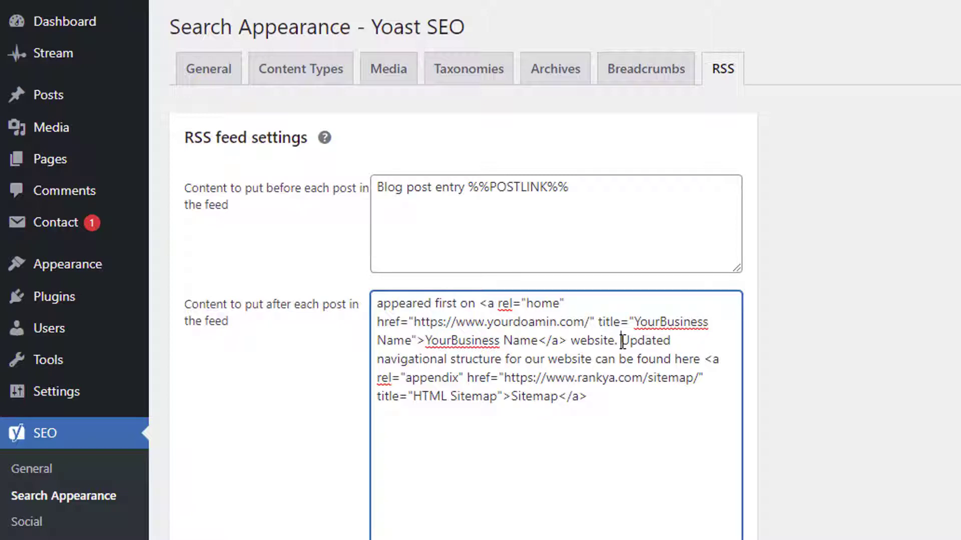
Correct the misspelled domain in the home link to yourdomain.com
double_click(534, 321)
left_click(562, 396)
left_click_drag(530, 316, 549, 323)
type("main")
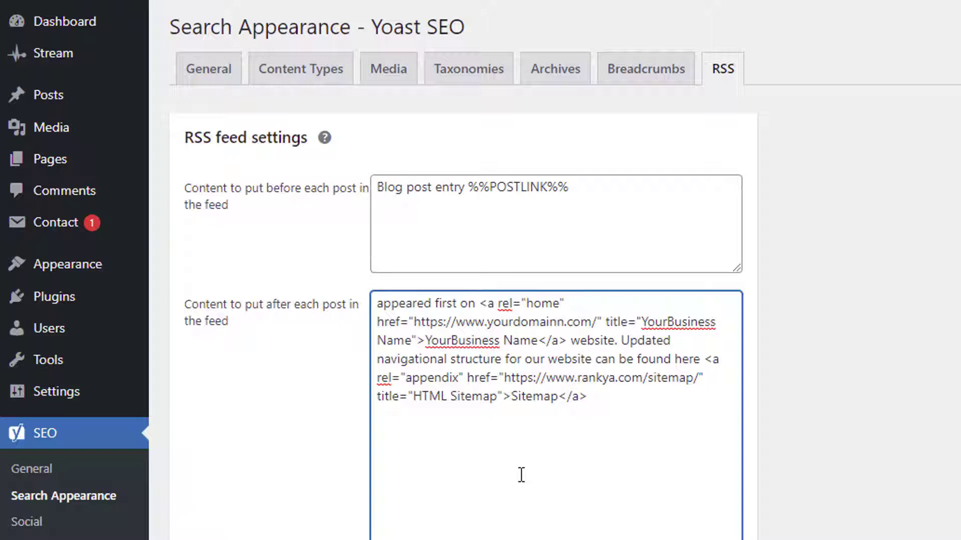
key("Delete")
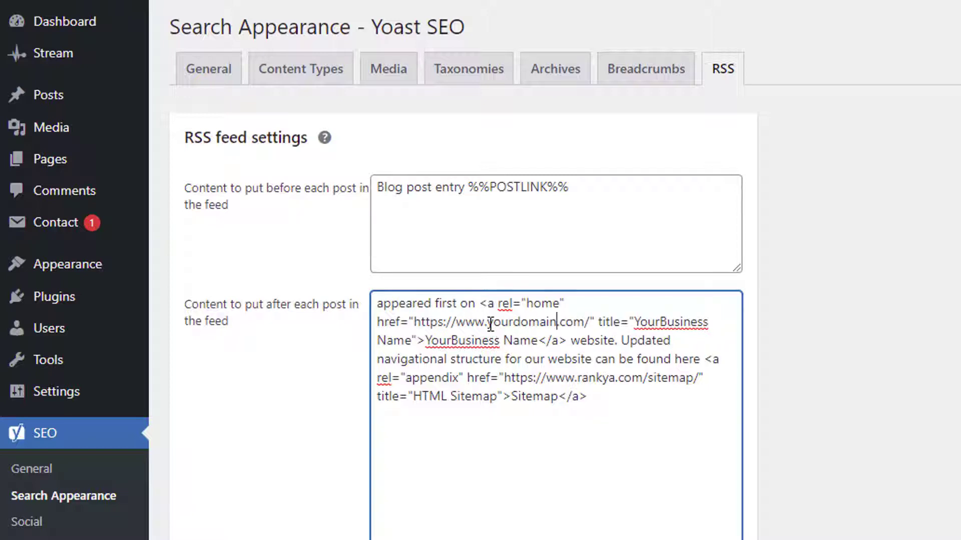
Replace the domain in the sitemap link with yourdomain.com, copied from the home link's address
left_click_drag(486, 322, 586, 324)
key("ctrl+c")
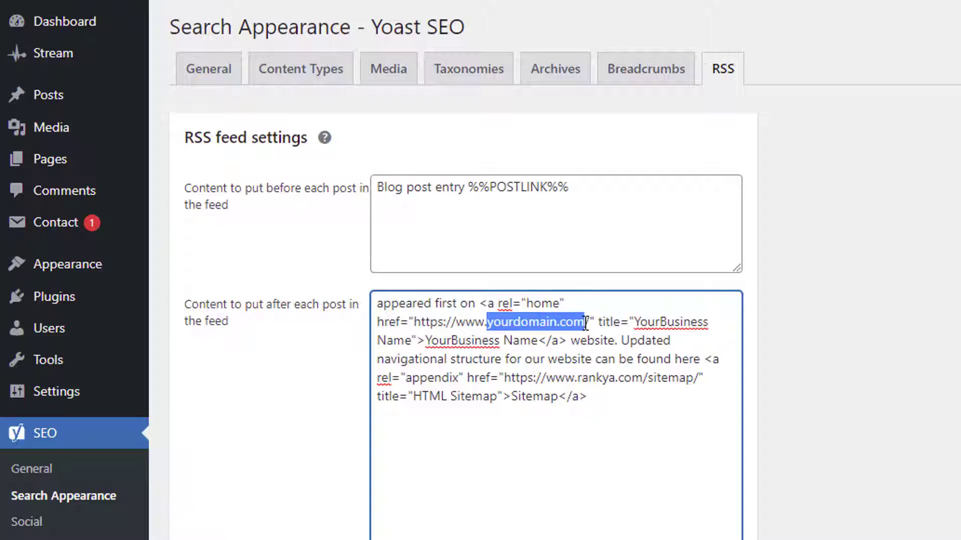
double_click(586, 381)
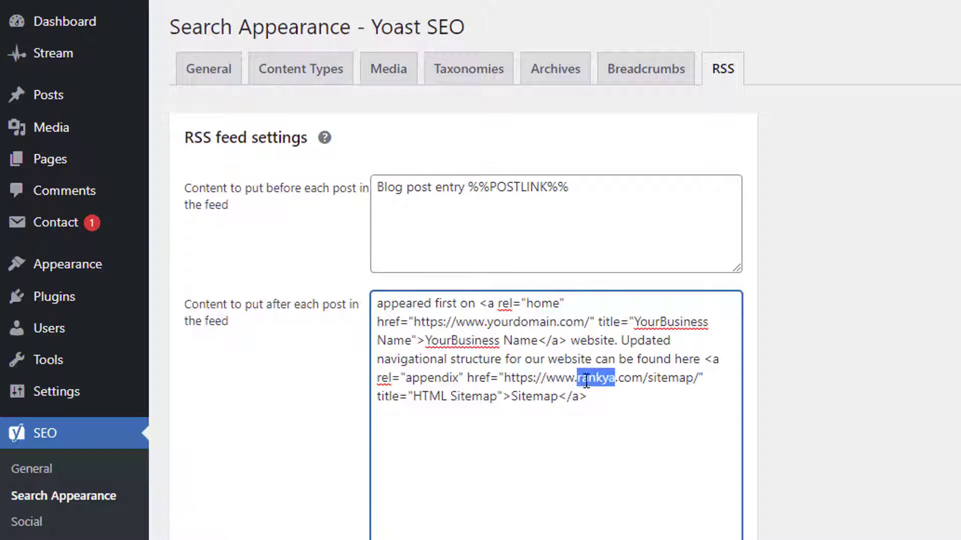
left_click_drag(645, 378, 577, 379)
key("ctrl+v")
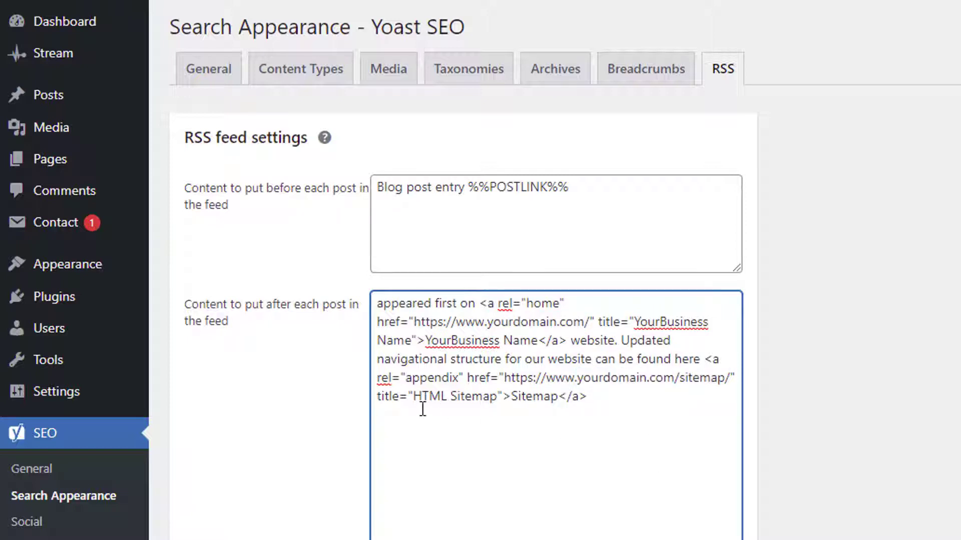
Select and copy the entire content placed after each post in the feed
double_click(521, 396)
left_click(606, 396)
left_click_drag(611, 405, 384, 298)
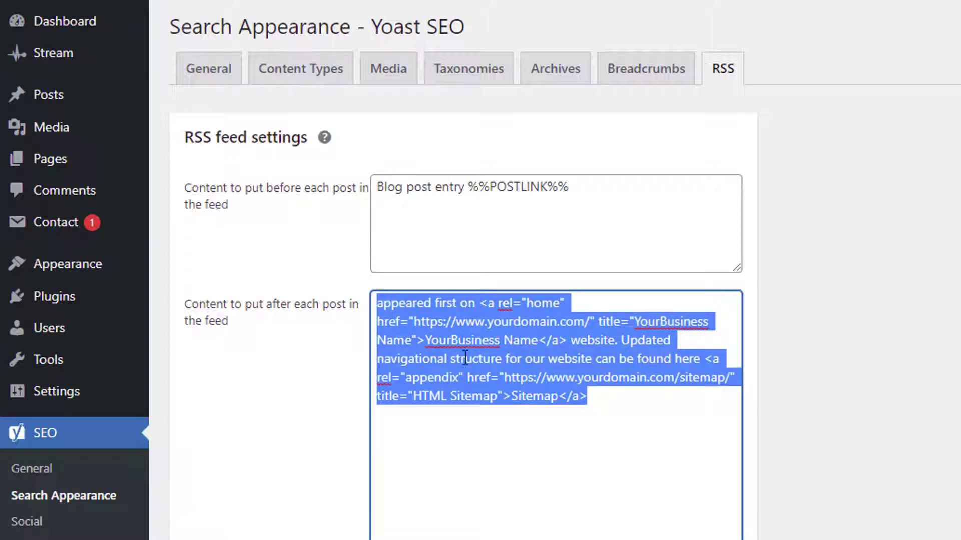
left_click(569, 382)
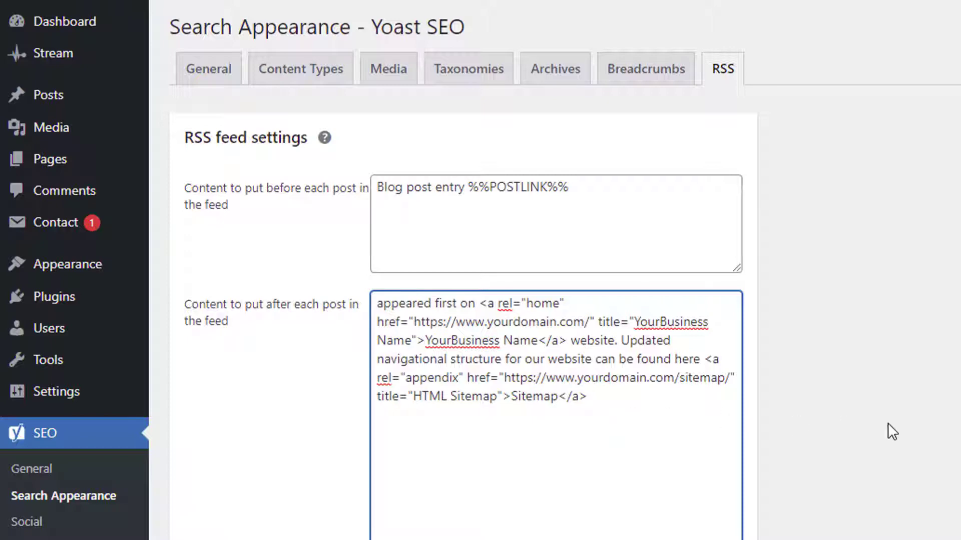
key("ctrl+a")
right_click(492, 363)
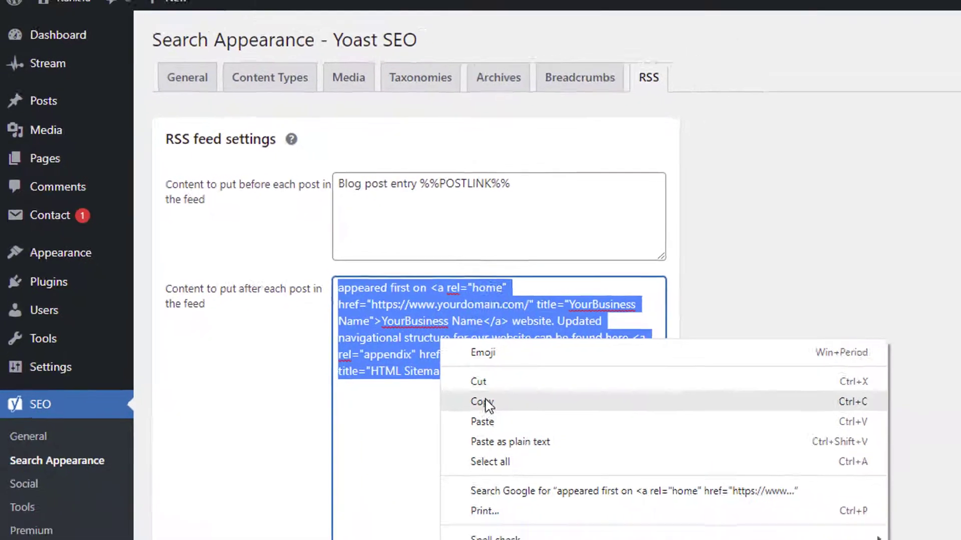
left_click(532, 430)
Find the open "How to Use Yoast SEO Plugin 2022" blog post and go to its RSS section
left_click(676, 6)
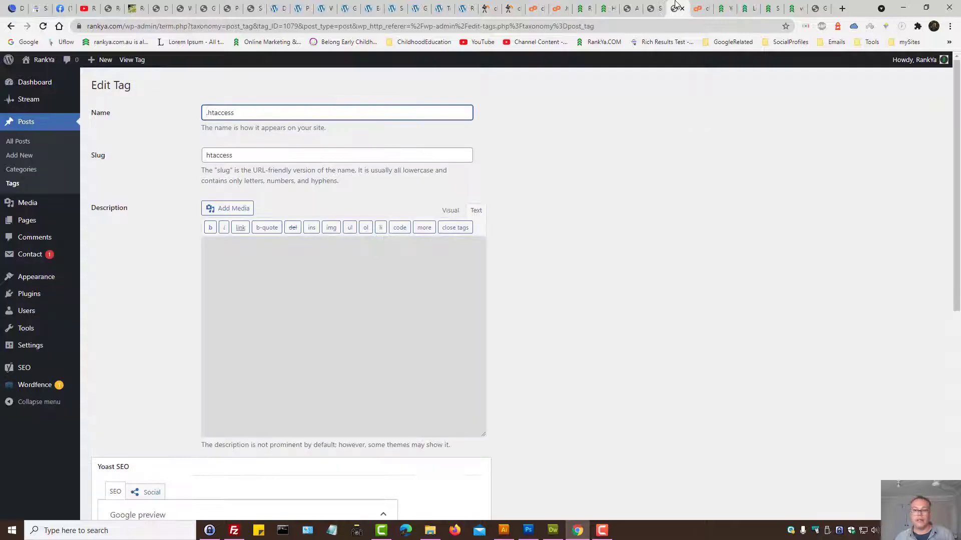
left_click(653, 8)
left_click(616, 5)
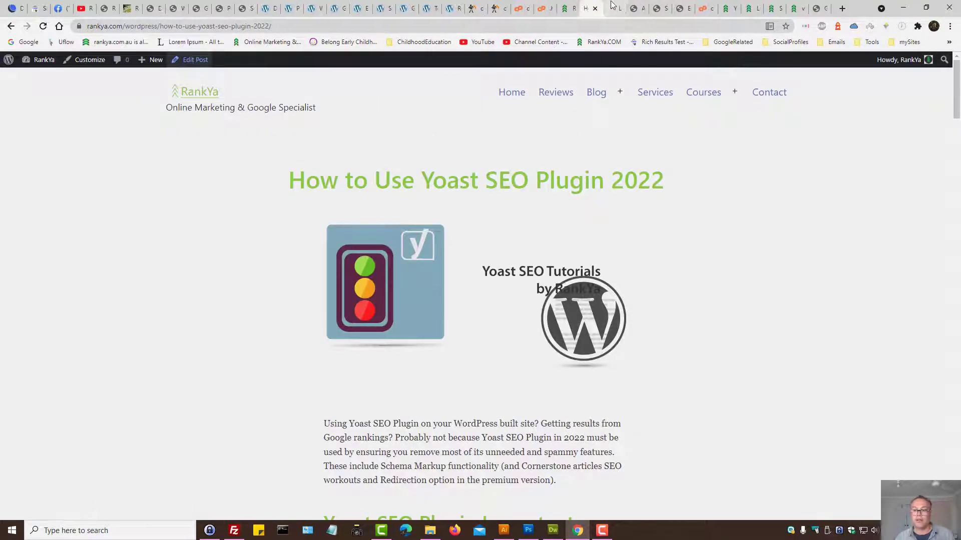
left_click(612, 6)
left_click(596, 6)
left_click(611, 5)
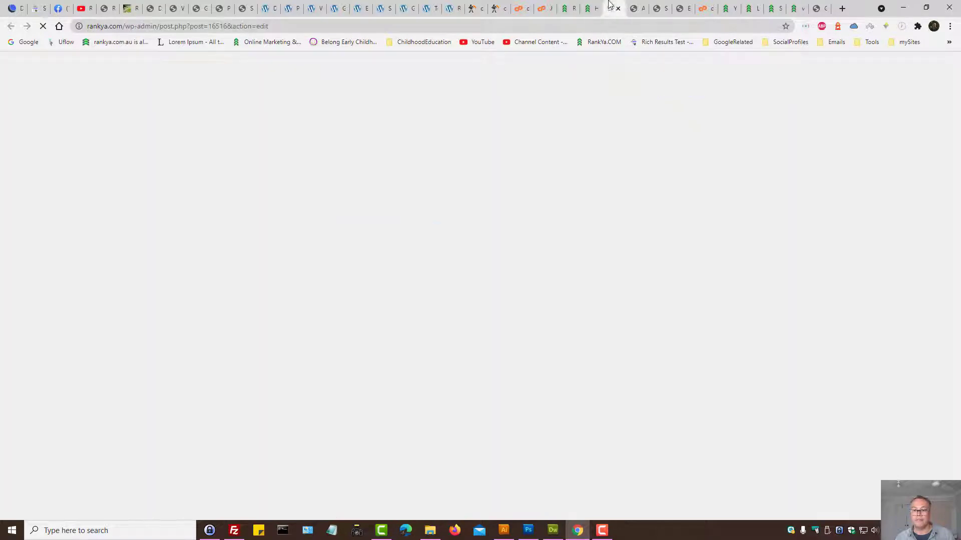
left_click(592, 6)
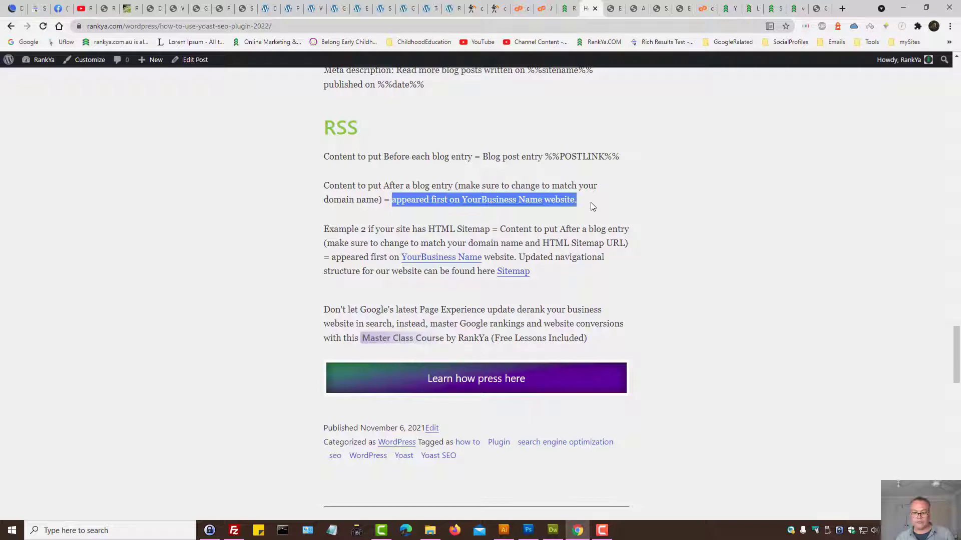
Review the post's RSS examples for content after a blog entry, highlighting the basic text and the HTML Sitemap variant
left_click(601, 206)
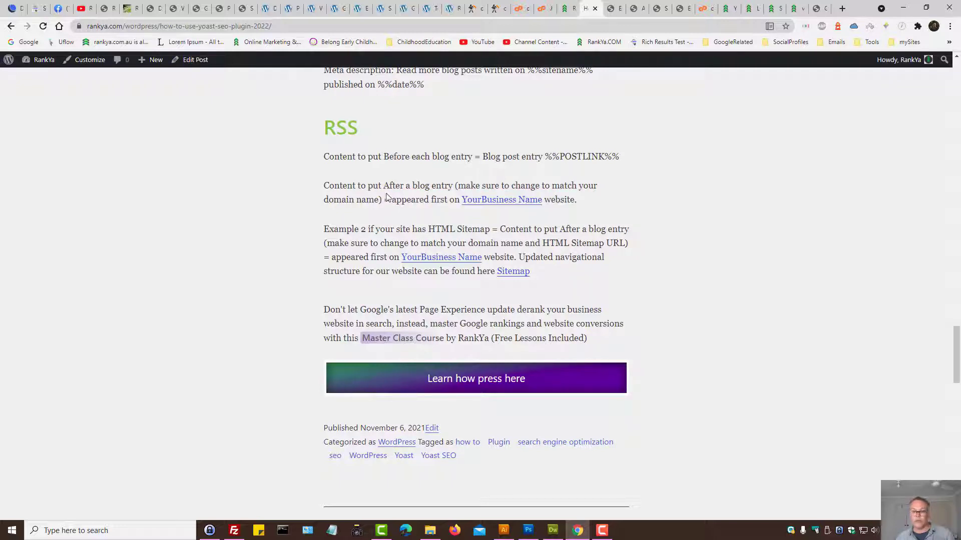
left_click_drag(386, 198, 641, 212)
left_click(650, 212)
left_click(196, 25)
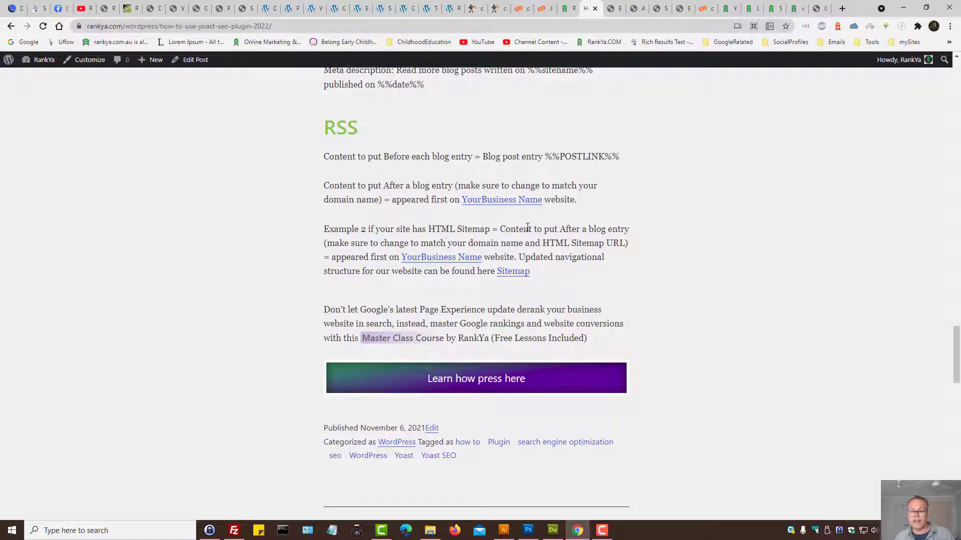
left_click_drag(428, 230, 484, 230)
left_click(335, 256)
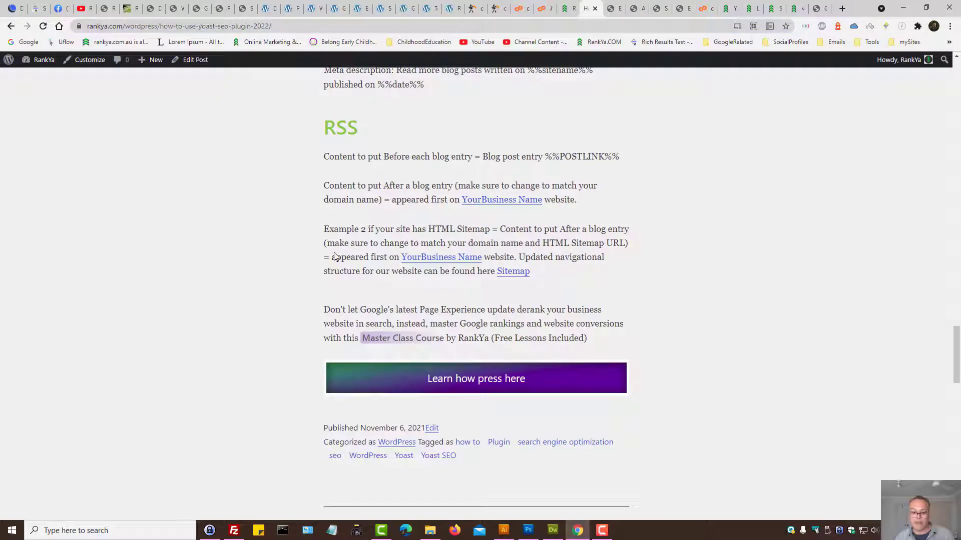
Open the site's HTML Sitemap page from the blog post footer and review its structure
scroll(336, 256, "down", 10)
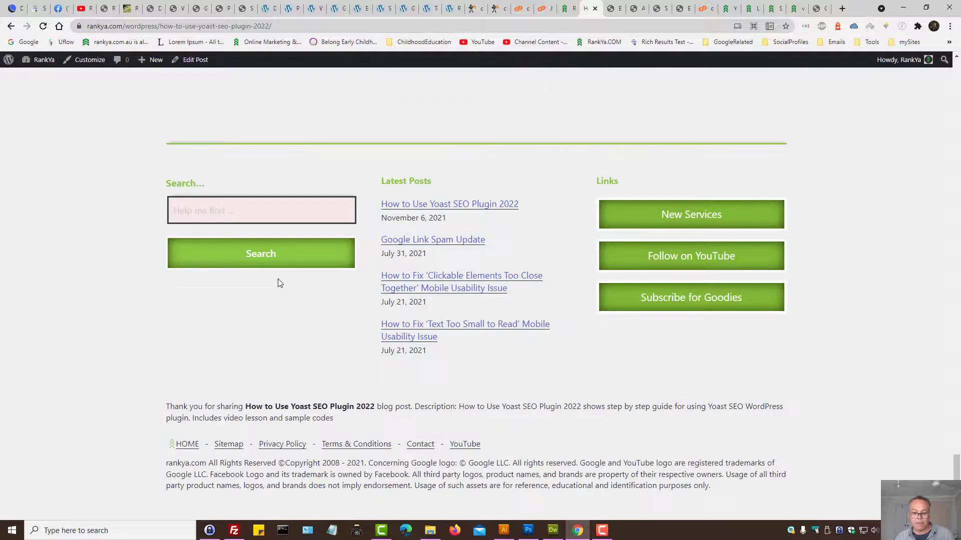
left_click(225, 444)
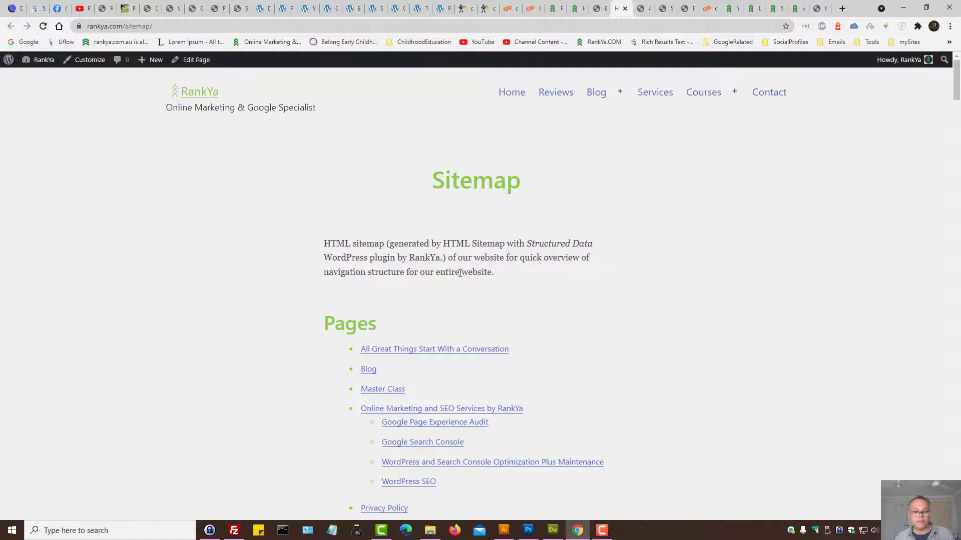
scroll(465, 310, "down", 10)
scroll(625, 395, "up", 15)
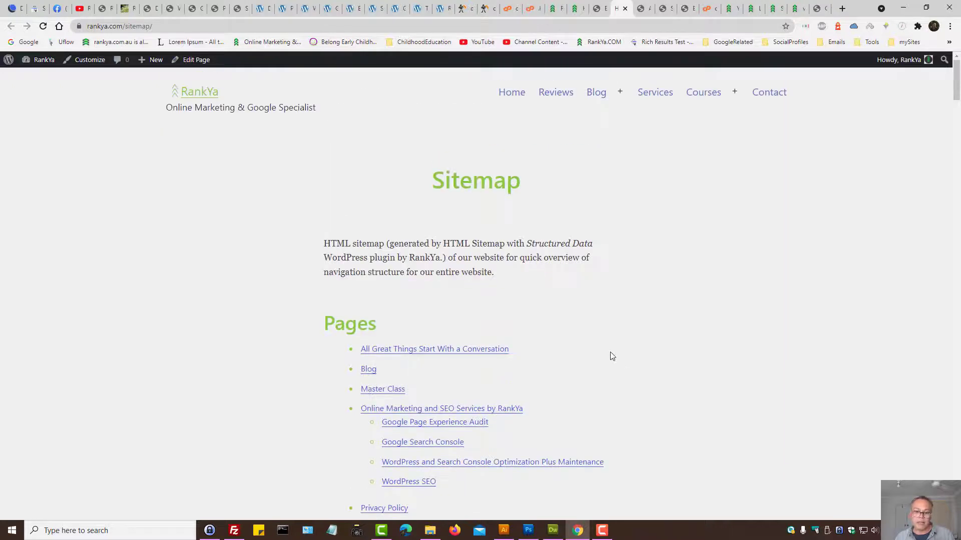
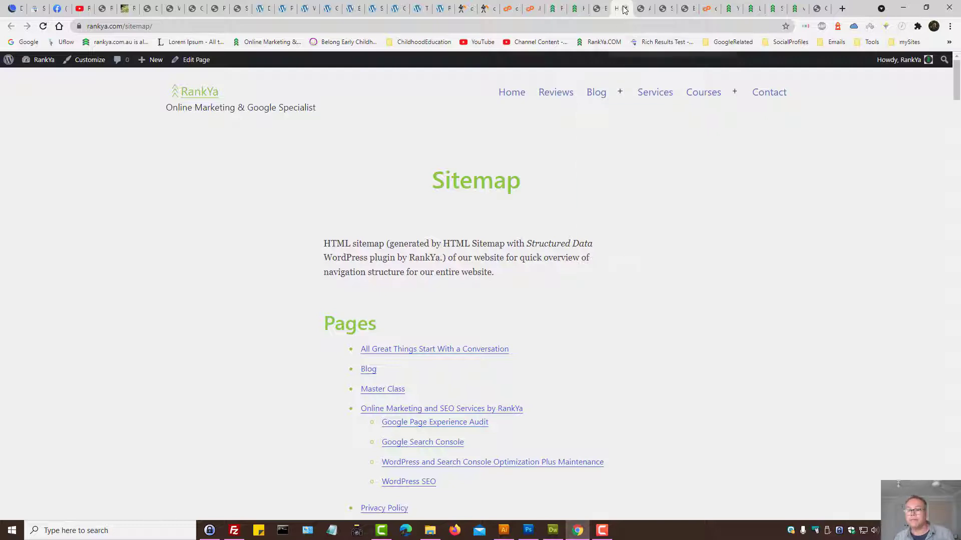
From the Yoast SEO Search Appearance page, open the Social settings and the General settings separately, and show the General feature toggles
left_click(664, 8)
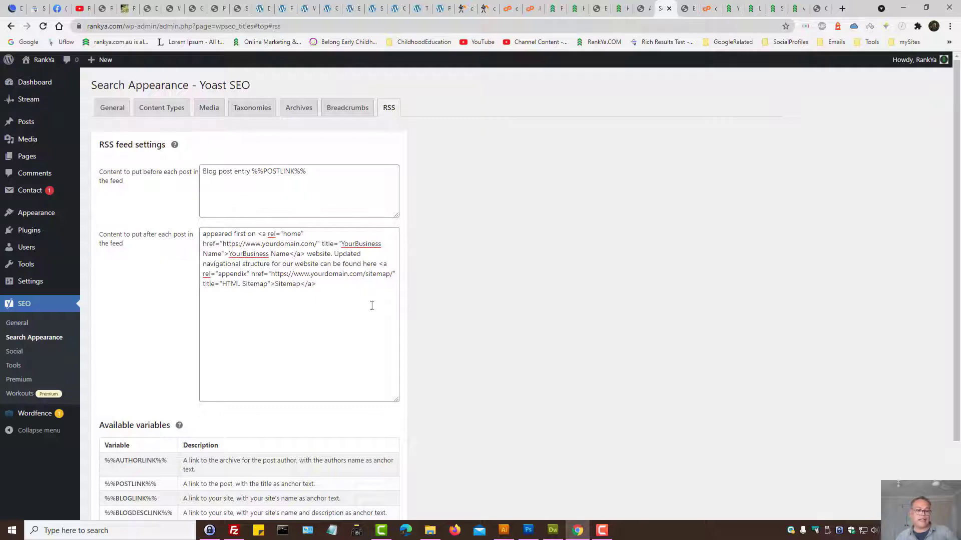
left_click(22, 357)
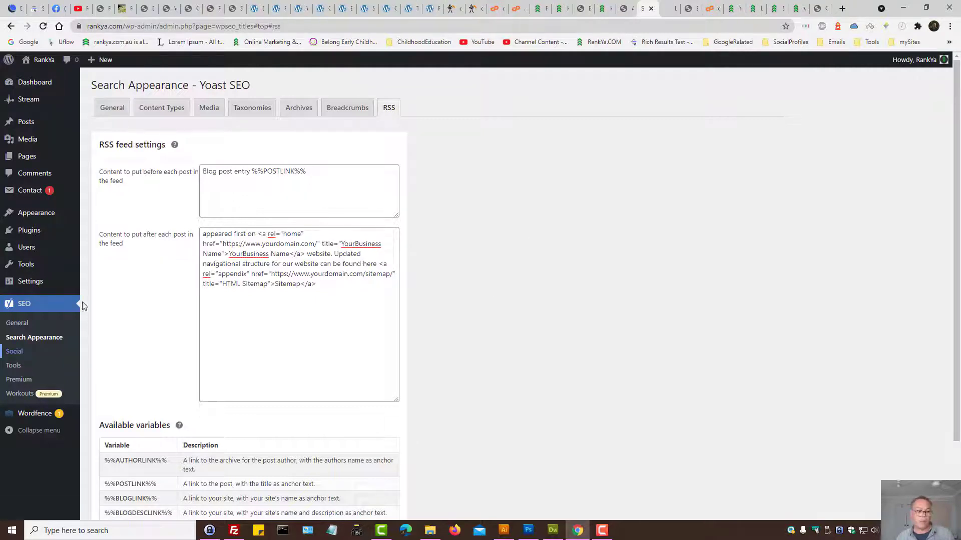
left_click(20, 323)
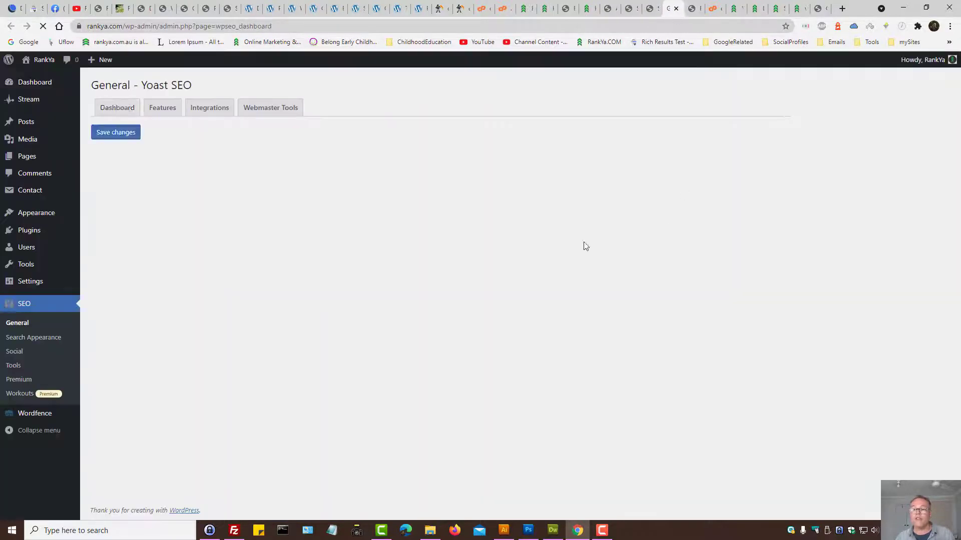
left_click(162, 108)
scroll(282, 365, "down", 2)
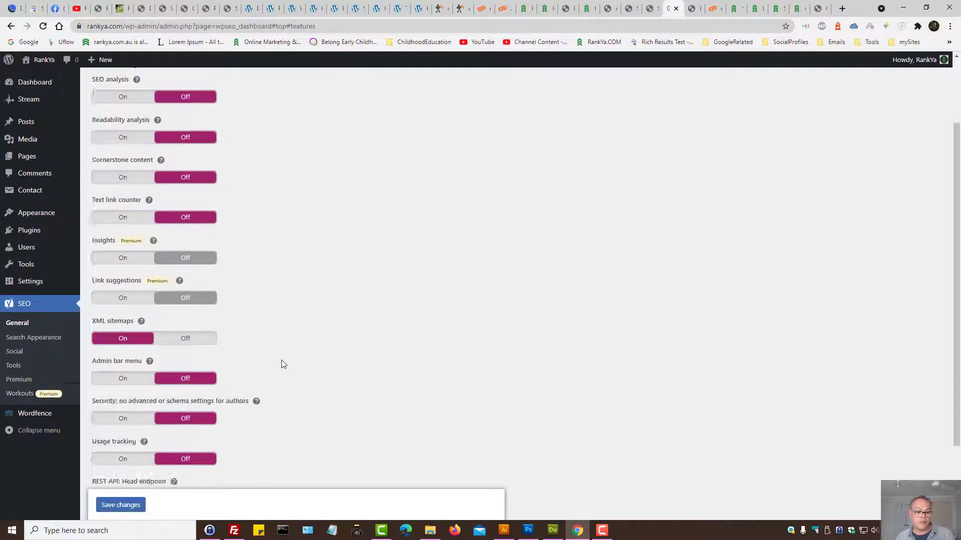
scroll(282, 364, "down", 2)
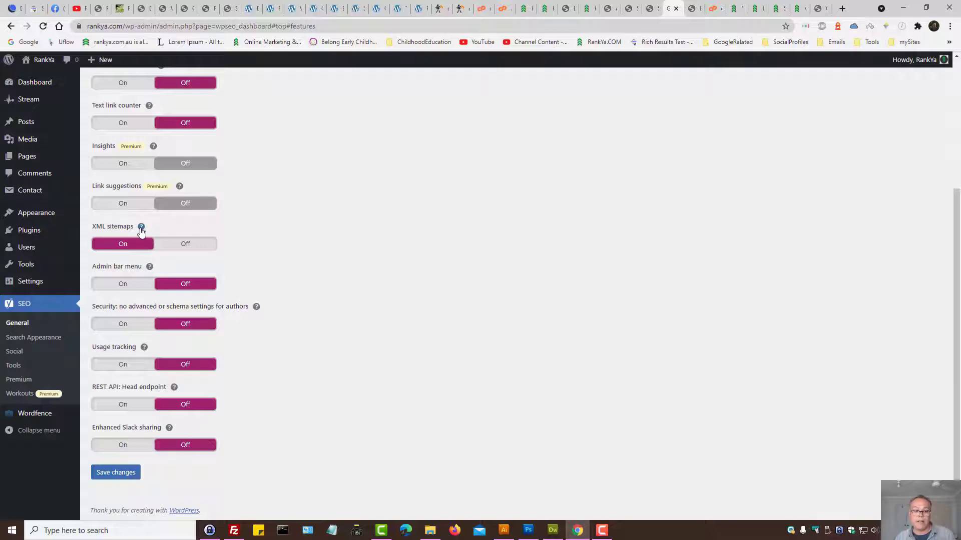
Expand the help for the XML sitemaps feature and view the XML sitemap index it links to
left_click(141, 229)
left_click(245, 244)
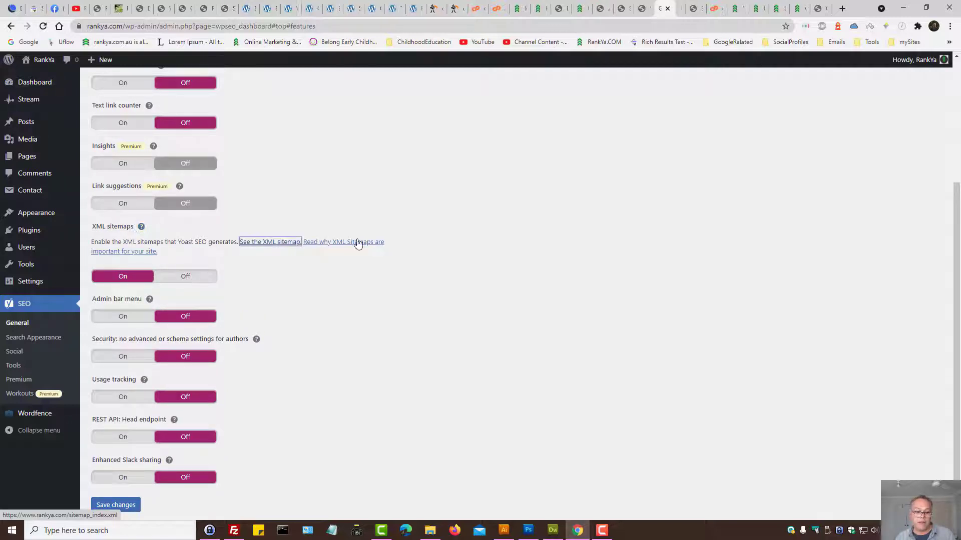
left_click(676, 8)
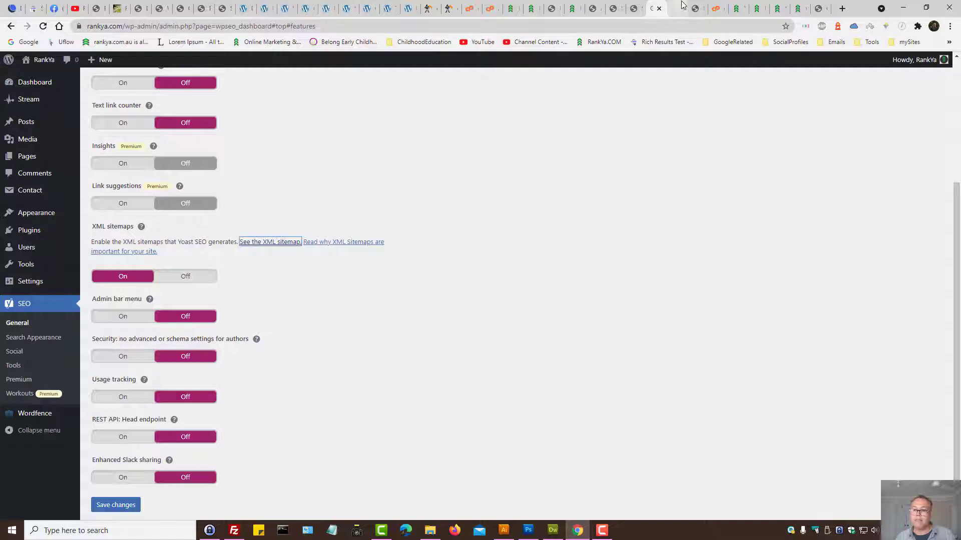
left_click(178, 29)
left_click(372, 279)
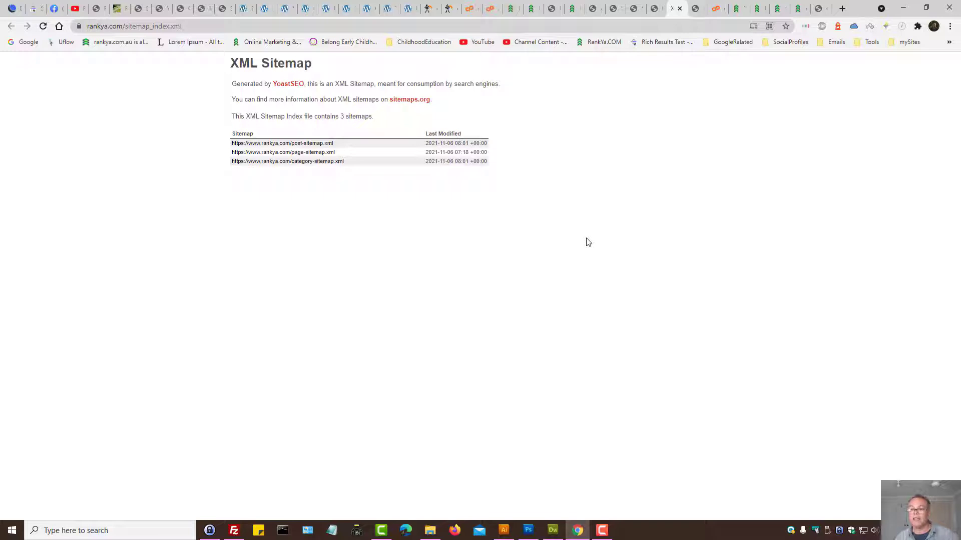
View the category sitemap, compare it with the sitemaps submitted in Google Search Console, and close the category sitemap
middle_click(299, 163)
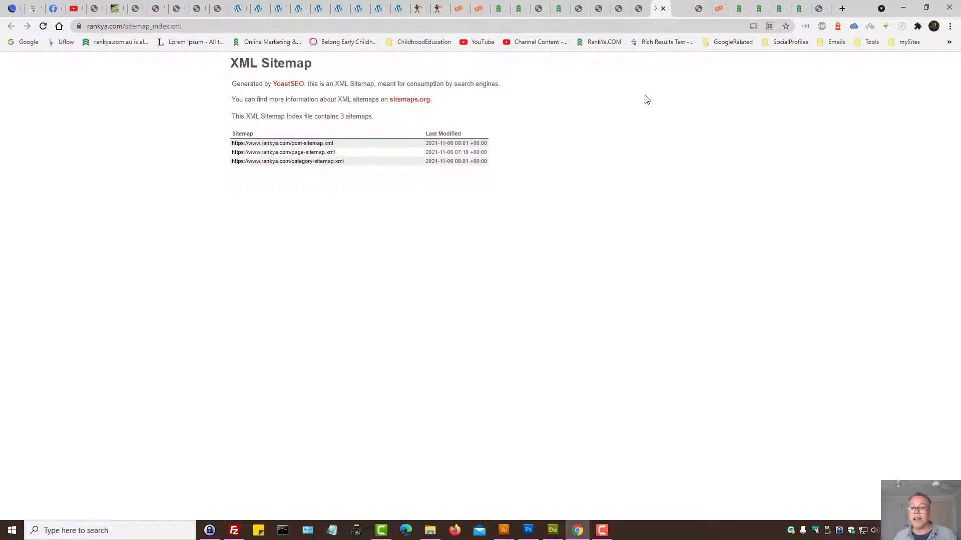
left_click(684, 4)
left_click(36, 6)
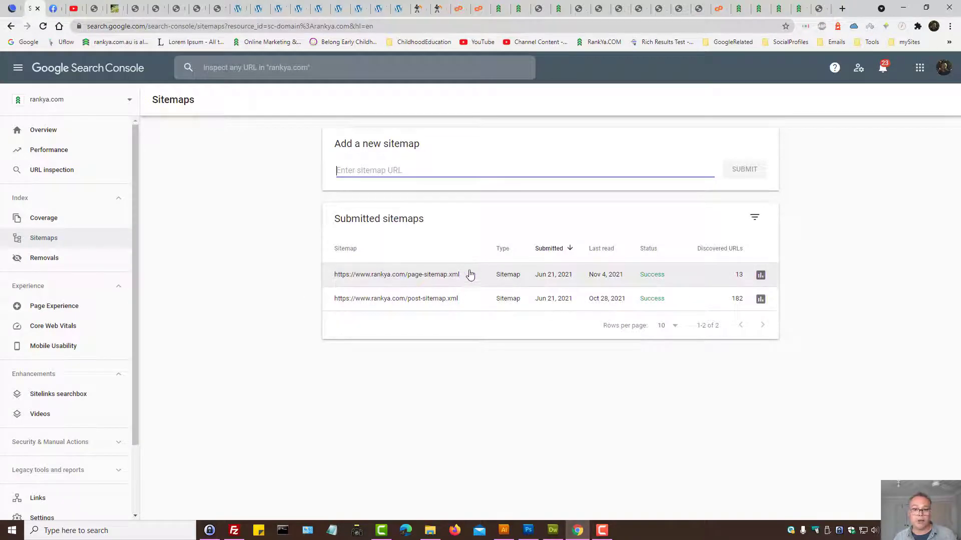
left_click(679, 6)
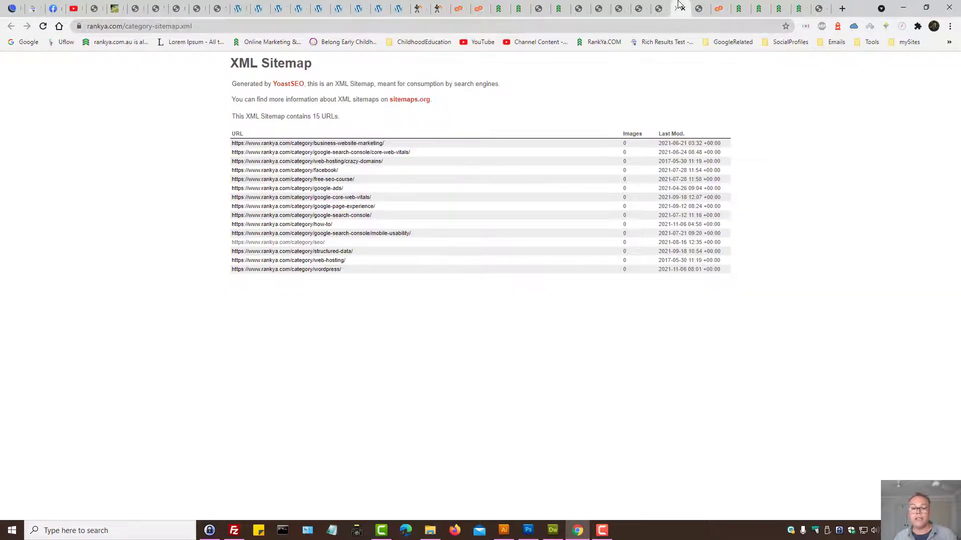
left_click(683, 8)
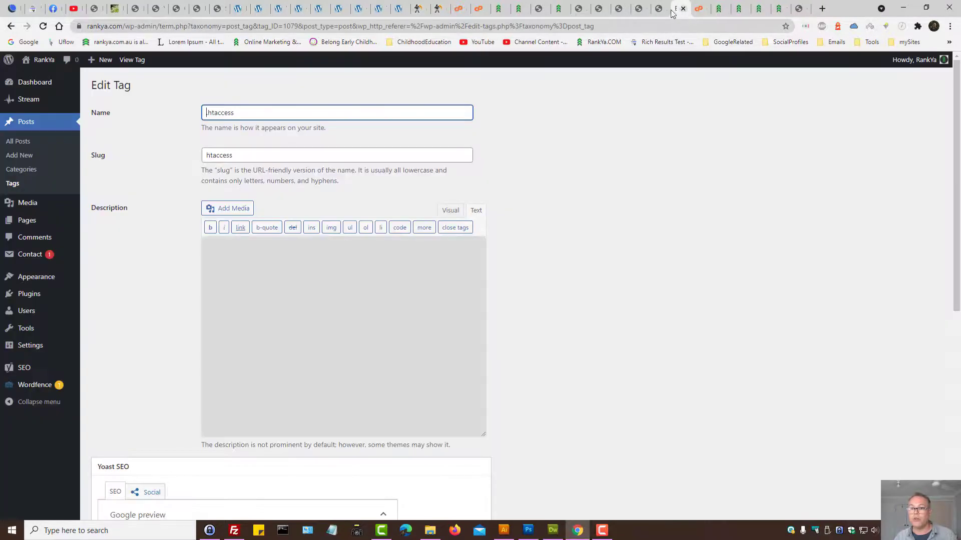
Close the XML sitemap index and the leftover pages, and return to the Yoast SEO Social settings
left_click(658, 7)
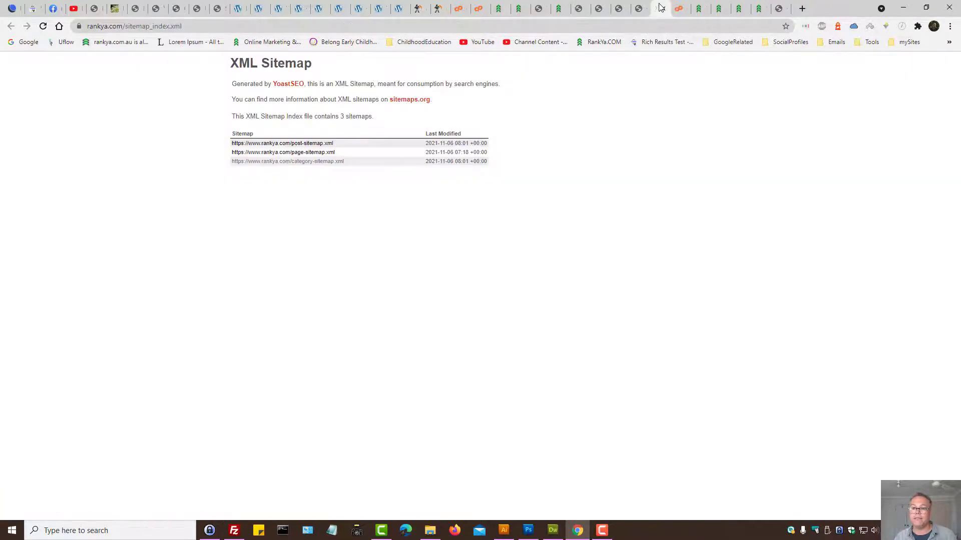
left_click(663, 9)
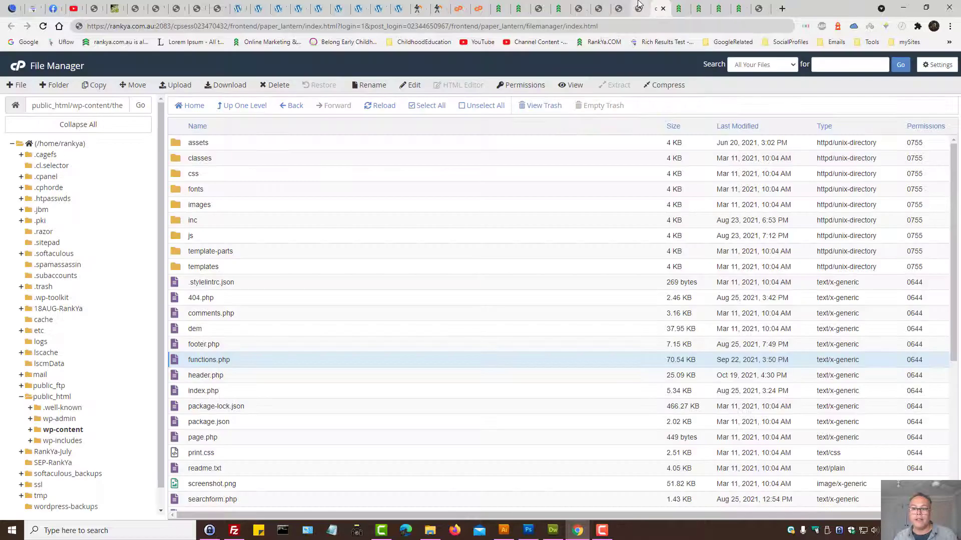
left_click(663, 9)
left_click(668, 11)
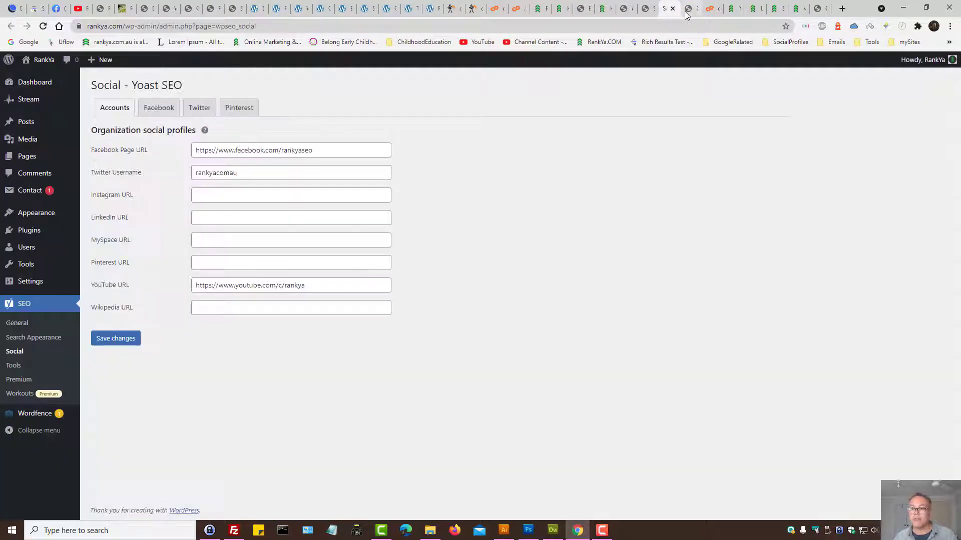
left_click(688, 10)
left_click(694, 10)
left_click(694, 8)
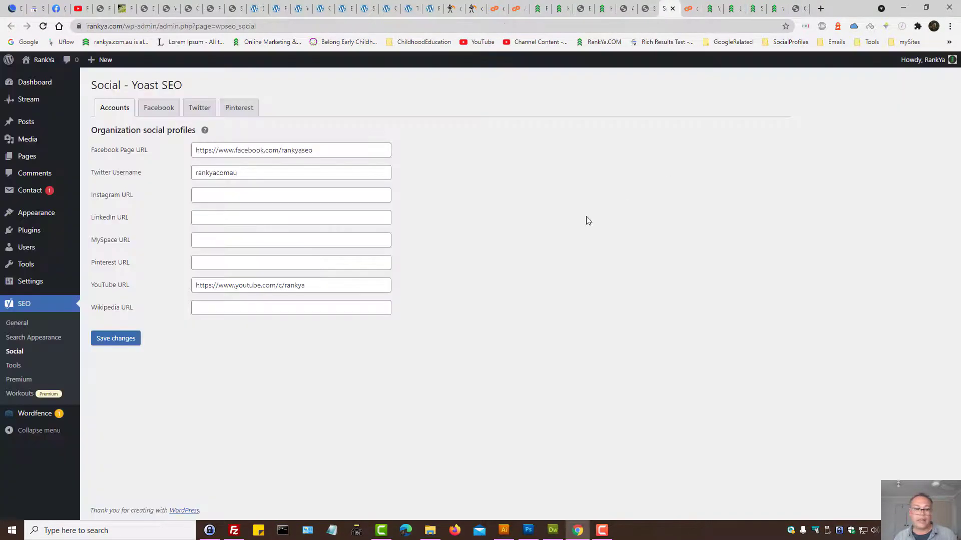
Examine the Facebook page URL, Twitter username and YouTube URL entries under the organization social profiles
left_click_drag(135, 85, 206, 86)
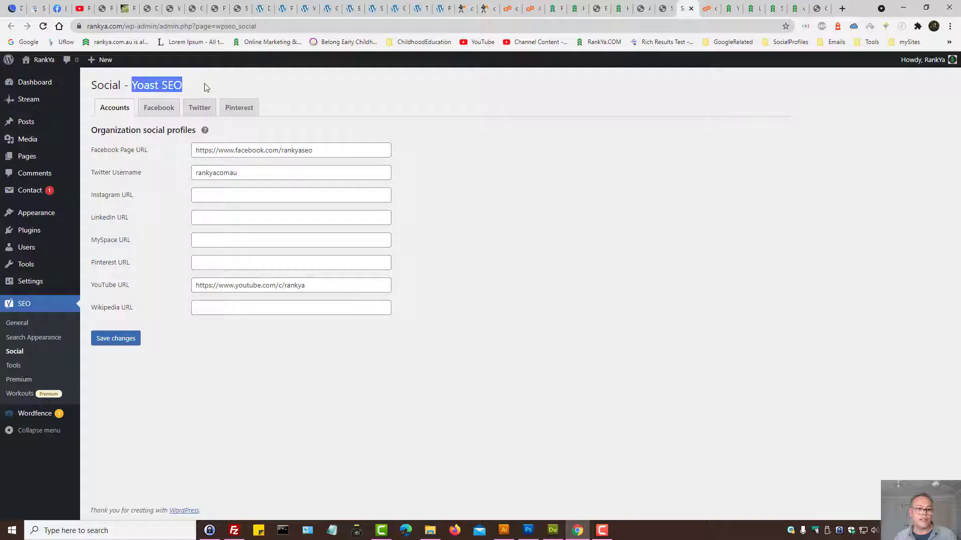
left_click(425, 155)
triple_click(272, 152)
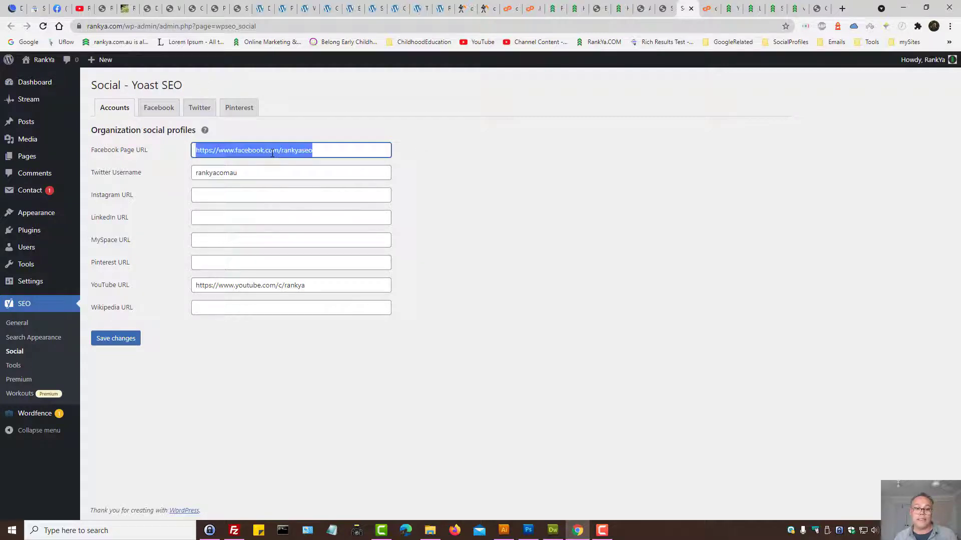
left_click(327, 158)
double_click(217, 175)
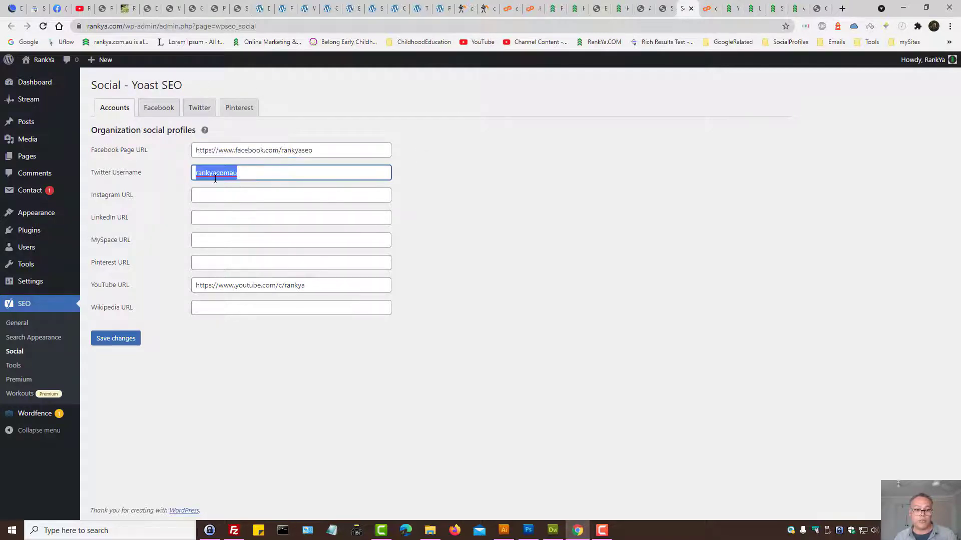
left_click(272, 178)
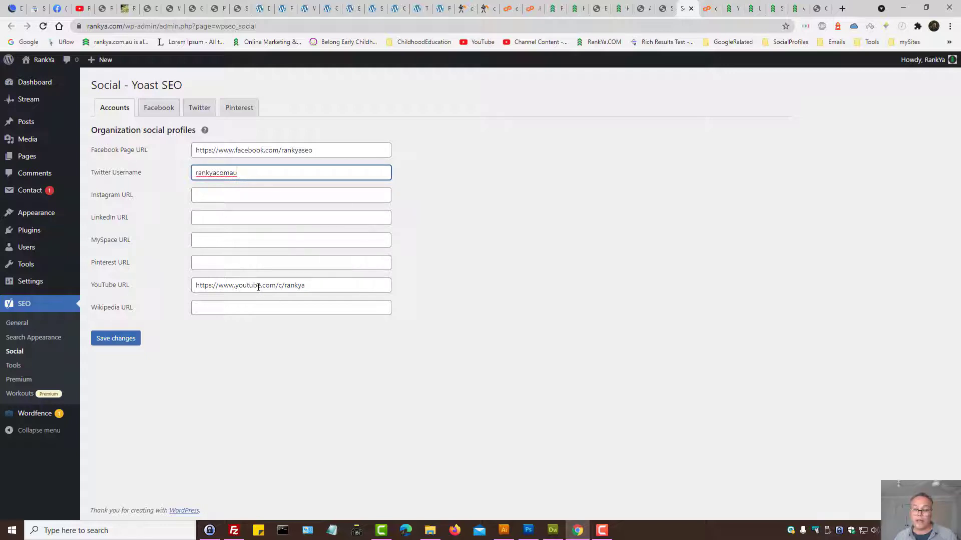
triple_click(251, 285)
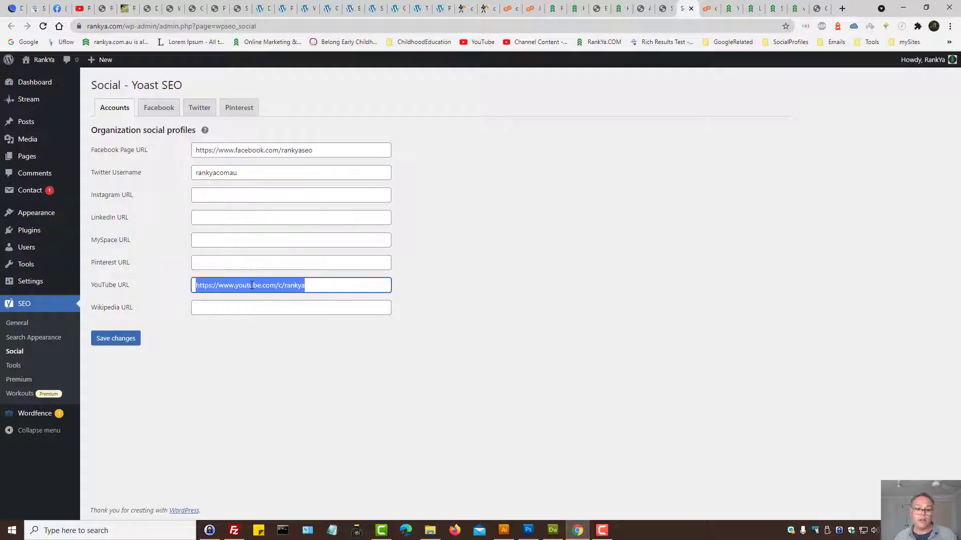
left_click(285, 285)
left_click_drag(313, 284, 192, 289)
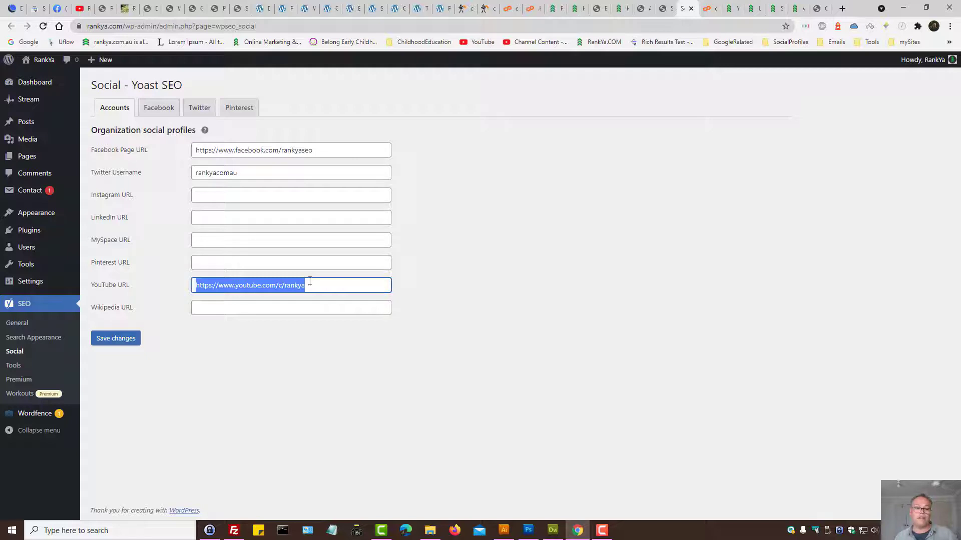
left_click(512, 242)
Set Add Open Graph meta data to Disabled in the Facebook settings
left_click(160, 107)
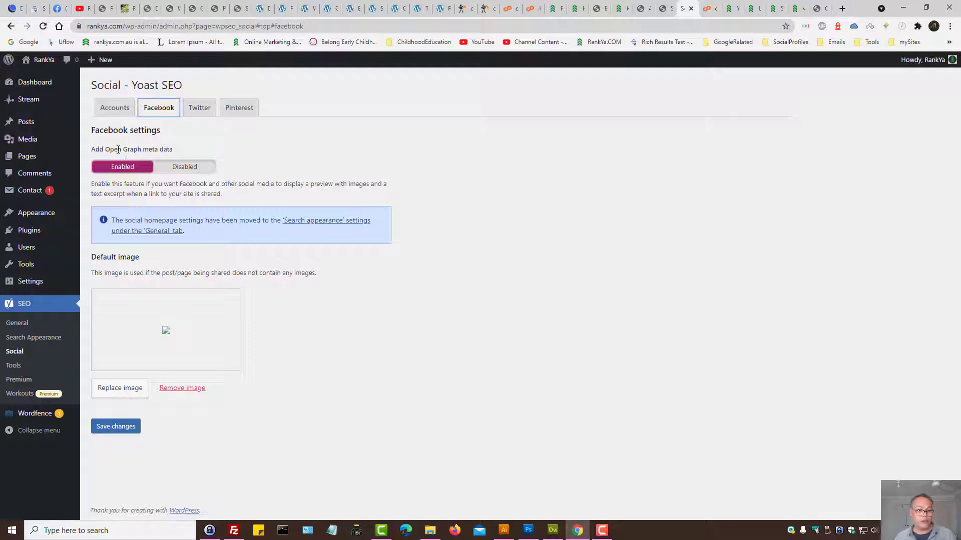
left_click_drag(107, 148, 181, 150)
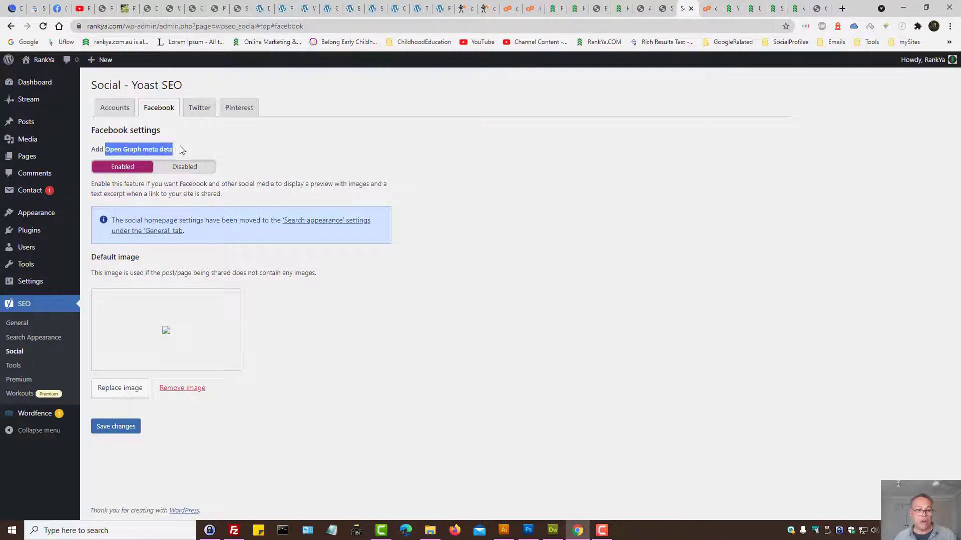
left_click(210, 151)
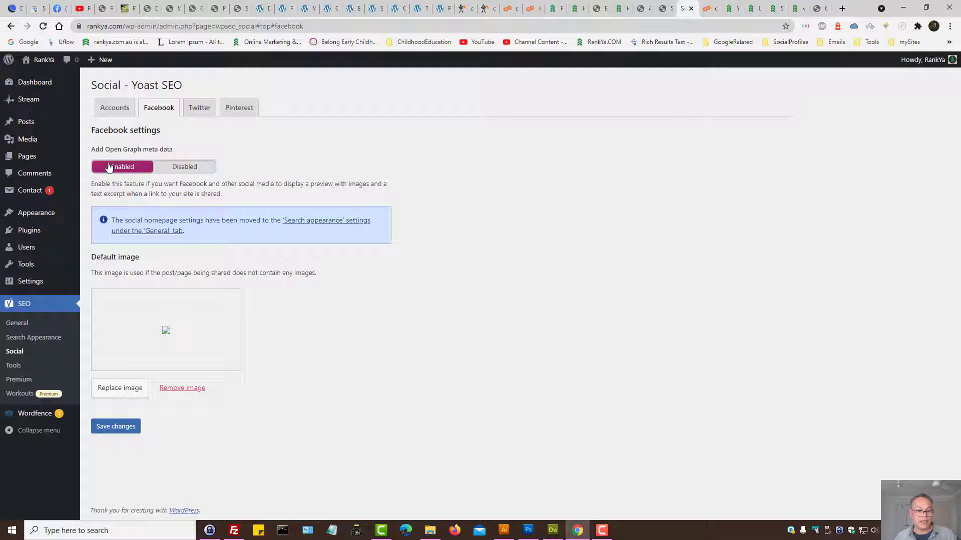
left_click(189, 168)
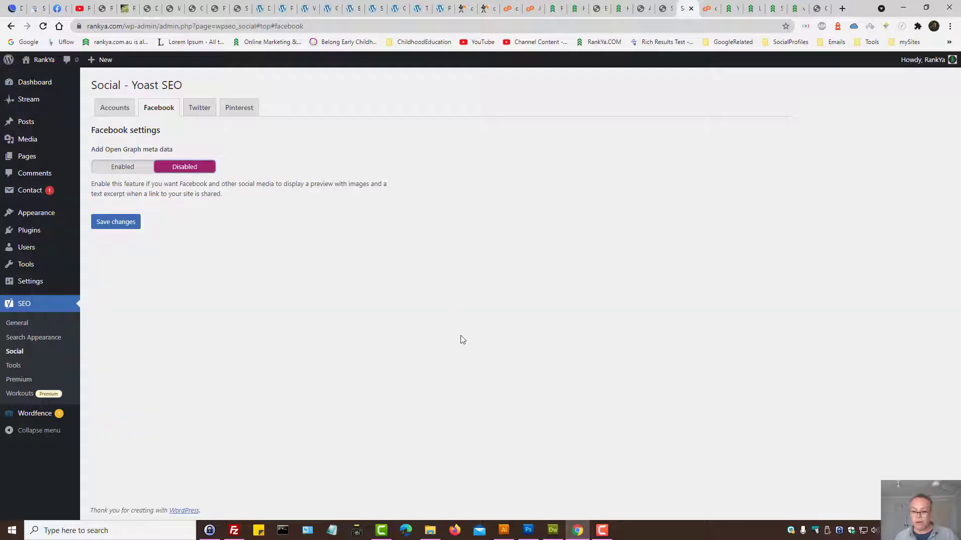
Switch to Dreamweaver, open the theme's functions.php and view the code at its end
left_click(571, 529)
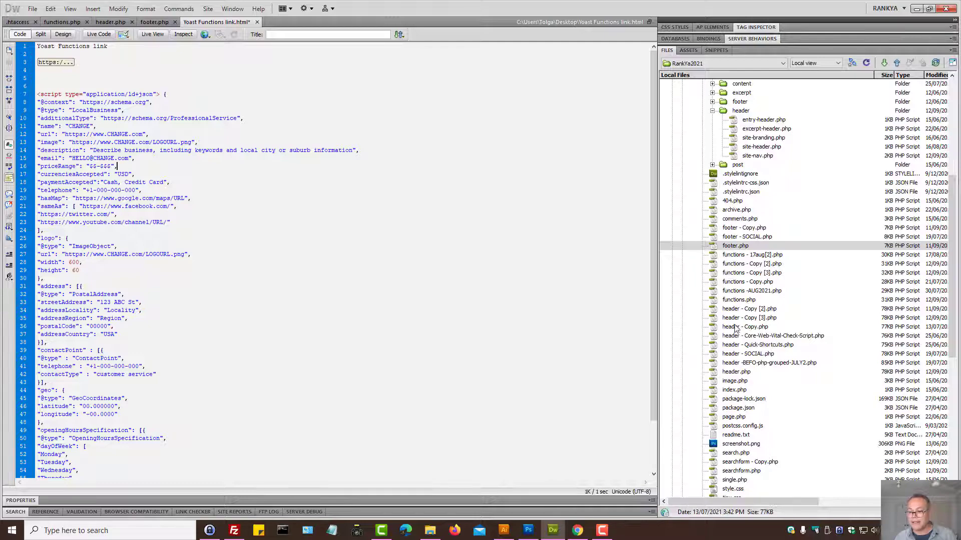
left_click(734, 300)
double_click(734, 301)
left_click_drag(651, 143, 648, 455)
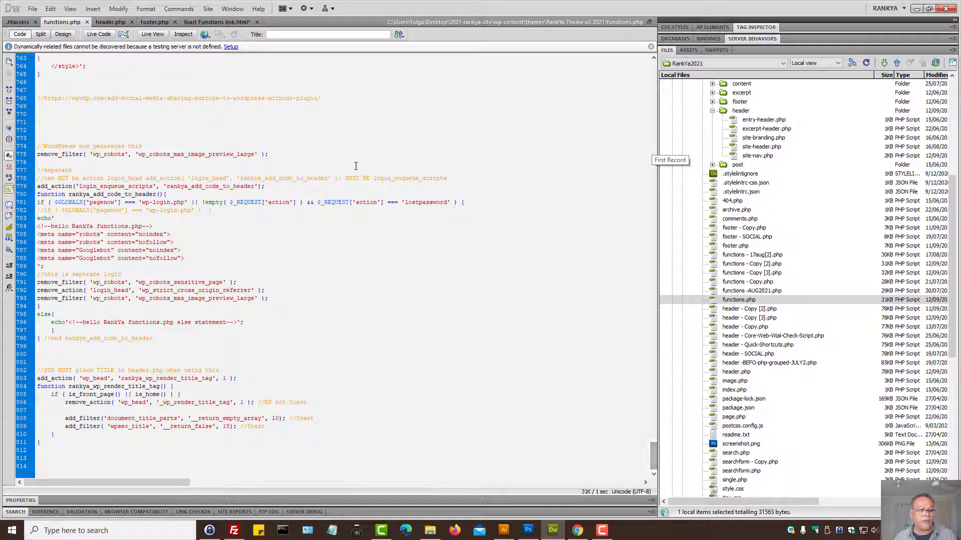
Open the theme's header.php and view the meta tag code in its head section
double_click(735, 372)
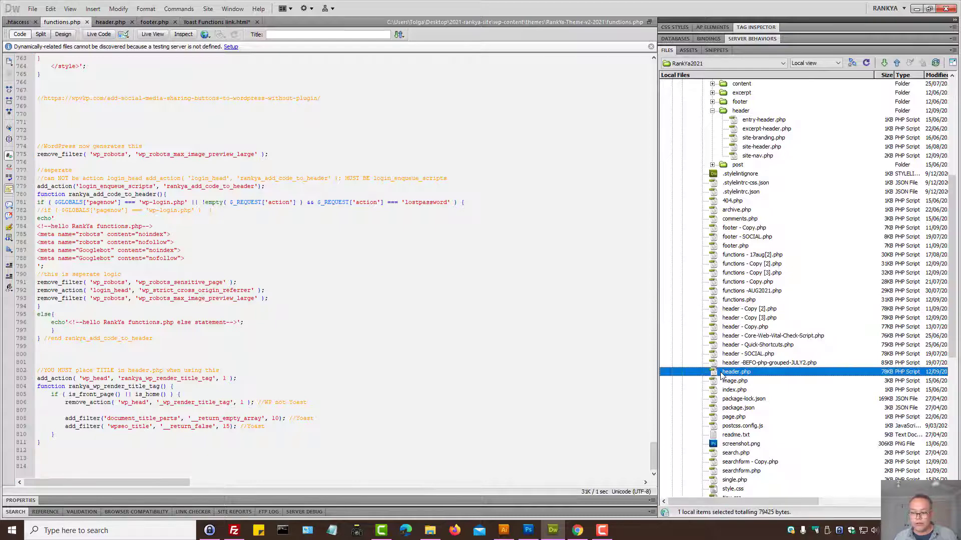
scroll(325, 372, "down", 1)
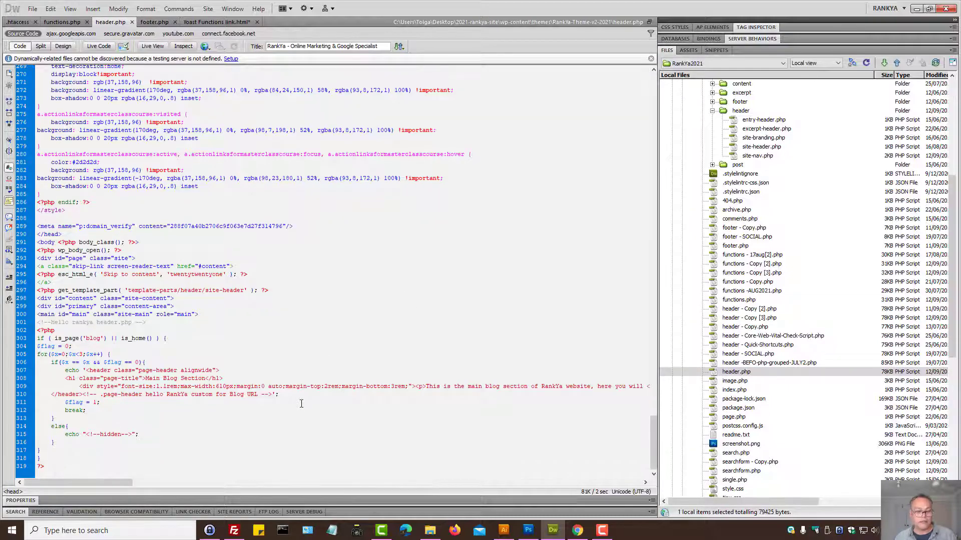
scroll(274, 381, "up", 20)
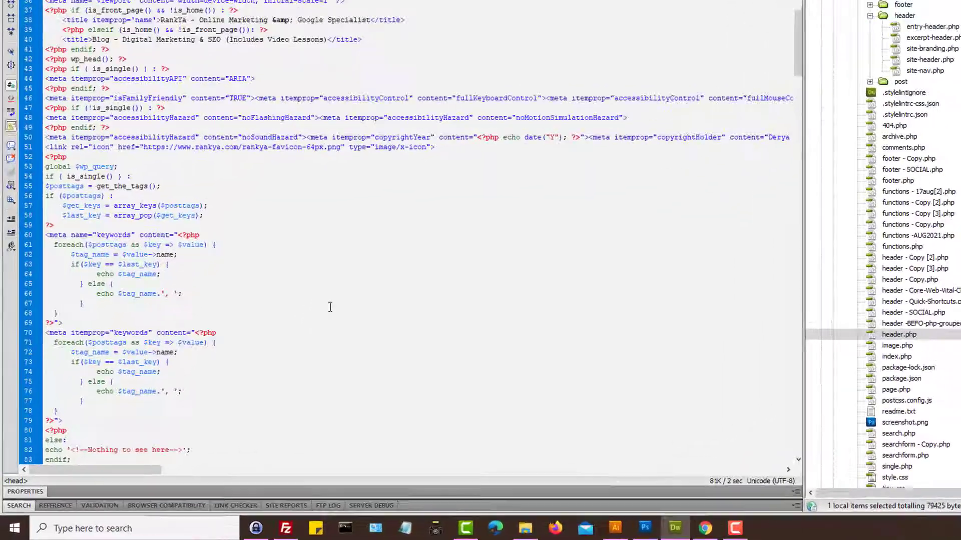
Examine the Open Graph and Twitter meta tag code further down in header.php
scroll(329, 307, "down", 20)
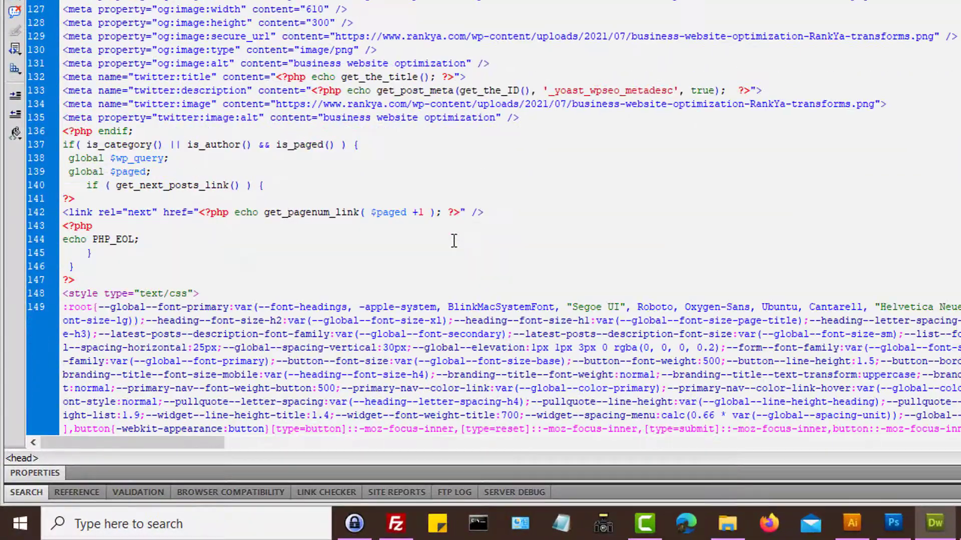
left_click_drag(603, 133, 65, 48)
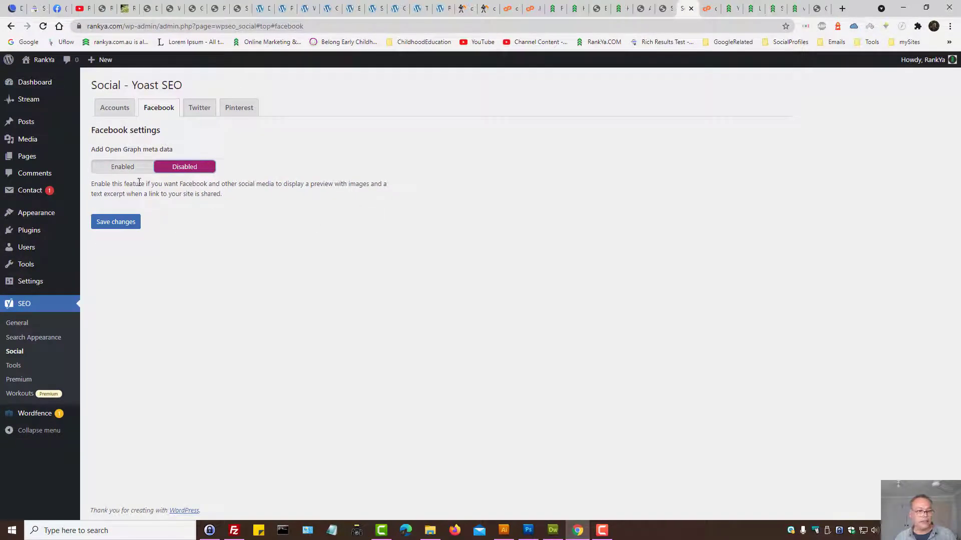
Set Add Open Graph meta data to Enabled in the Facebook settings and use the "Clickable Elements Too Close Together" picture as the default image
left_click(120, 169)
left_click_drag(99, 149, 172, 149)
left_click(310, 321)
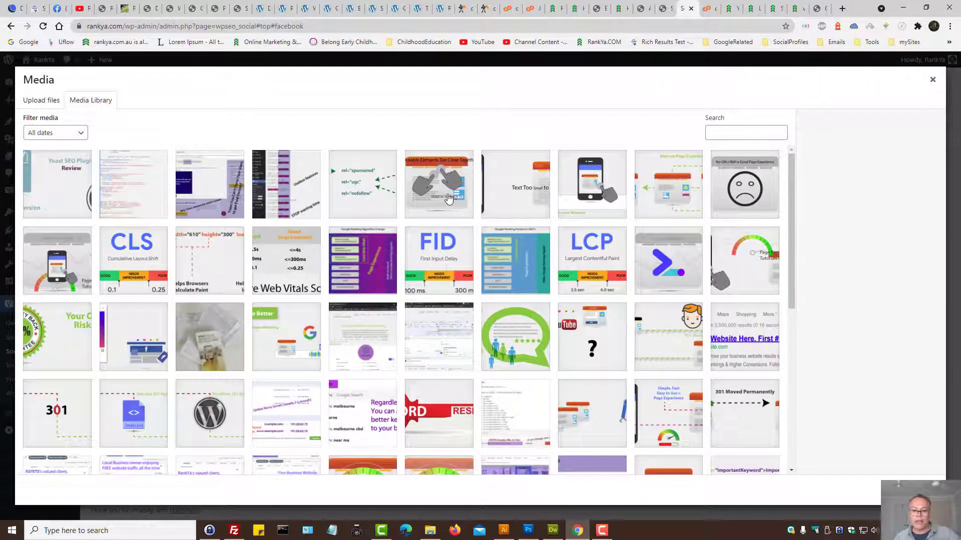
left_click(451, 200)
left_click(920, 490)
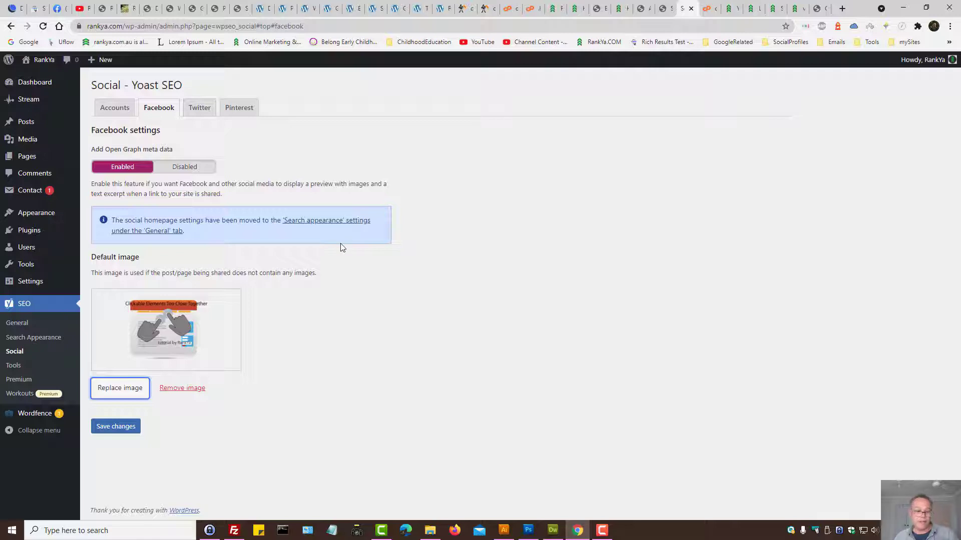
left_click(249, 183)
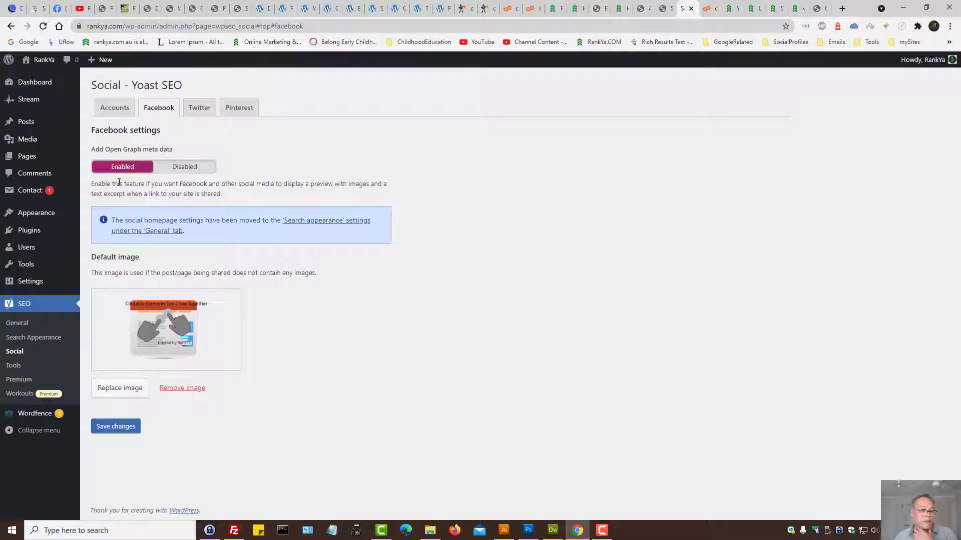
left_click_drag(117, 185, 298, 184)
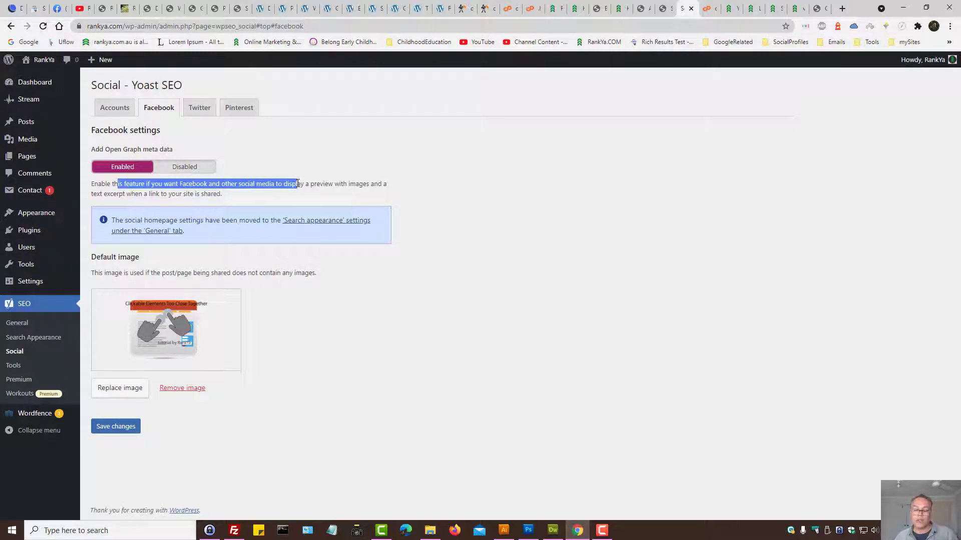
left_click(328, 181)
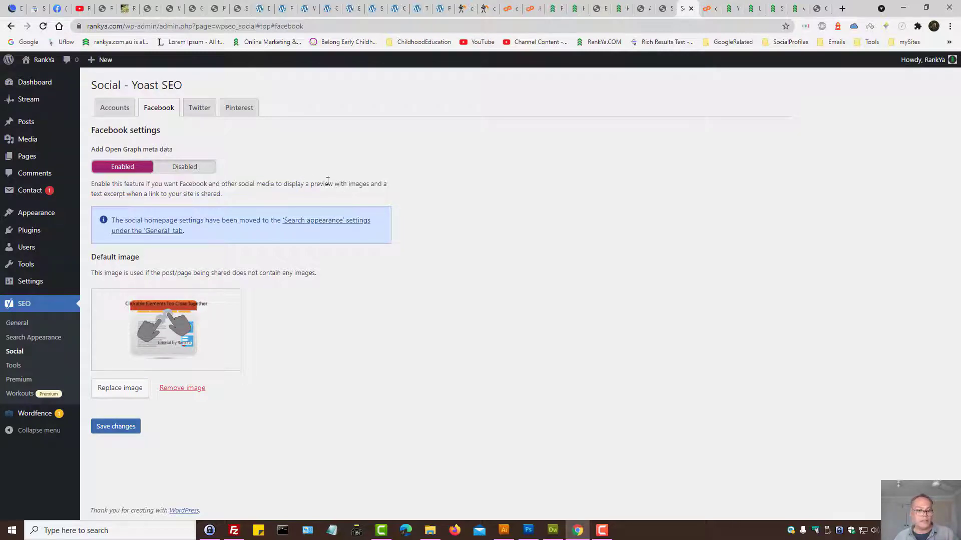
Review the Twitter and Pinterest social settings, checking the site's "How to Use Yoast SEO Plugin 2022" post in between
left_click(201, 109)
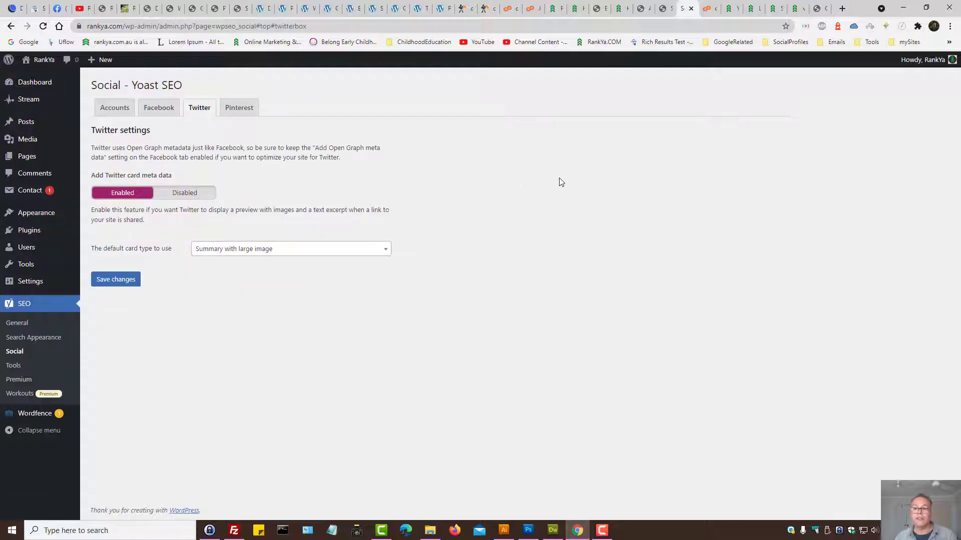
left_click(621, 9)
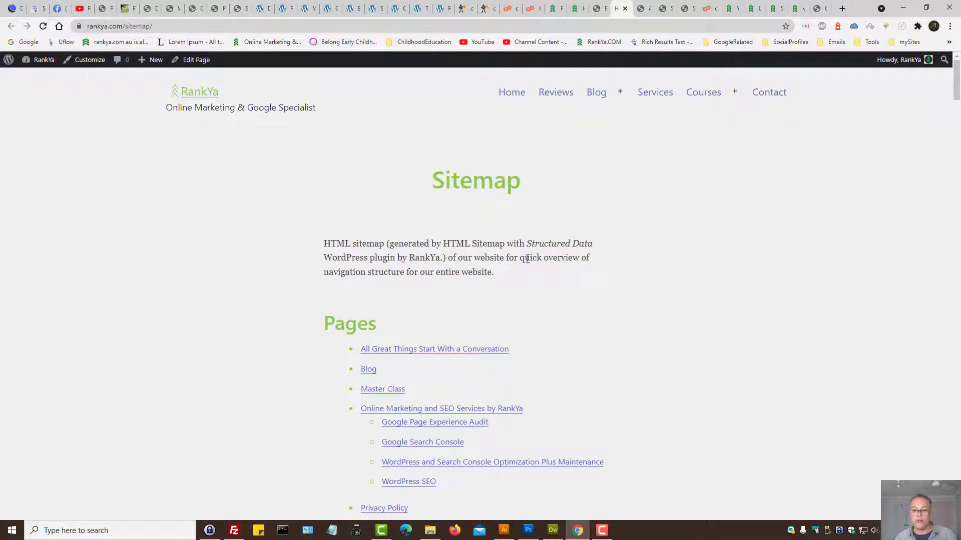
left_click(576, 9)
scroll(528, 251, "up", 20)
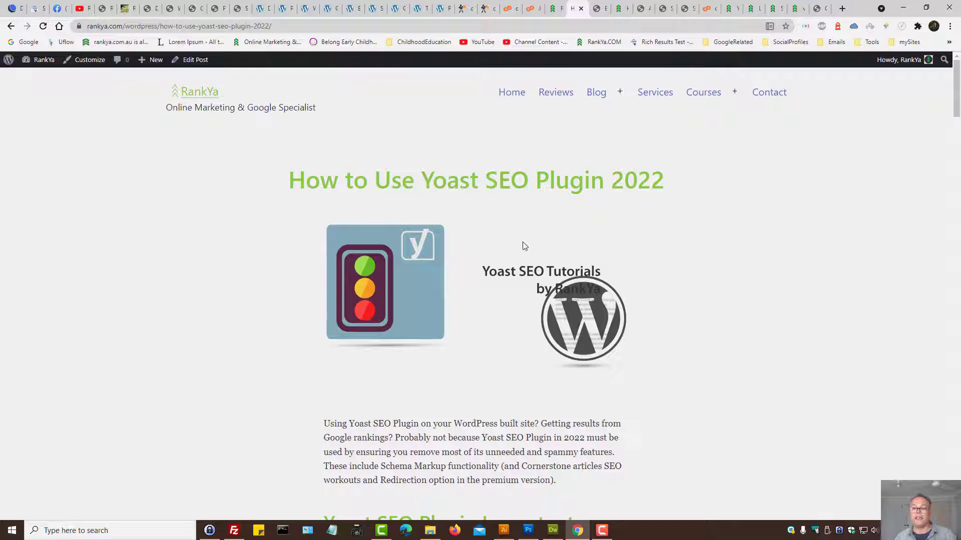
left_click(683, 8)
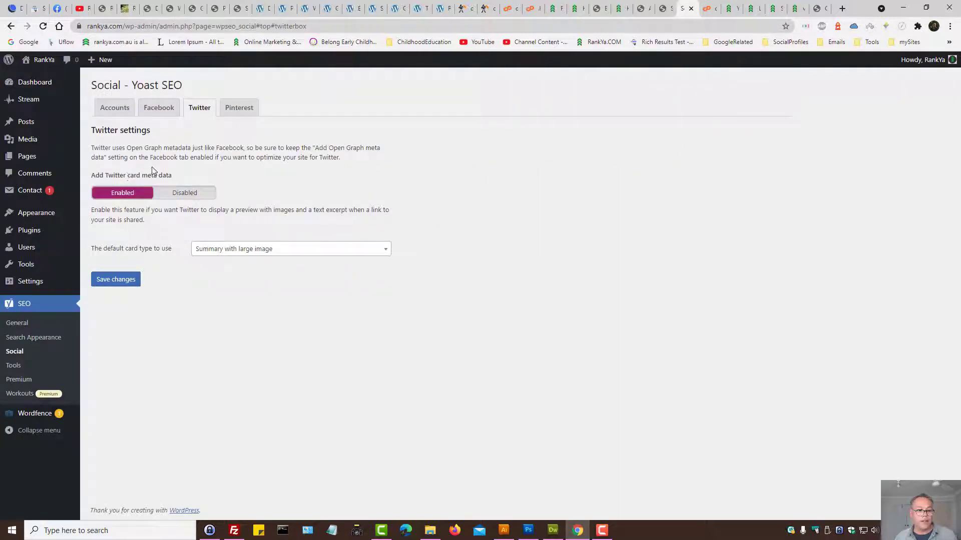
left_click(238, 108)
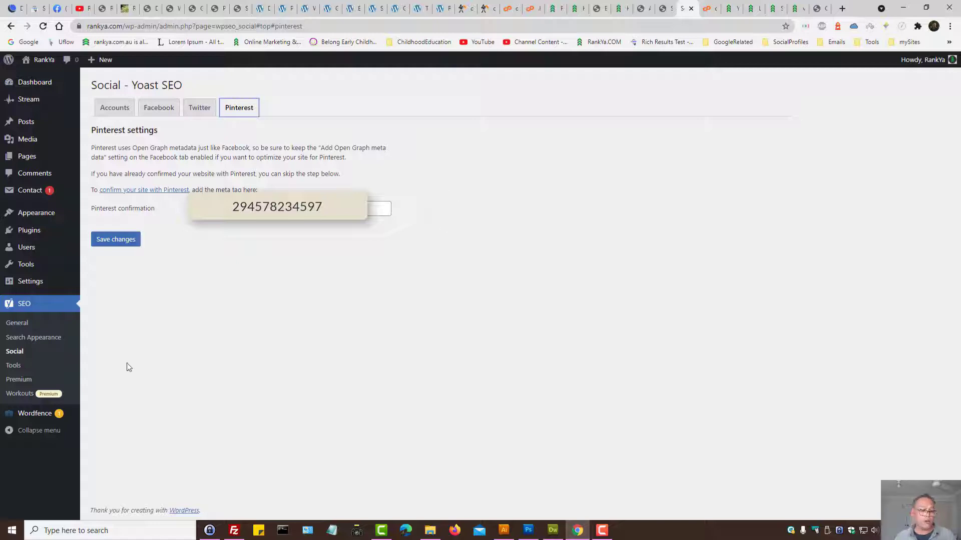
Generate an export of the Yoast SEO settings with the plugin's Import and Export tool
left_click(13, 366)
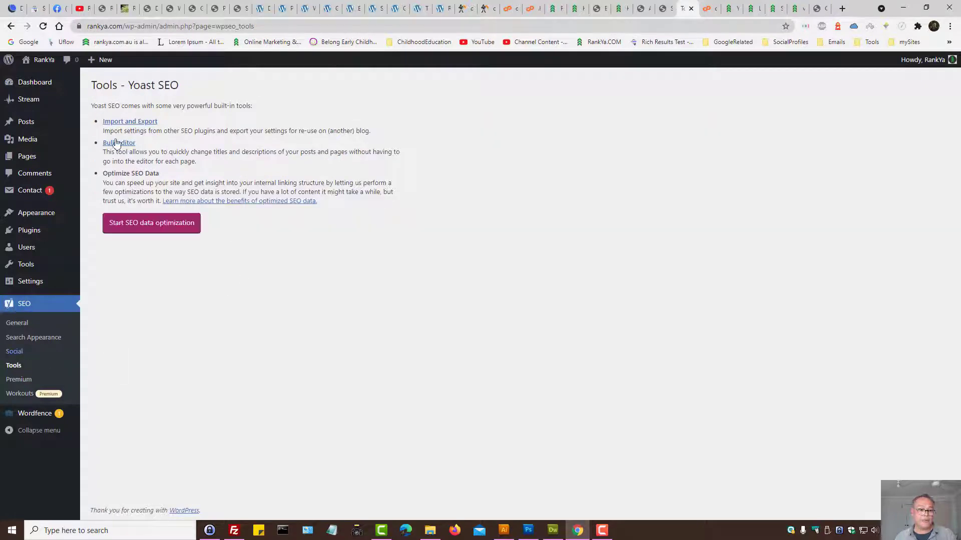
left_click(121, 121)
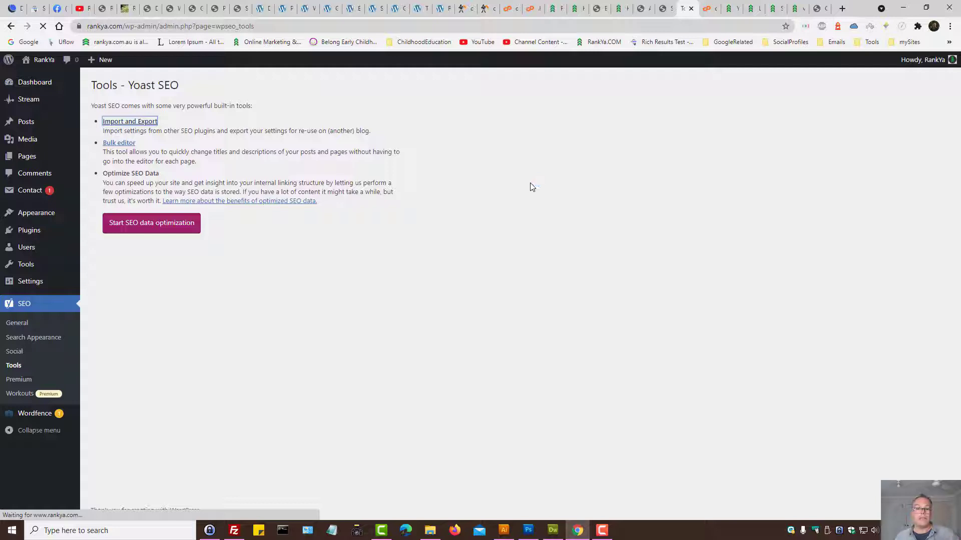
left_click(181, 129)
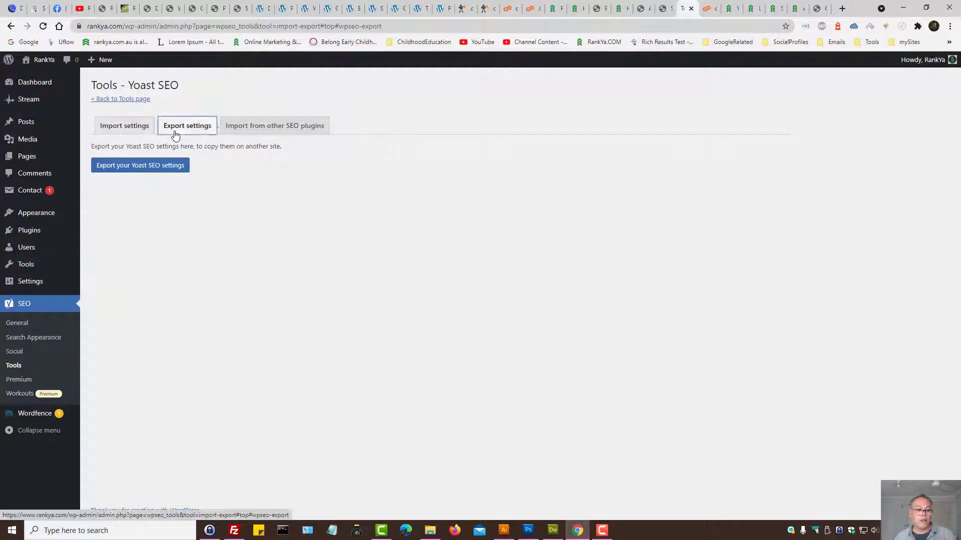
left_click(165, 168)
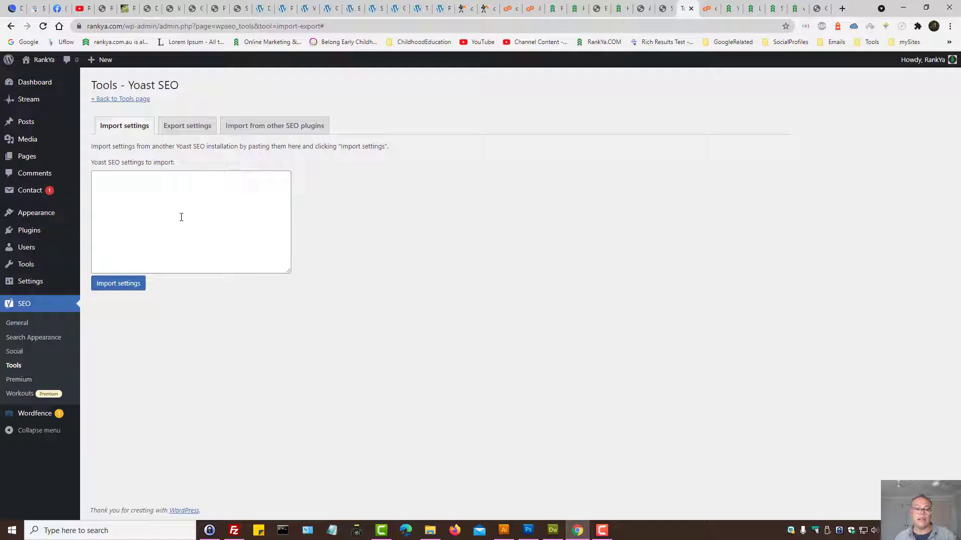
left_click(184, 131)
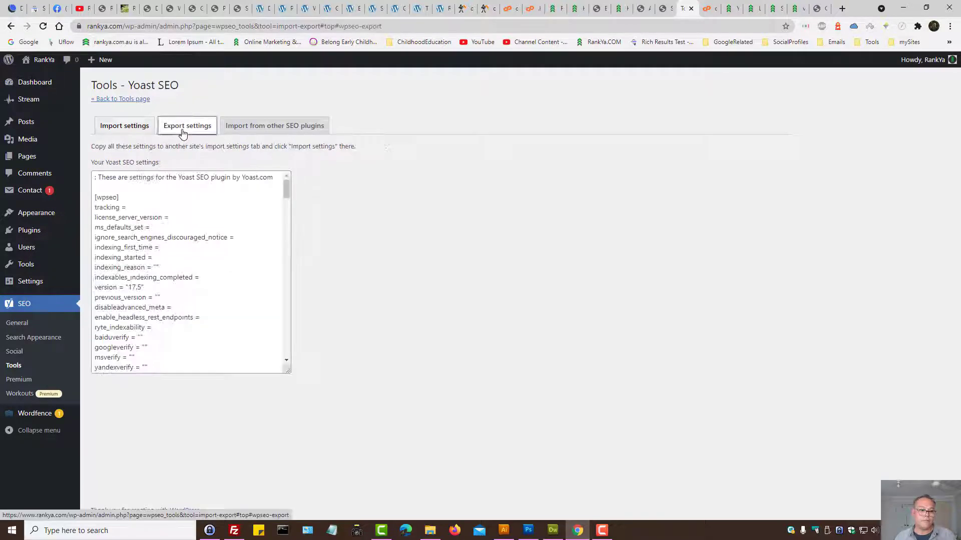
Copy the entire exported Yoast SEO settings text and paste it into a blank Notepad document
left_click(164, 260)
key("ctrl+a")
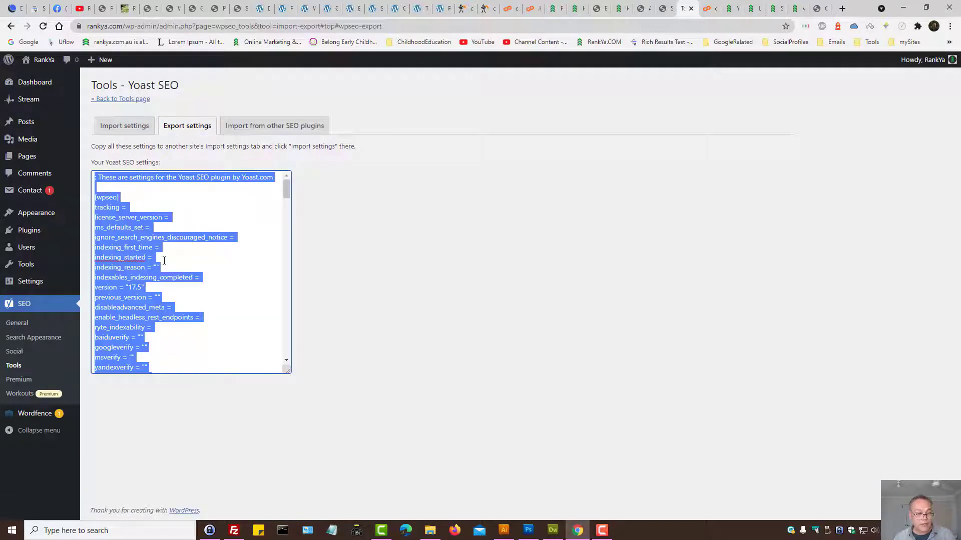
right_click(132, 229)
left_click(160, 268)
left_click(324, 495)
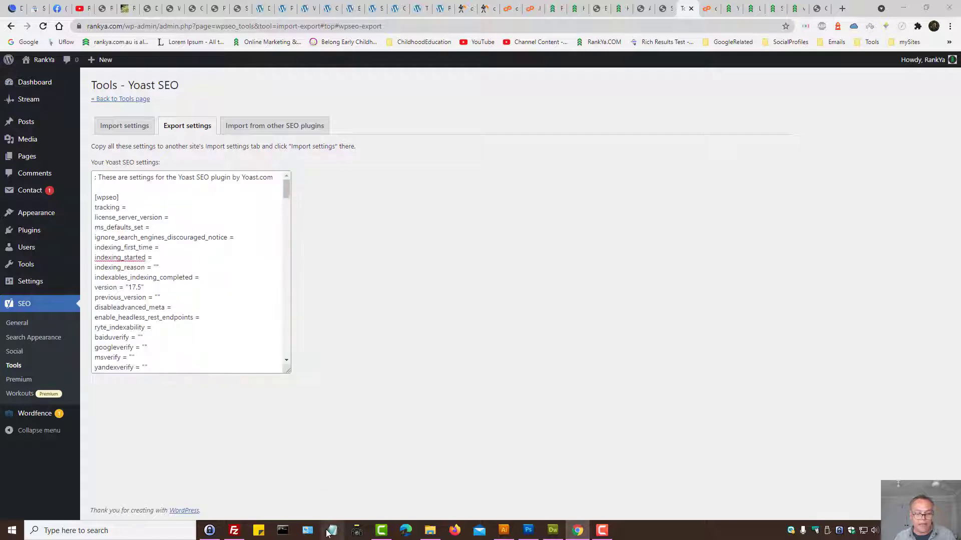
left_click(328, 531)
key("ctrl+v")
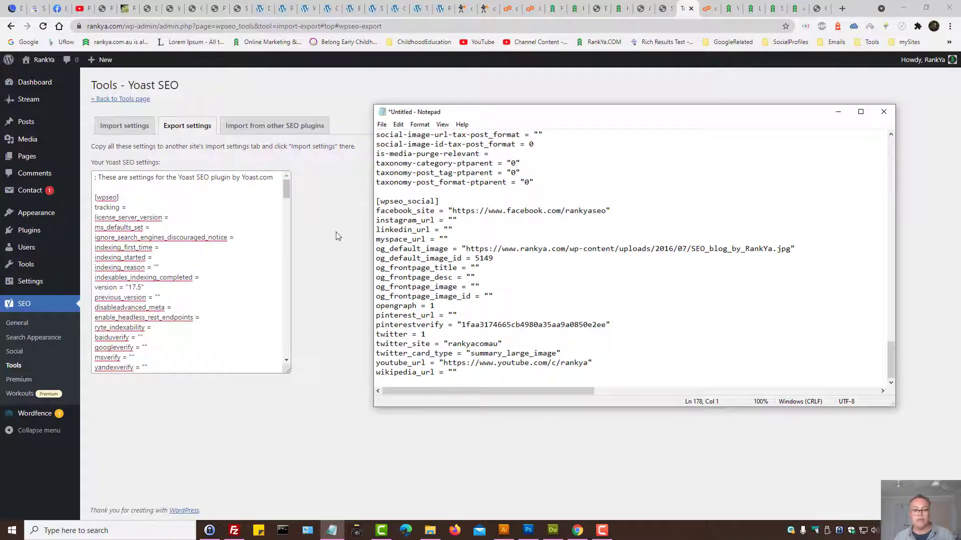
Save the exported settings text on the Desktop as yoastsetting.txt
left_click(382, 124)
left_click(408, 170)
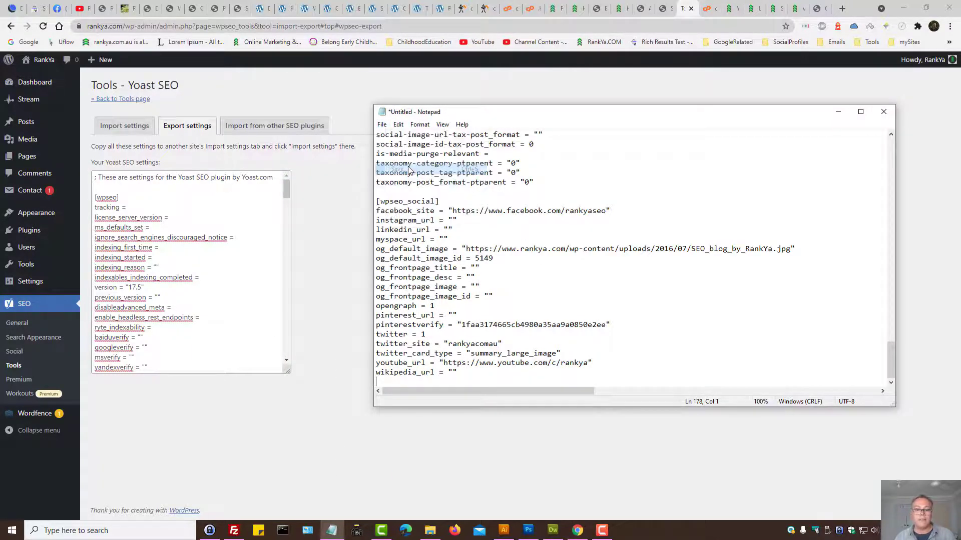
type("yoyast")
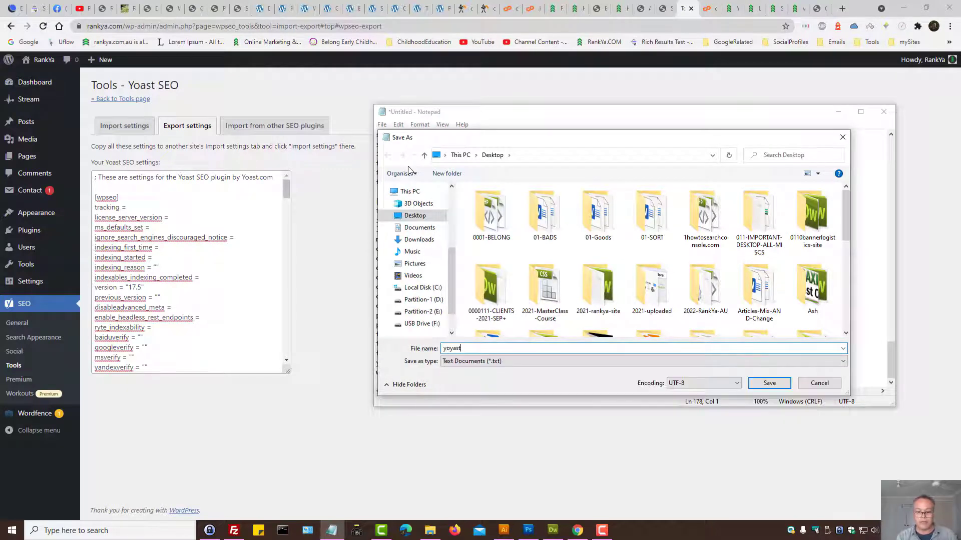
key("BackSpace")
type("as")
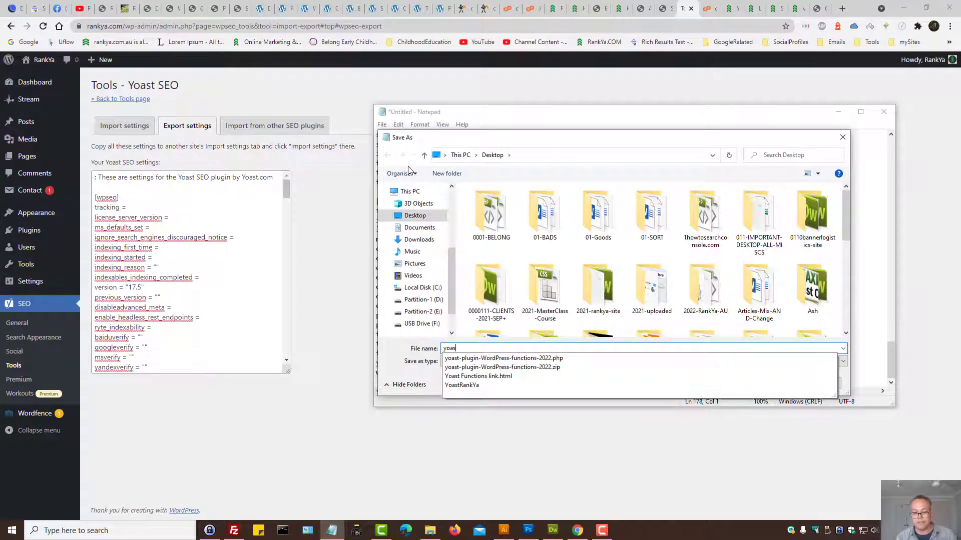
type("tsetting")
key("Return")
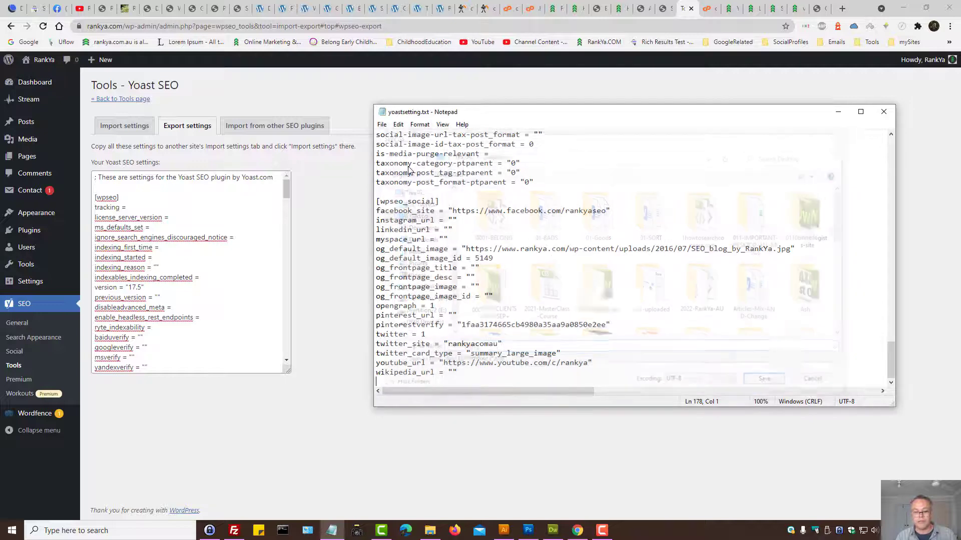
Paste the copied settings text into the Yoast SEO settings to import box
left_click(141, 130)
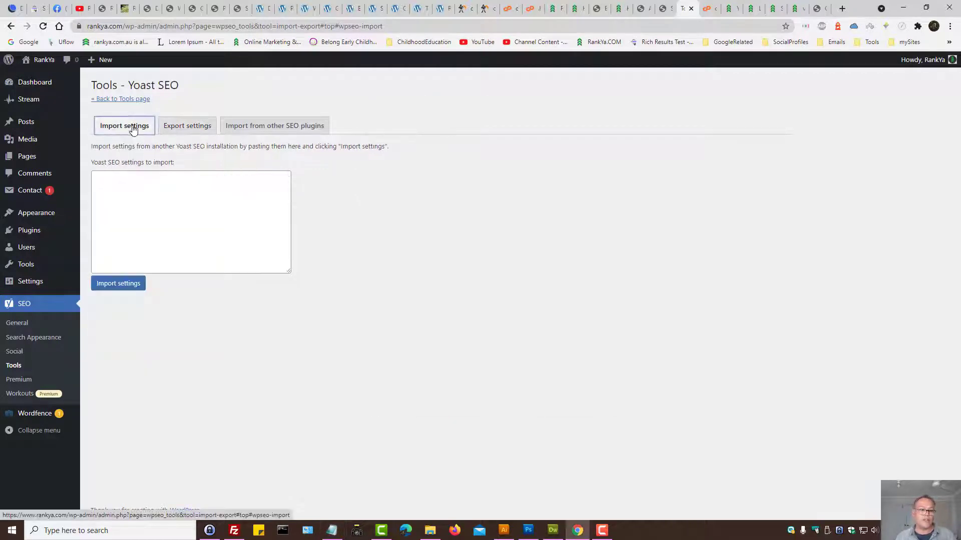
left_click(169, 199)
key("ctrl+v")
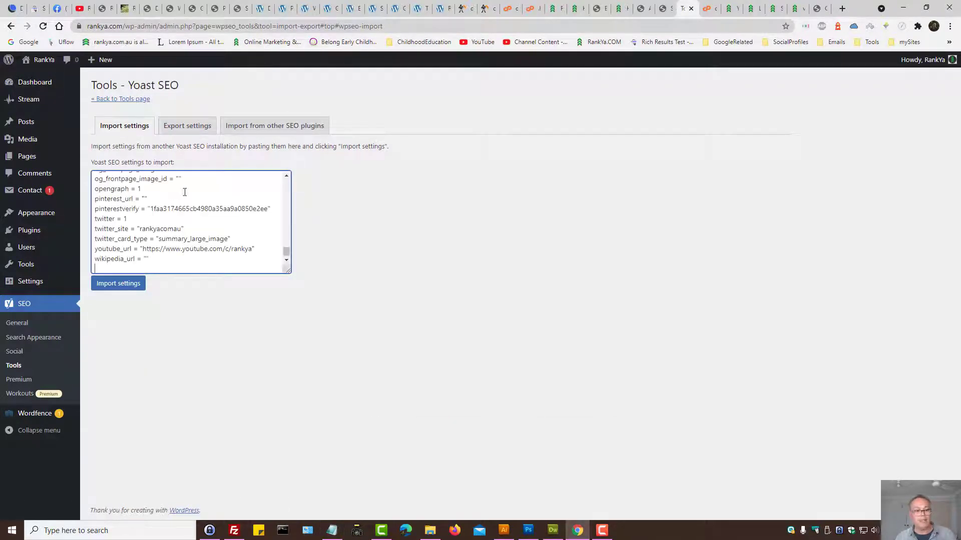
left_click(391, 262)
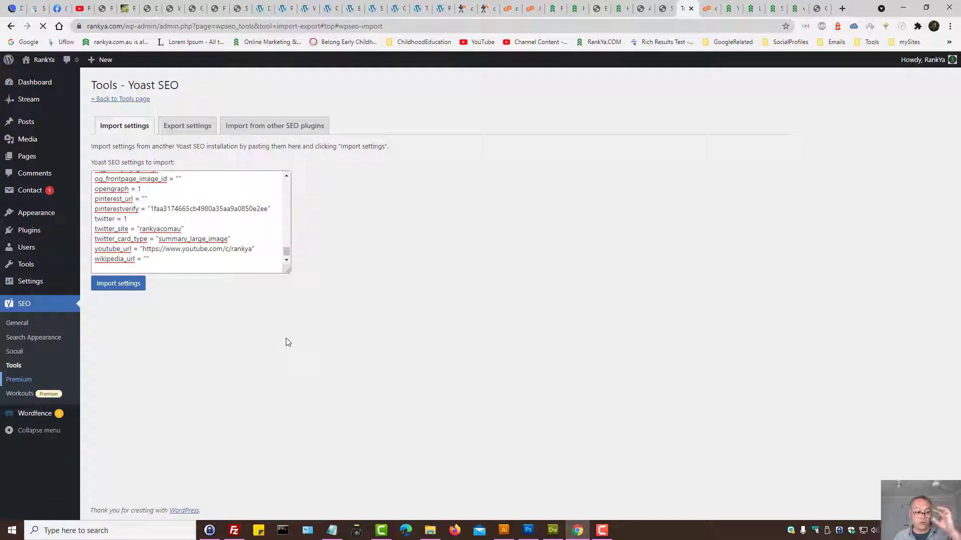
View the Yoast SEO Premium extensions page and the schema markup sample in the site's Local Business SEO post
left_click(20, 380)
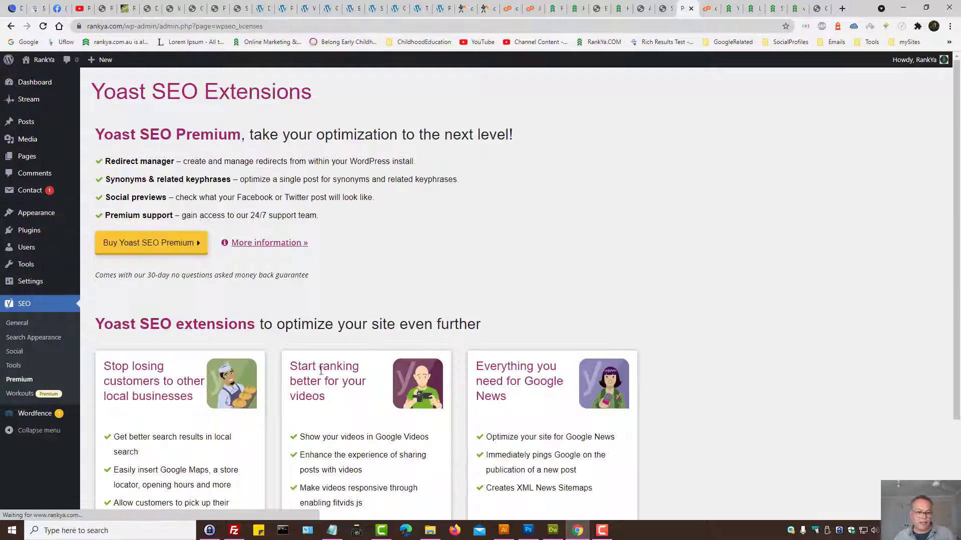
scroll(275, 354, "down", 3)
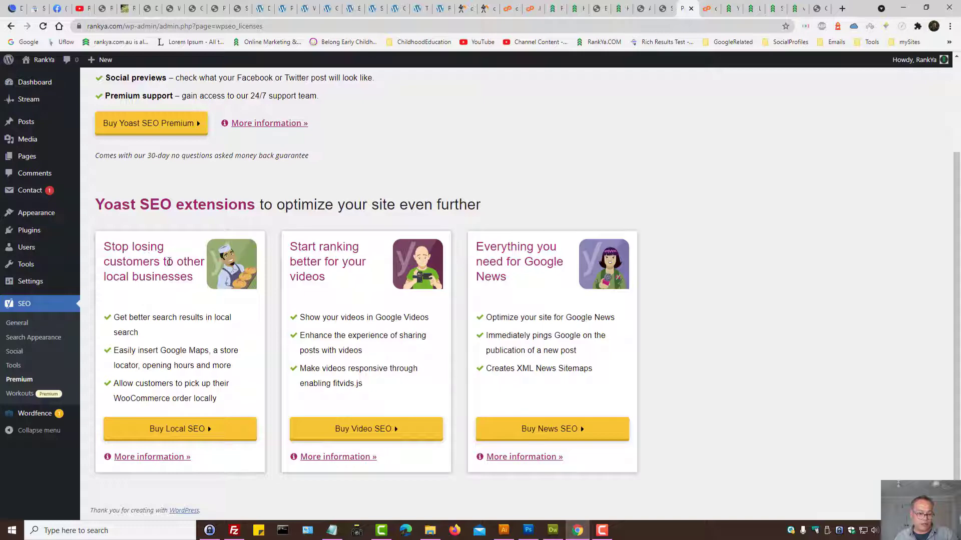
left_click(761, 6)
scroll(503, 339, "down", 15)
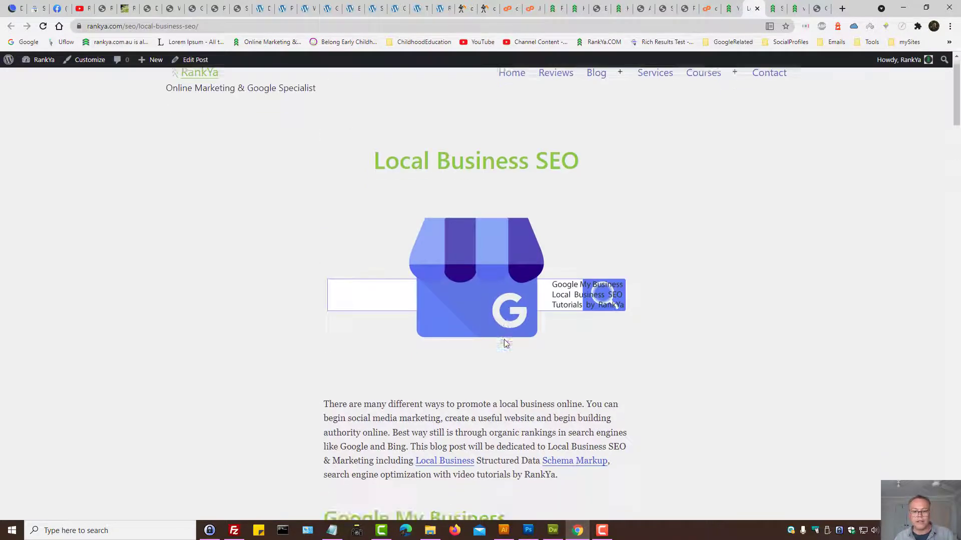
scroll(504, 345, "down", 5)
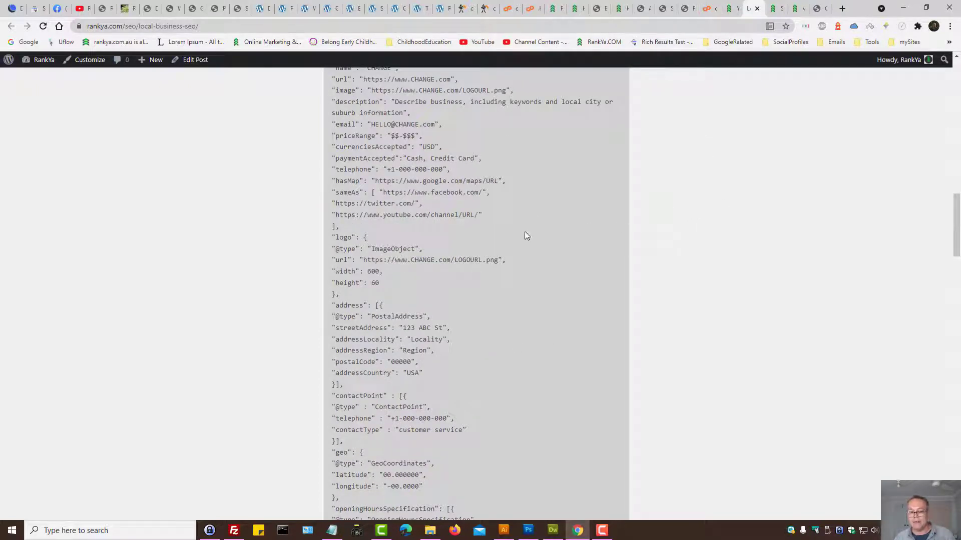
left_click(689, 9)
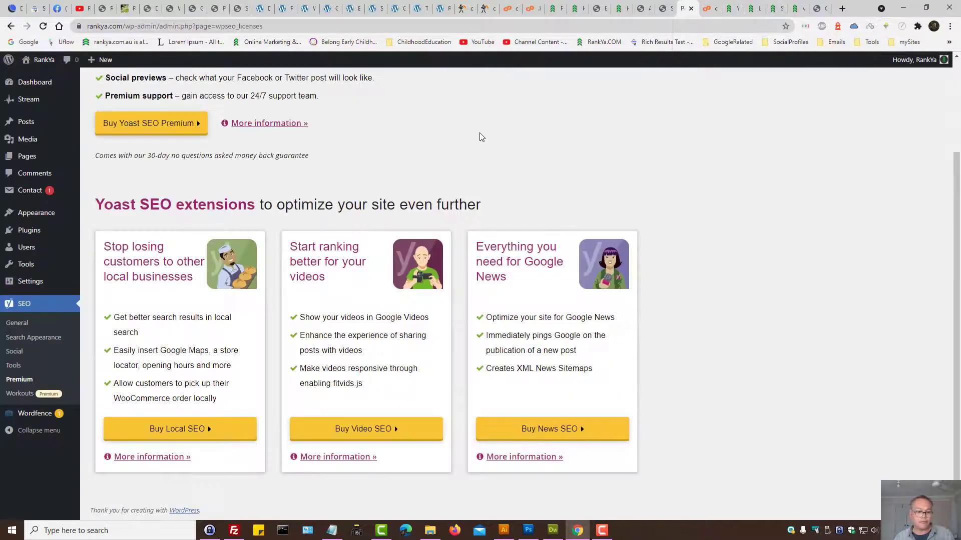
Open the SEO Workouts page and review the cornerstone approach steps
left_click(20, 393)
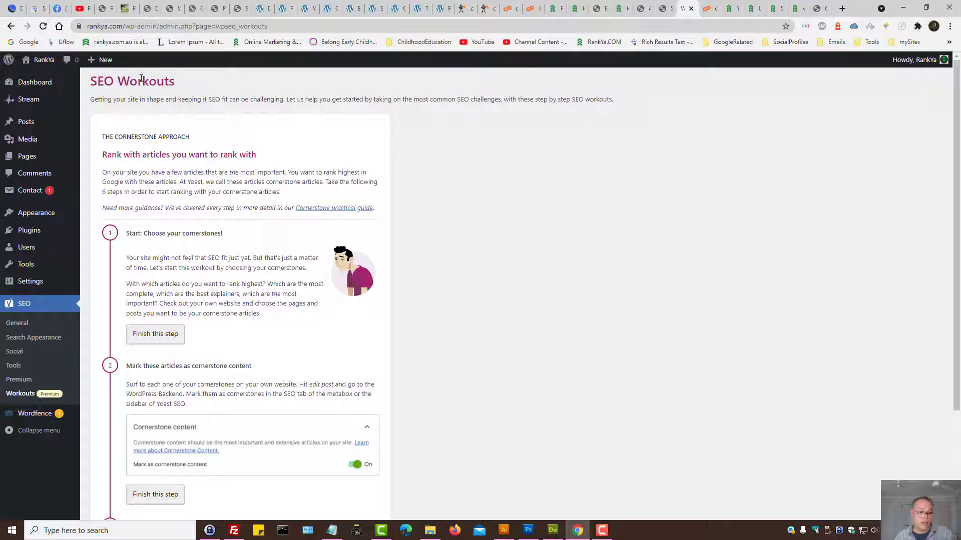
left_click_drag(118, 82, 176, 80)
left_click(269, 84)
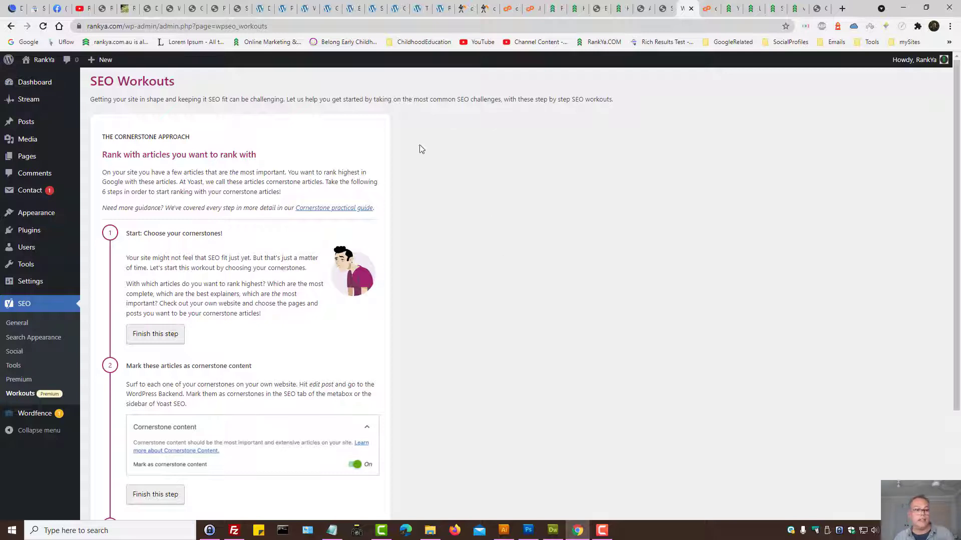
key("ctrl+2")
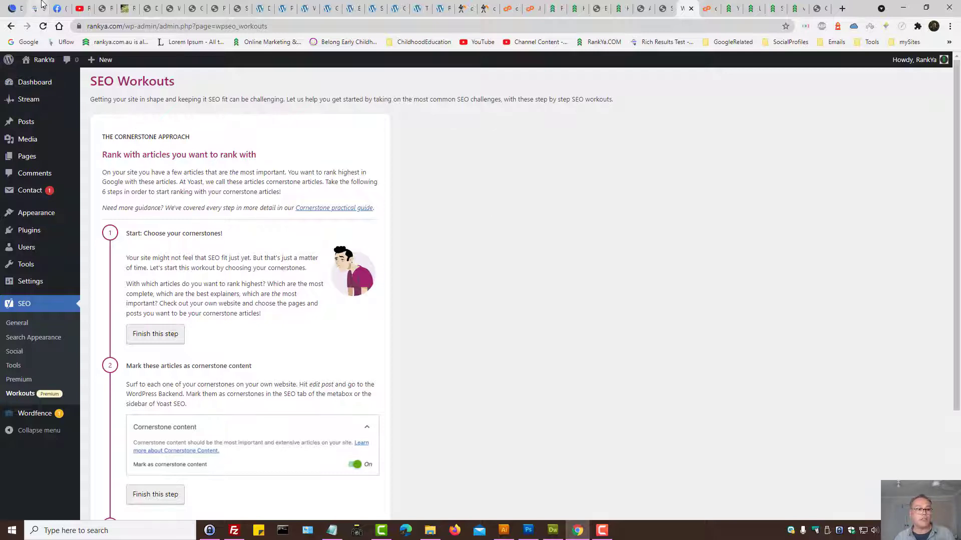
Show average position and average CTR in rankya.com's Google Search Console performance report and check the date range options
left_click(47, 151)
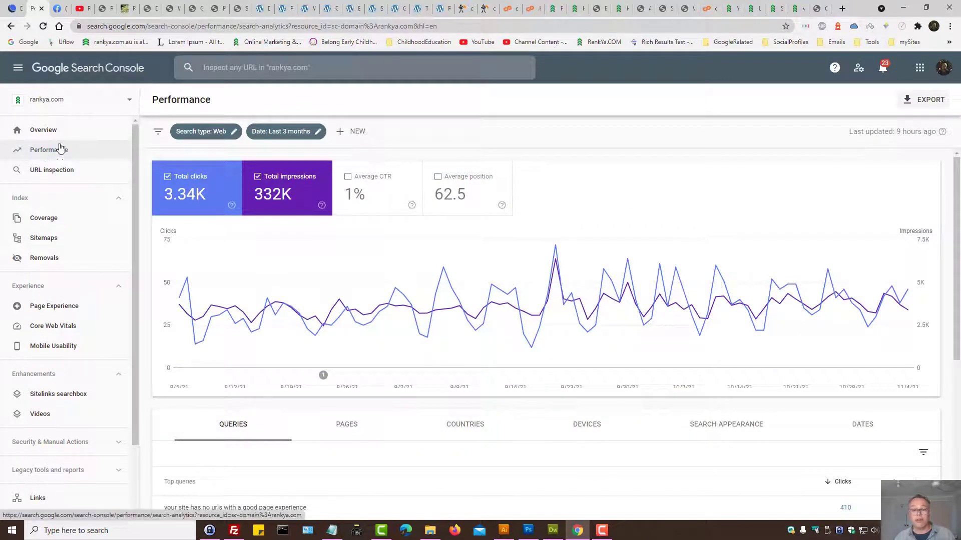
left_click(429, 186)
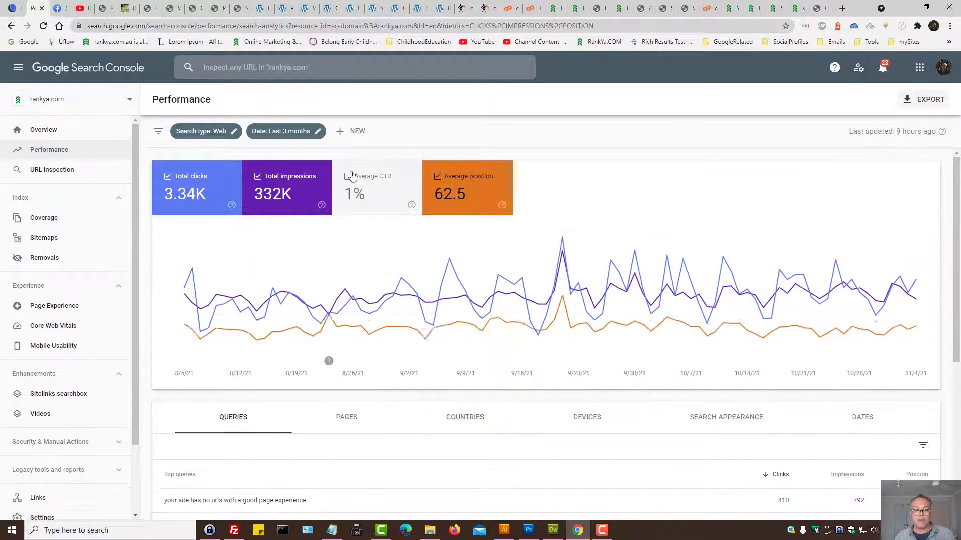
left_click(359, 183)
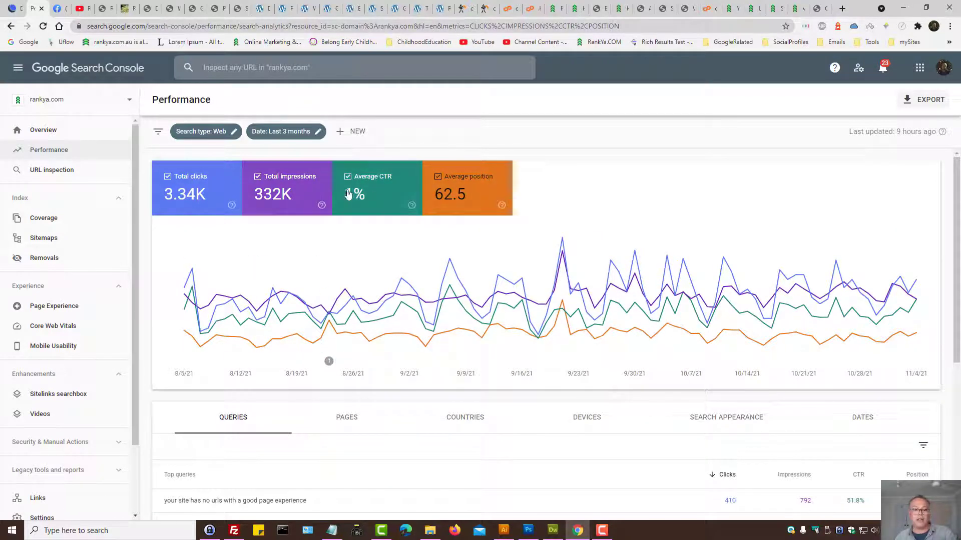
left_click(293, 137)
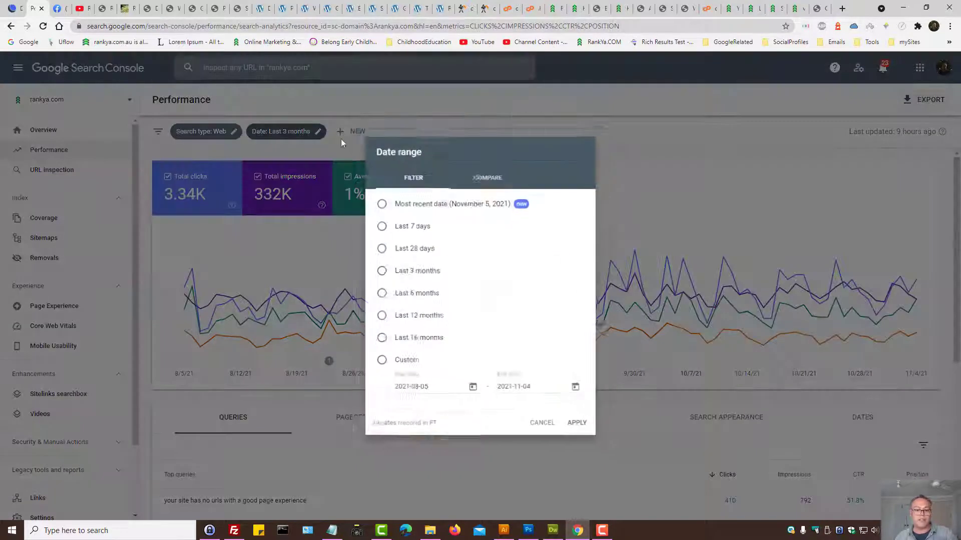
left_click(547, 434)
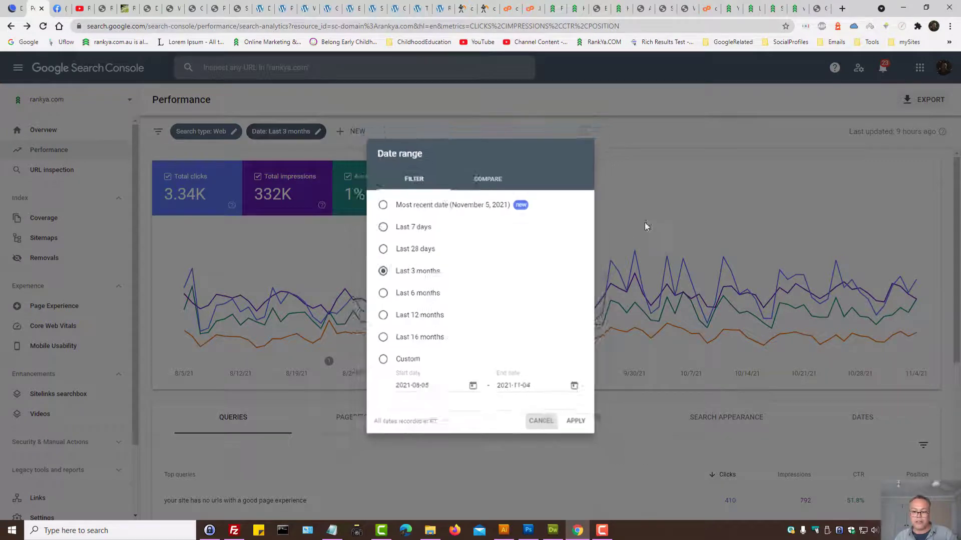
Sort the report's top queries by impressions, highest first, and take a brief look at the RankYa YouTube channel
scroll(641, 227, "down", 5)
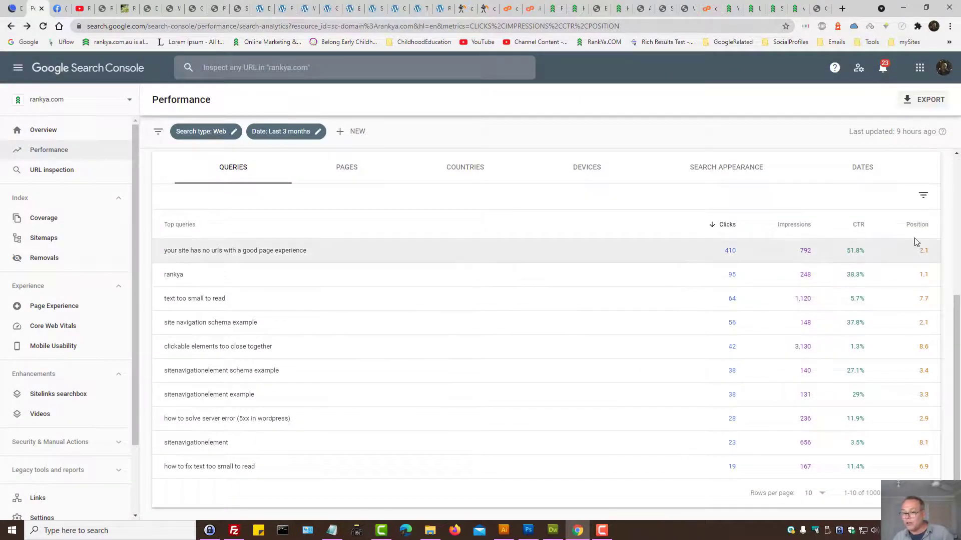
left_click(914, 224)
left_click(816, 225)
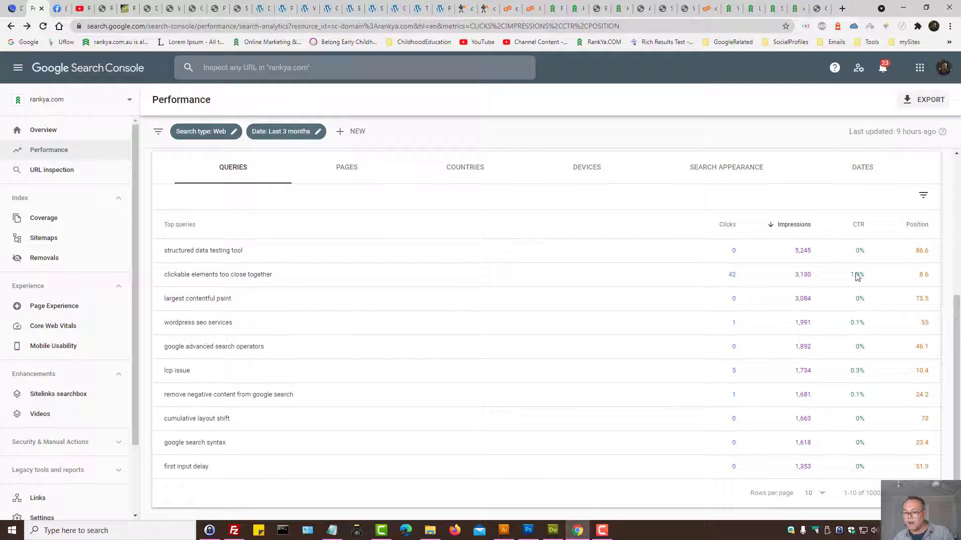
scroll(922, 280, "up", 1)
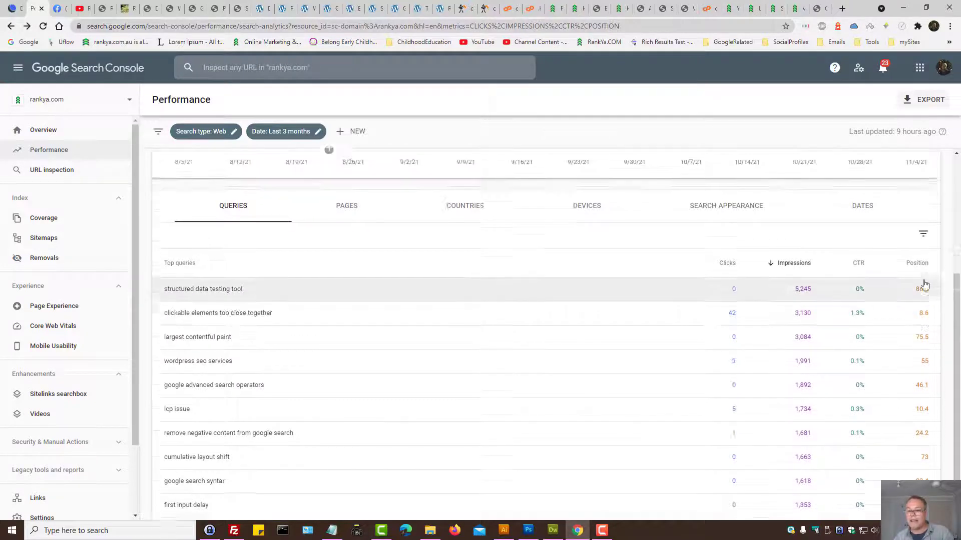
left_click(81, 8)
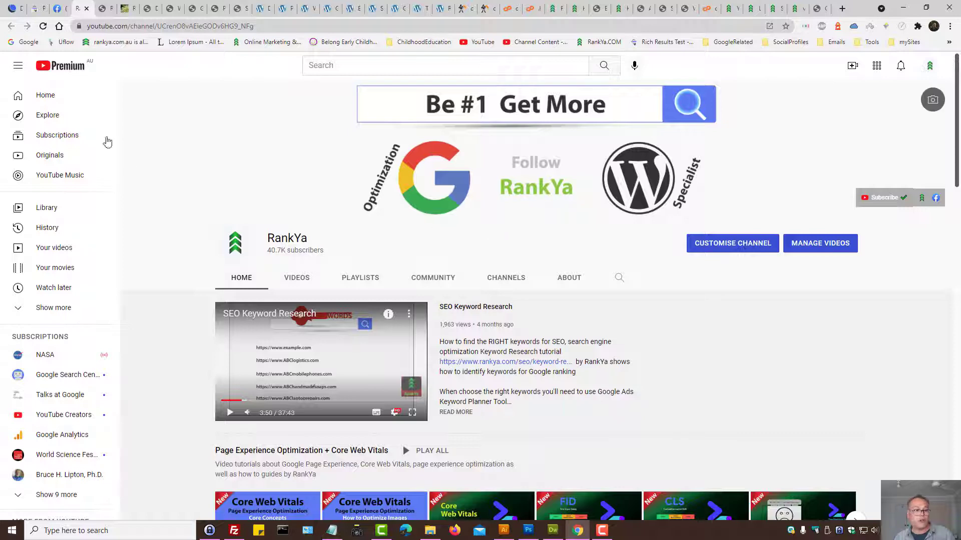
left_click(37, 9)
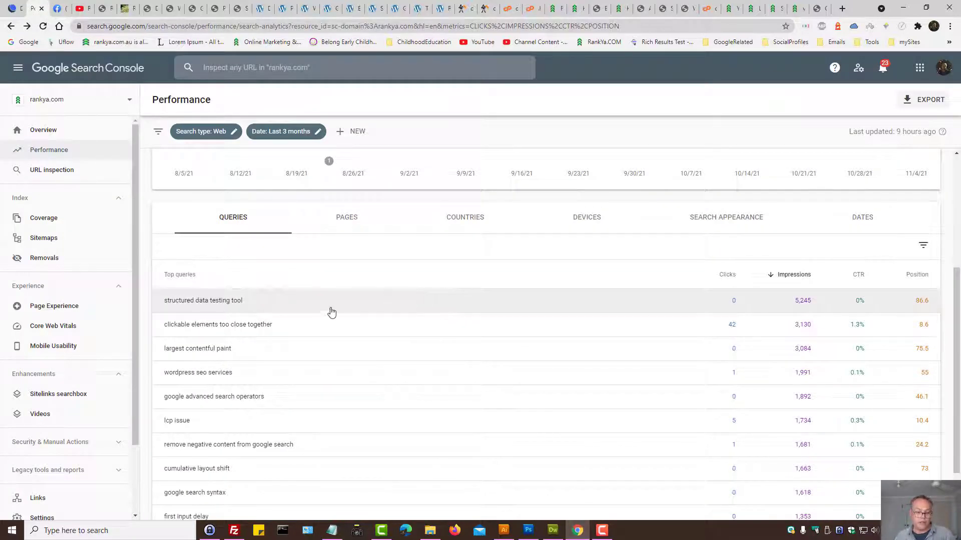
List the site's pages in the performance report, sort them by position in ascending order, and review the list
scroll(427, 315, "up", 4)
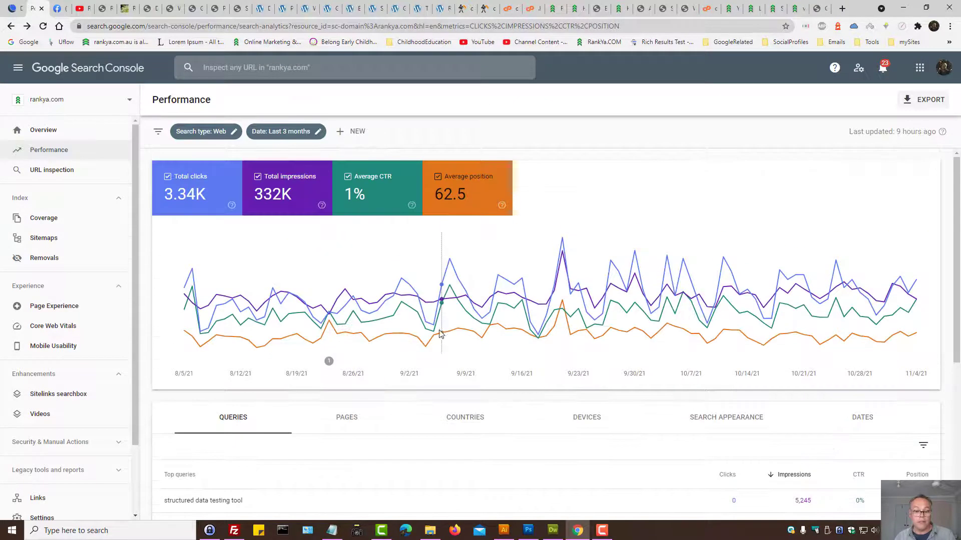
scroll(328, 361, "down", 2)
left_click(339, 324)
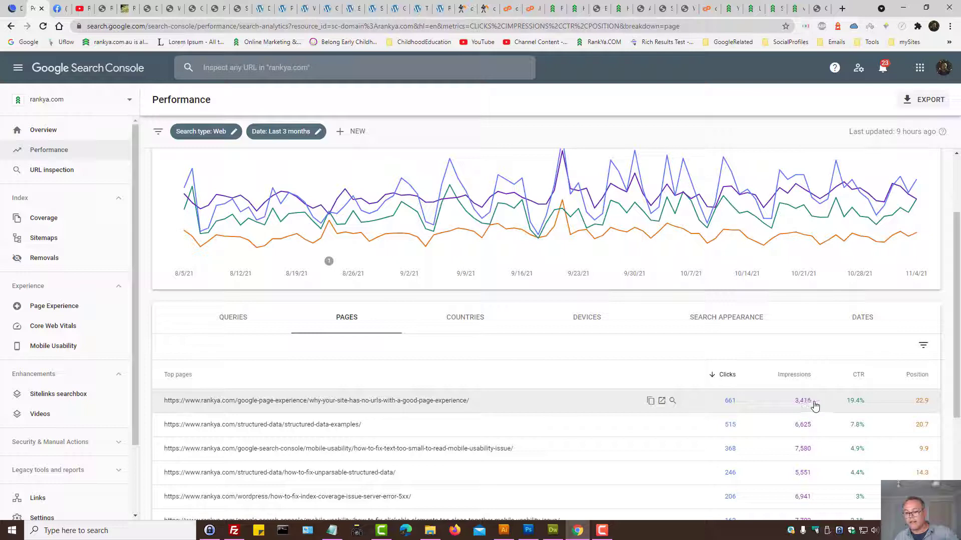
left_click(917, 375)
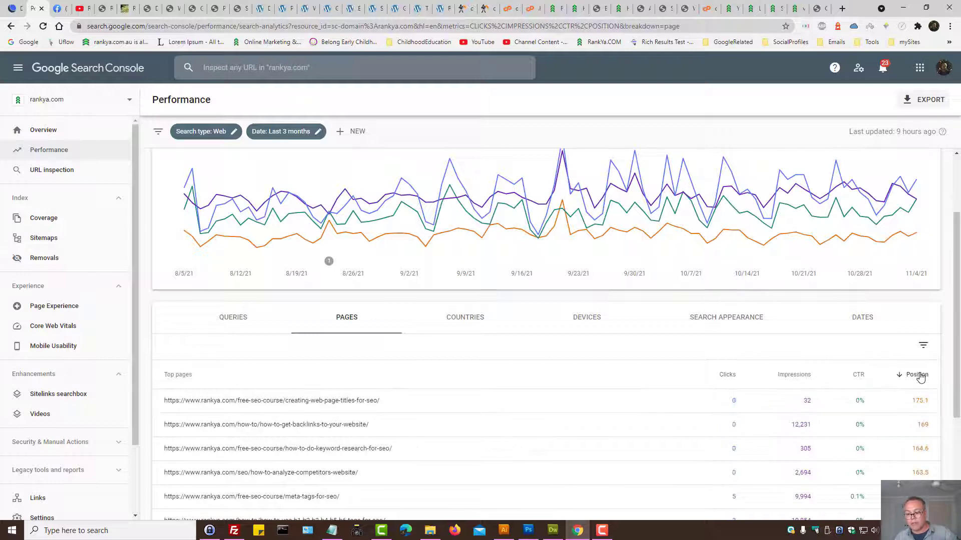
left_click(918, 375)
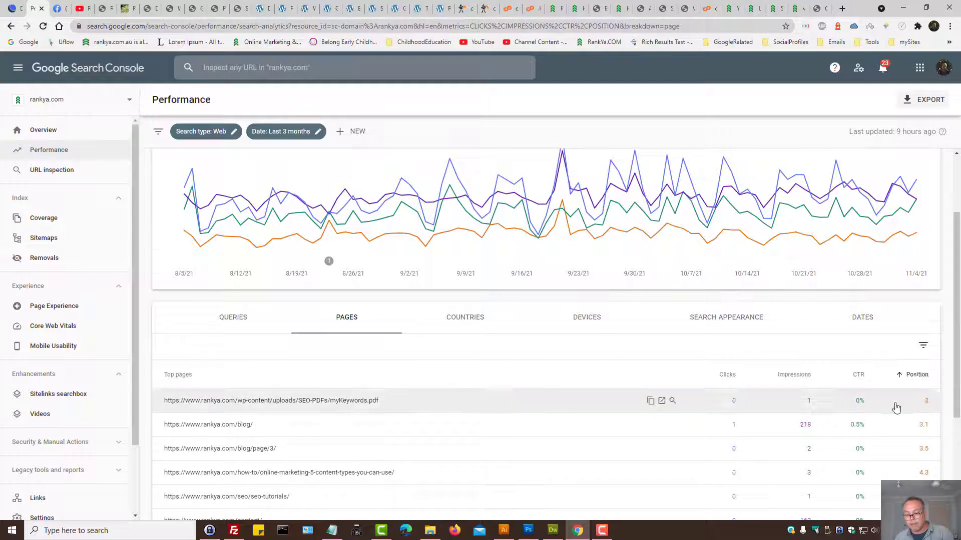
scroll(898, 403, "down", 3)
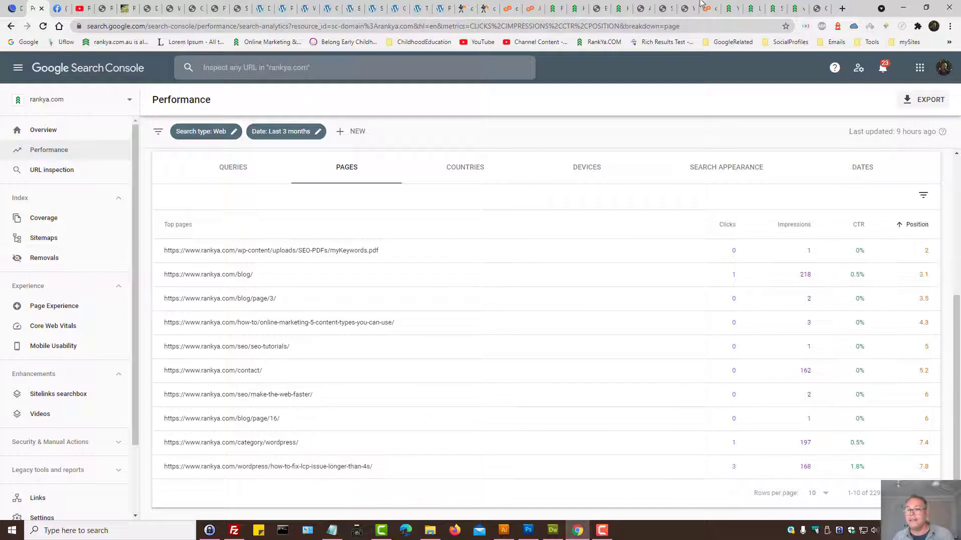
Open the site's Sitemap page for editing in a separate tab and return to editing the "How to Use Yoast SEO Plugin 2022" post
left_click(685, 8)
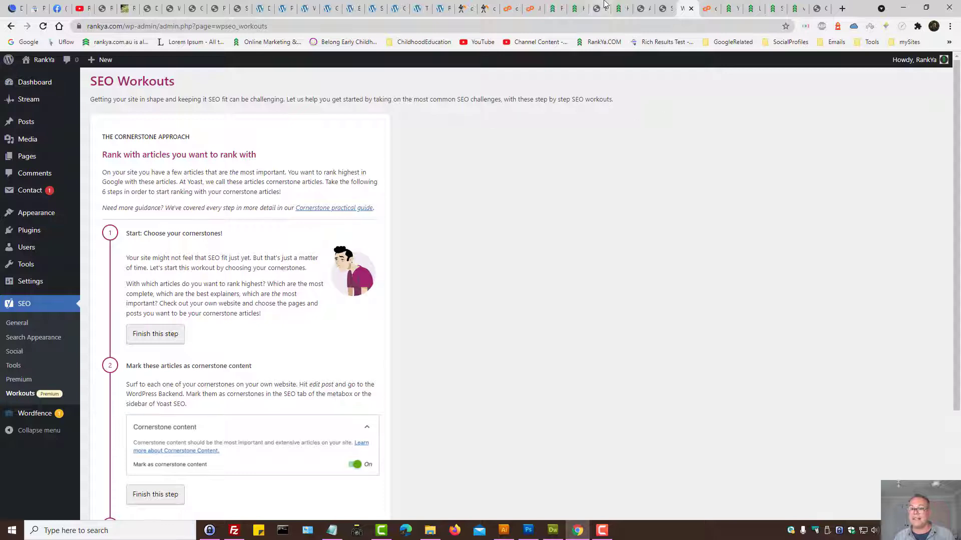
left_click(618, 8)
middle_click(209, 61)
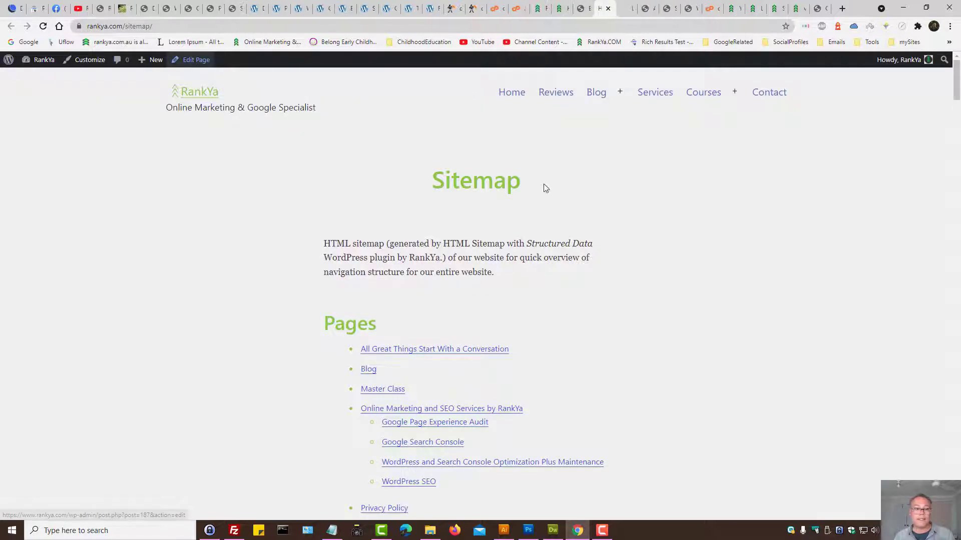
left_click(622, 9)
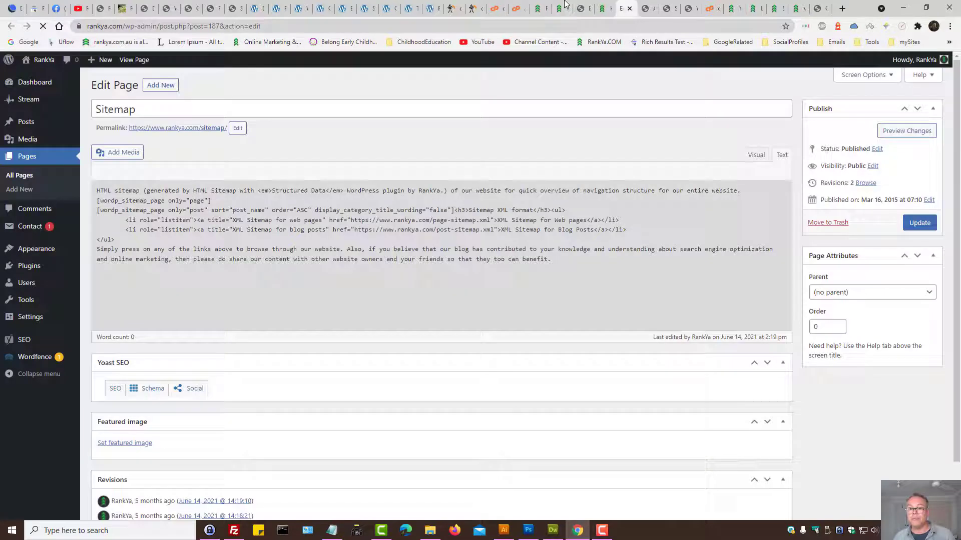
left_click(582, 8)
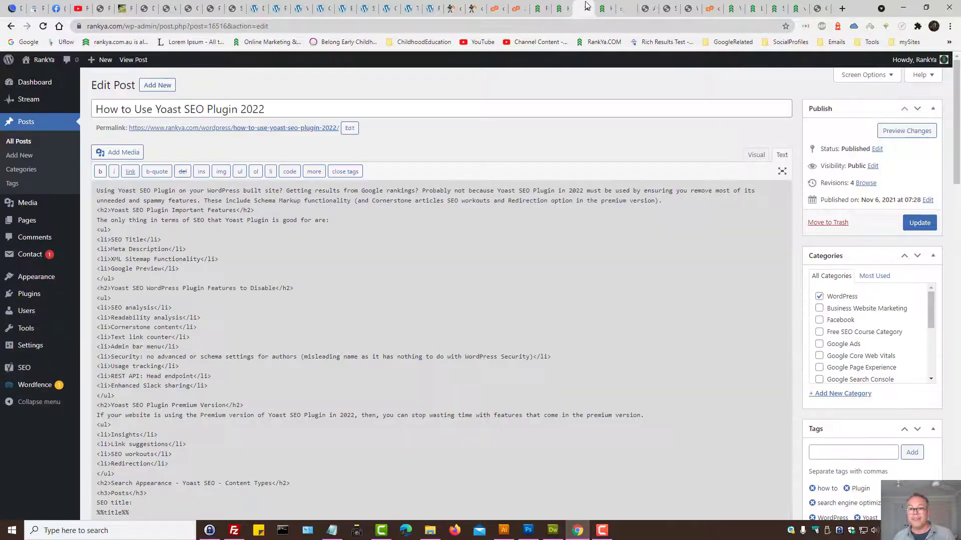
left_click(615, 8)
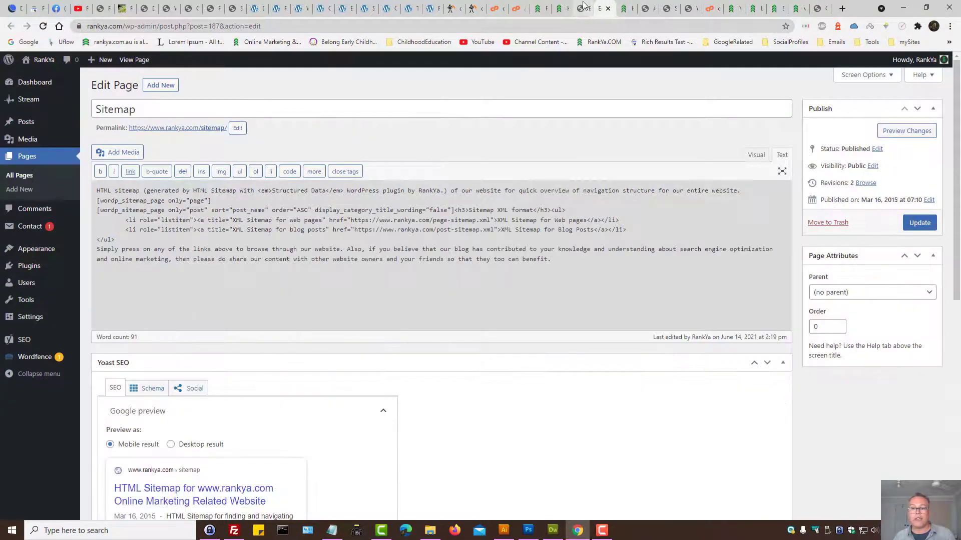
left_click(582, 9)
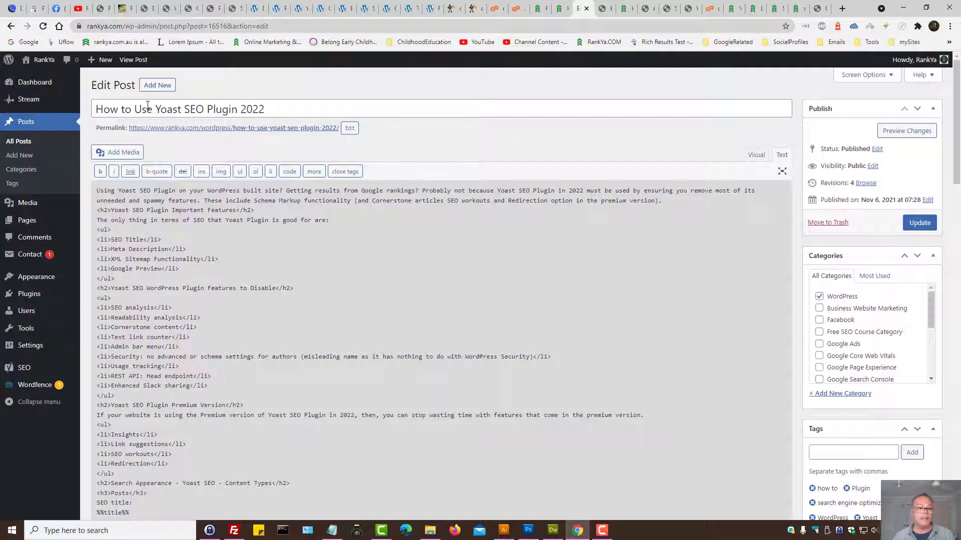
Copy the post title "How to Use Yoast SEO Plugin 2022" and paste it as the post's Yoast SEO title
triple_click(194, 110)
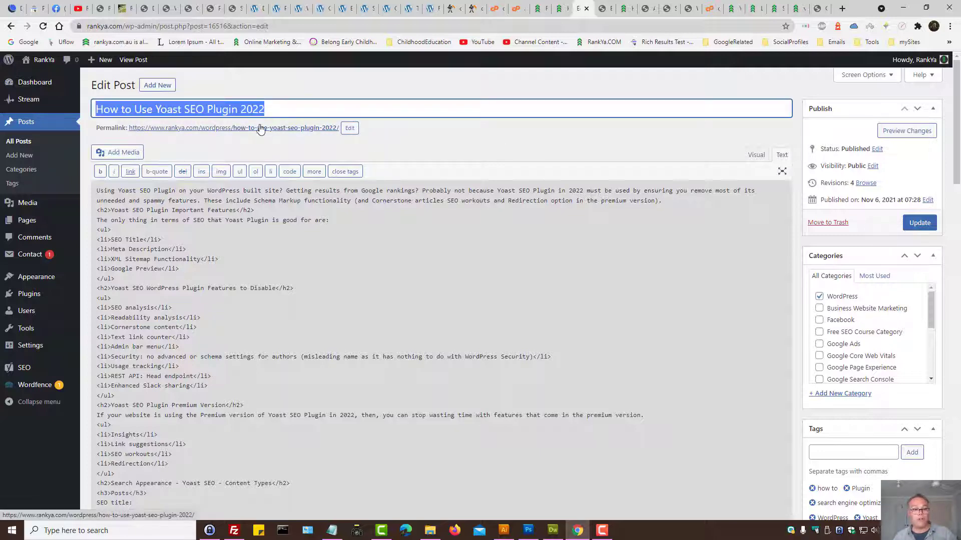
scroll(332, 274, "down", 15)
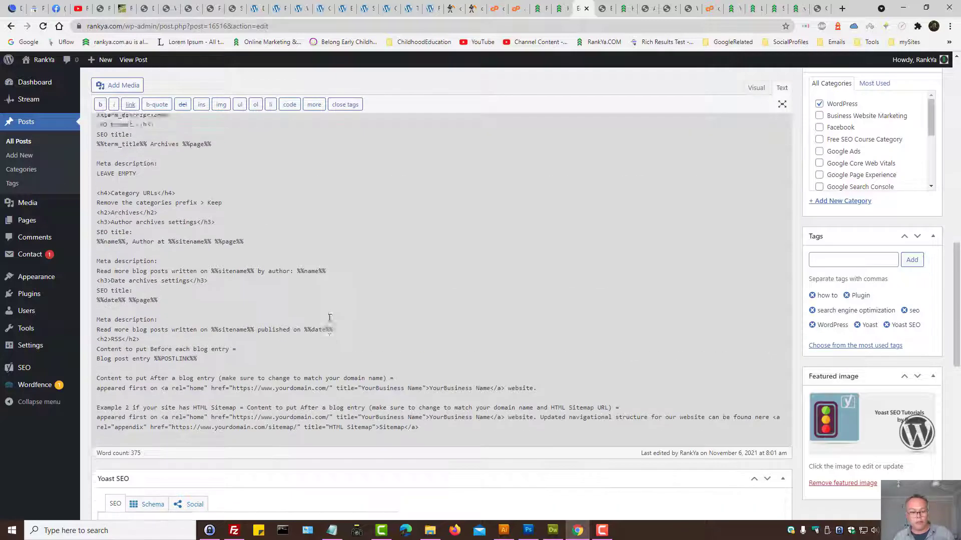
scroll(418, 325, "up", 15)
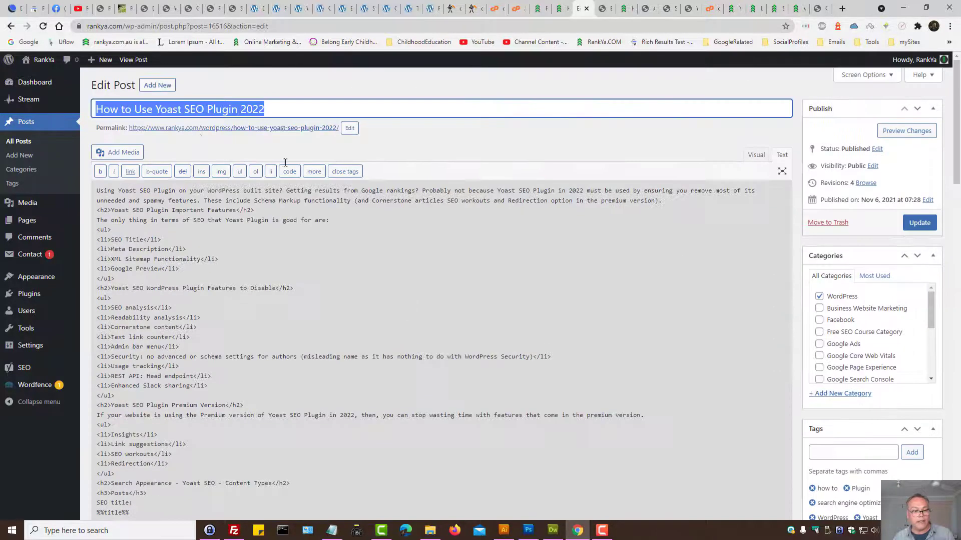
right_click(169, 108)
left_click(209, 150)
scroll(307, 315, "down", 15)
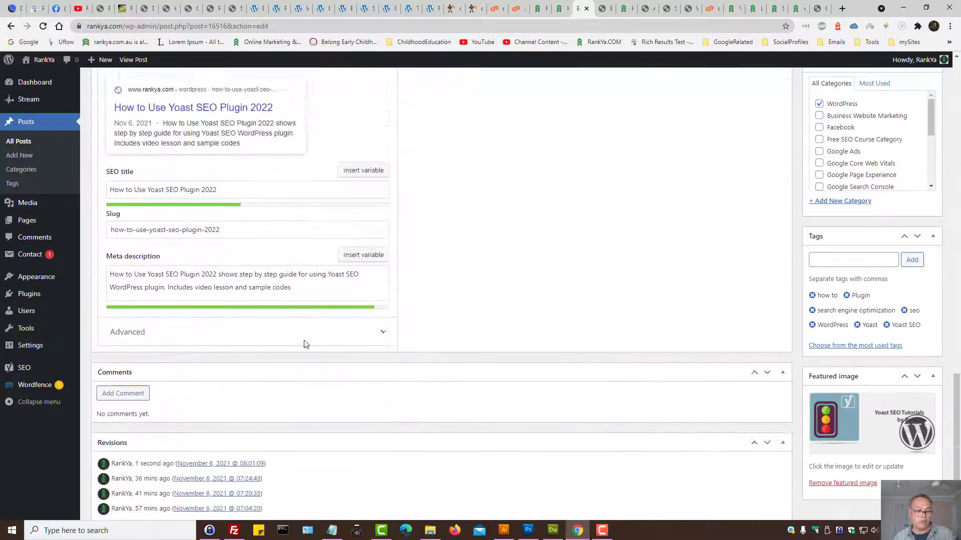
scroll(306, 344, "down", 1)
triple_click(236, 139)
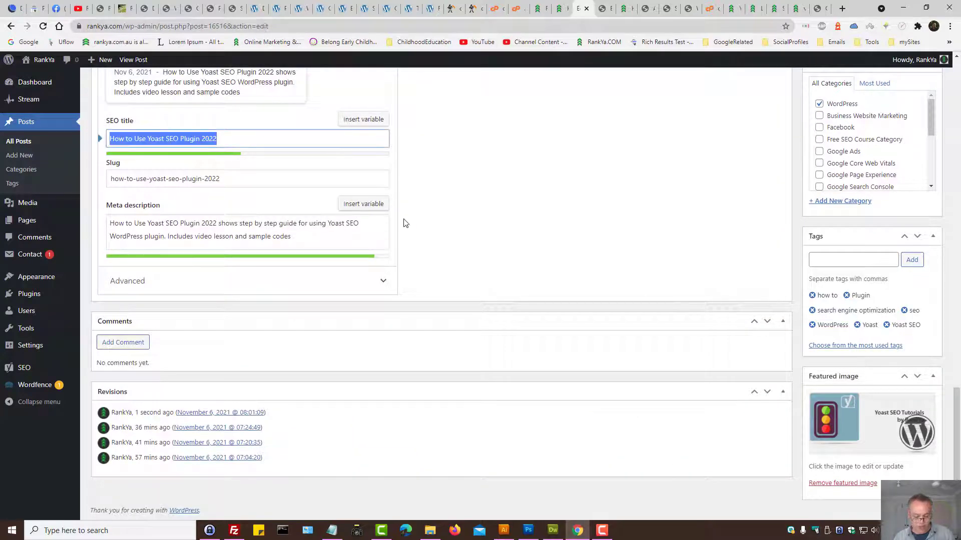
key("ctrl+v")
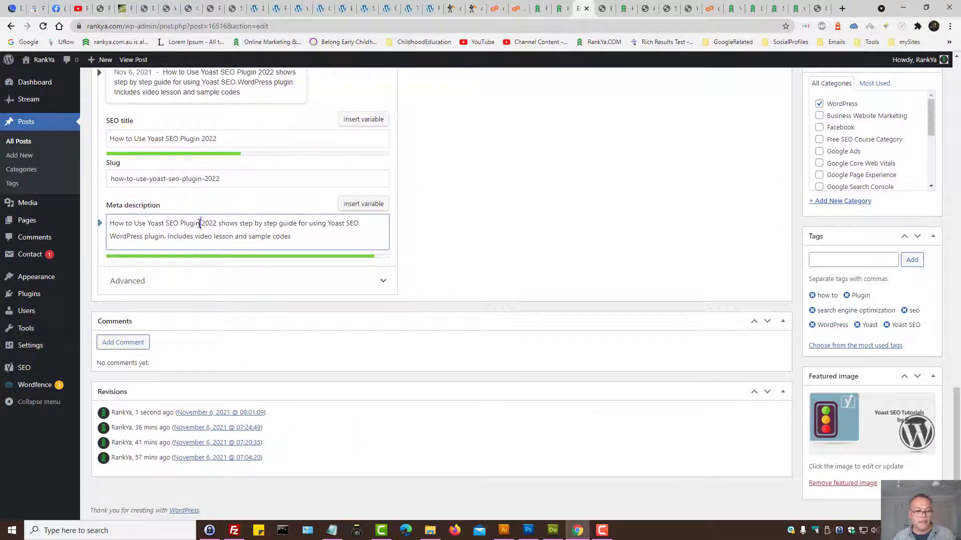
Review the post's meta description, highlighting the opening title phrase, the descriptive text after it, and the full description
triple_click(228, 224)
left_click(216, 223)
left_click_drag(216, 223, 104, 223)
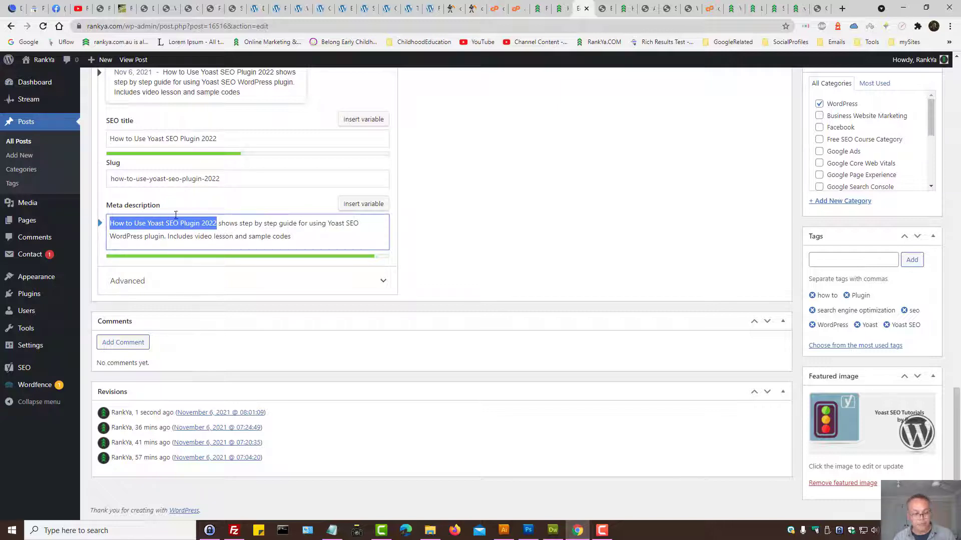
key("Right")
left_click_drag(220, 226, 306, 234)
left_click(381, 243)
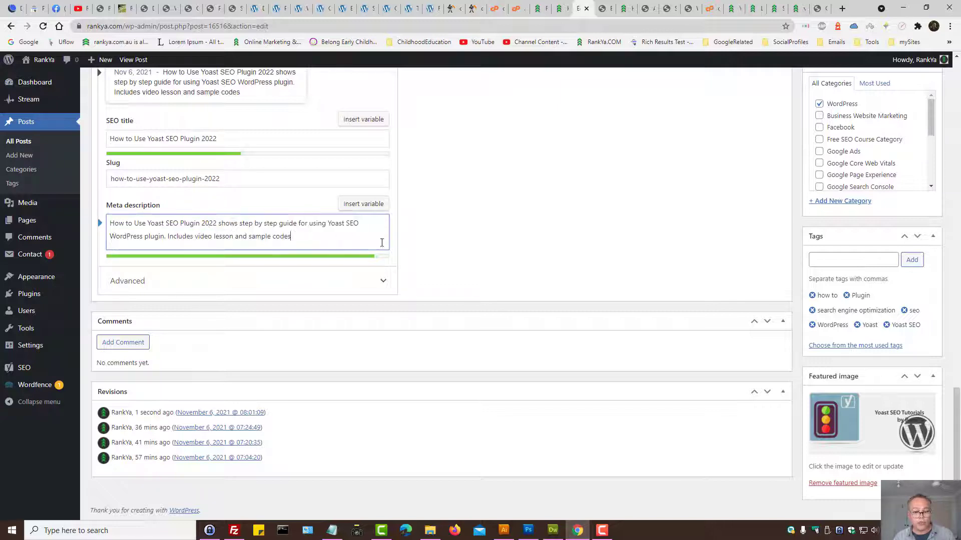
scroll(514, 231, "up", 2)
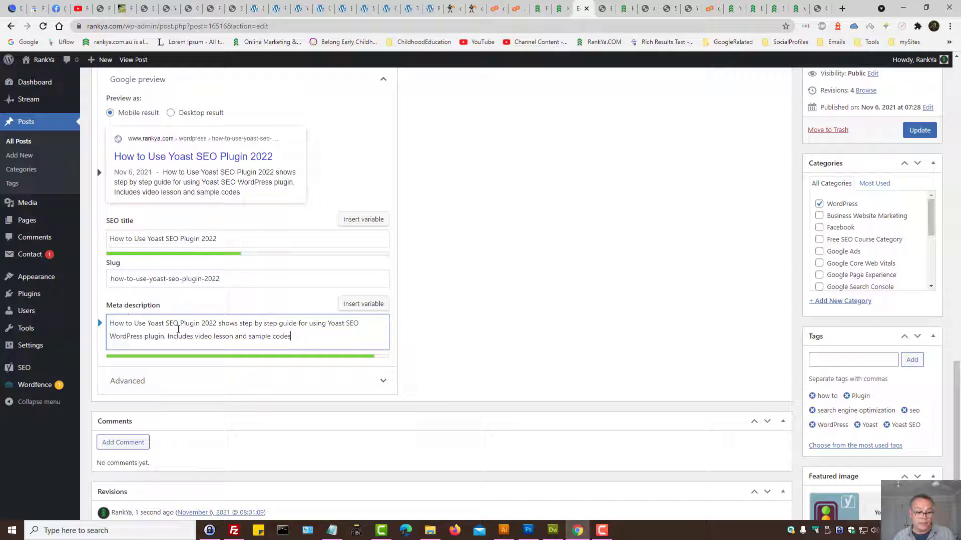
left_click_drag(288, 337, 110, 318)
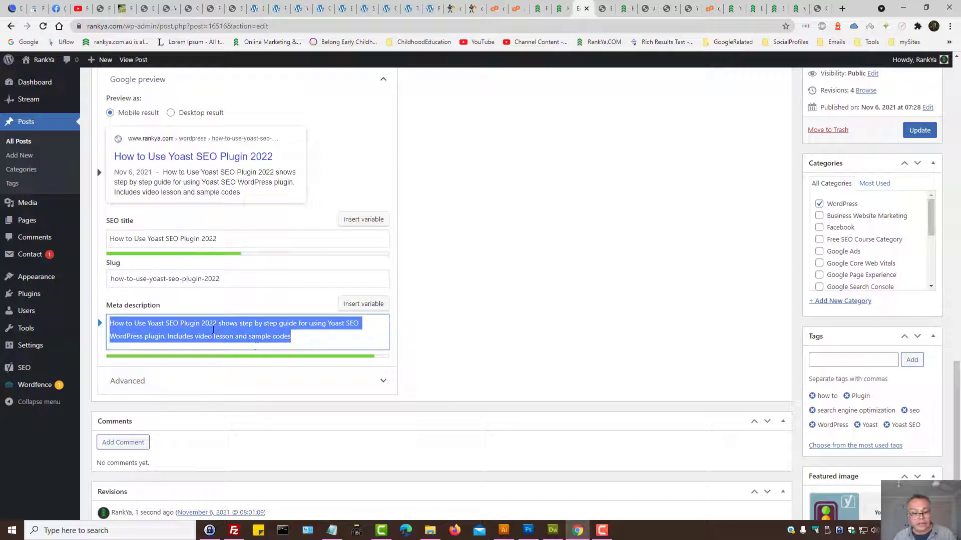
left_click(299, 336)
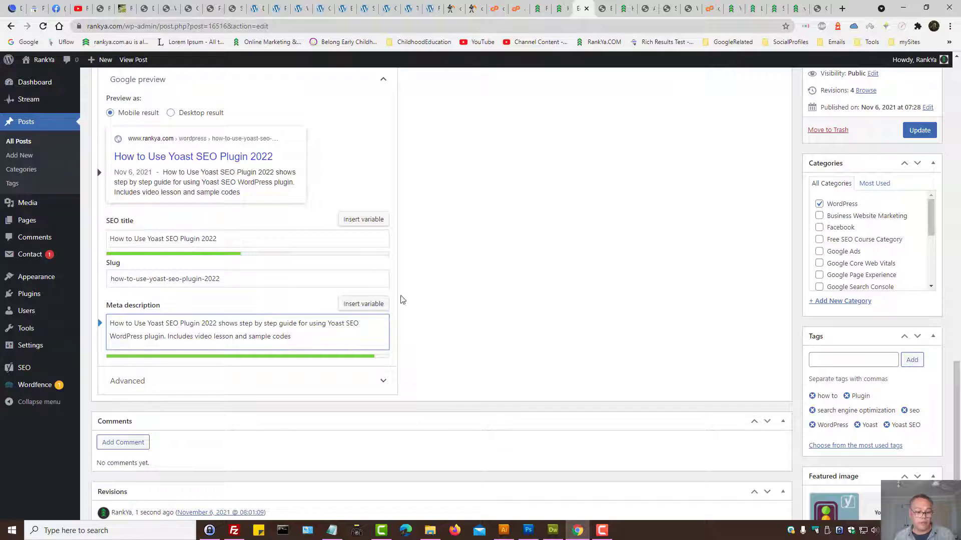
View the post's Yoast schema settings for page and article type, and return to its SEO title and description settings
scroll(450, 350, "down", 2)
scroll(477, 306, "up", 5)
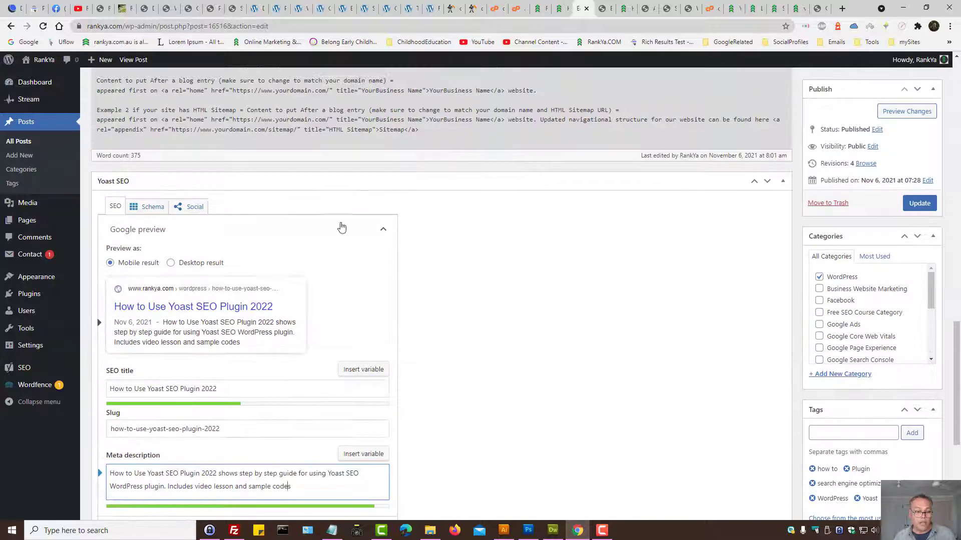
left_click(143, 208)
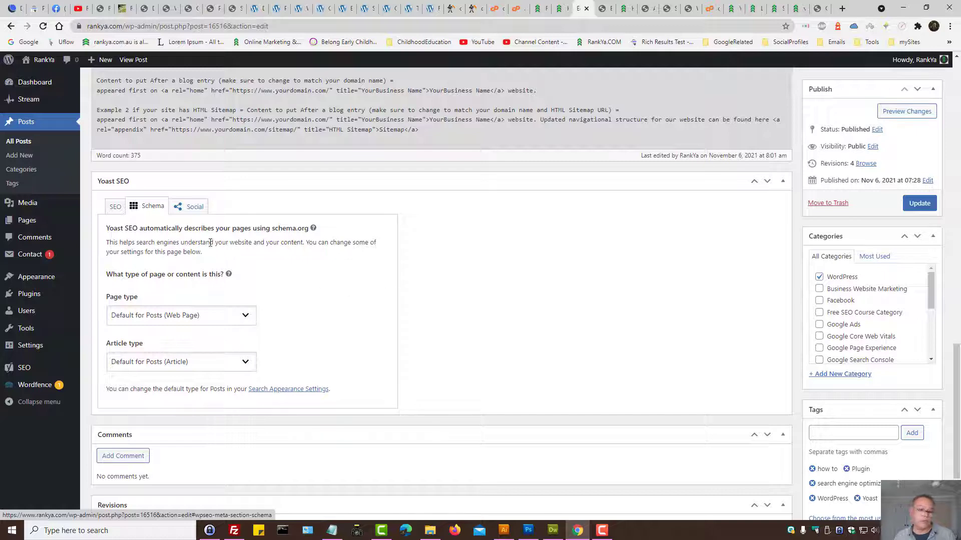
left_click(115, 207)
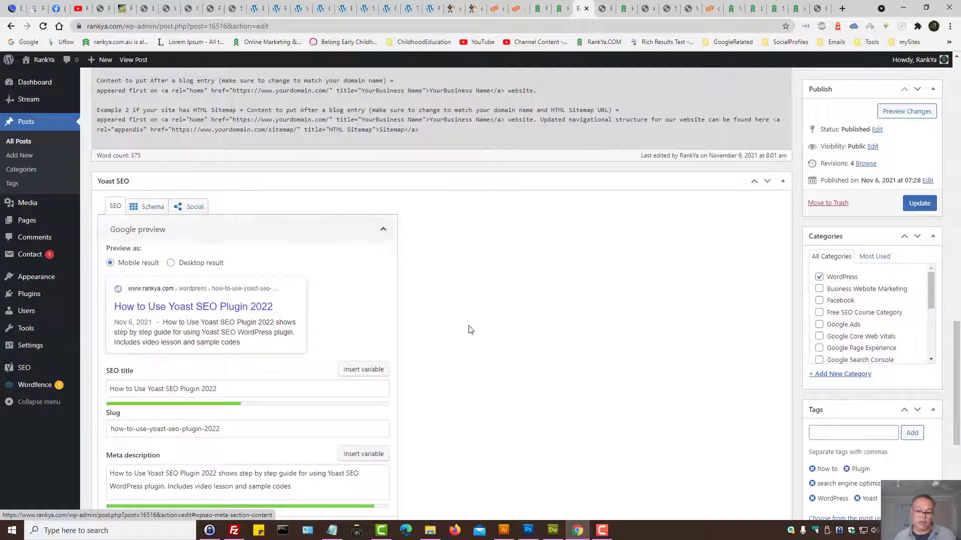
Expand the post's advanced Yoast SEO settings and examine the search results visibility options and the question about following links
scroll(476, 335, "down", 4)
left_click(380, 331)
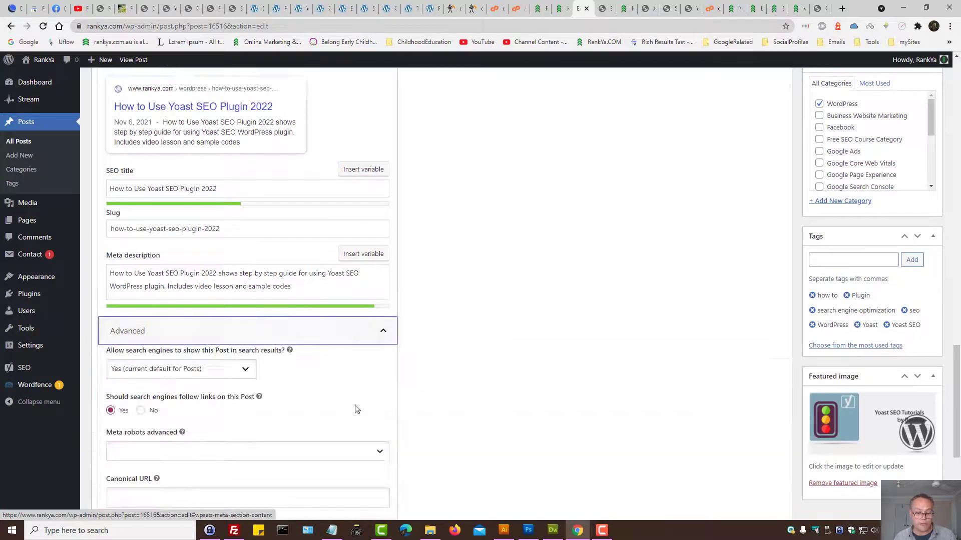
scroll(146, 320, "down", 1)
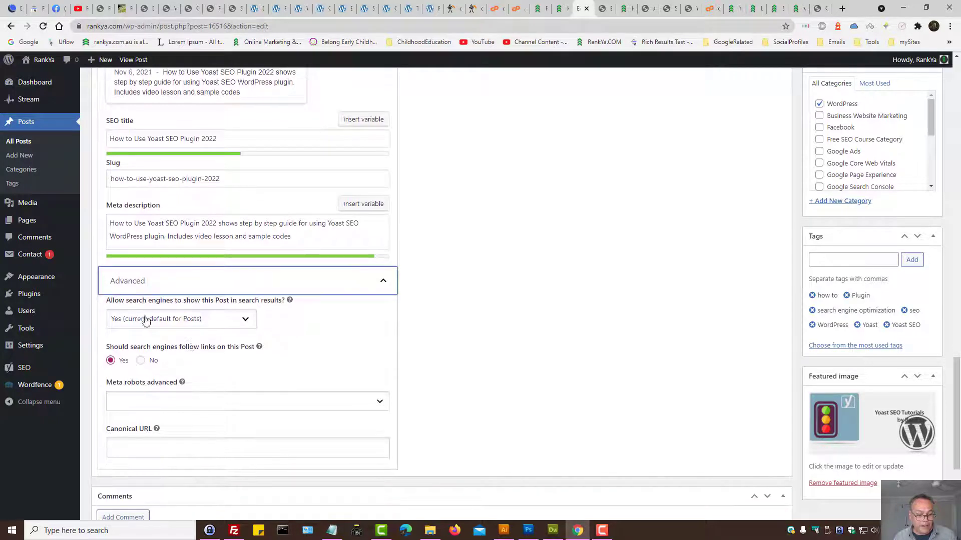
left_click(245, 319)
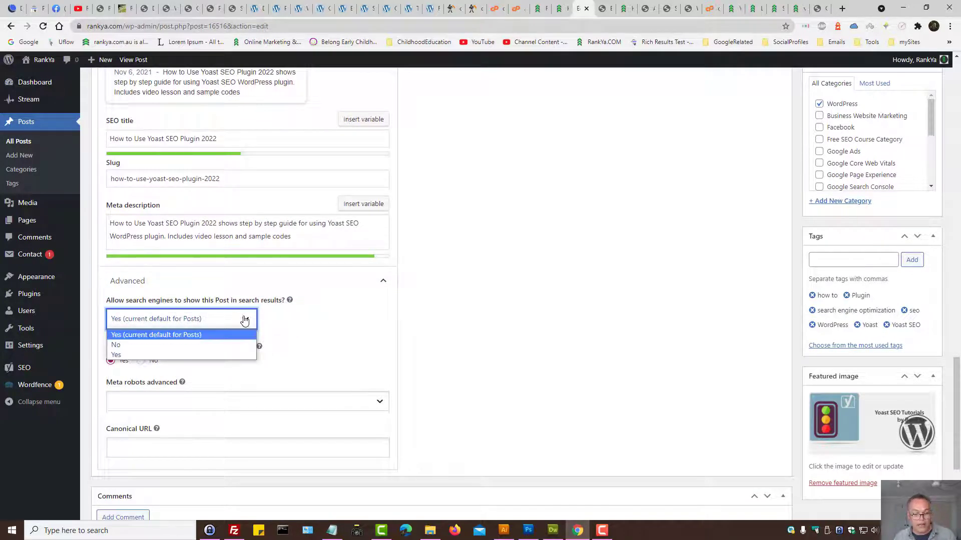
left_click(445, 323)
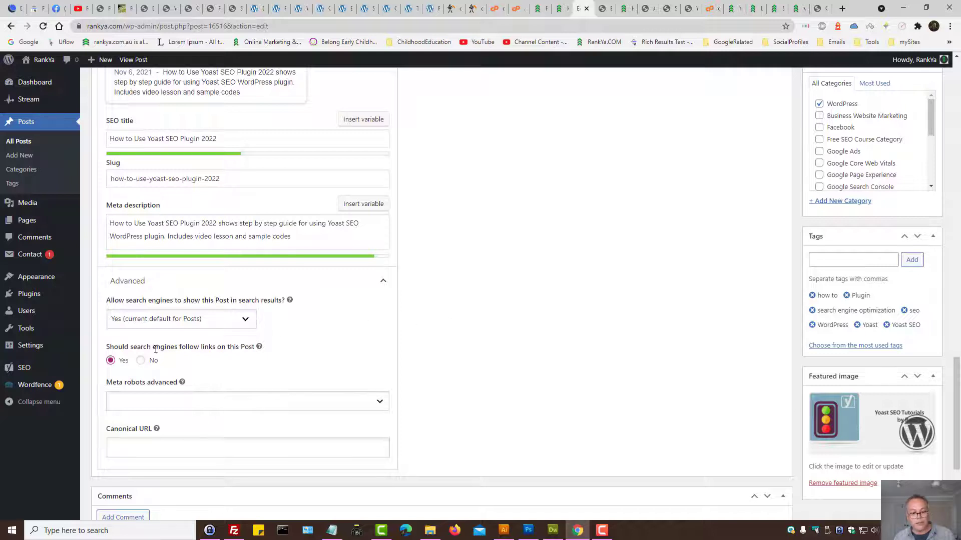
left_click_drag(156, 349, 231, 349)
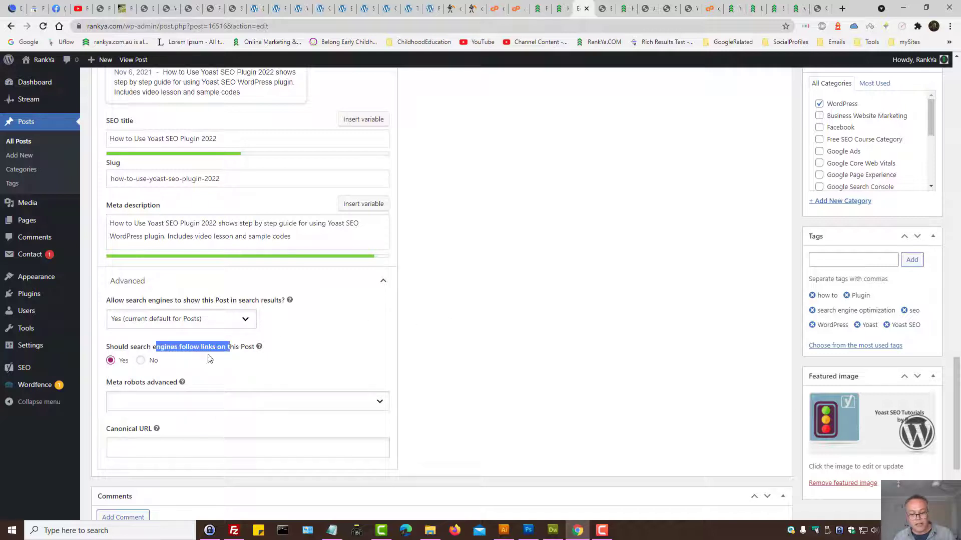
left_click(452, 347)
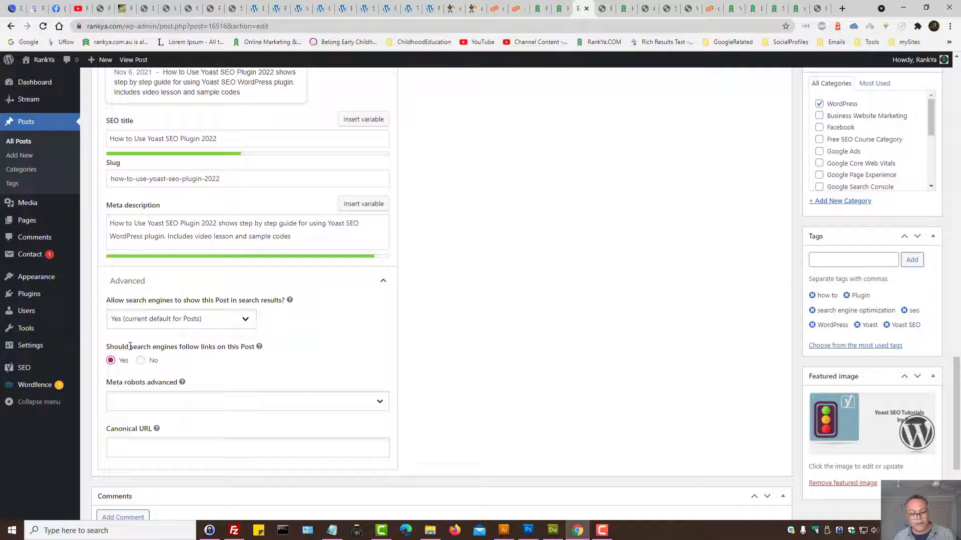
left_click_drag(130, 346, 238, 345)
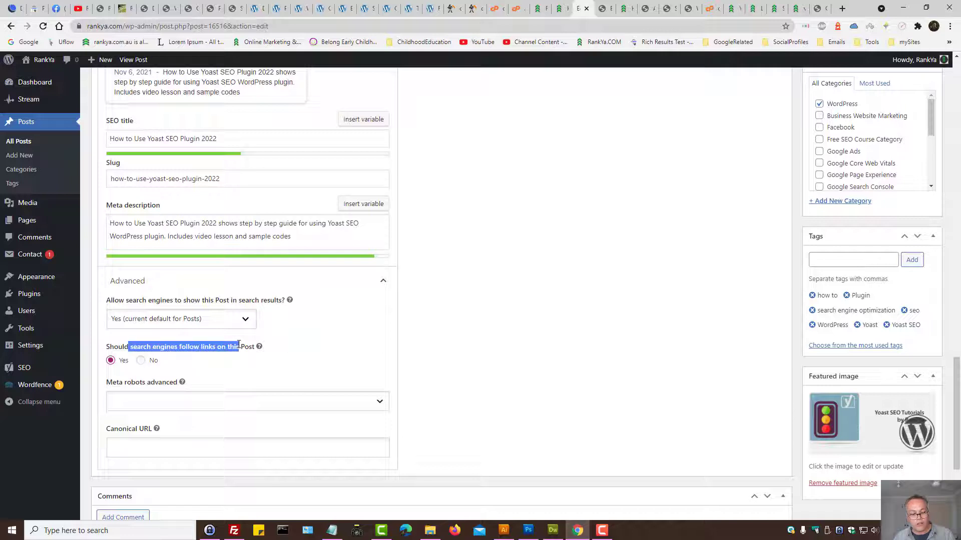
Try No for search engines following links on this post, check the search results visibility options, and restore link following to Yes
left_click(142, 360)
left_click(215, 349)
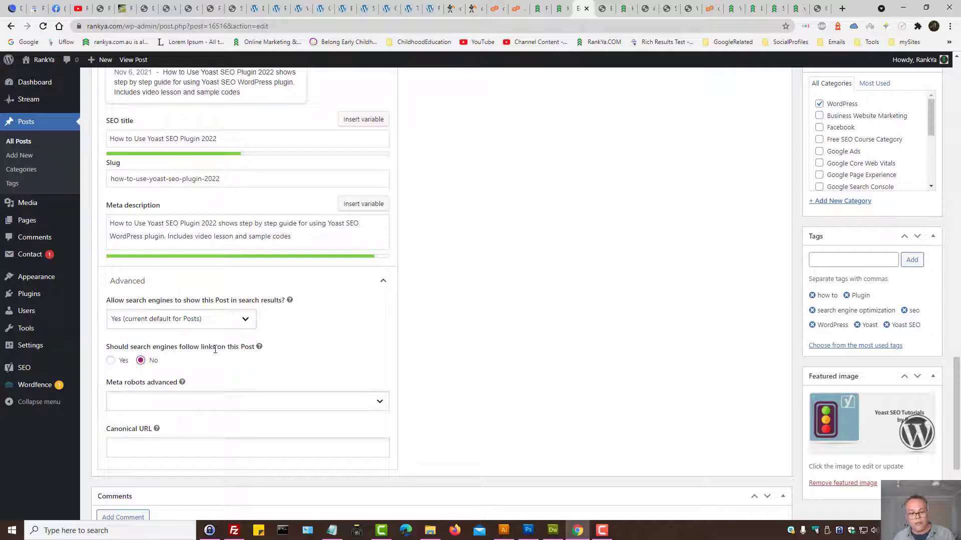
left_click(226, 319)
left_click(546, 302)
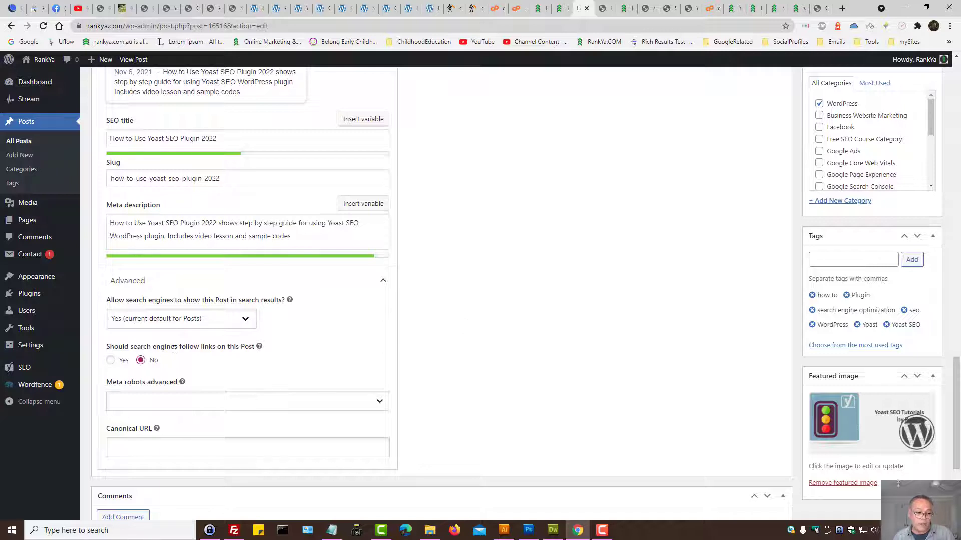
left_click(110, 360)
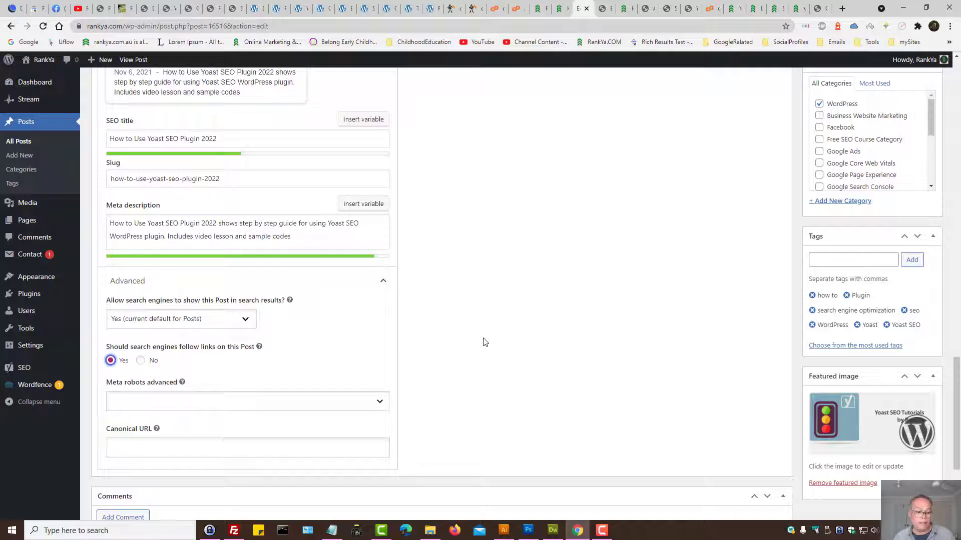
Try No for showing this post in search results, look over the post, and restore the setting to Yes (current default for Posts)
left_click(196, 323)
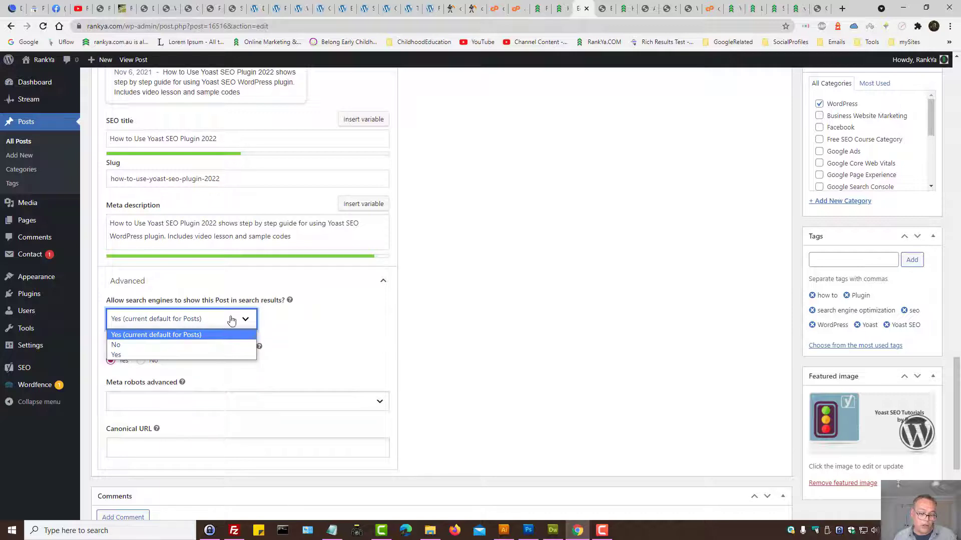
left_click(138, 344)
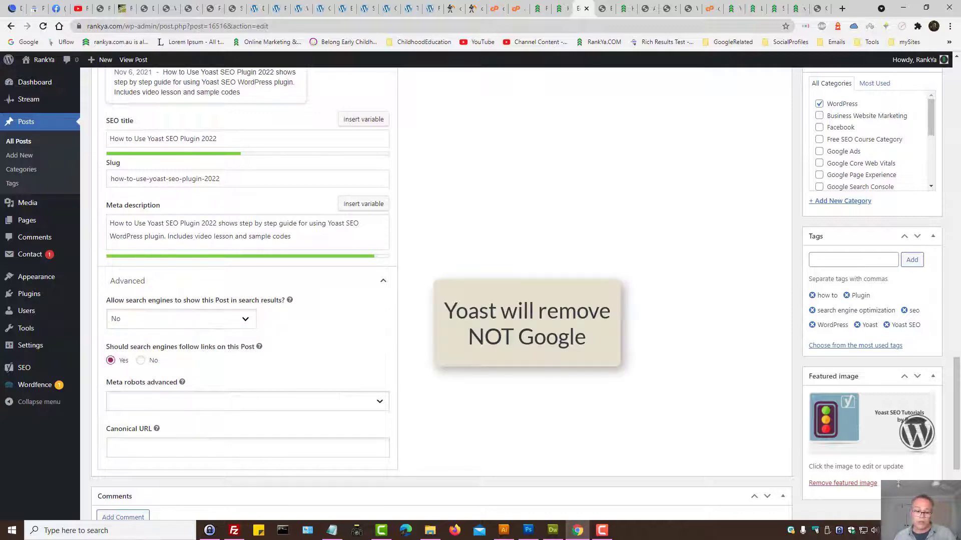
scroll(445, 247, "up", 15)
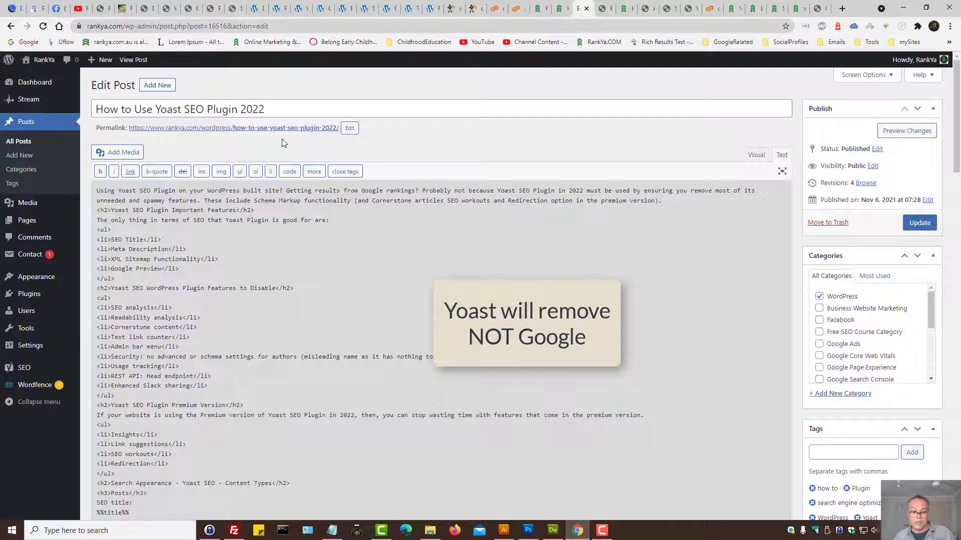
scroll(456, 376, "down", 15)
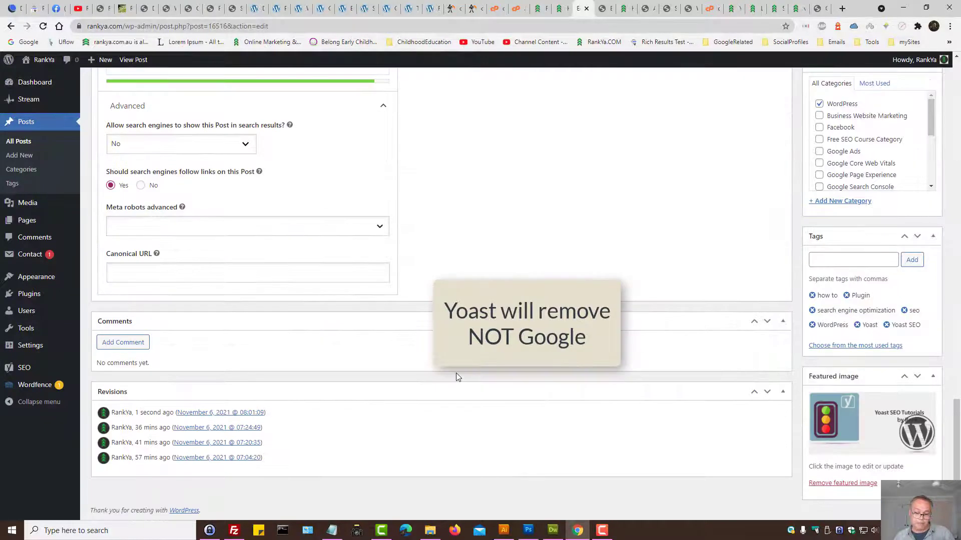
scroll(506, 278, "up", 2)
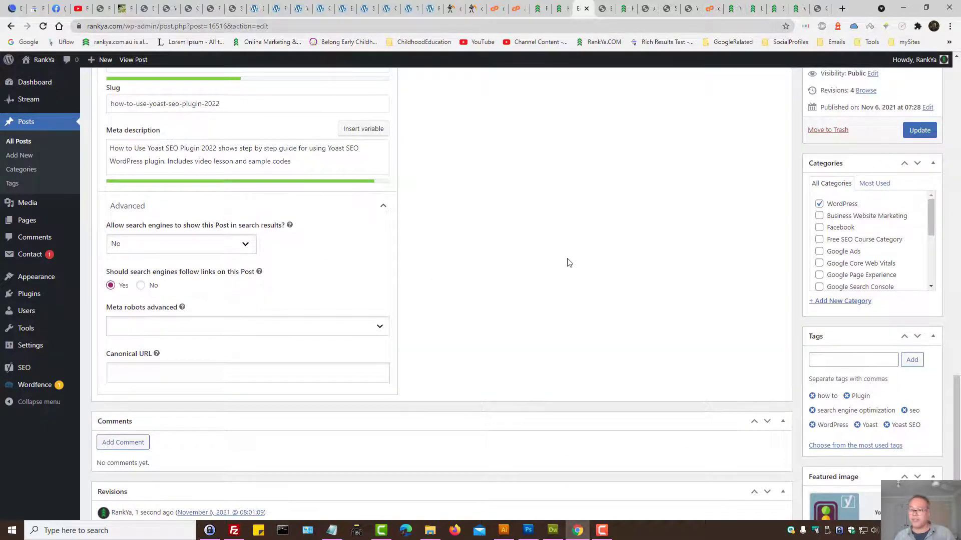
scroll(569, 262, "up", 15)
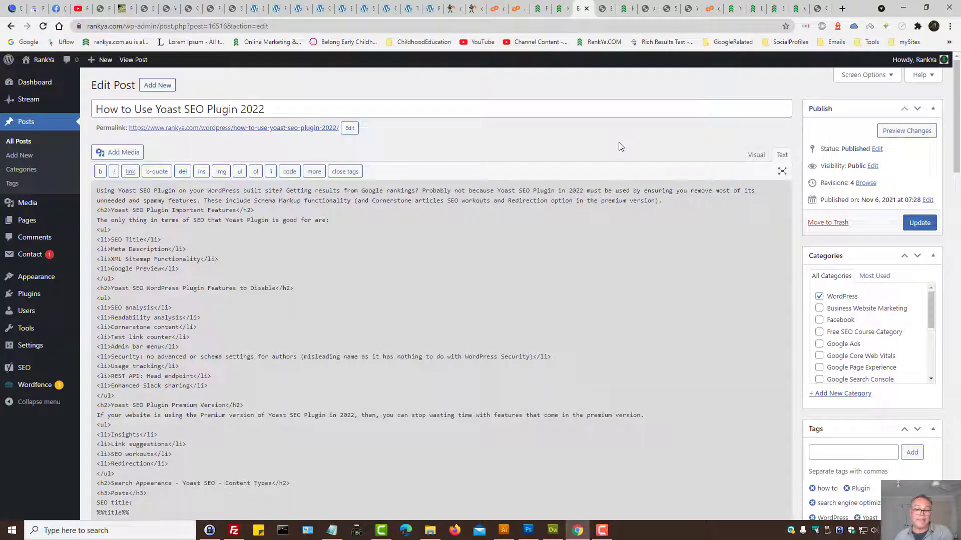
scroll(574, 146, "down", 15)
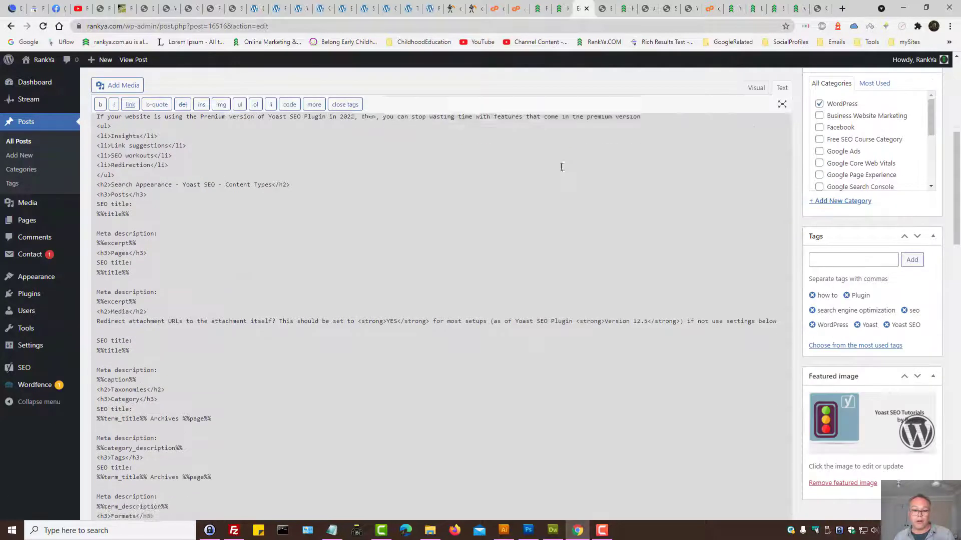
scroll(490, 260, "down", 1)
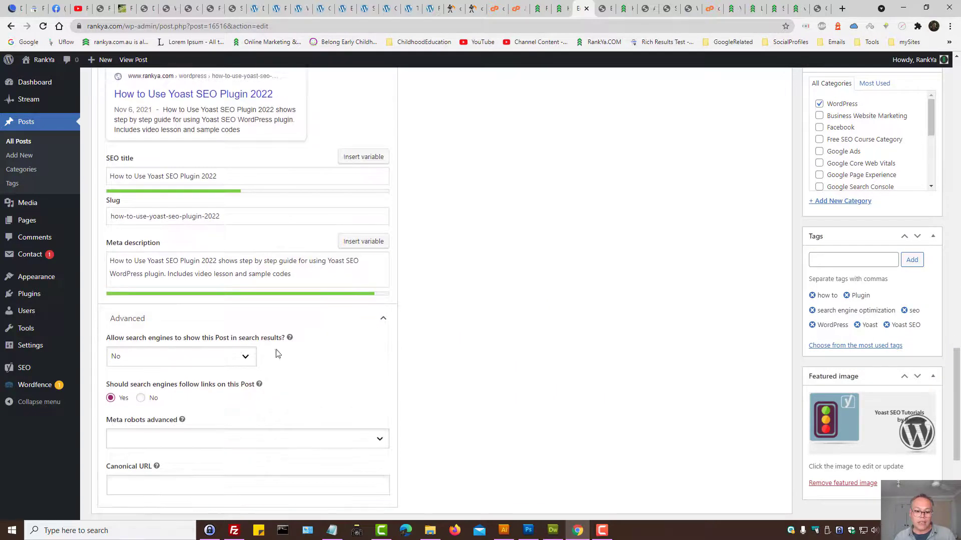
left_click(243, 362)
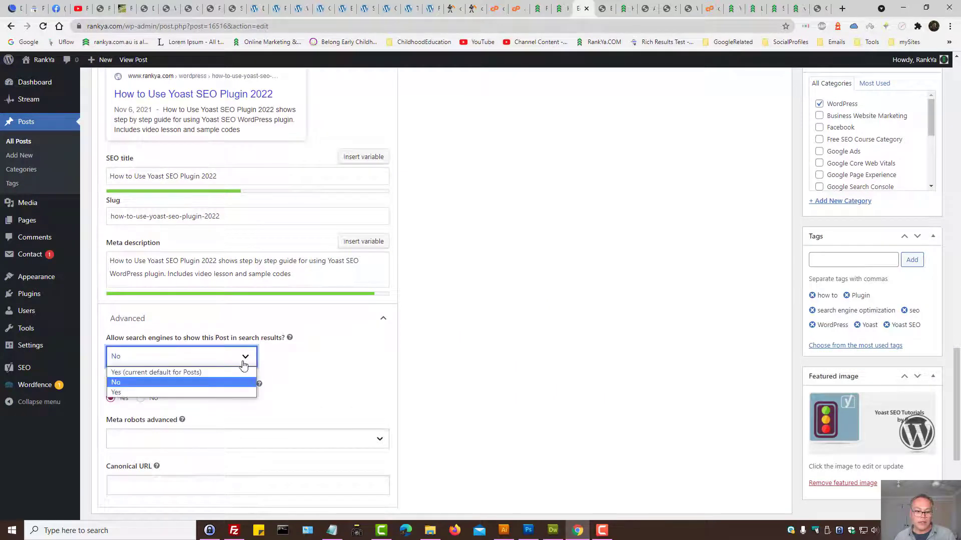
left_click(181, 372)
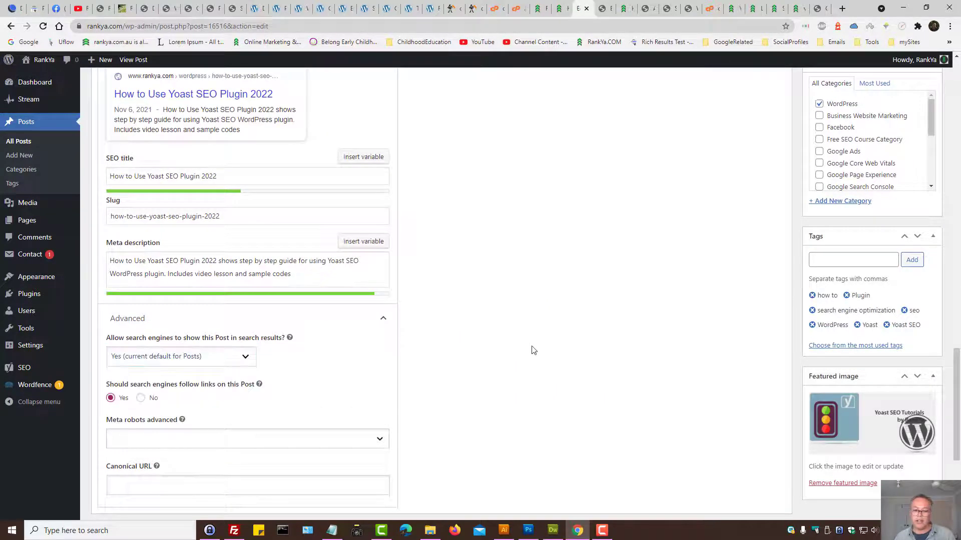
Set search engines following links on this post to No and look at the Canonical URL field
left_click(140, 398)
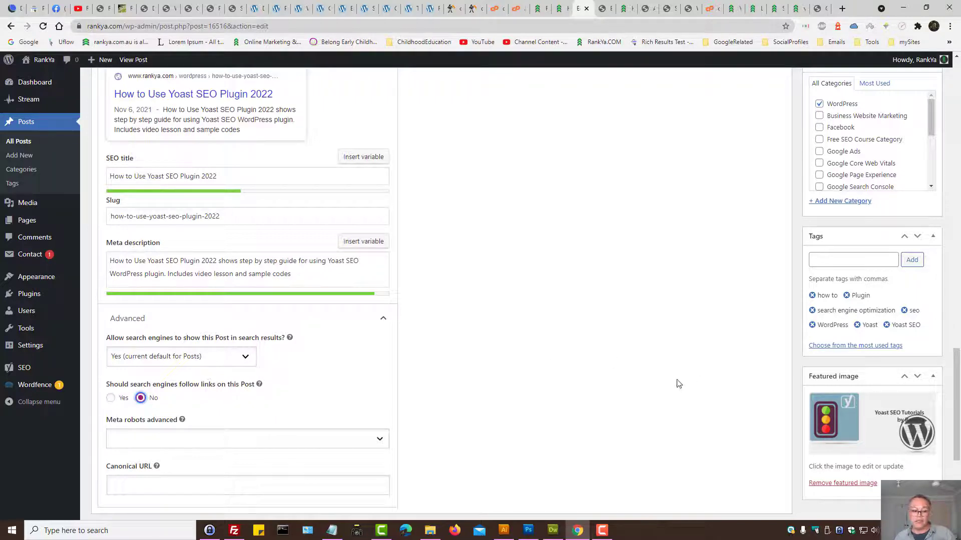
left_click(137, 487)
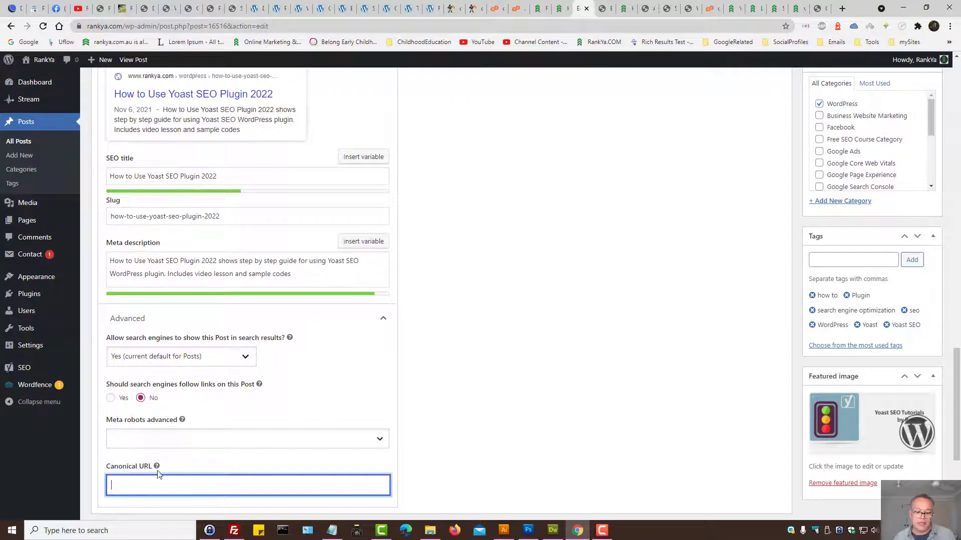
left_click(644, 365)
Review the post's content, SEO title and meta description, highlighting the full description and the SEO title
scroll(602, 350, "up", 10)
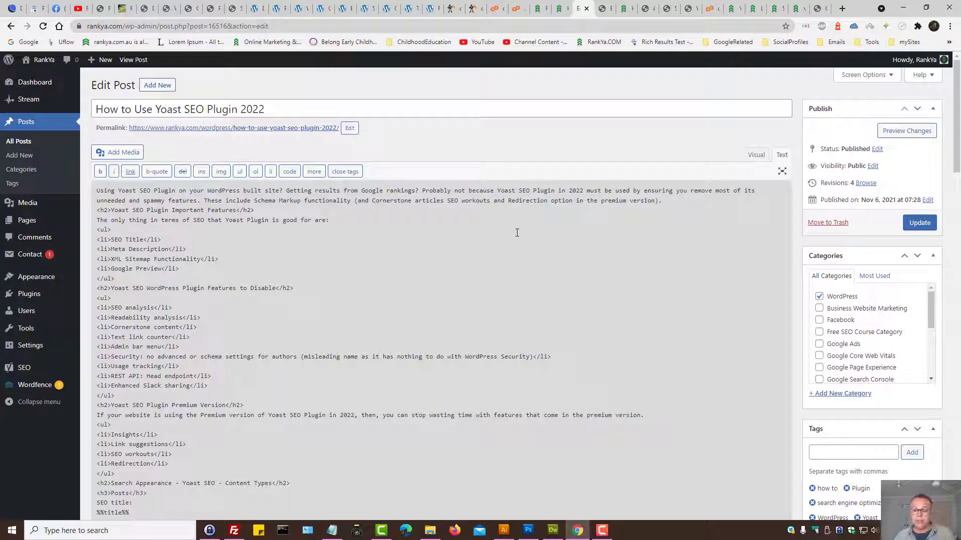
scroll(375, 400, "down", 12)
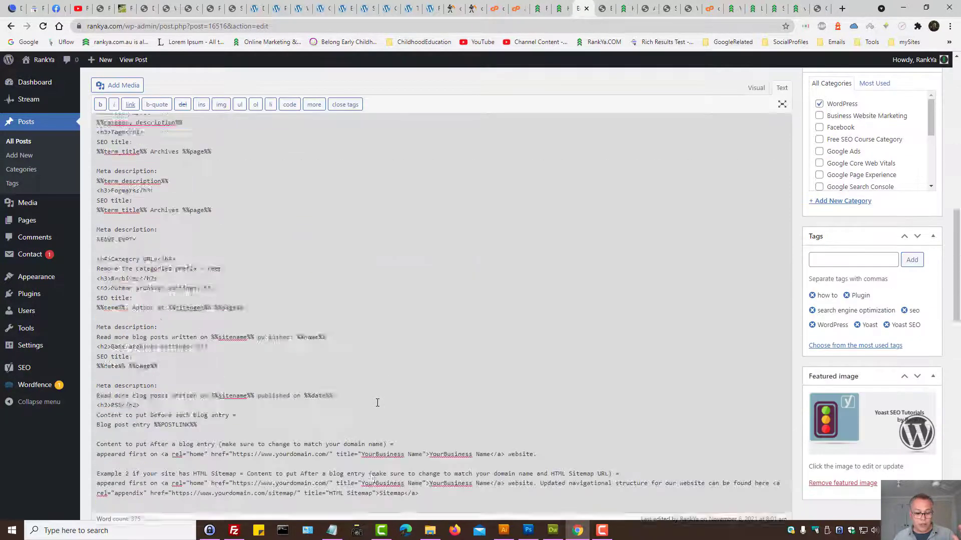
scroll(374, 404, "down", 1)
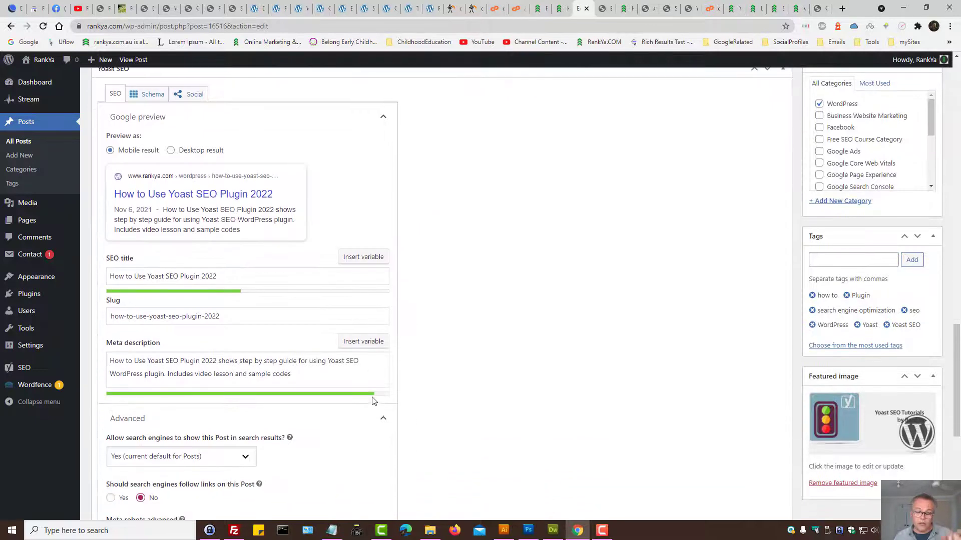
triple_click(156, 271)
triple_click(170, 362)
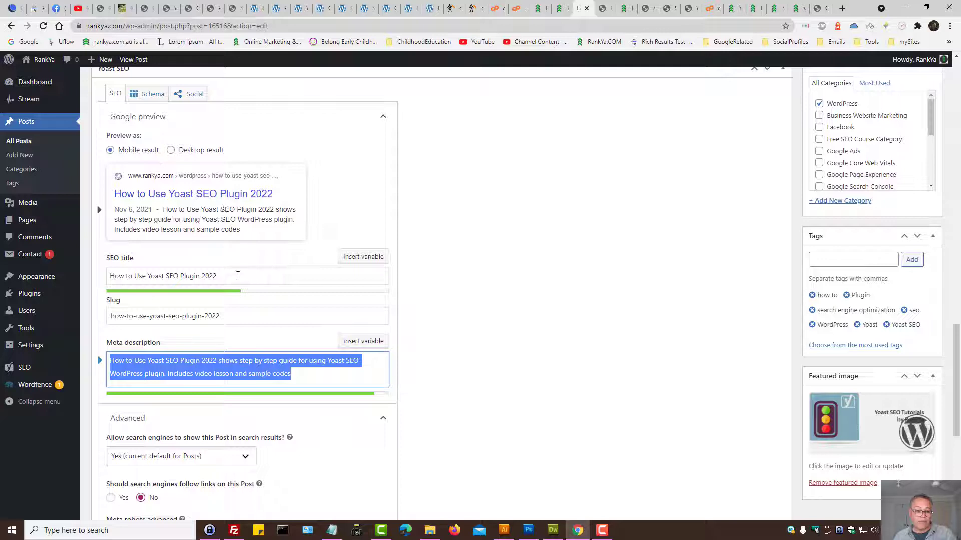
left_click_drag(237, 276, 110, 276)
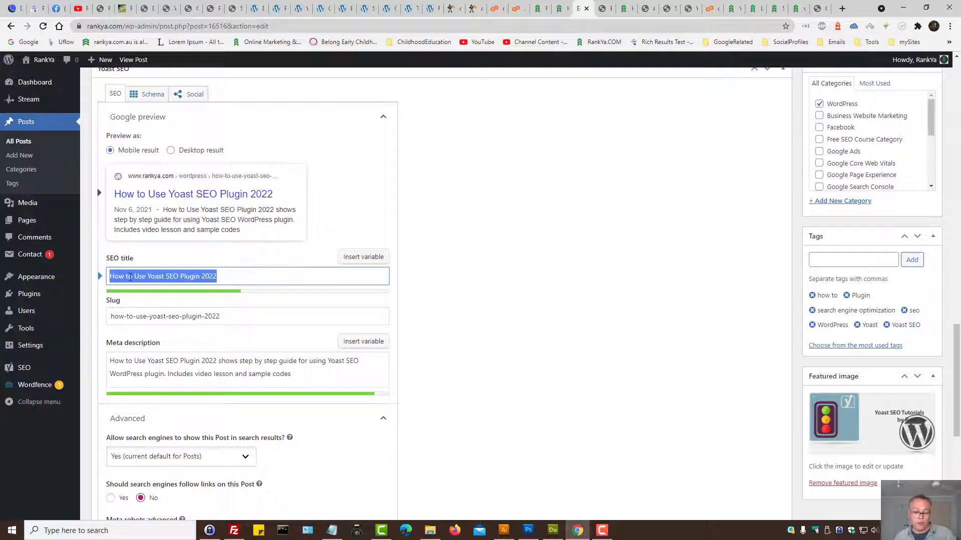
left_click(521, 264)
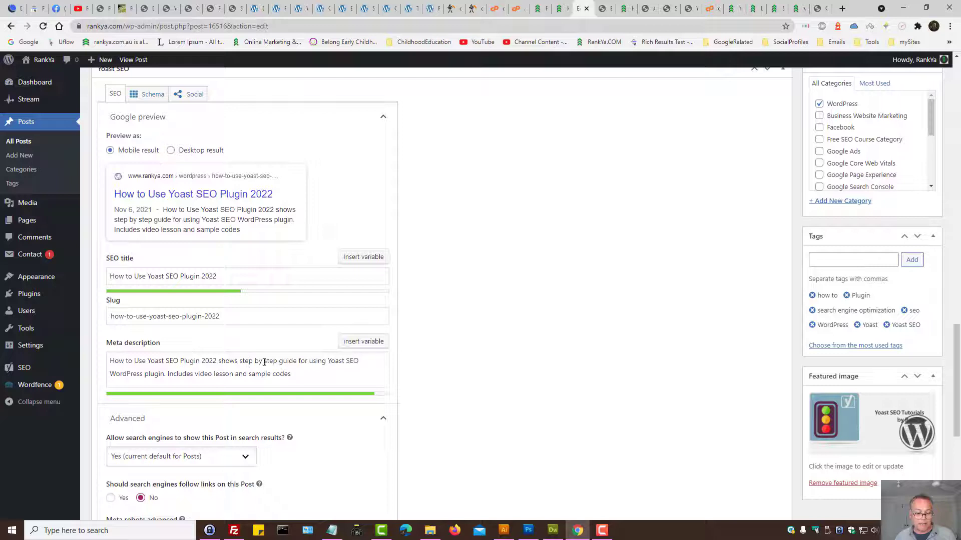
Replace "video lesson" with "VIDEO LESSON" in the post's meta description
double_click(202, 373)
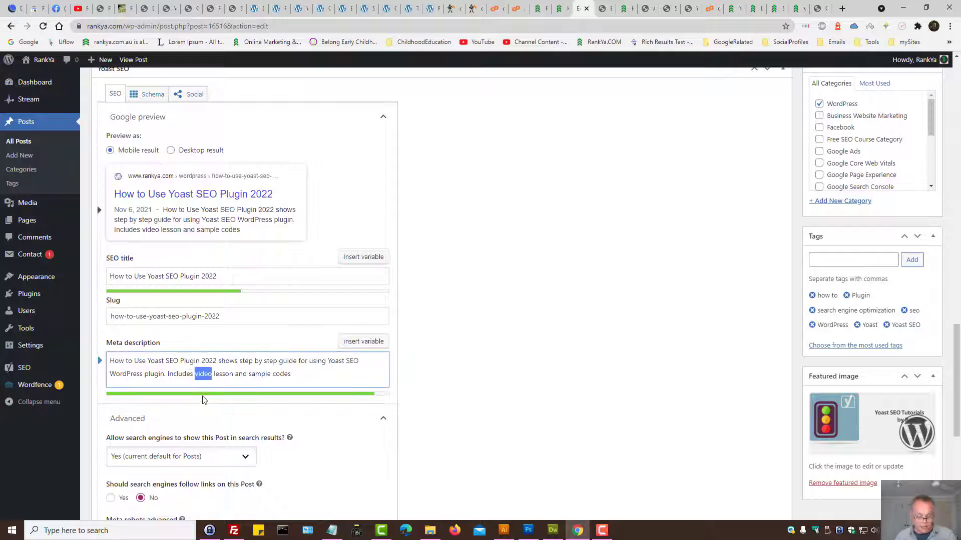
type("VIDEO LESSON")
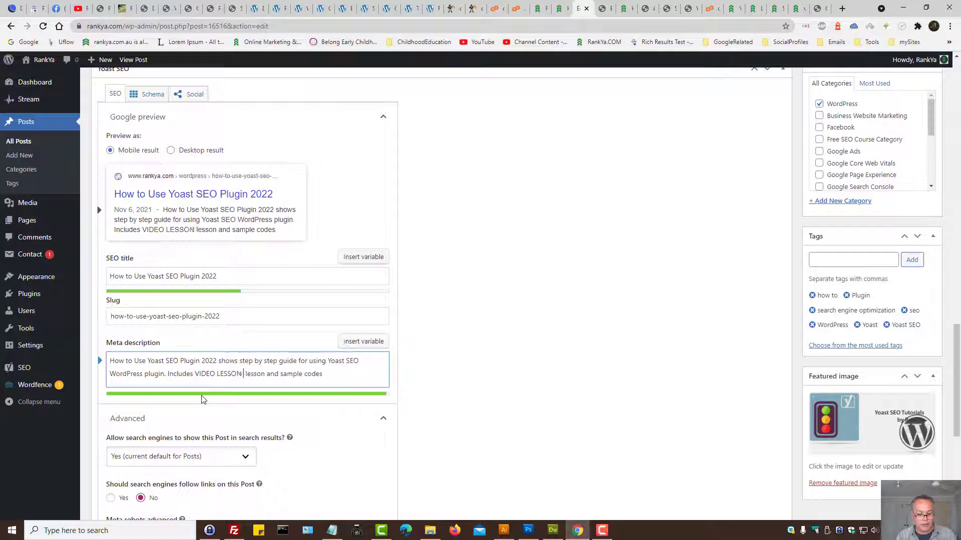
key("Delete")
key("Delete")
key("Delete")
key("Delete")
key("Delete")
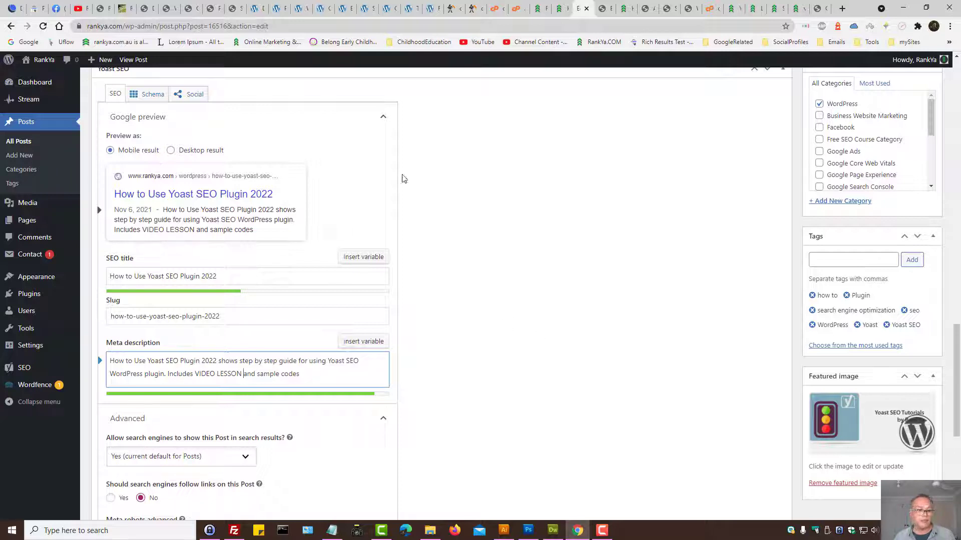
View the post's Yoast schema settings, and examine its Facebook and Twitter social settings along with the post content
left_click(150, 95)
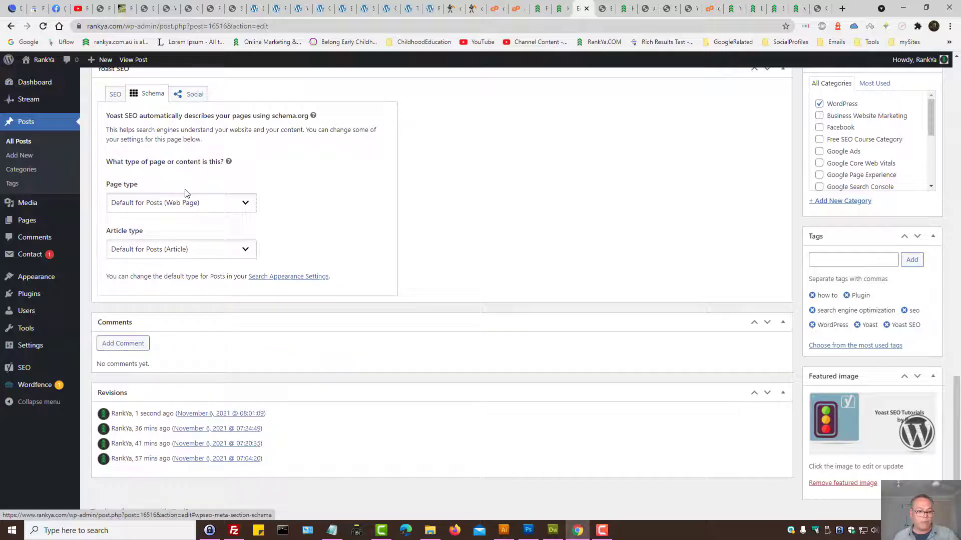
left_click(188, 95)
scroll(299, 276, "down", 1)
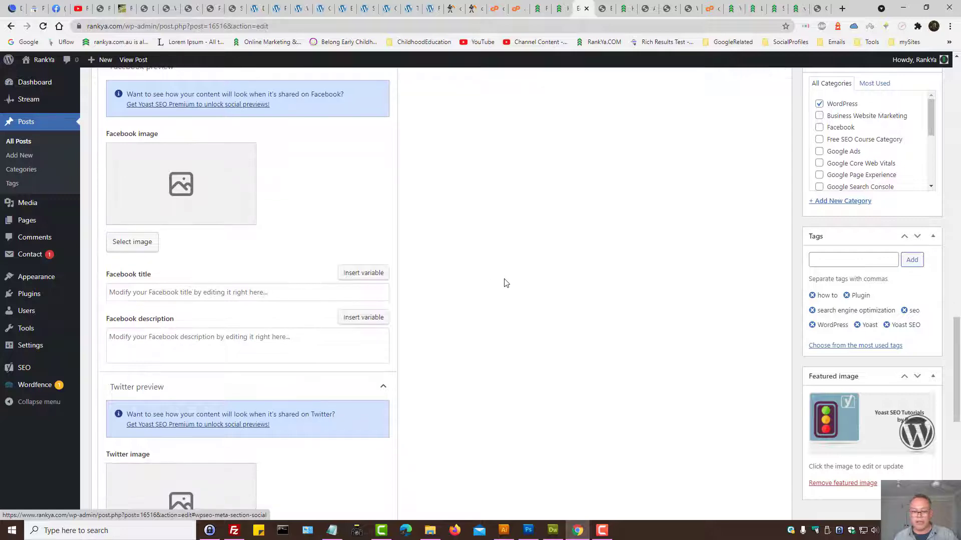
scroll(504, 278, "up", 20)
scroll(959, 352, "down", 1)
scroll(958, 352, "down", 6)
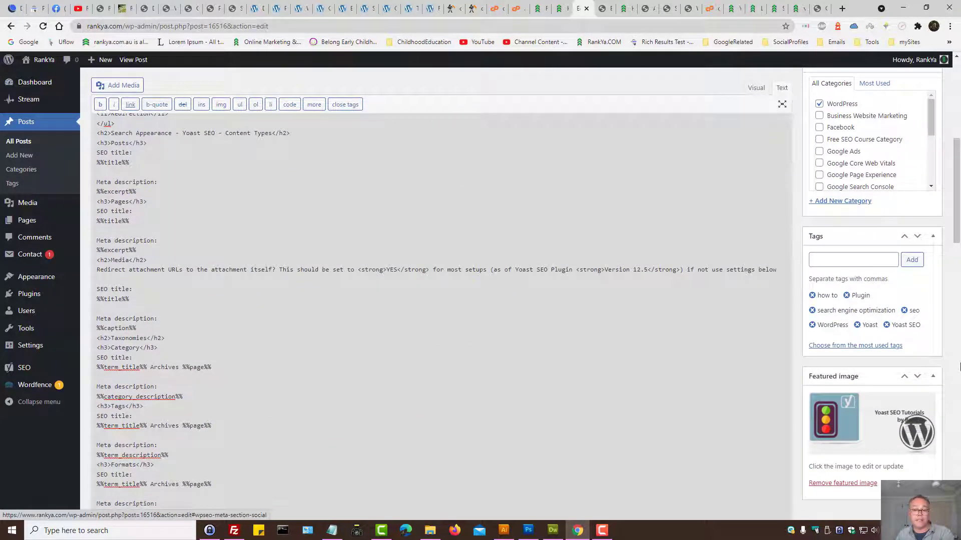
scroll(529, 356, "down", 15)
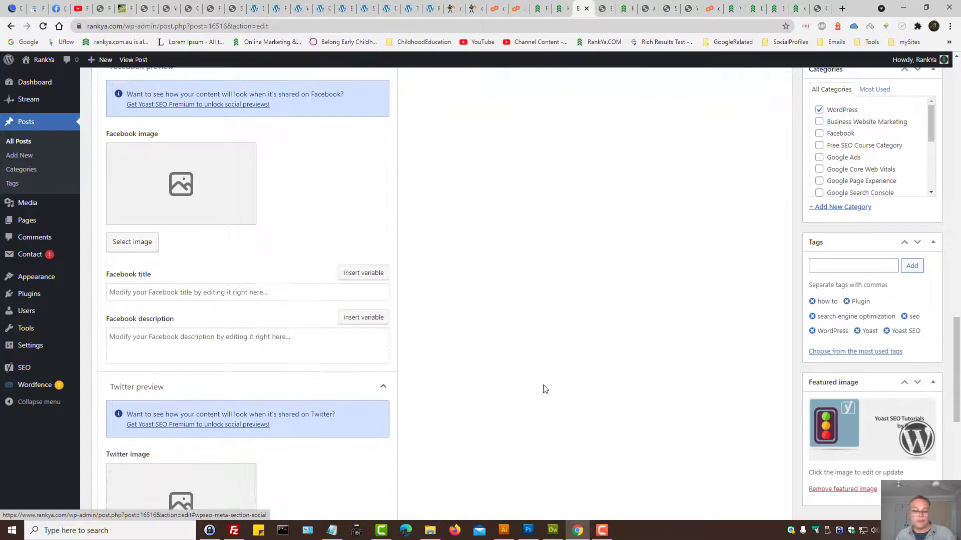
Review the post's Facebook and Twitter settings, and highlight its SEO title and meta description
scroll(534, 380, "up", 4)
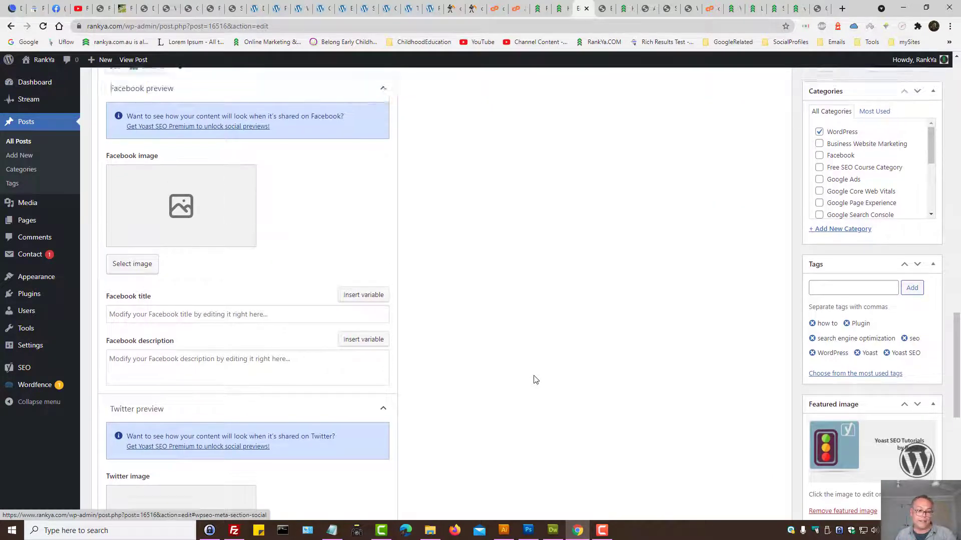
scroll(485, 386, "down", 4)
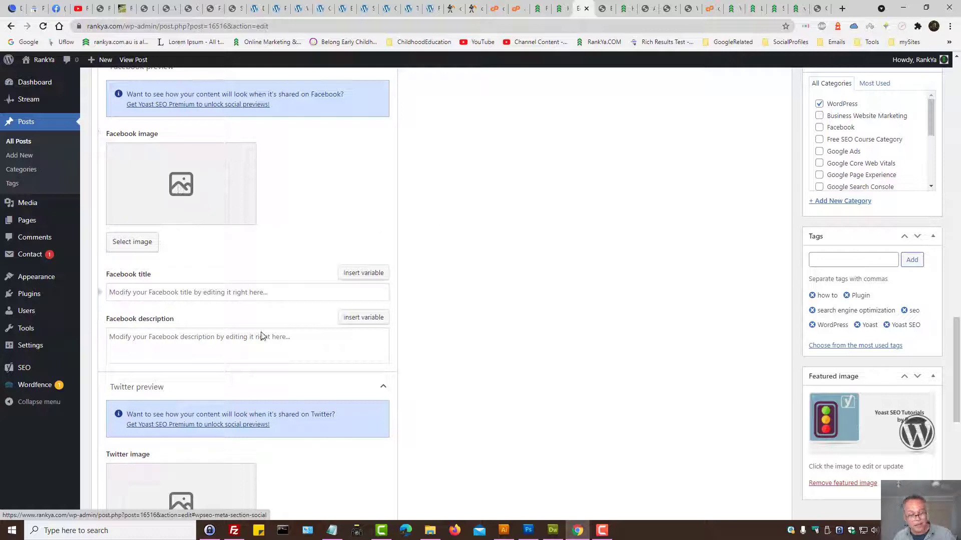
scroll(241, 292, "up", 3)
left_click(114, 195)
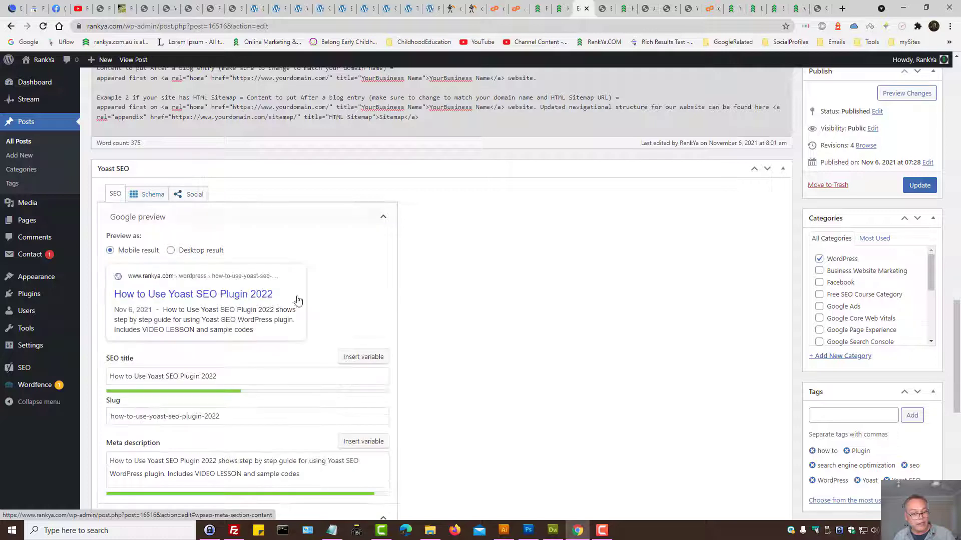
triple_click(160, 381)
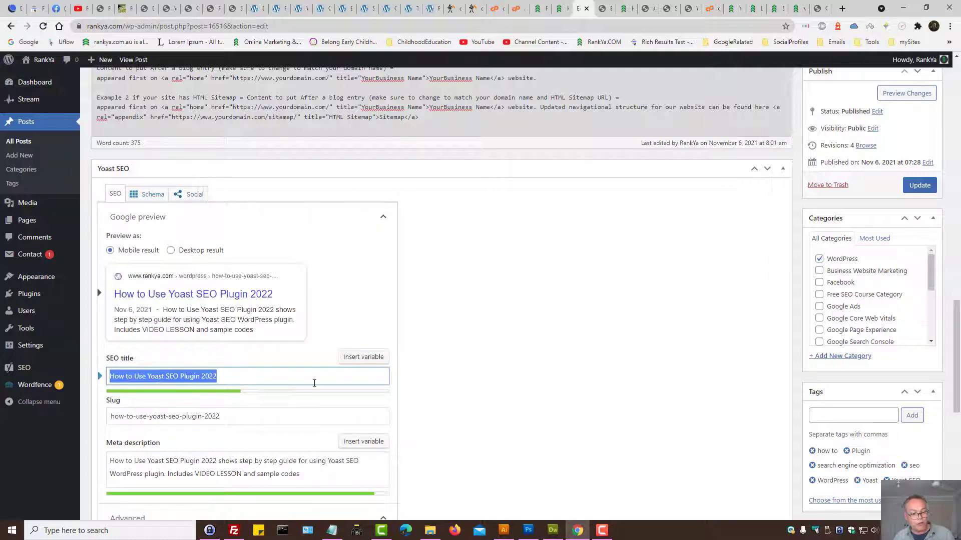
triple_click(211, 472)
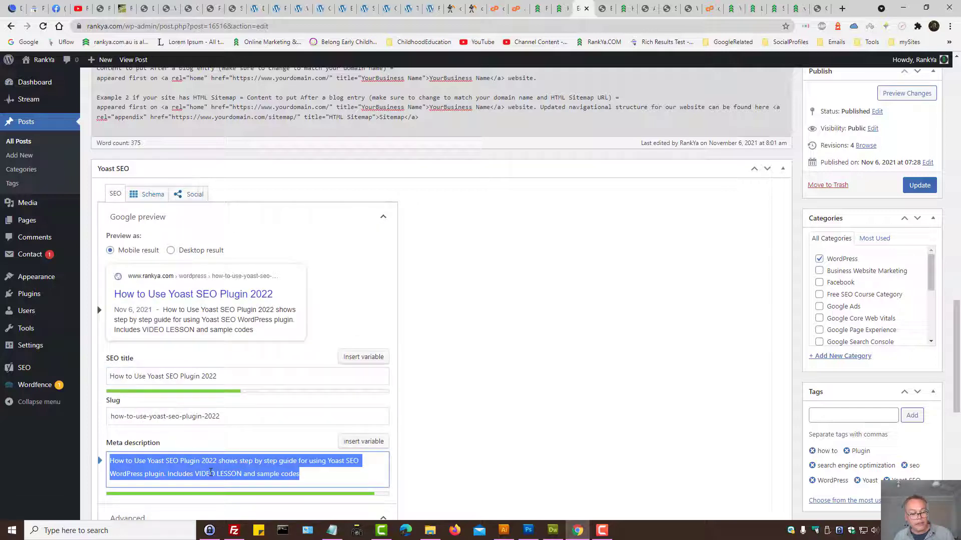
left_click(480, 443)
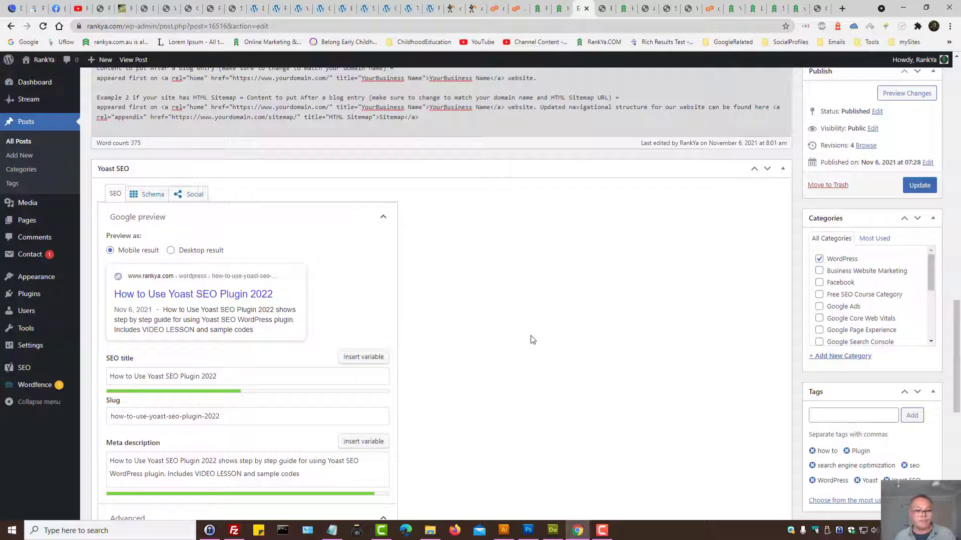
Read through the post's content from the title down to the RSS examples and the Yoast SEO box
scroll(532, 339, "up", 12)
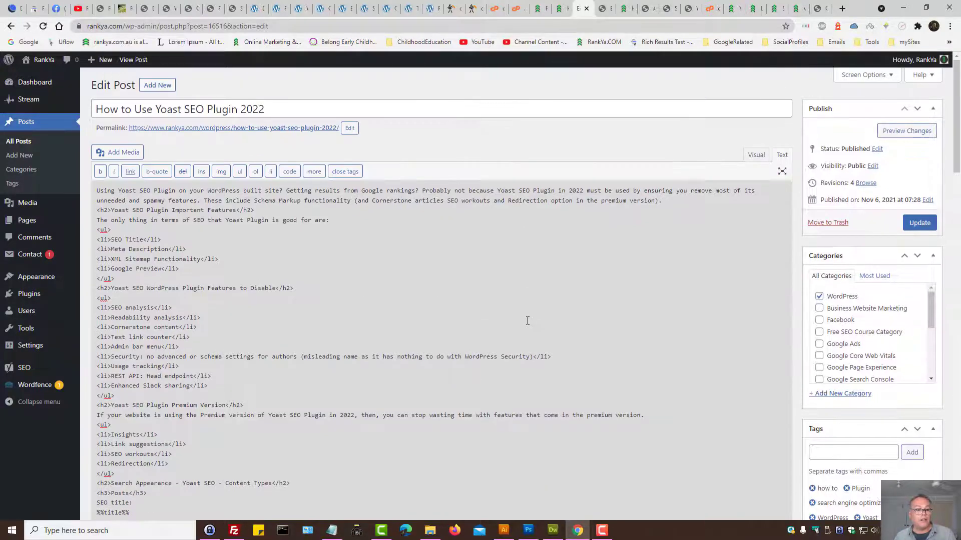
scroll(528, 318, "down", 4)
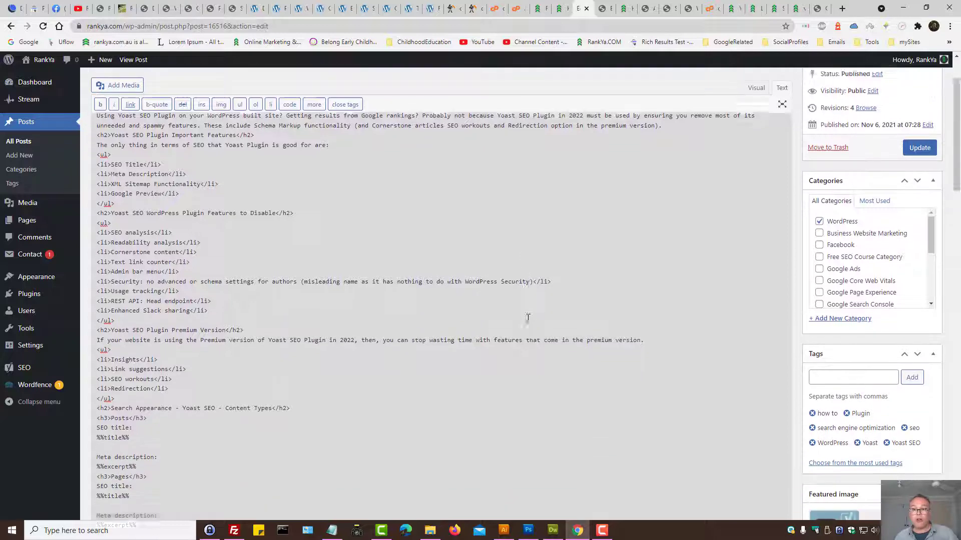
scroll(527, 318, "down", 2)
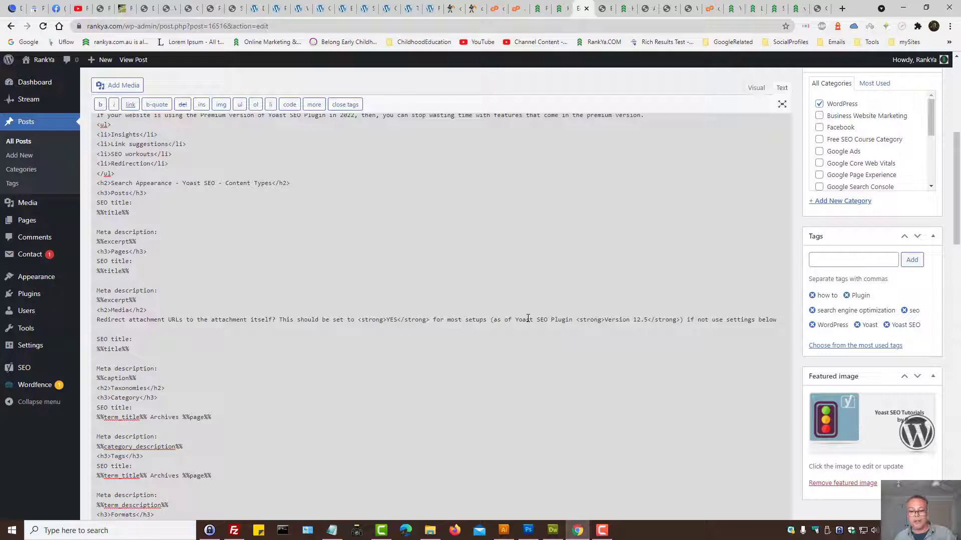
scroll(528, 318, "down", 10)
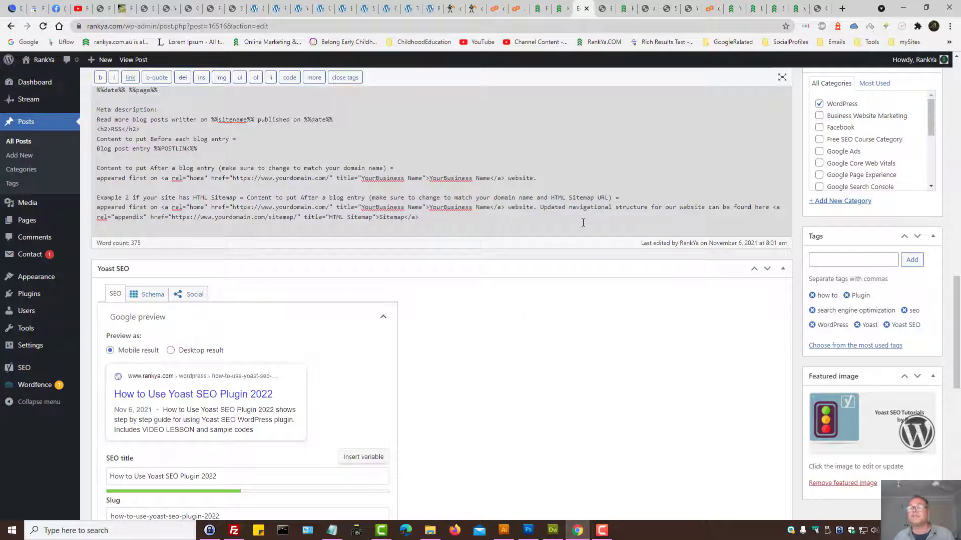
scroll(583, 222, "up", 15)
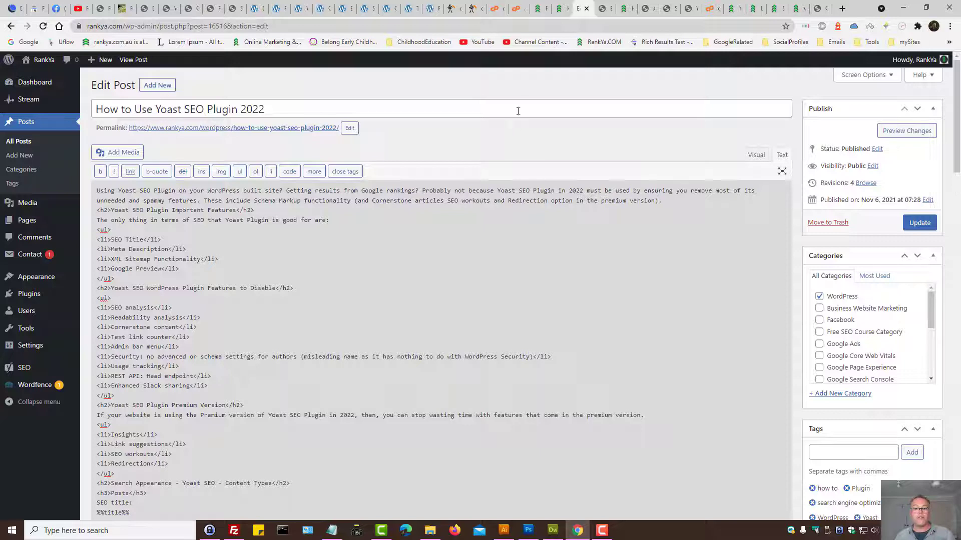
Show the file actions for the theme's functions.php in FileZilla, under RankYa-Theme-v2-2021, and in the cPanel File Manager
left_click(557, 8)
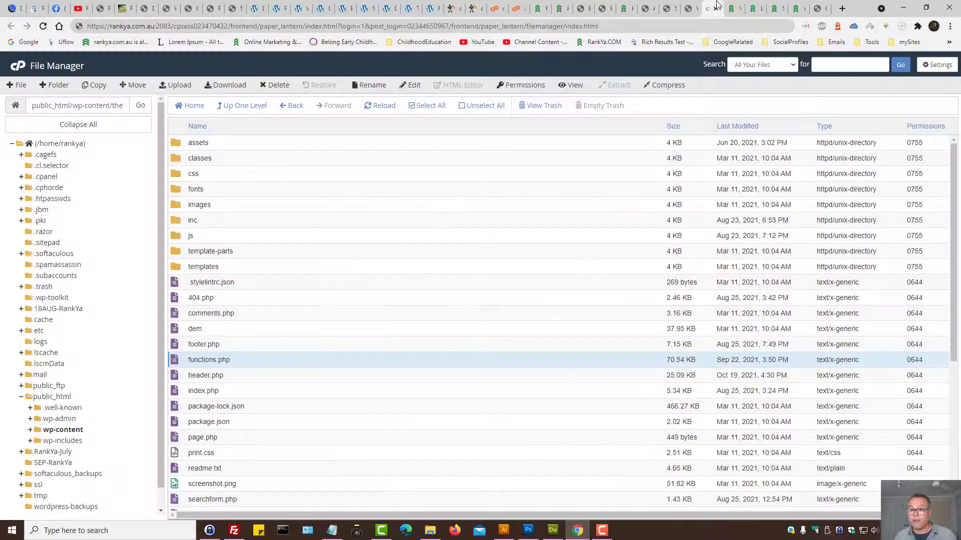
left_click(709, 8)
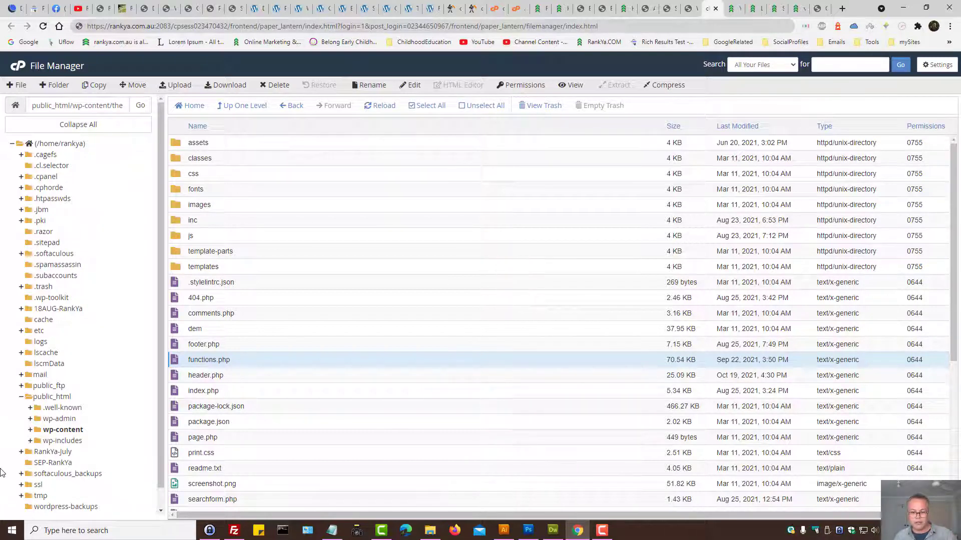
left_click(234, 530)
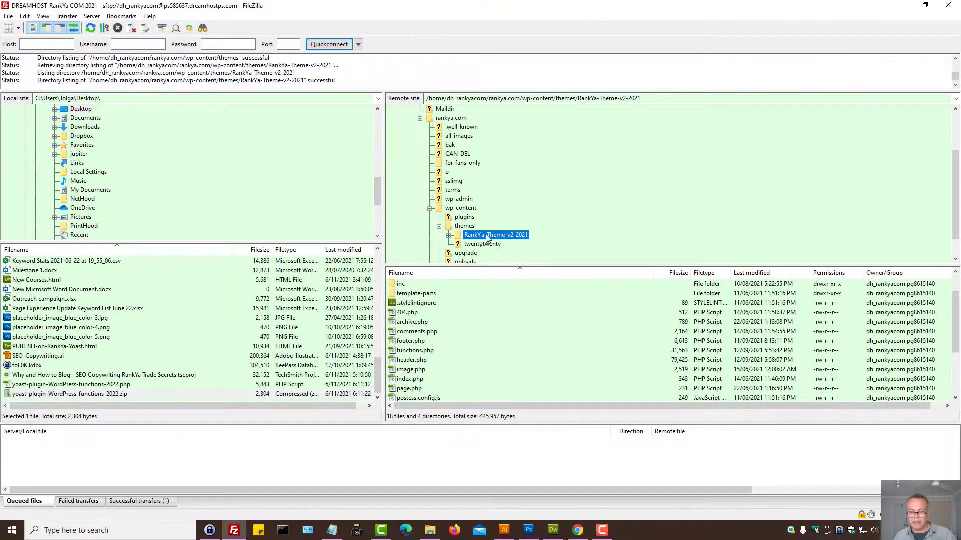
left_click(448, 236)
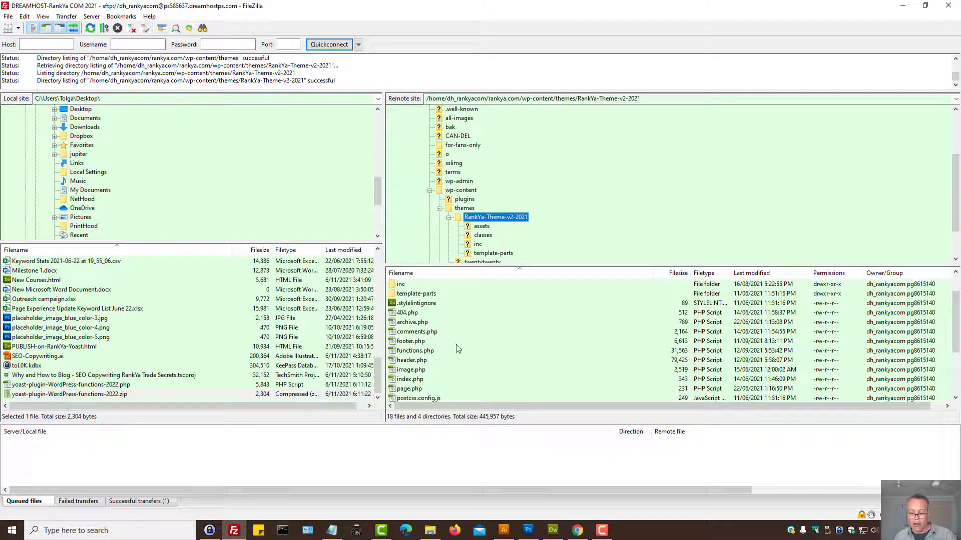
right_click(425, 352)
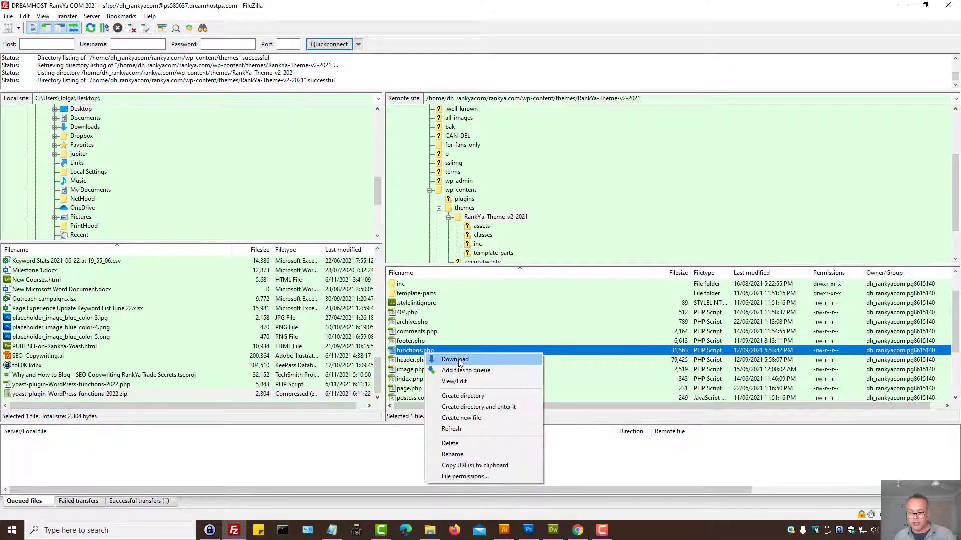
left_click(578, 530)
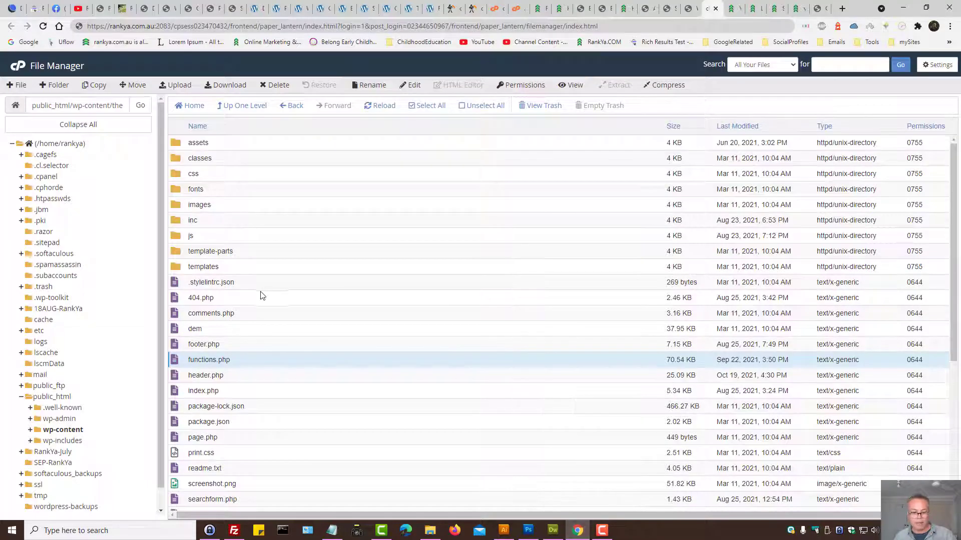
right_click(178, 364)
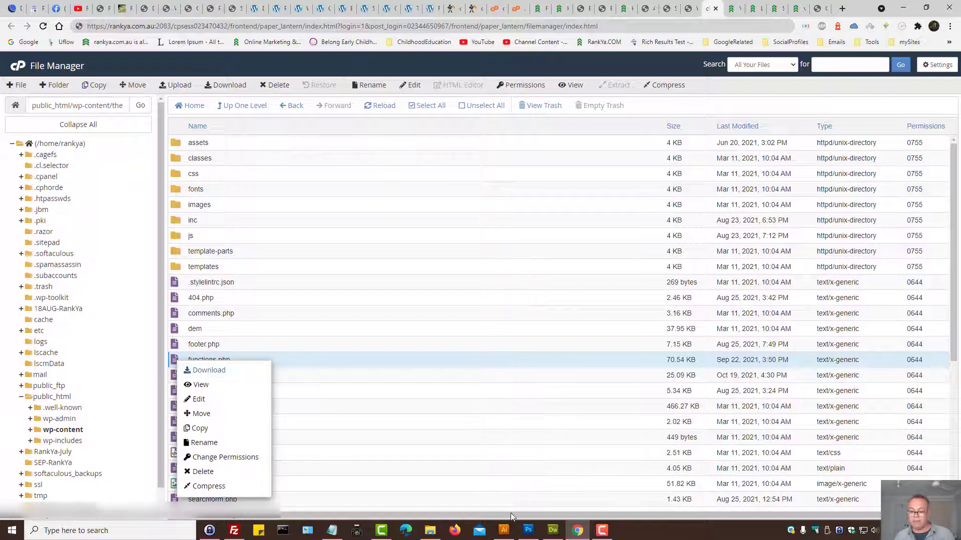
Close the yoastsetting.txt file in Notepad and open yoast-plugin-WordPress-functions-2022.php from the desktop in Dreamweaver
left_click(556, 535)
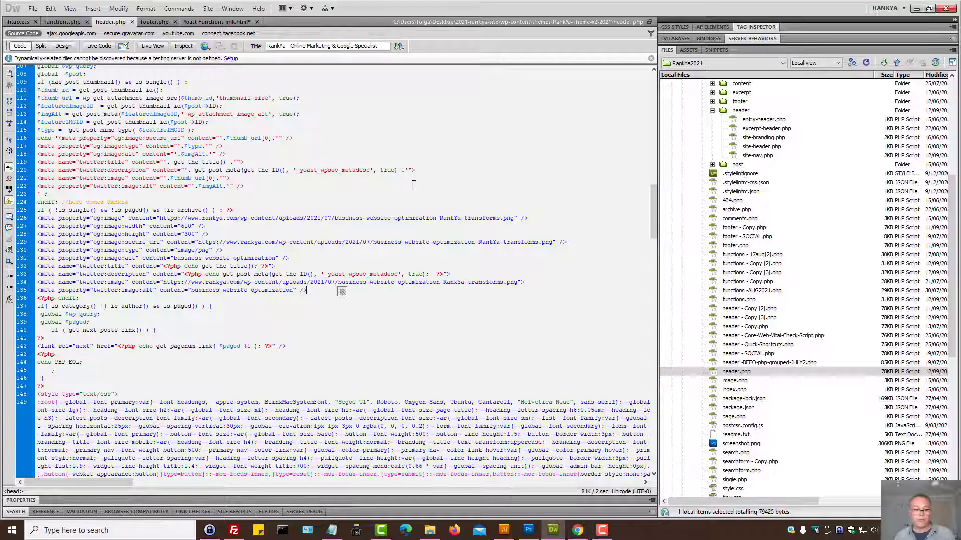
left_click(916, 9)
left_click(910, 9)
left_click(911, 10)
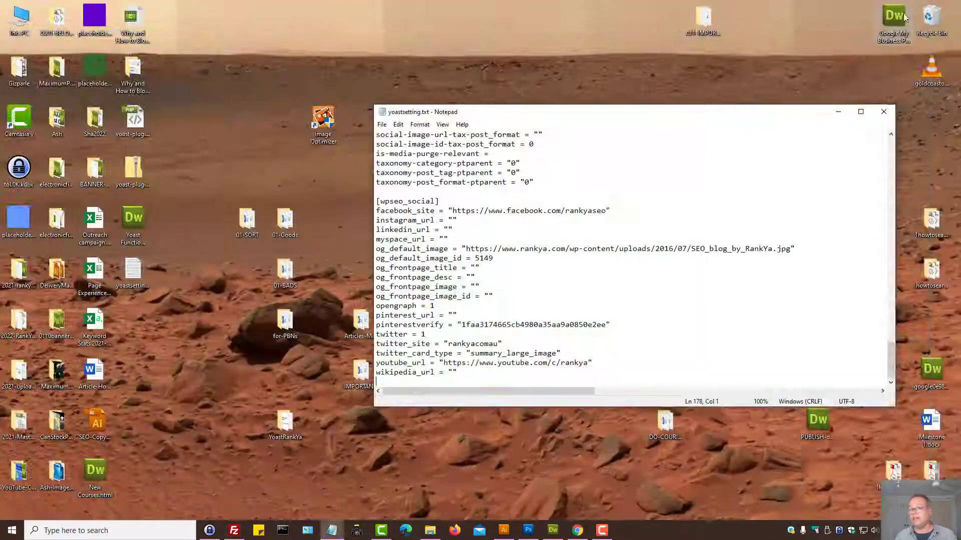
left_click(883, 112)
double_click(134, 120)
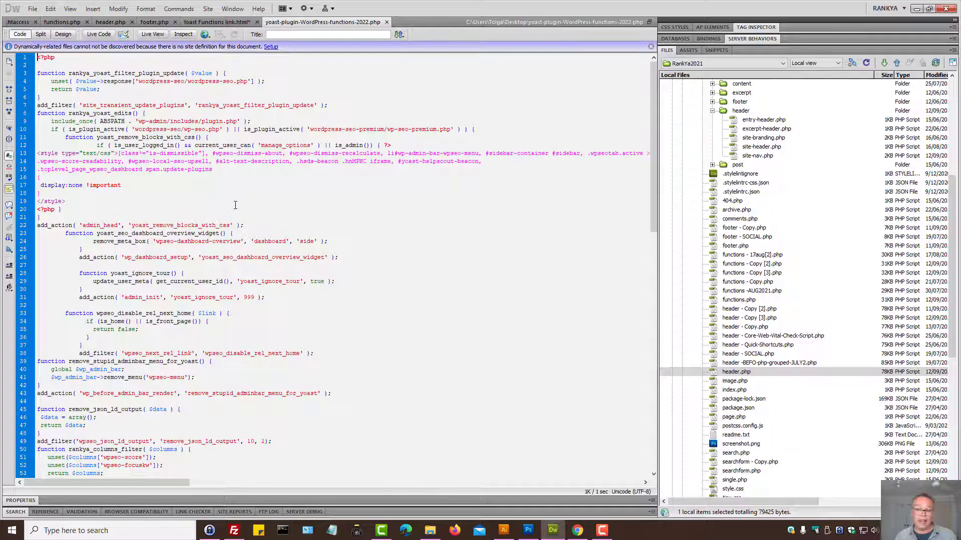
Switch to Chrome to view the footer of the published Yoast post, and return to the code in Dreamweaver
left_click(578, 531)
left_click(559, 8)
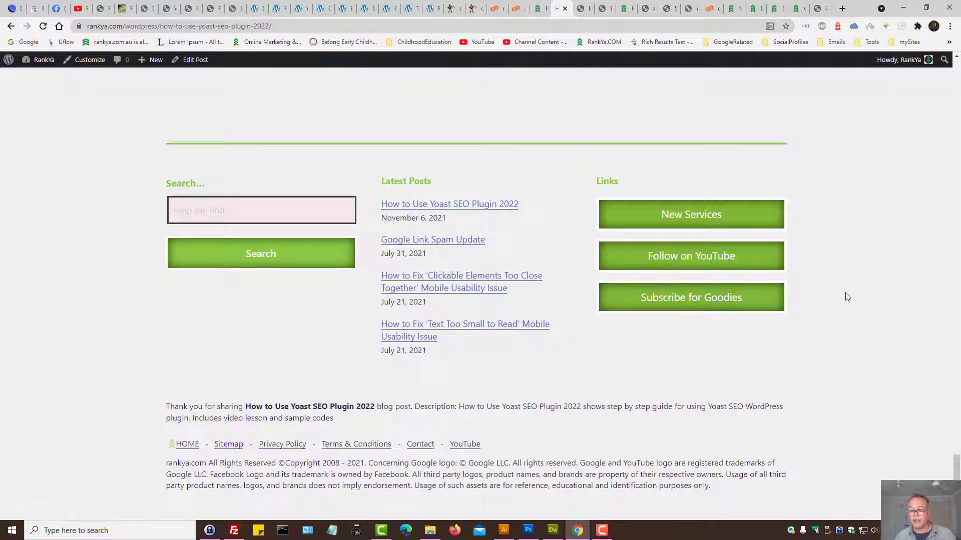
left_click(903, 7)
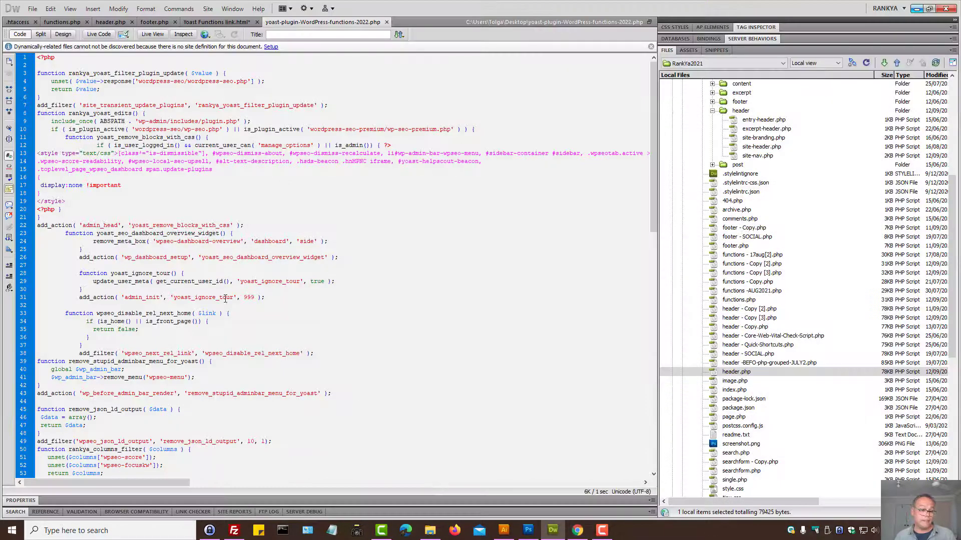
Copy the code from the rankya_yoast_filter_plugin_update function through the wpseo_remove_reply_to_com filter, and open the theme's functions.php near its end
scroll(225, 298, "down", 20)
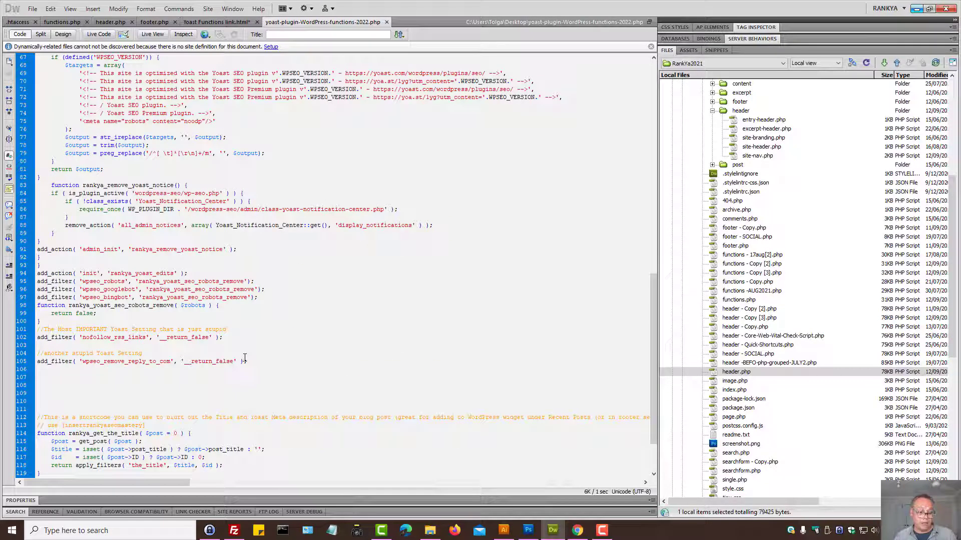
scroll(258, 349, "down", 3)
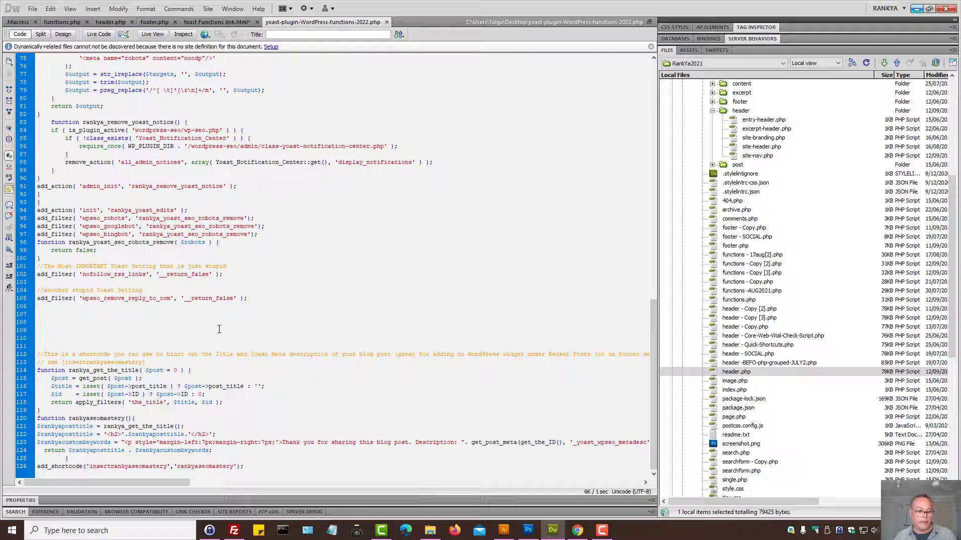
left_click_drag(263, 303, 80, 143)
left_click(173, 165)
scroll(119, 166, "up", 2)
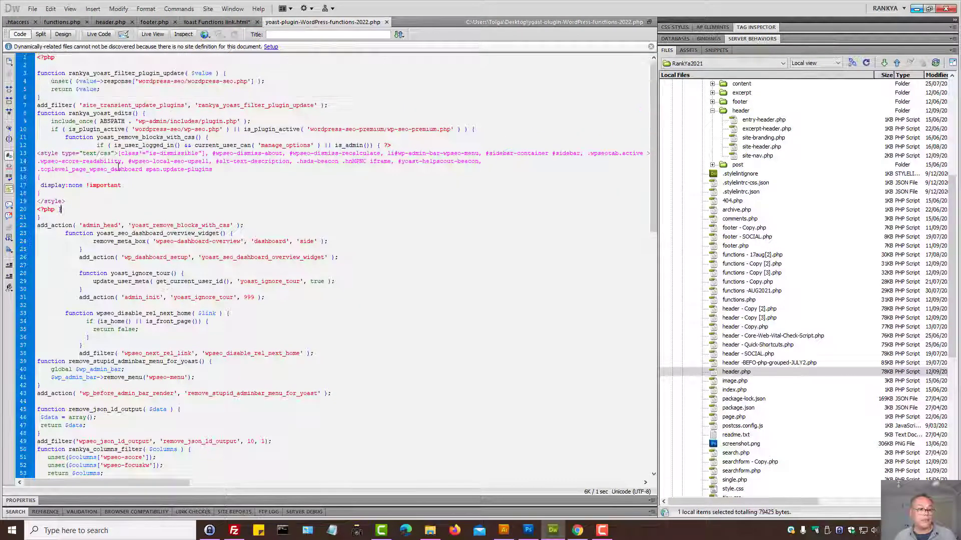
left_click_drag(38, 70, 250, 301)
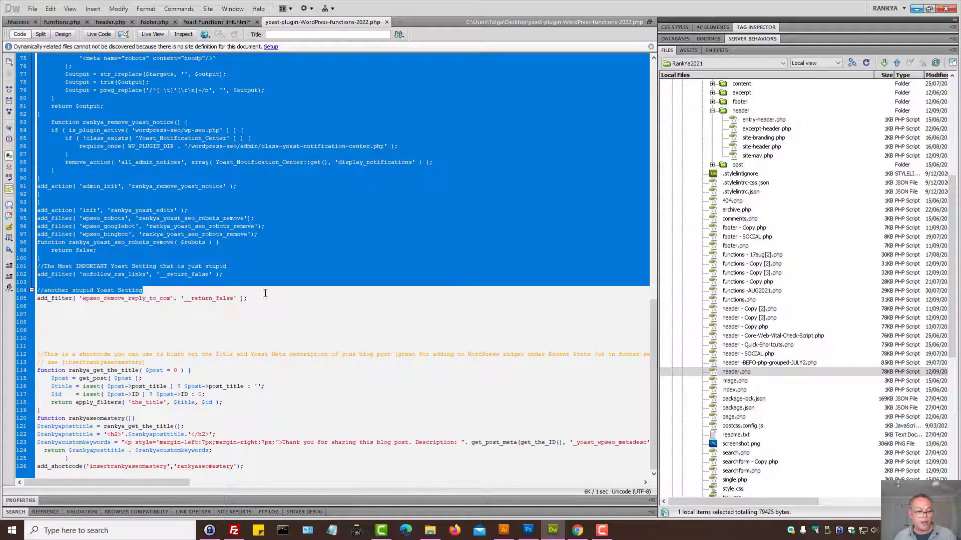
right_click(162, 201)
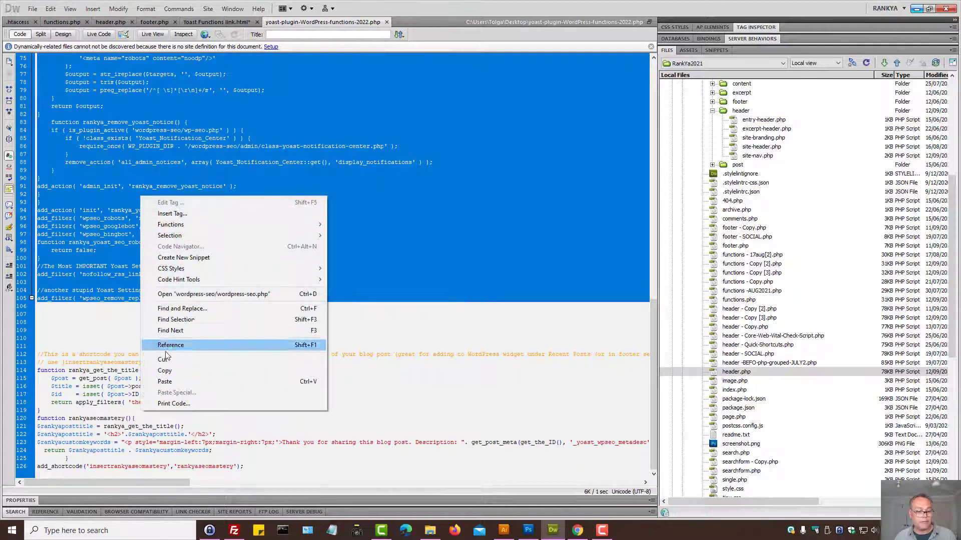
left_click(165, 370)
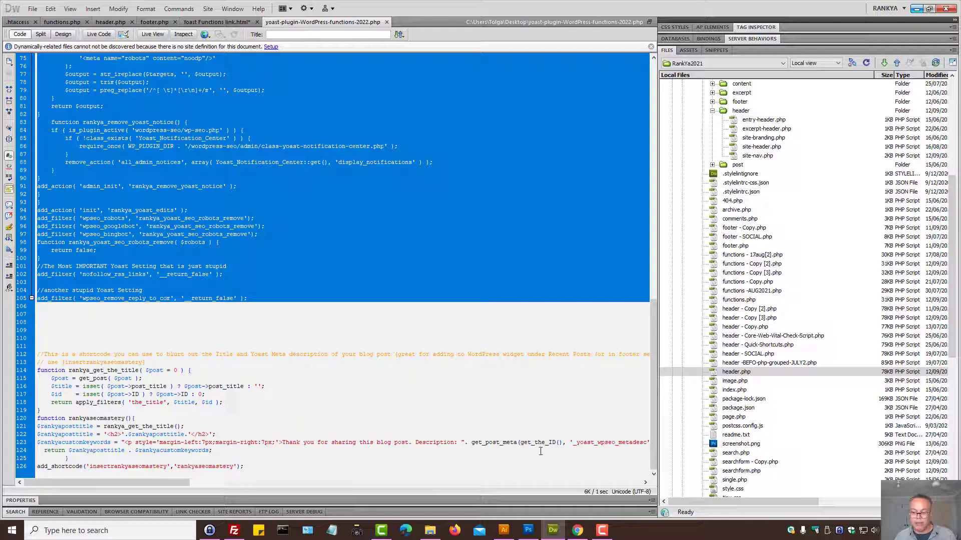
double_click(736, 300)
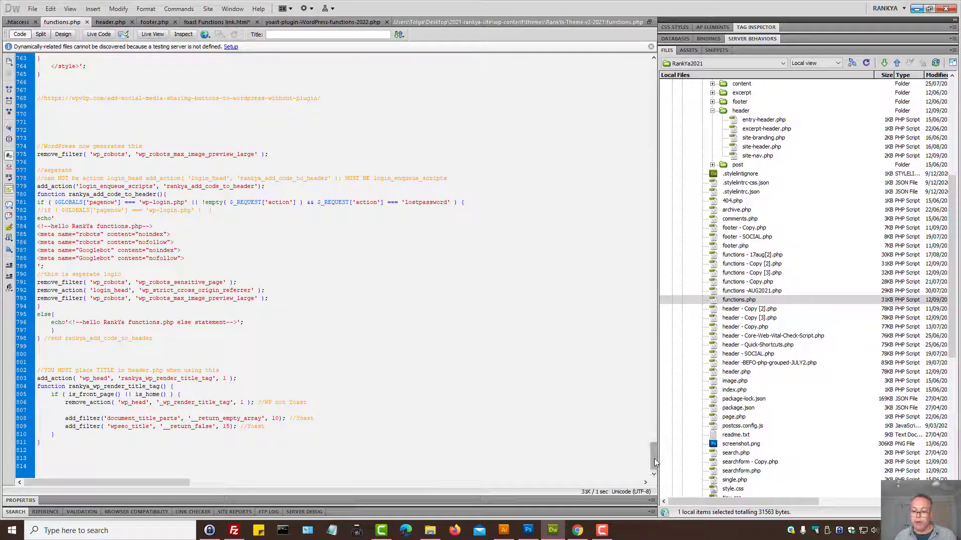
scroll(354, 370, "up", 9)
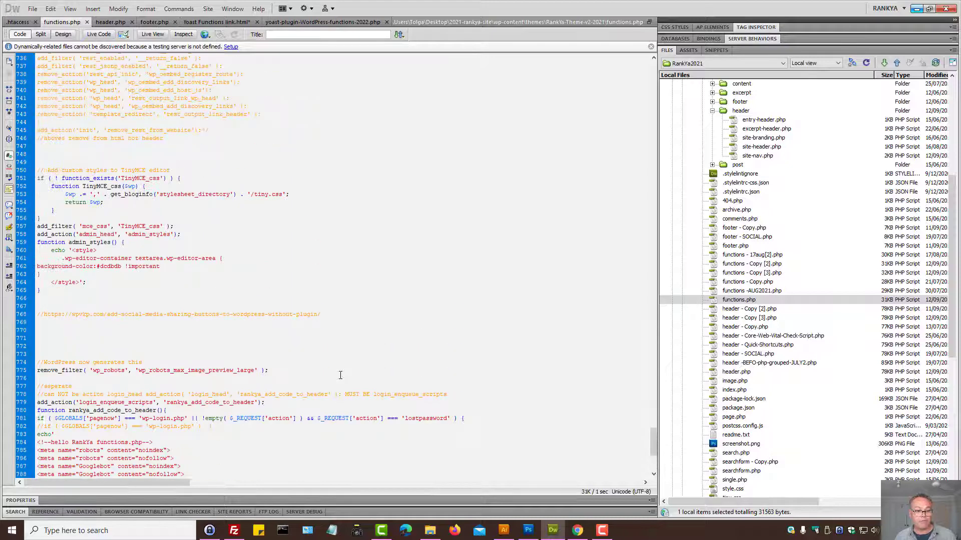
Return to yoast-plugin-WordPress-functions-2022.php and highlight the wpseo_robots filter and its rankya_yoast_seo_robots_remove callback
left_click(278, 22)
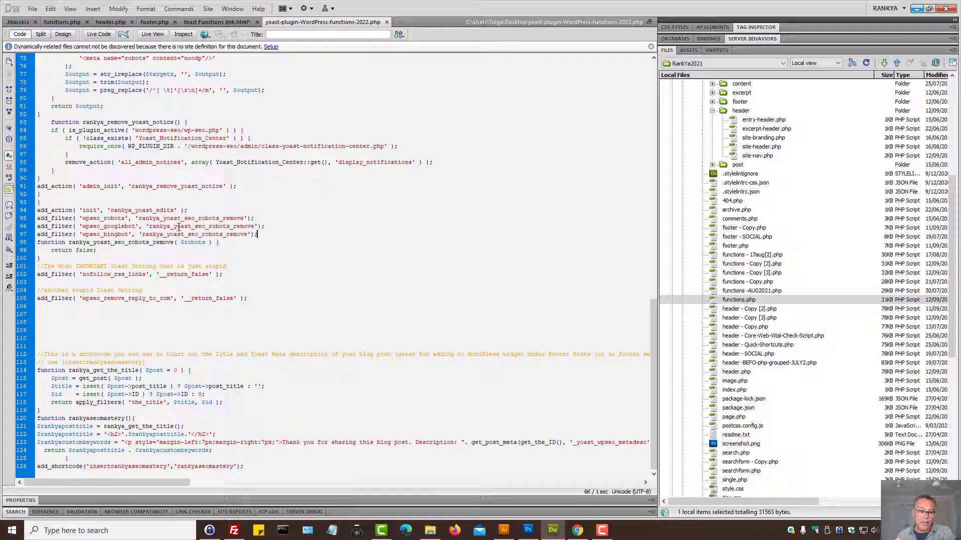
double_click(116, 215)
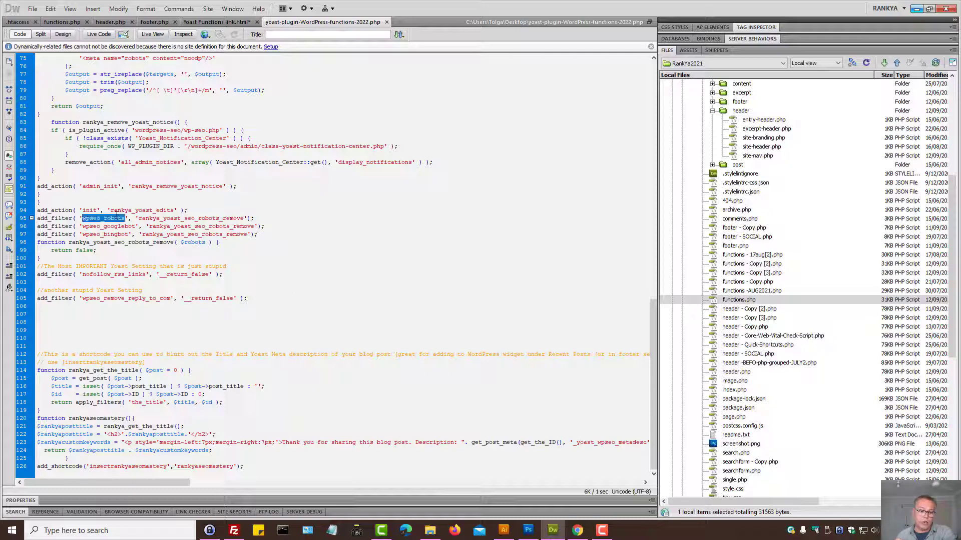
left_click(188, 211)
double_click(189, 218)
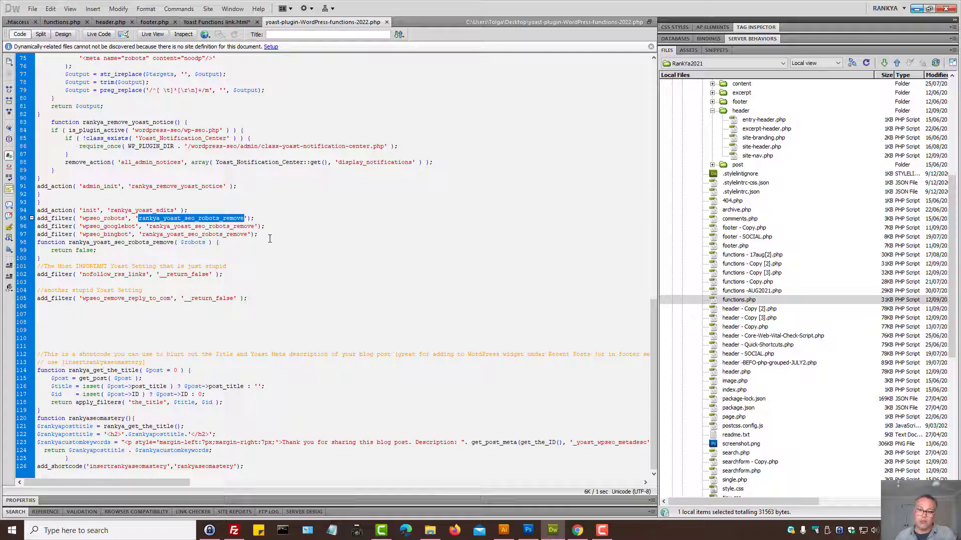
left_click(212, 226)
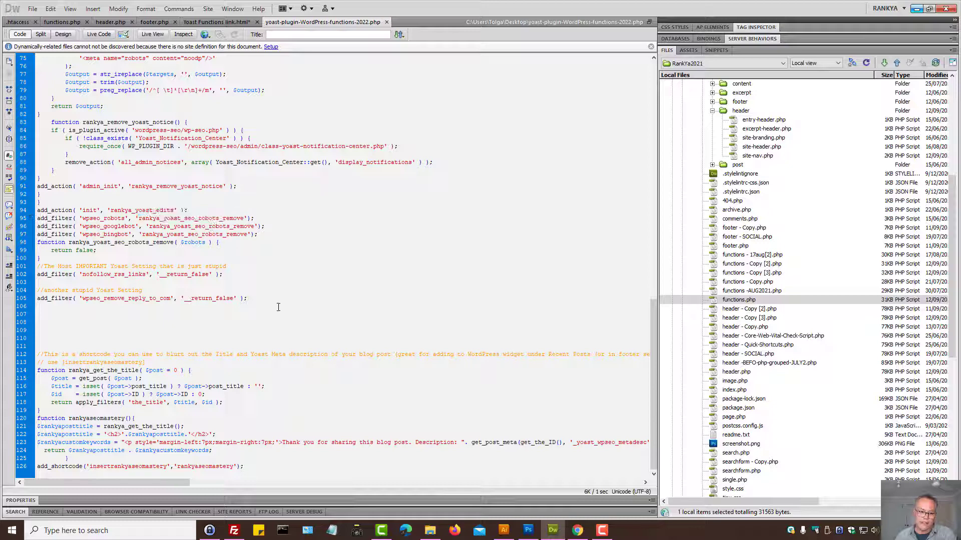
Highlight the nofollow_rss_links filter name, and switch to Chrome to load the site's RSS feed at rankya.com/feed
double_click(119, 273)
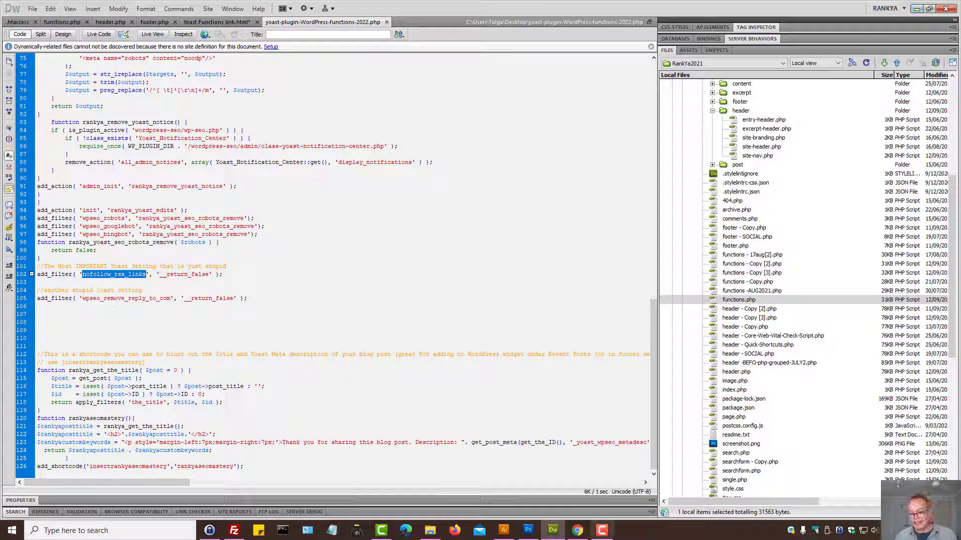
left_click(578, 530)
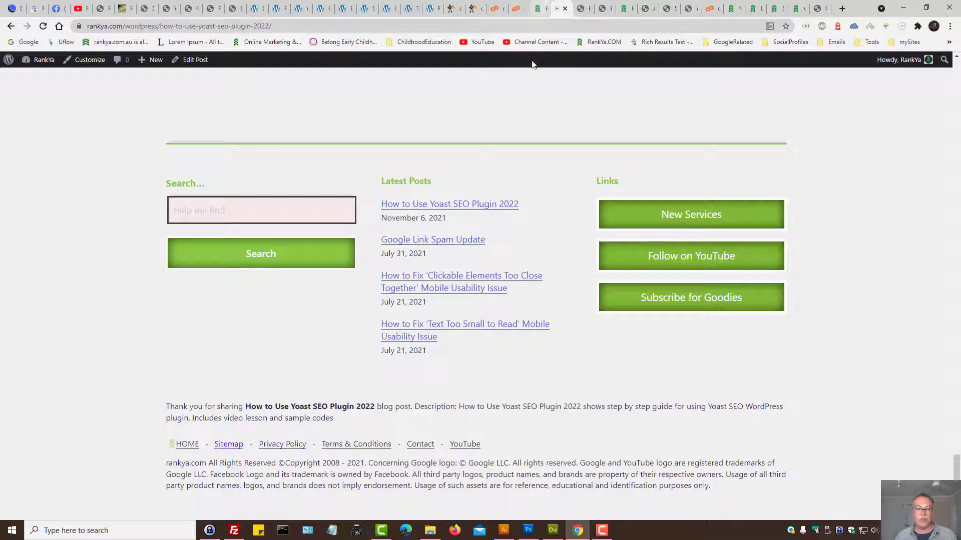
left_click_drag(125, 26, 272, 26)
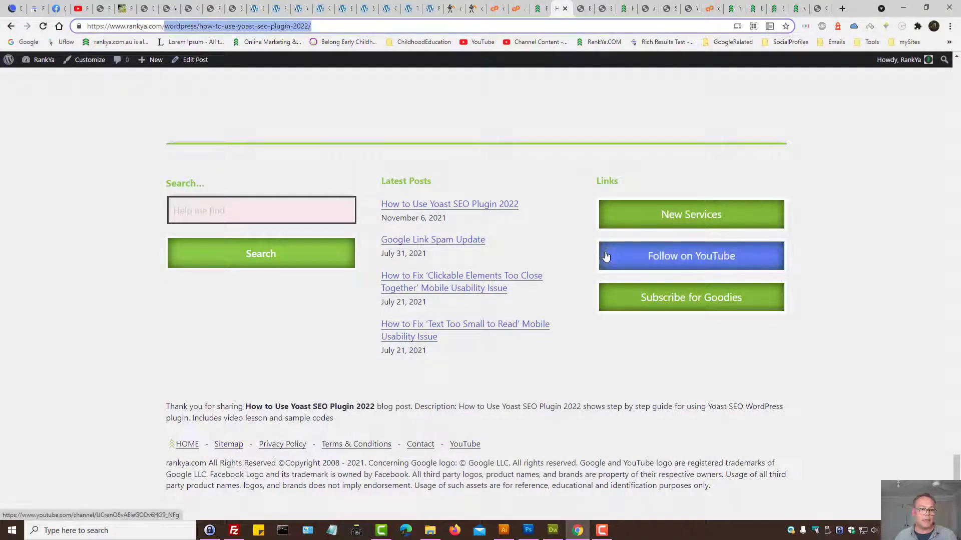
type("feed")
key("Return")
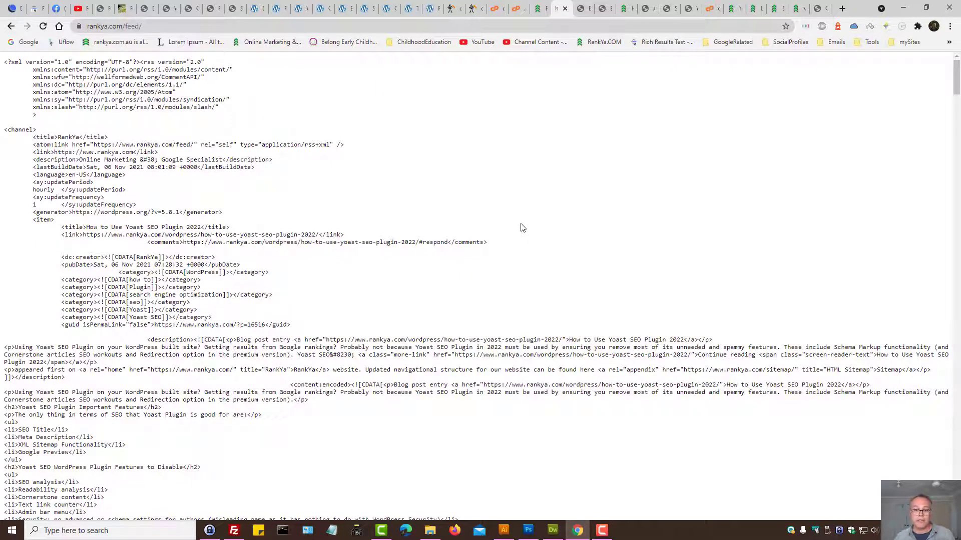
Highlight the blog post URL in the first feed item's description, and return to the code in Dreamweaver
scroll(522, 228, "down", 1)
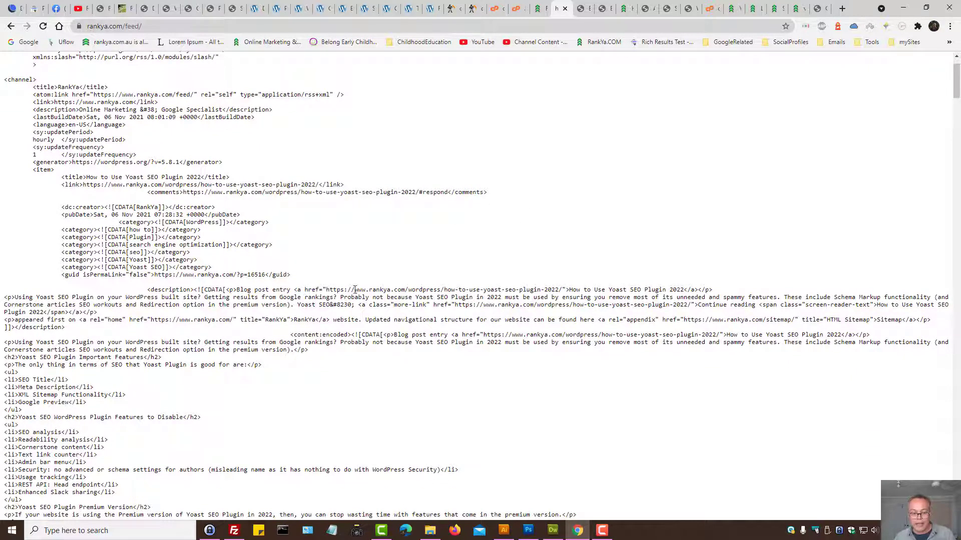
left_click_drag(326, 289, 565, 289)
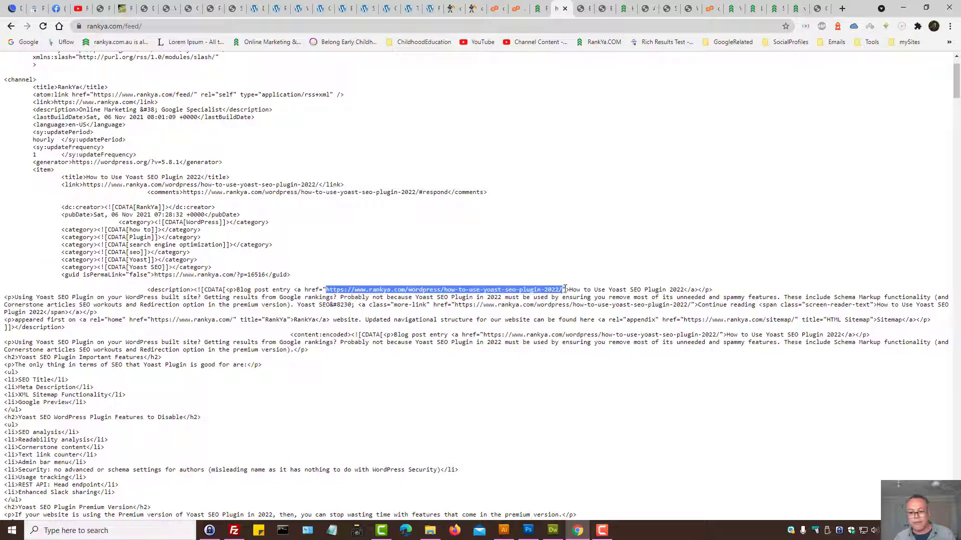
left_click(339, 313)
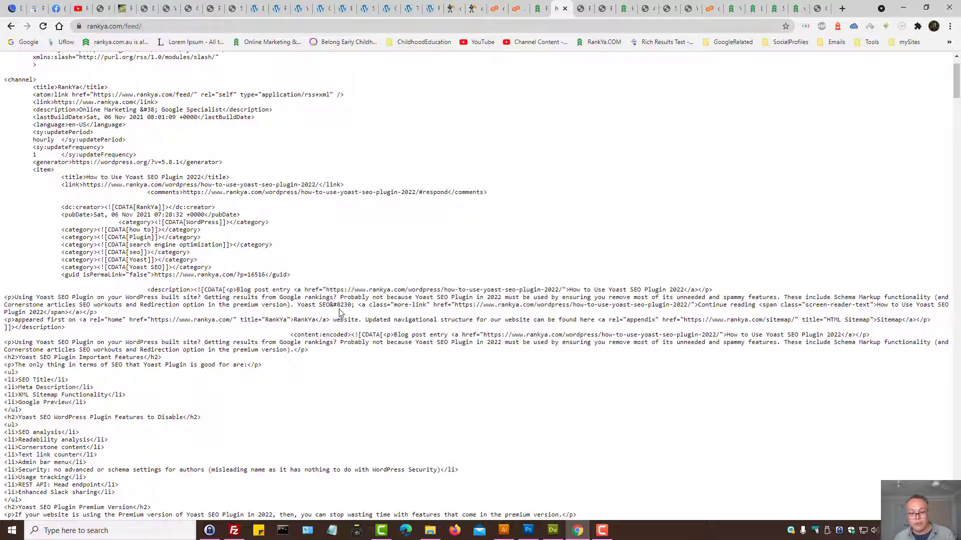
left_click_drag(326, 289, 562, 290)
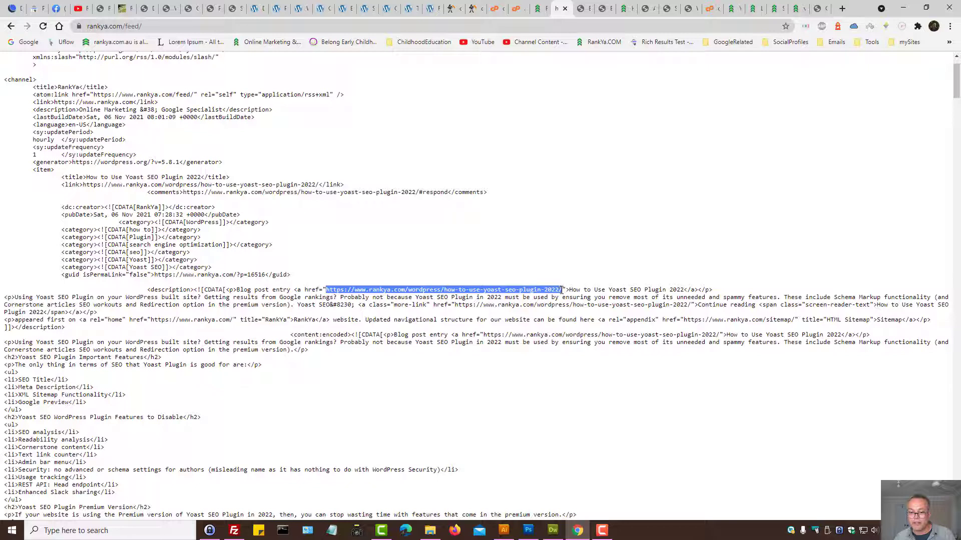
left_click(424, 334)
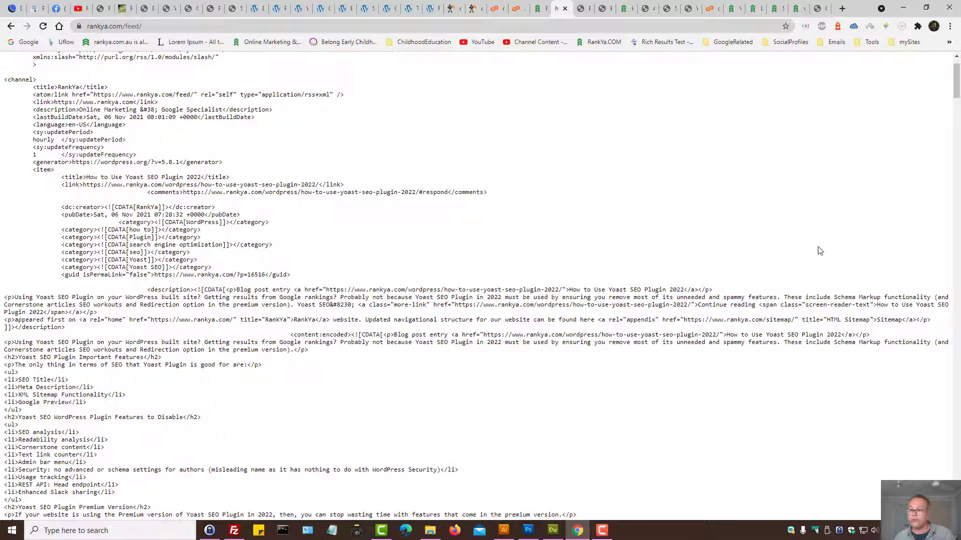
left_click(903, 8)
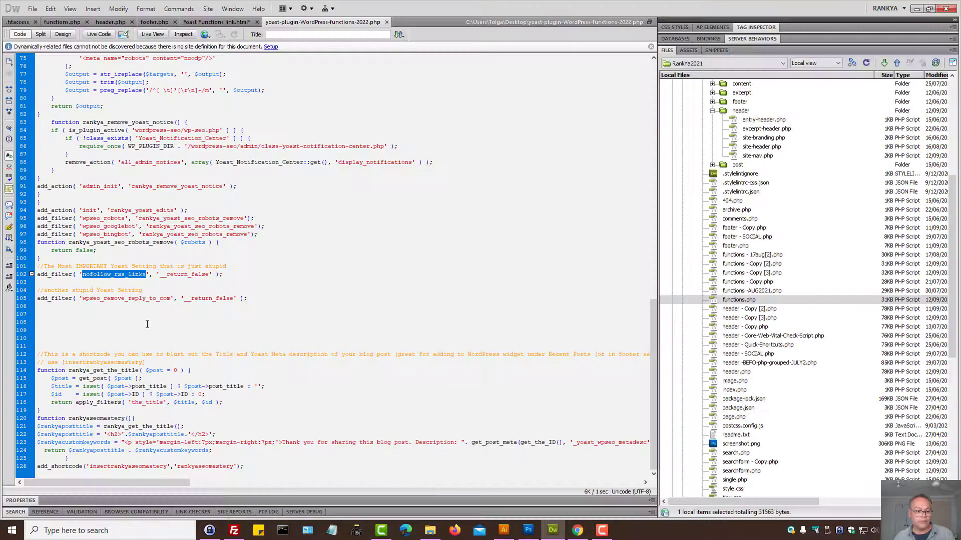
Highlight the wpseo_remove_reply_to_com filter name, and switch to Chrome, closing the feed tab to view the RankYa home page
double_click(120, 298)
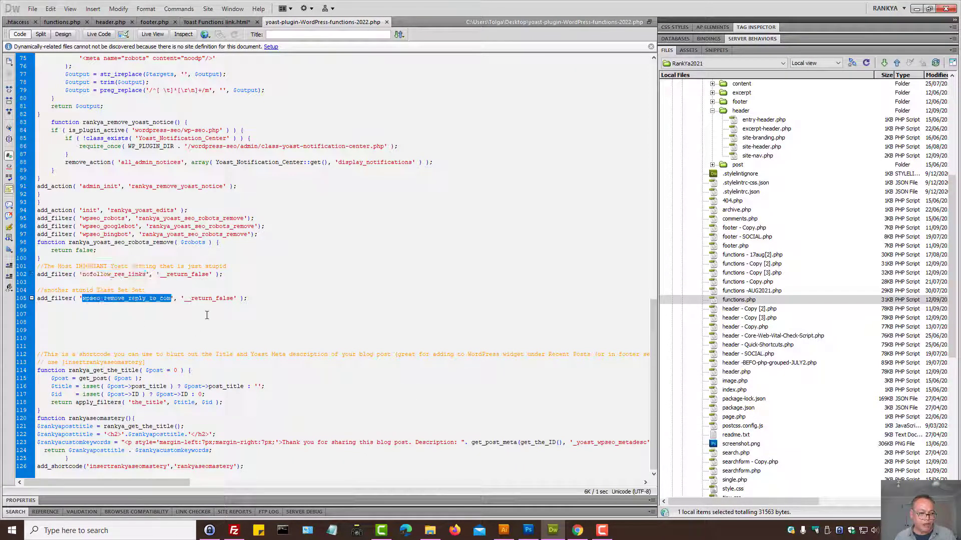
left_click(220, 305)
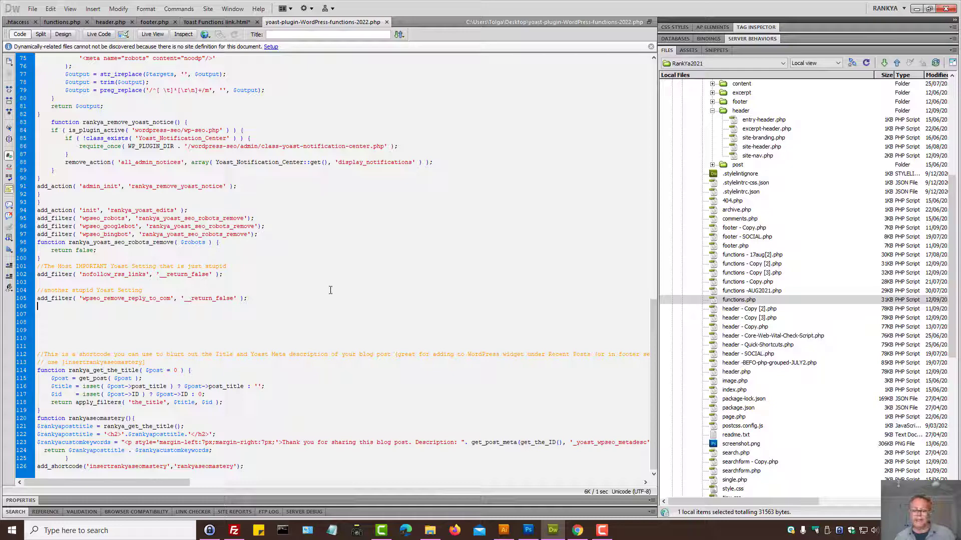
left_click(577, 530)
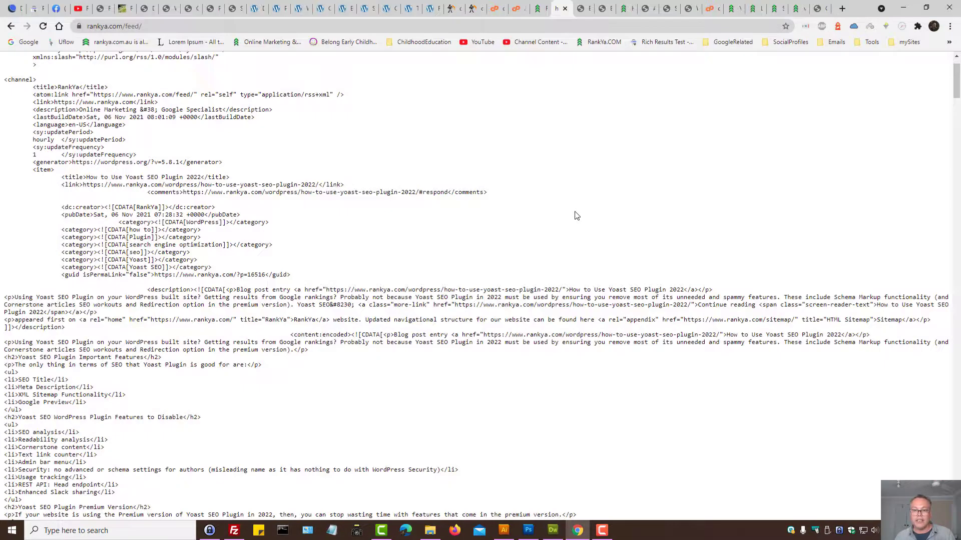
left_click(564, 8)
scroll(450, 340, "down", 15)
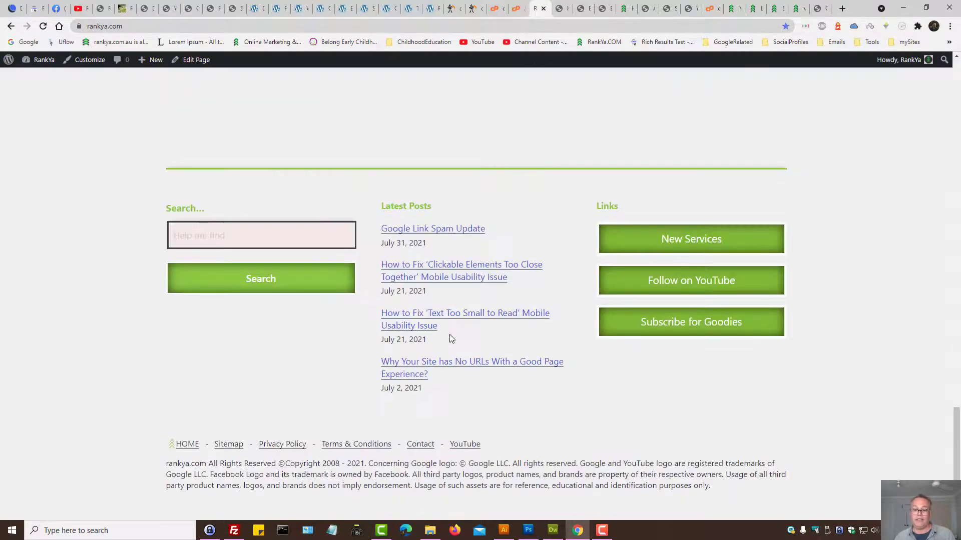
scroll(671, 191, "up", 15)
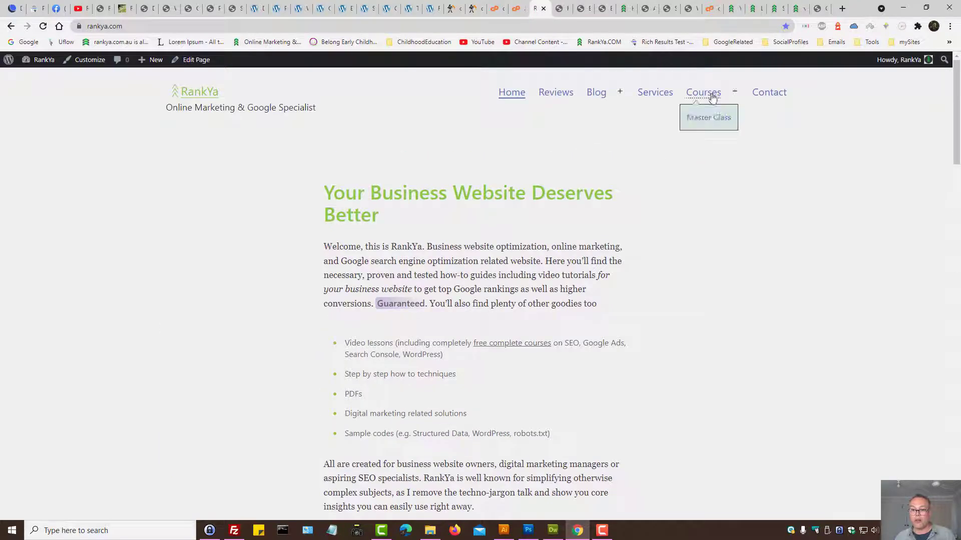
Open "How to Optimize for Google Core Web Vitals for WordPress" from the Google Core Web Vitals category and view the Reply links in its comments
mouse_move(598, 95)
middle_click(602, 120)
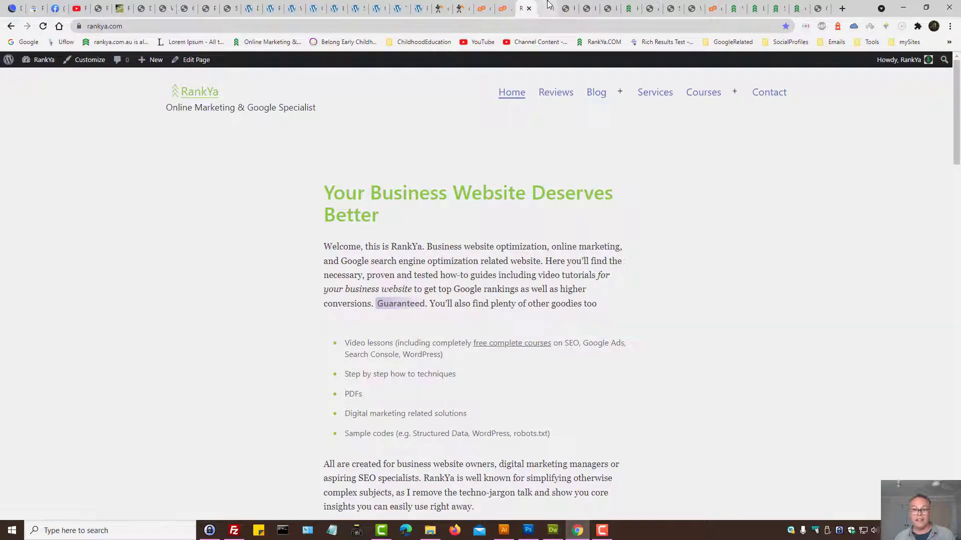
left_click(556, 6)
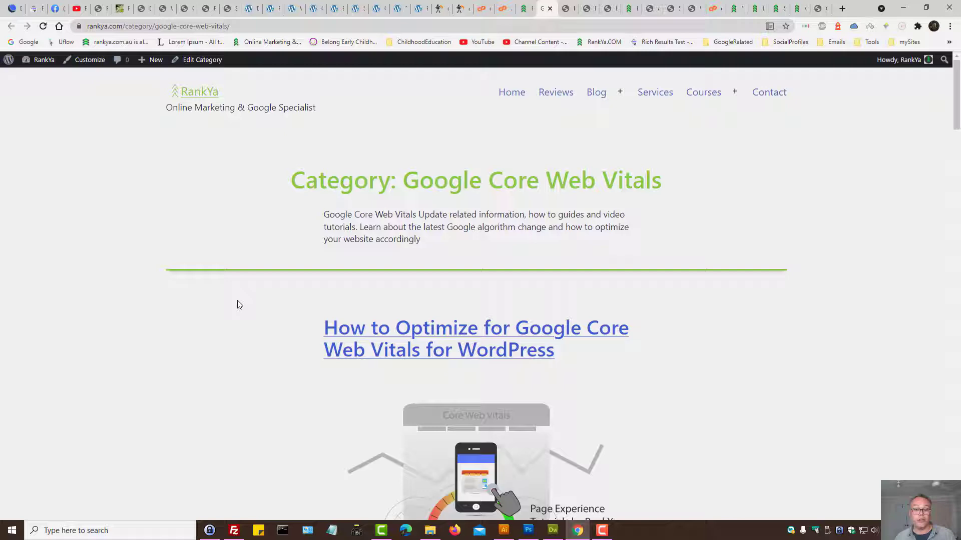
left_click(410, 338)
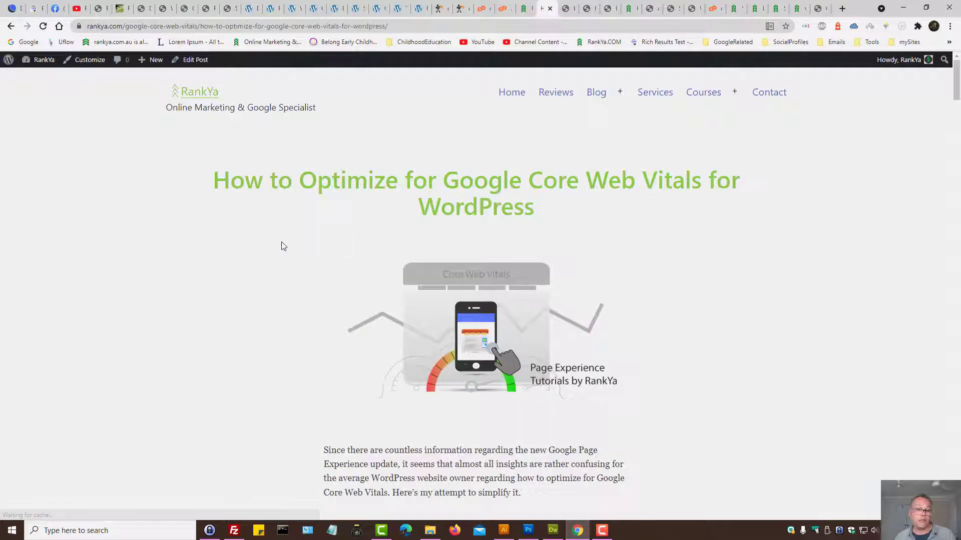
scroll(214, 347, "down", 20)
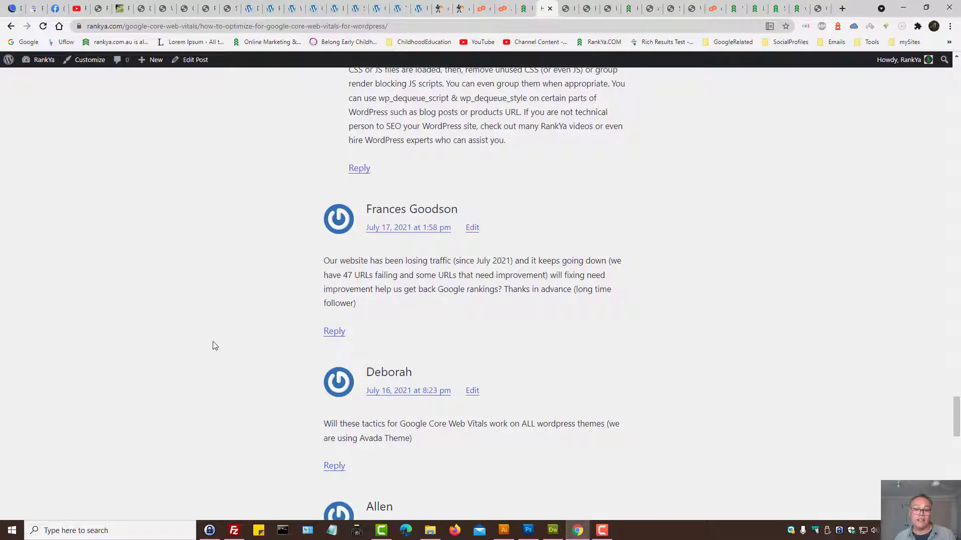
Return to the code in Dreamweaver and highlight focuskw in the rankya_columns_filter function
left_click(903, 8)
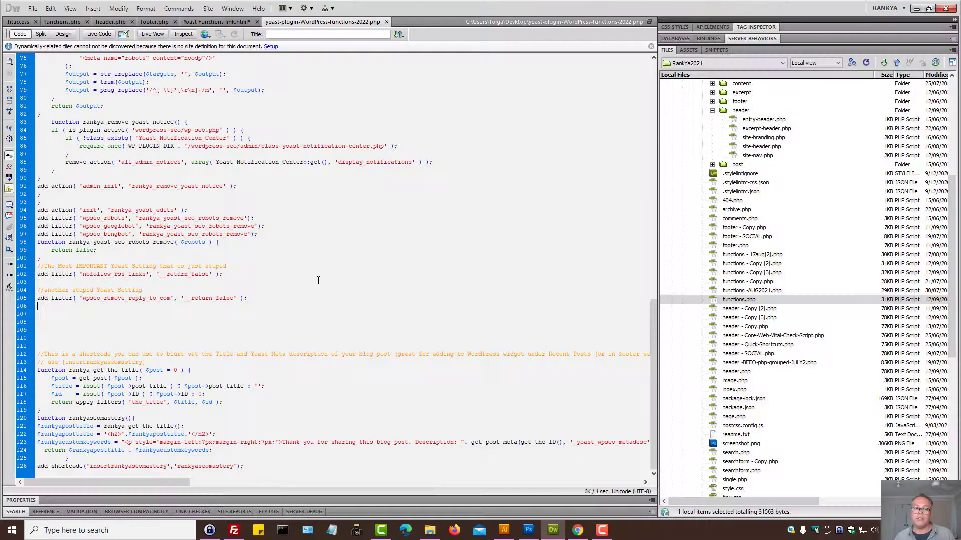
double_click(97, 296)
key("Up")
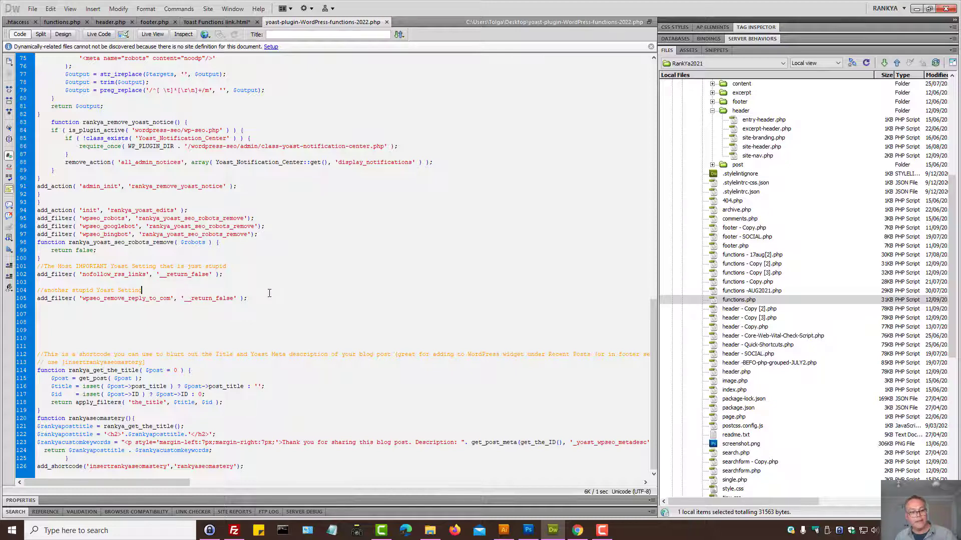
scroll(269, 294, "up", 3)
scroll(256, 291, "up", 10)
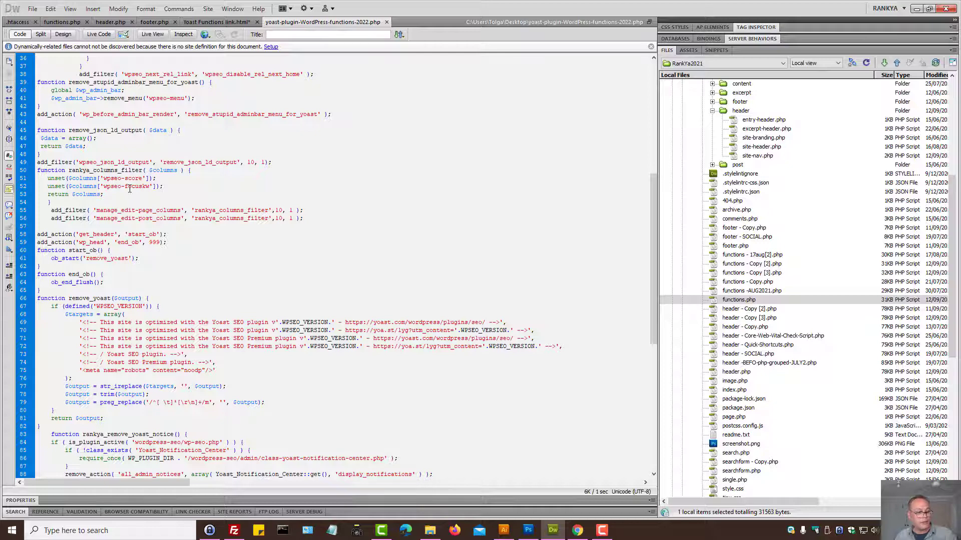
double_click(130, 186)
scroll(206, 207, "up", 1)
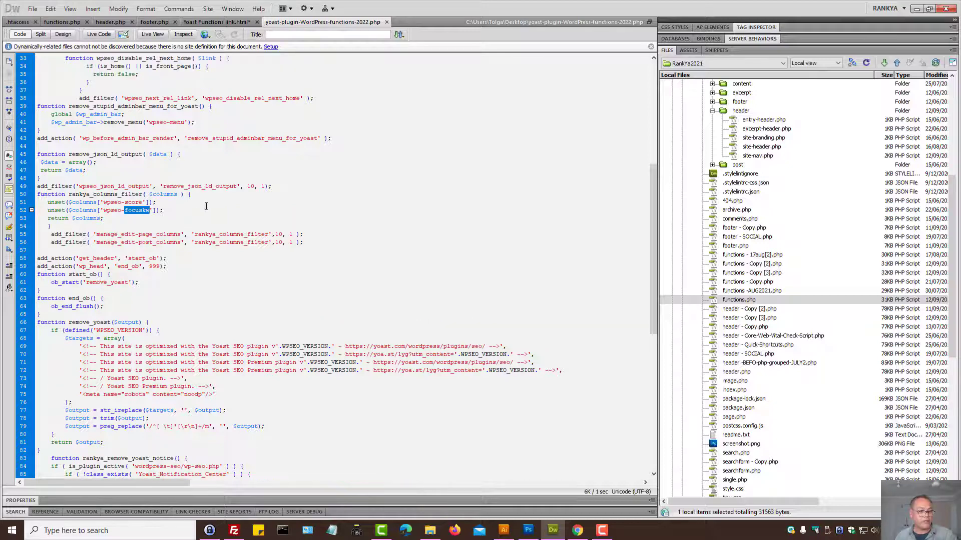
Highlight the remove_json_ld_output function name above the wpseo_json_ld_output filter
left_click(113, 149)
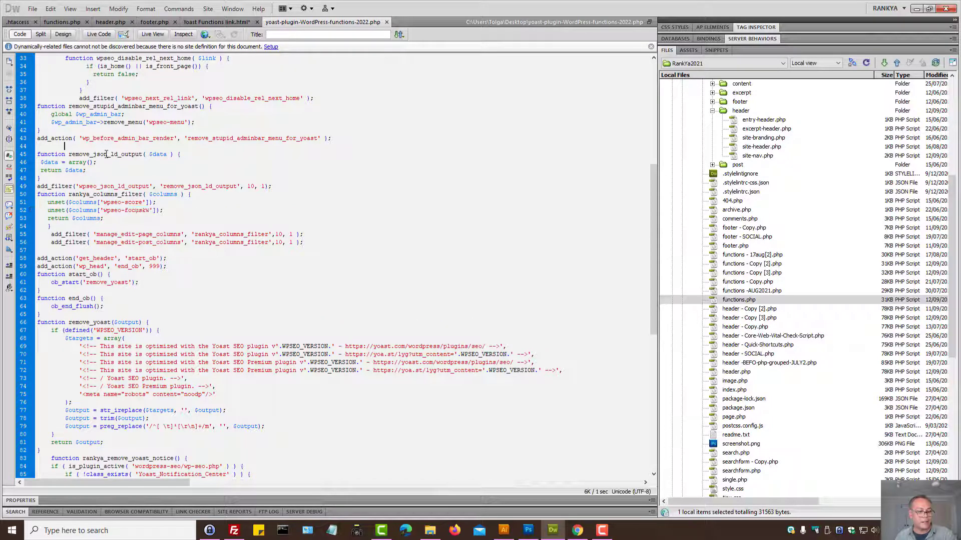
double_click(106, 154)
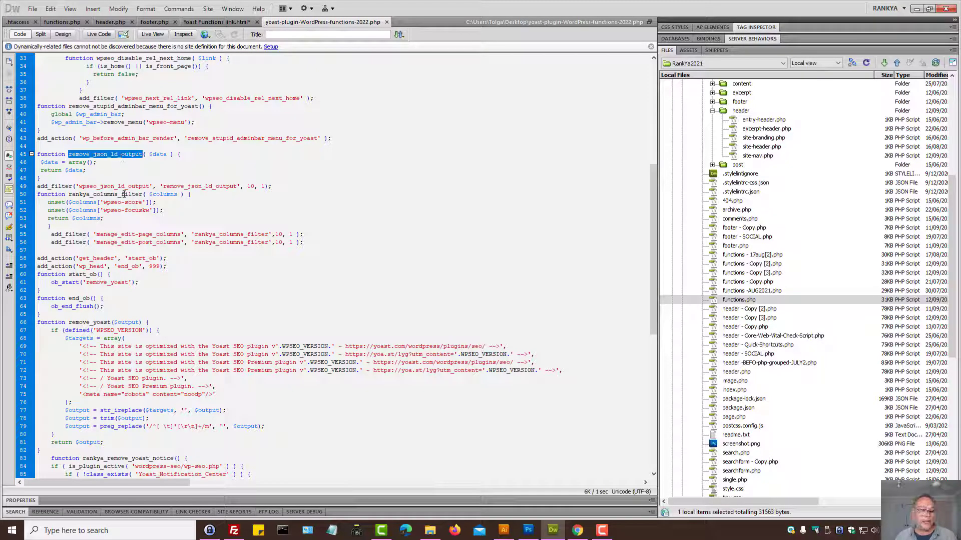
left_click(112, 178)
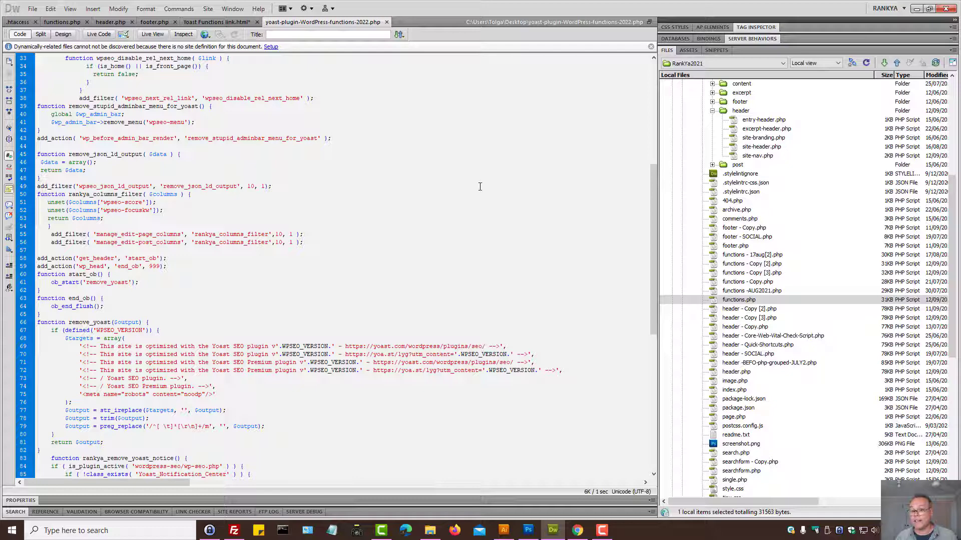
Open the theme's footer.php and highlight the is_front_page block with the WebSite structured data near its end
double_click(716, 247)
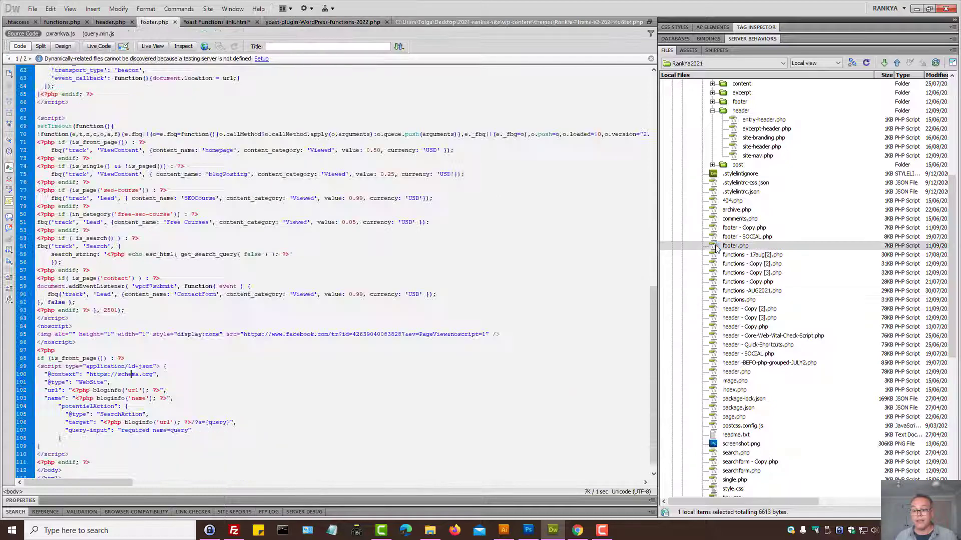
scroll(292, 355, "down", 1)
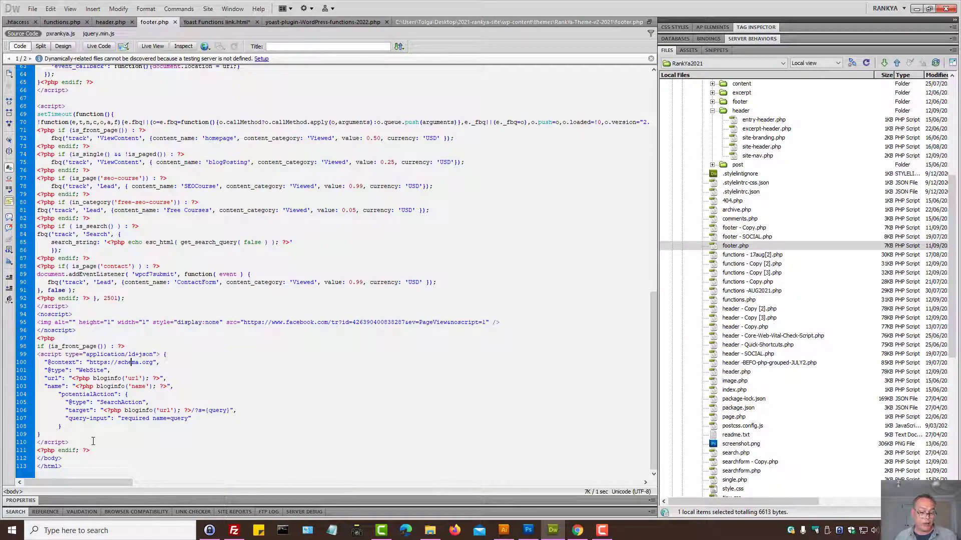
left_click_drag(97, 452, 37, 338)
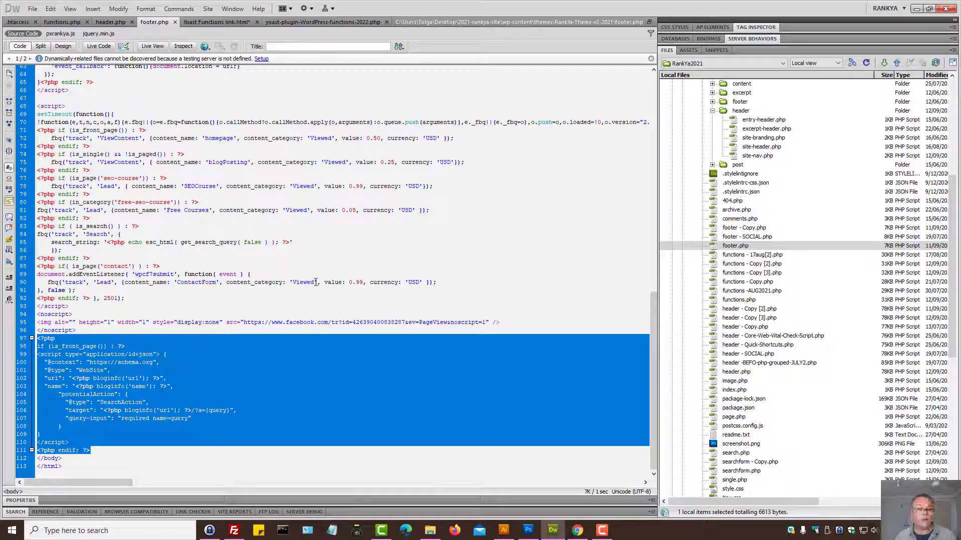
left_click(194, 369)
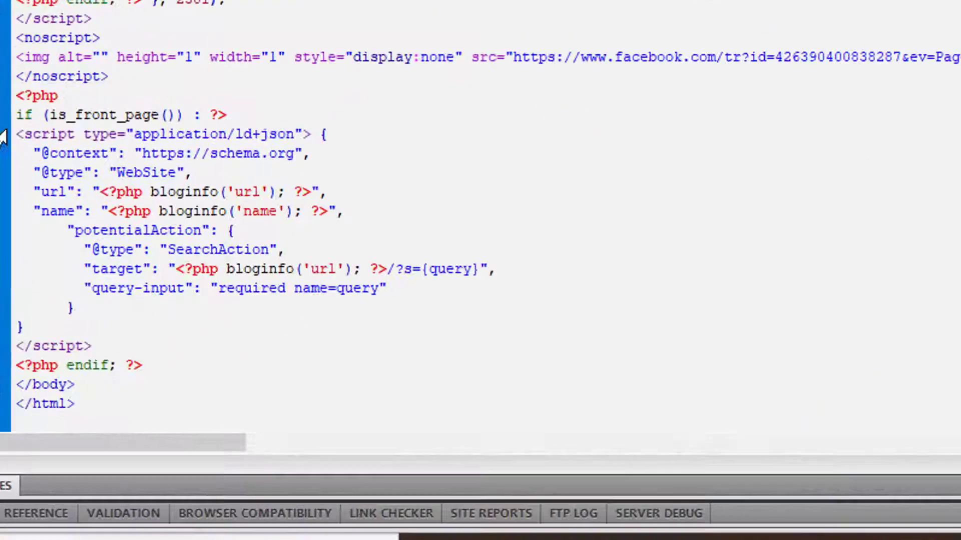
Highlight the application/ld+json script inside the is_front_page condition, and return to yoast-plugin-WordPress-functions-2022.php
left_click_drag(37, 354, 65, 433)
left_click_drag(89, 285, 146, 300)
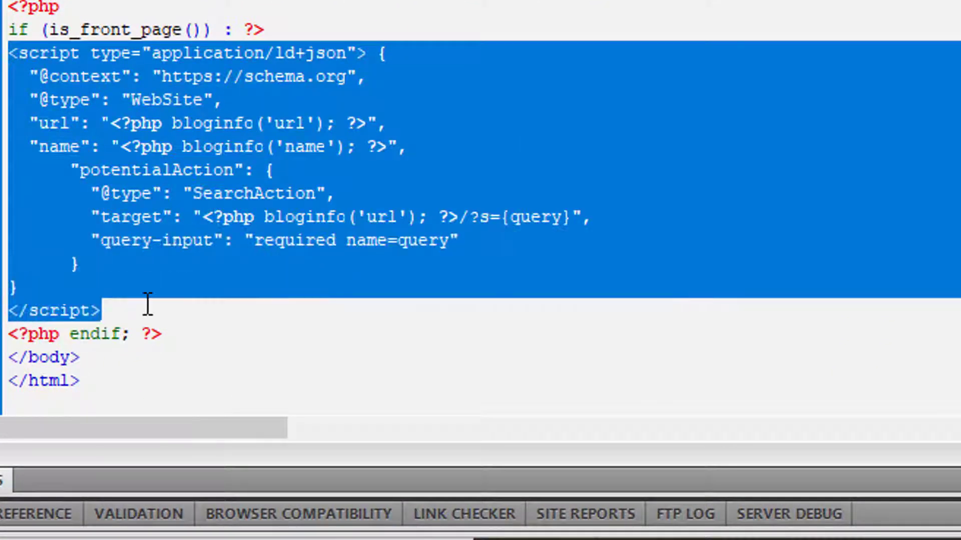
left_click(519, 216)
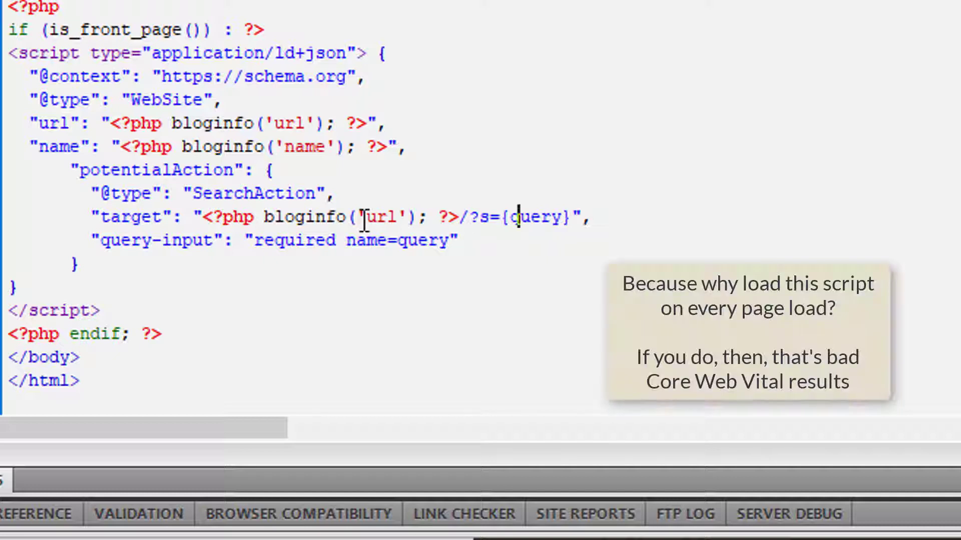
left_click(617, 153)
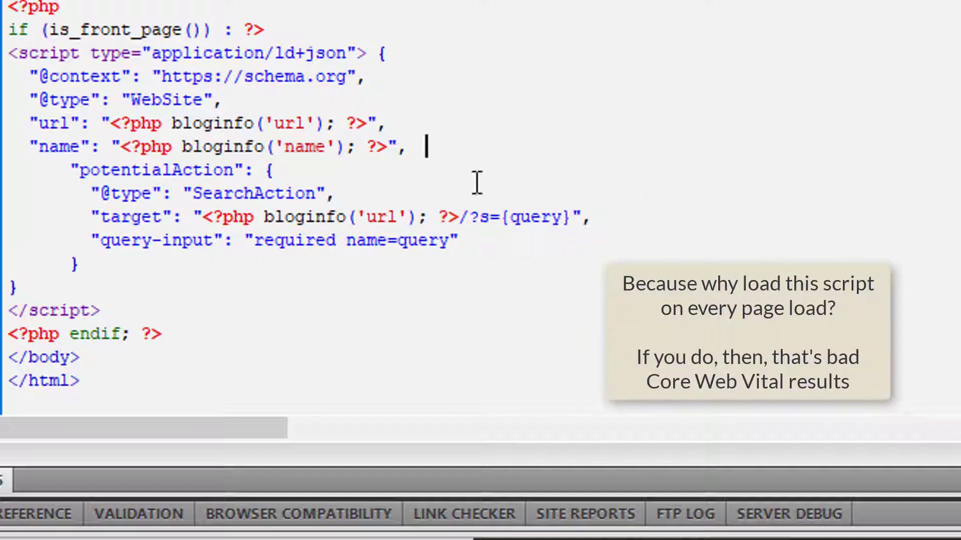
left_click_drag(186, 317, 10, 3)
left_click(405, 30)
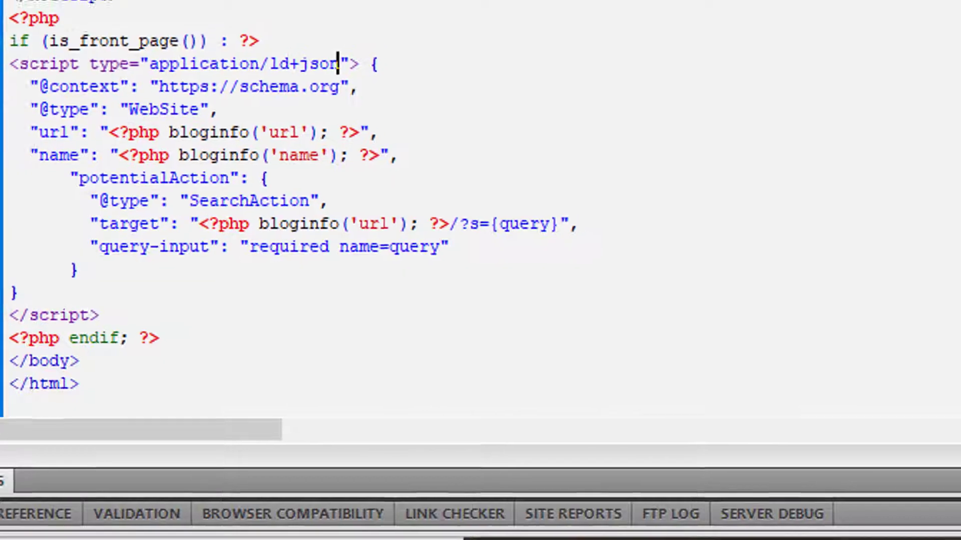
left_click(284, 22)
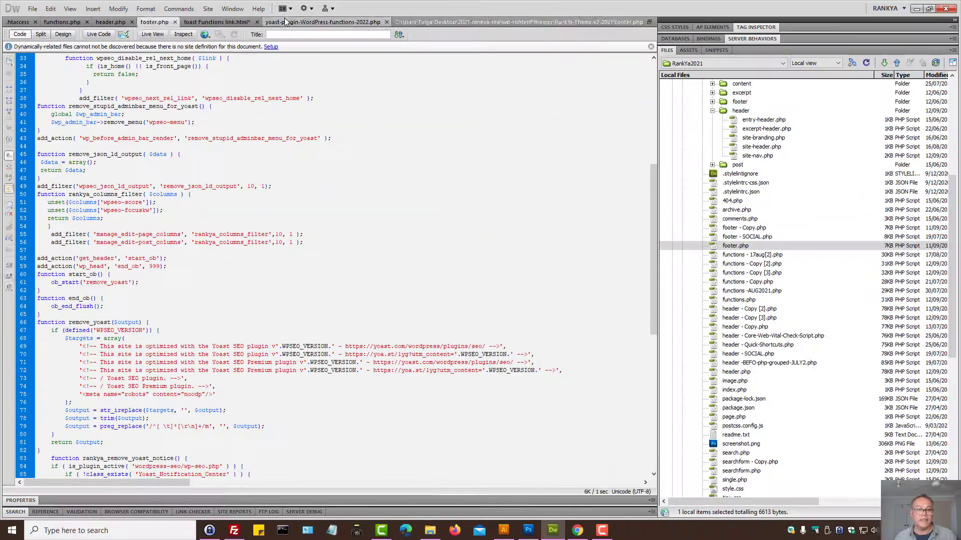
Copy the code from rankya_yoast_filter_plugin_update through the wpseo_remove_reply_to_com filter in yoast-plugin-WordPress-functions-2022.php
left_click(269, 275)
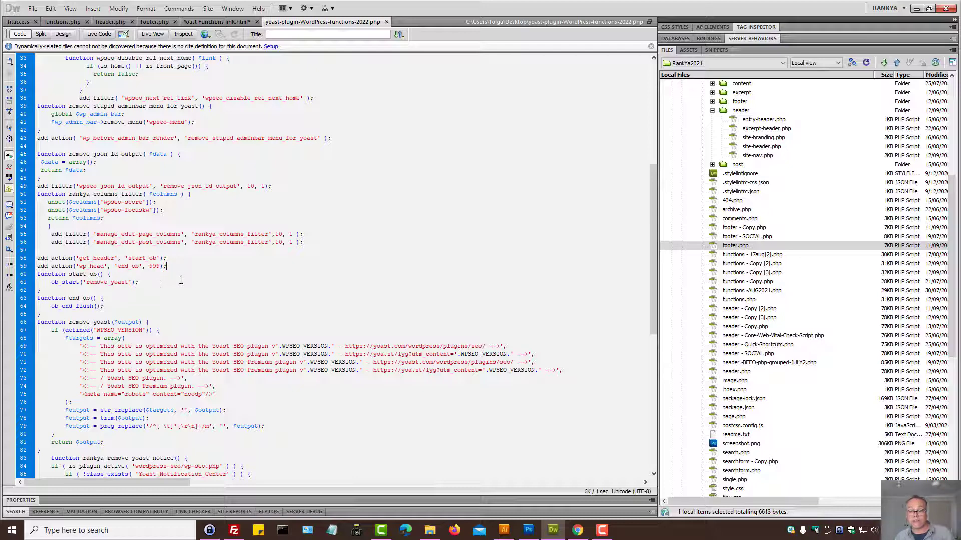
scroll(186, 300, "down", 7)
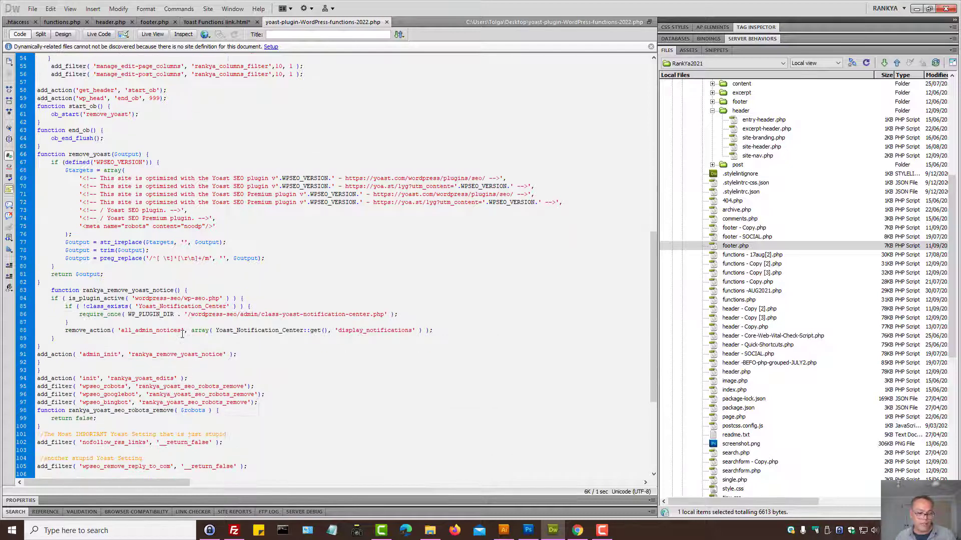
scroll(186, 330, "down", 7)
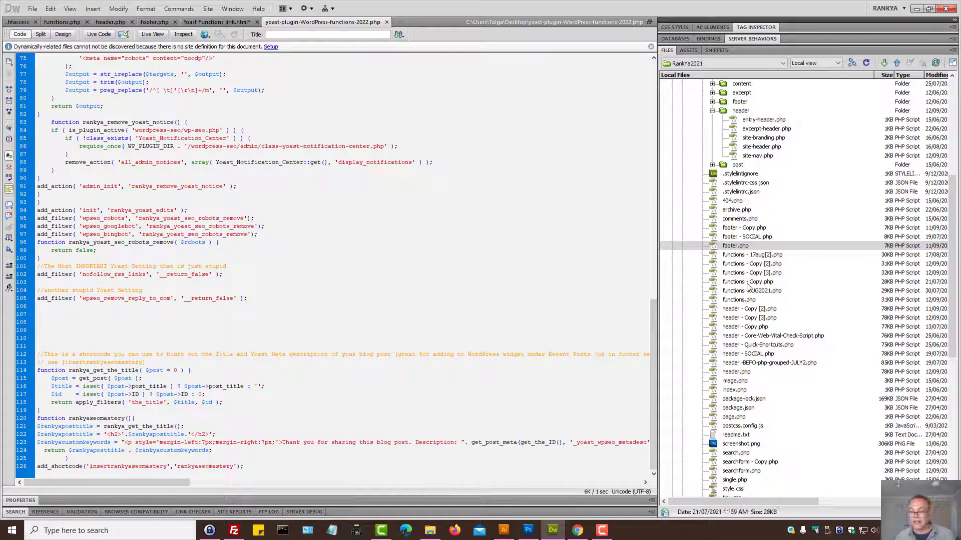
double_click(721, 300)
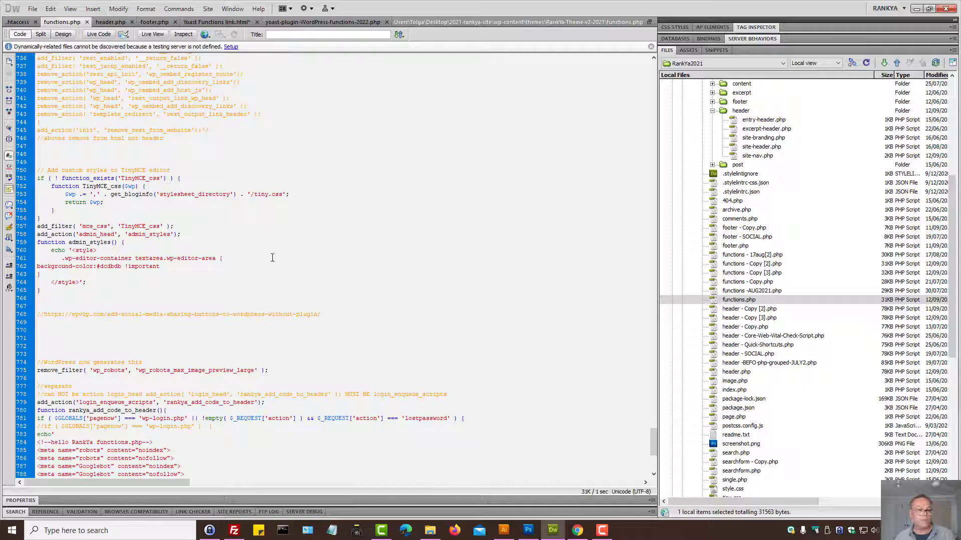
left_click(320, 22)
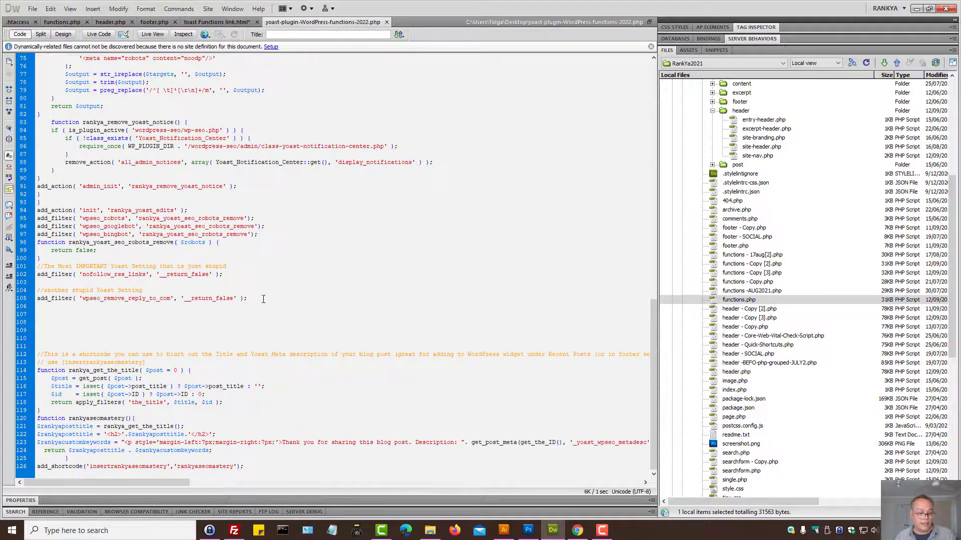
left_click_drag(237, 298, 3, 73)
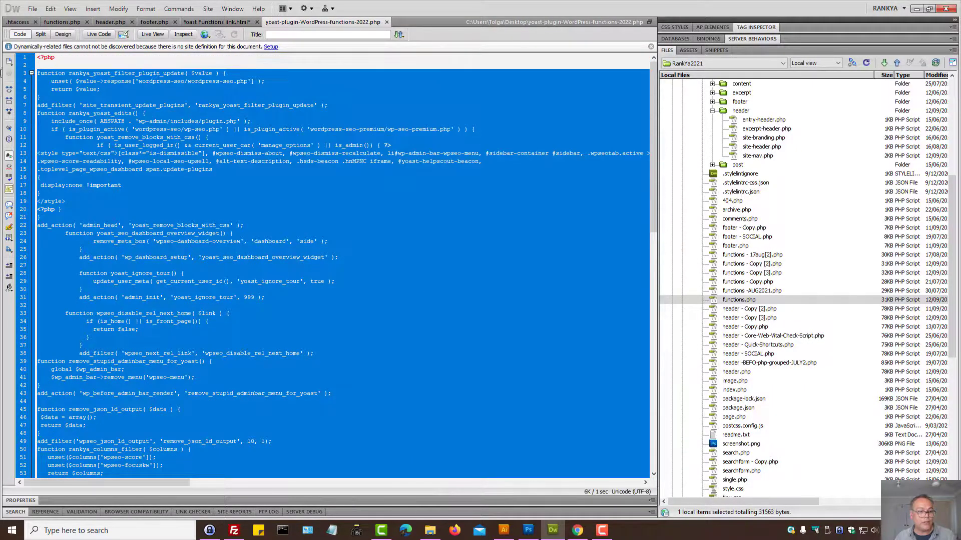
right_click(191, 113)
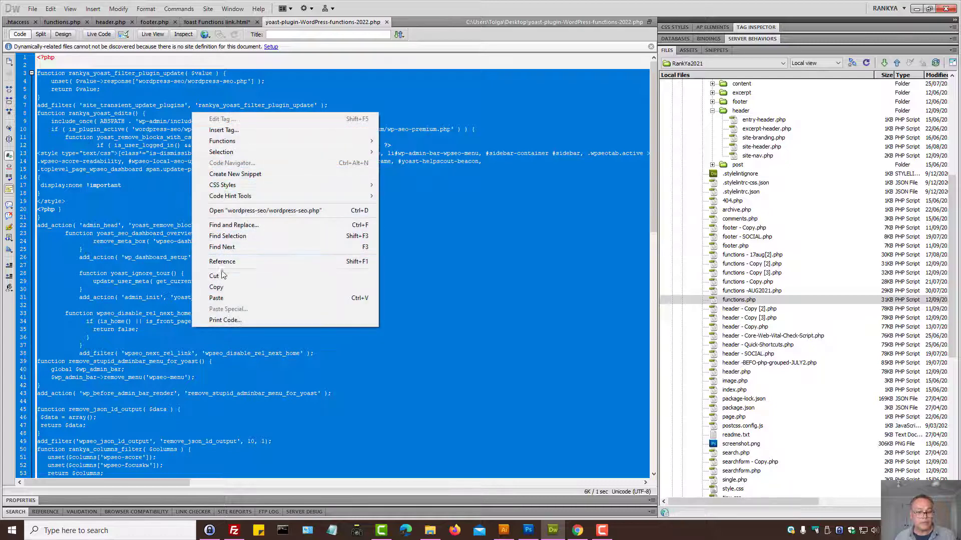
left_click(220, 288)
Add blank lines after the last function in the theme's functions.php and paste the copied Yoast code there
left_click(62, 22)
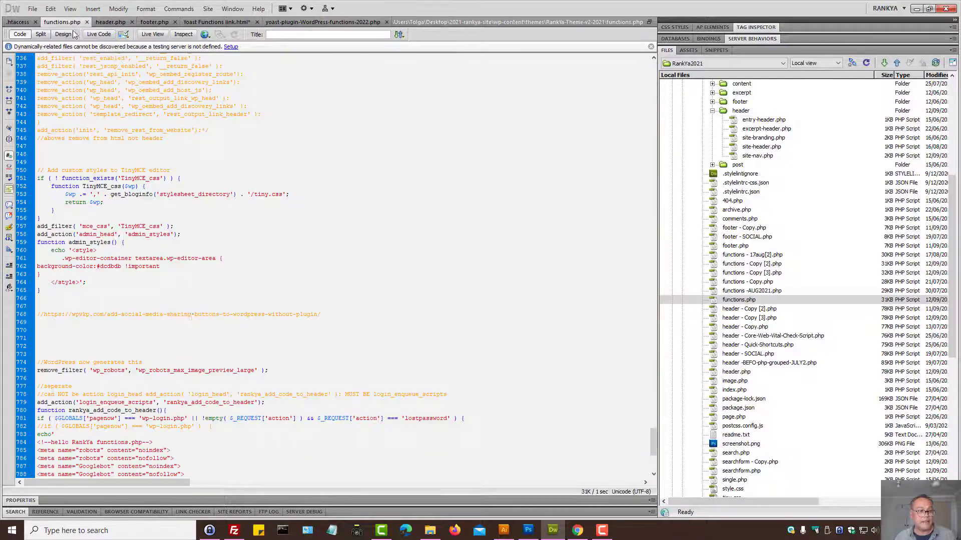
left_click(64, 450)
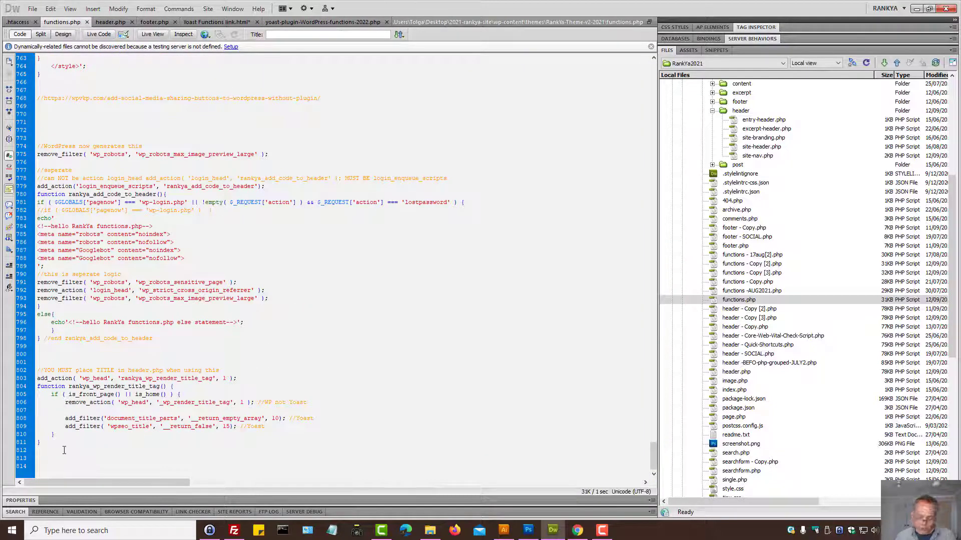
key("Return")
key("Return")
key("Return")
key("Return")
key("Return")
key("Return")
key("Return")
key("Return")
key("Return")
key("Return")
key("Return")
key("Return")
key("Return")
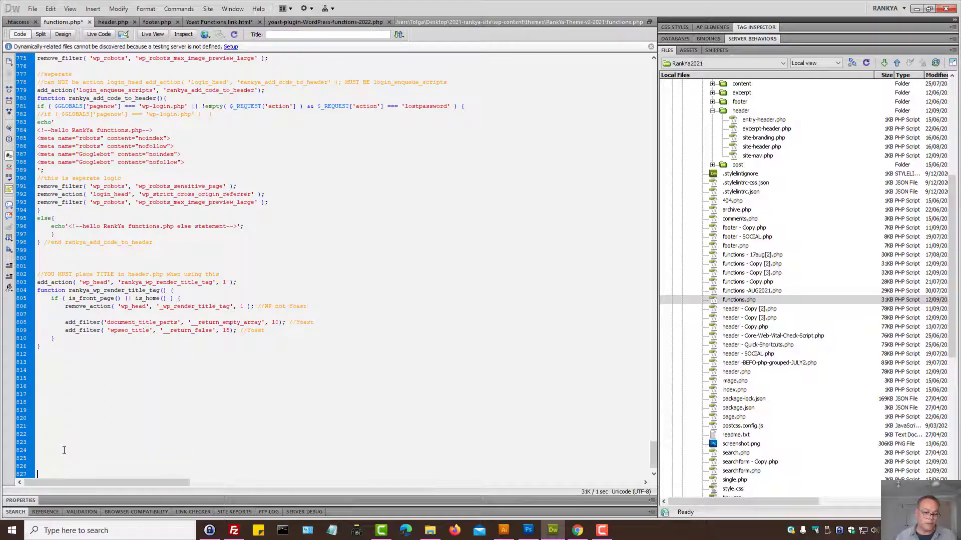
right_click(103, 408)
left_click(131, 378)
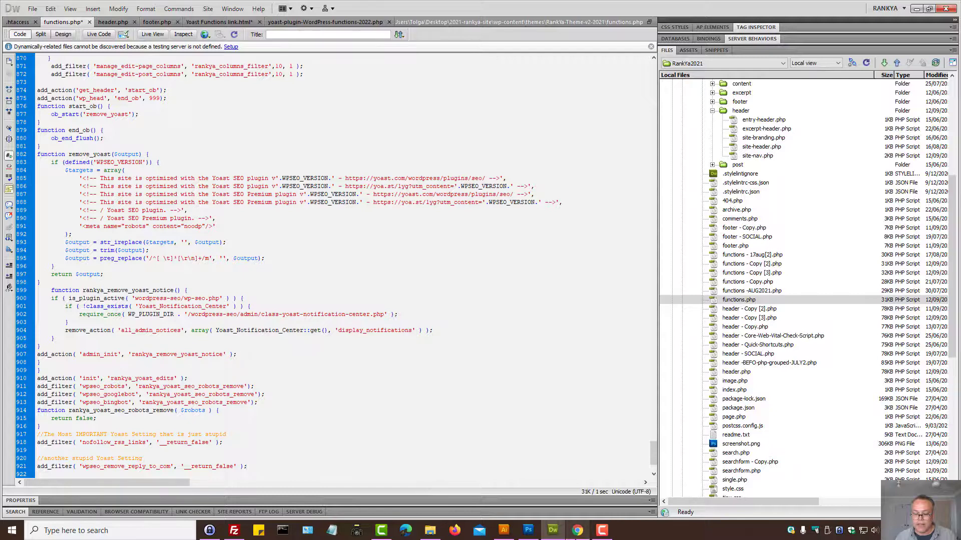
Switch to Chrome to view functions.php in the cPanel File Manager's theme folder, and return to Dreamweaver
left_click(577, 531)
left_click(713, 8)
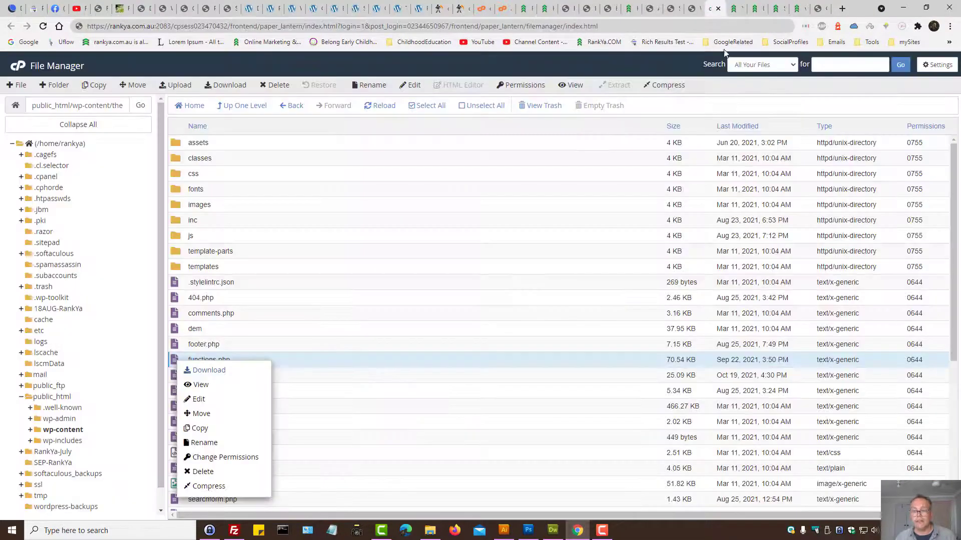
left_click(1, 407)
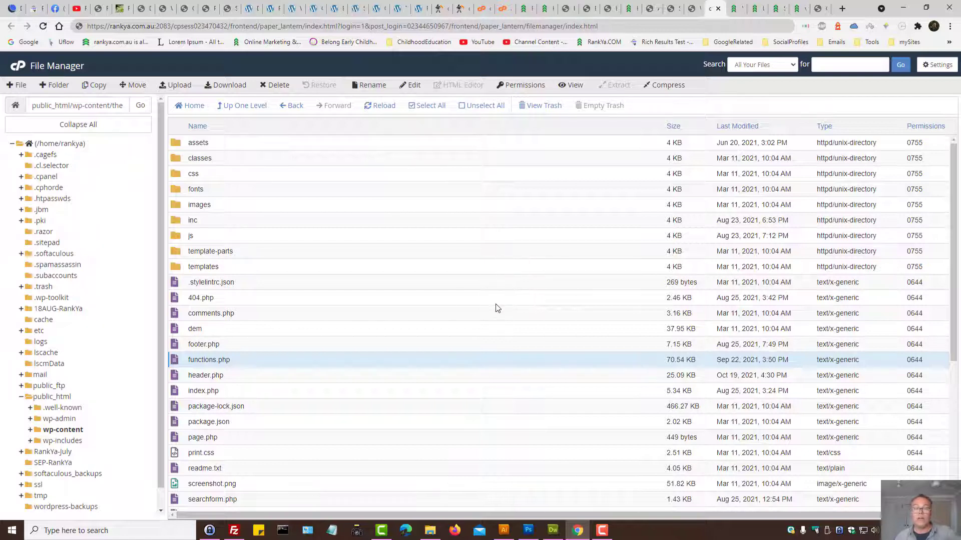
left_click(909, 11)
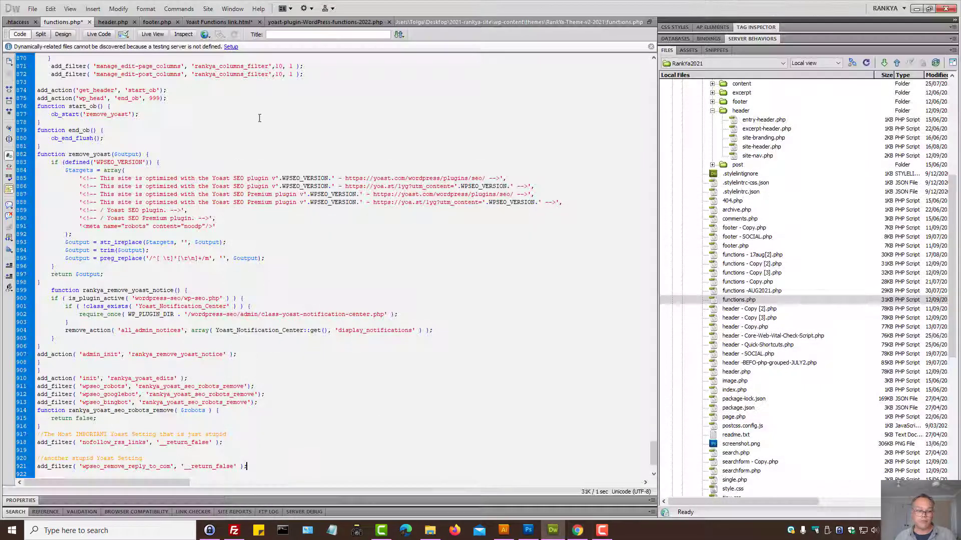
Copy the shortcode code from rankya_get_the_title through the add_shortcode line in yoast-plugin-WordPress-functions-2022.php
scroll(211, 227, "down", 3)
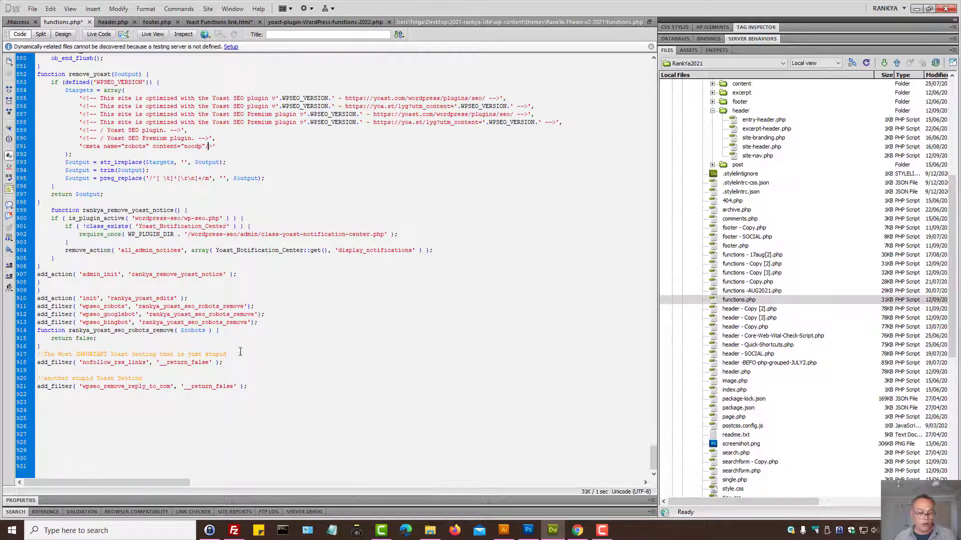
left_click(315, 24)
scroll(236, 361, "down", 20)
left_click(223, 402)
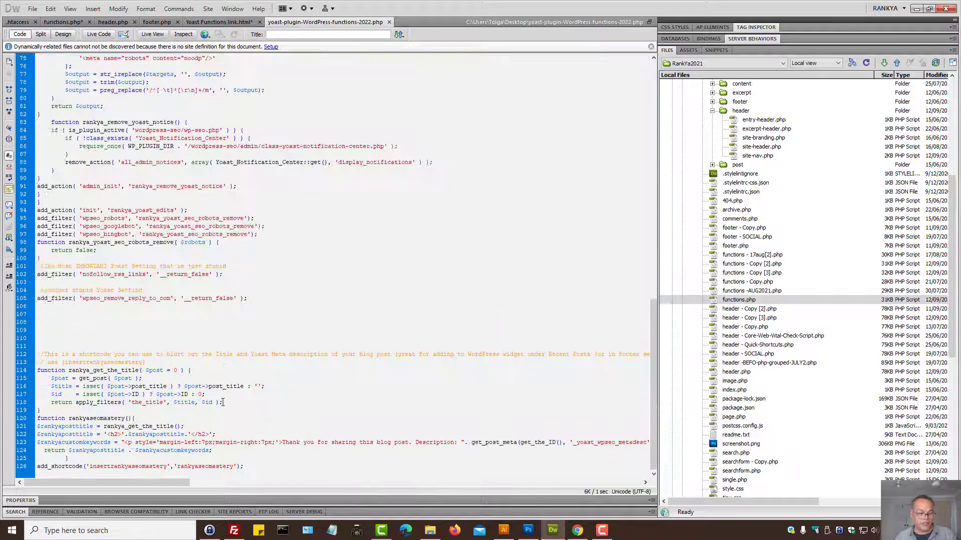
left_click_drag(244, 466, 37, 370)
right_click(126, 376)
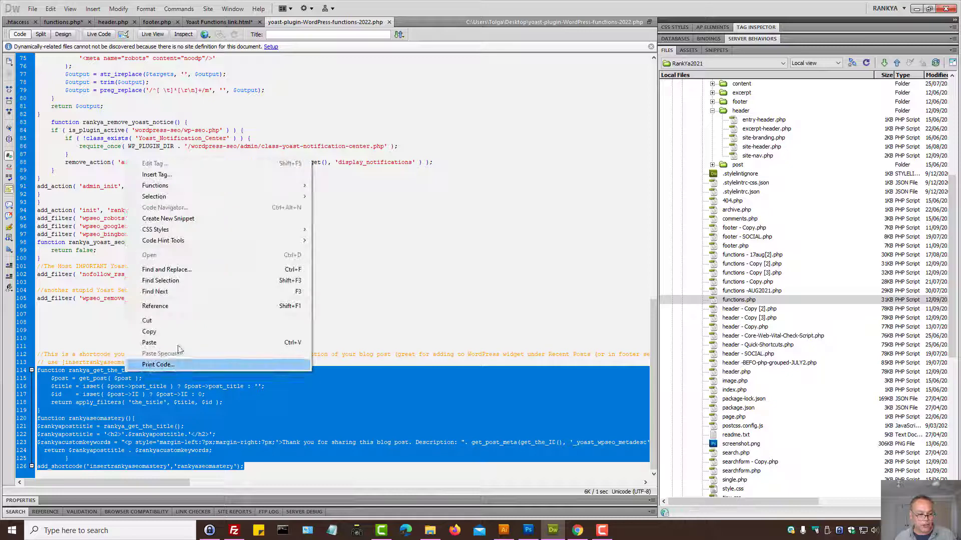
left_click(164, 326)
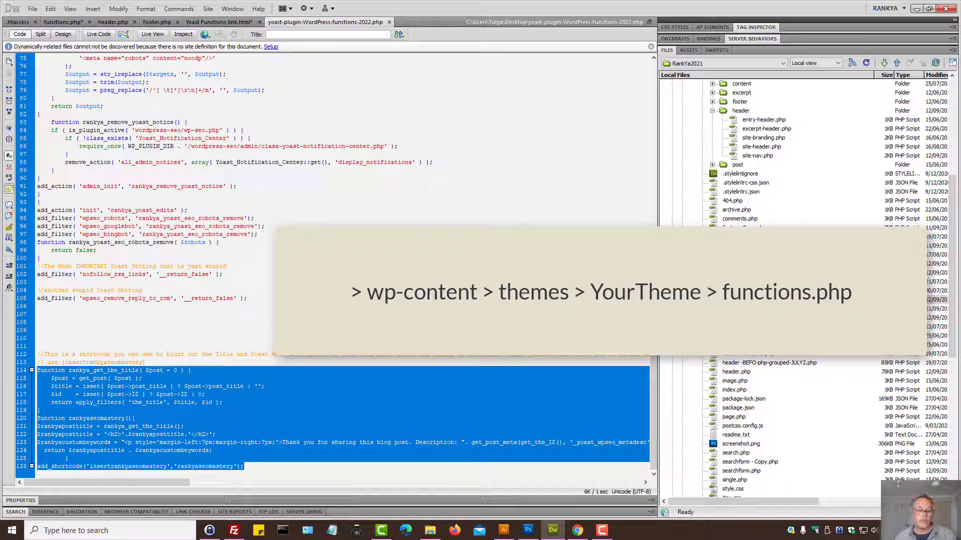
left_click(310, 306)
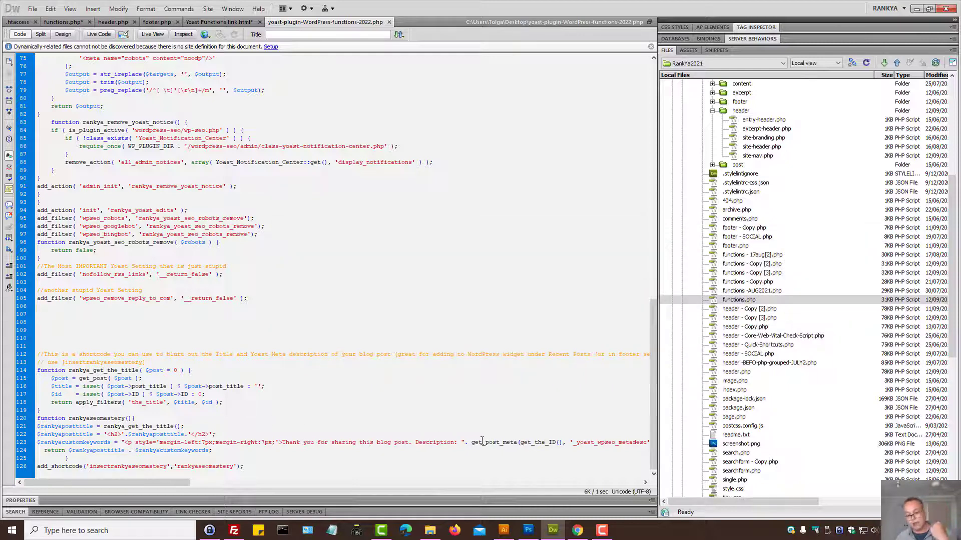
Highlight get_post_meta, the shortcode name in add_shortcode, and the [insertrankyaseomastery] usage comment
double_click(498, 443)
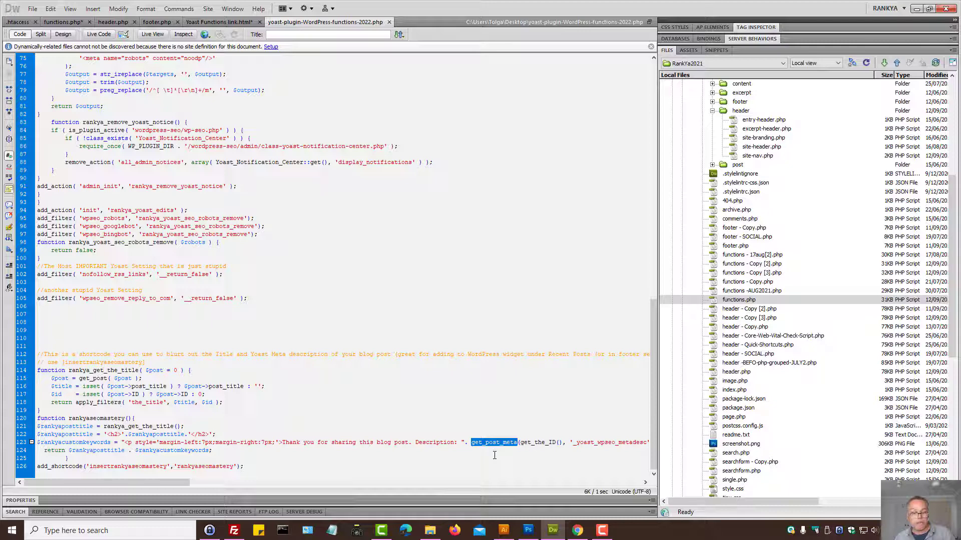
double_click(138, 465)
left_click_drag(61, 362, 146, 362)
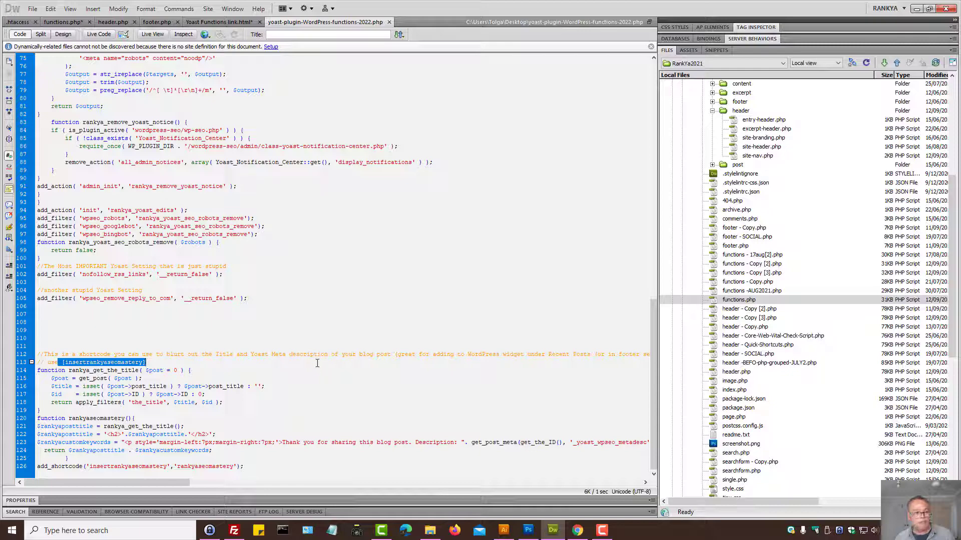
Switch to Chrome and open the WordPress Widgets page from the post editor's admin menu
left_click(577, 530)
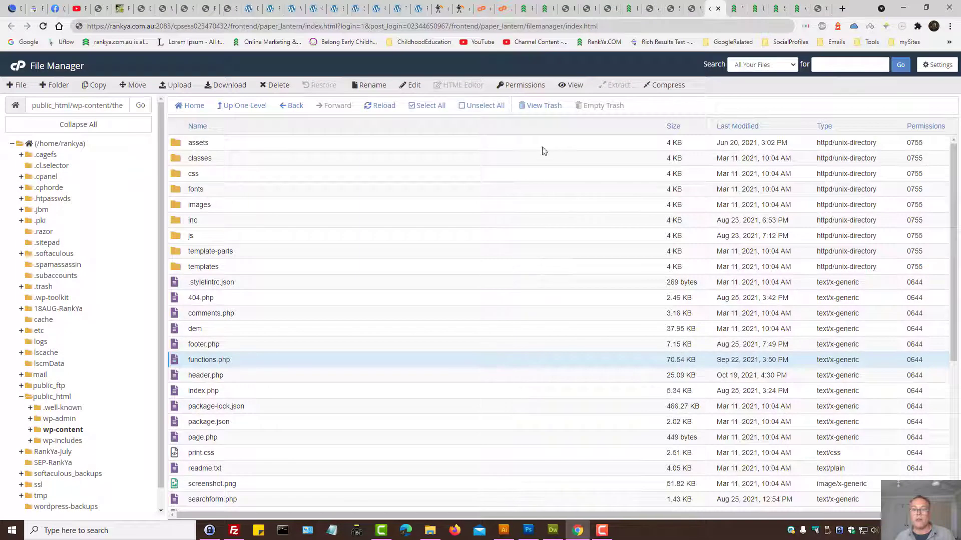
left_click(567, 8)
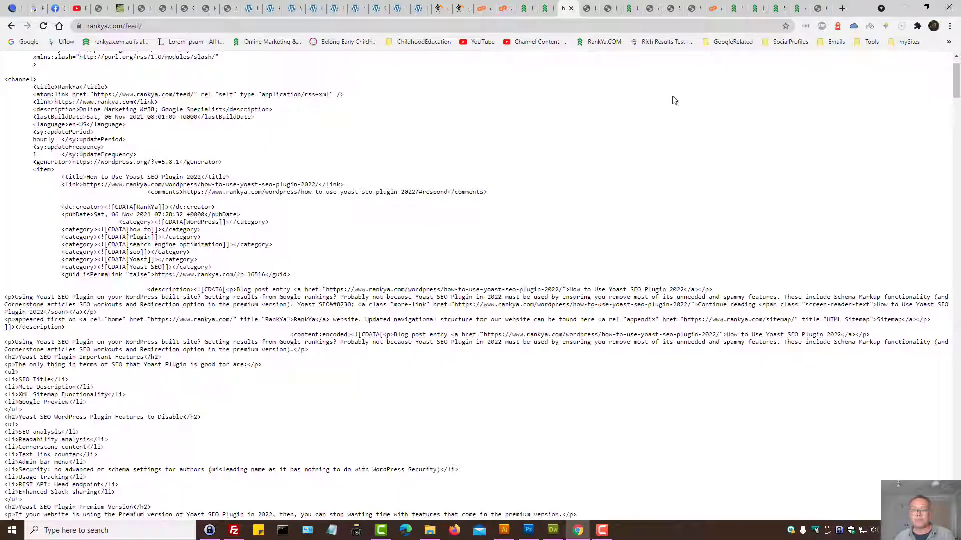
left_click(571, 9)
mouse_move(45, 277)
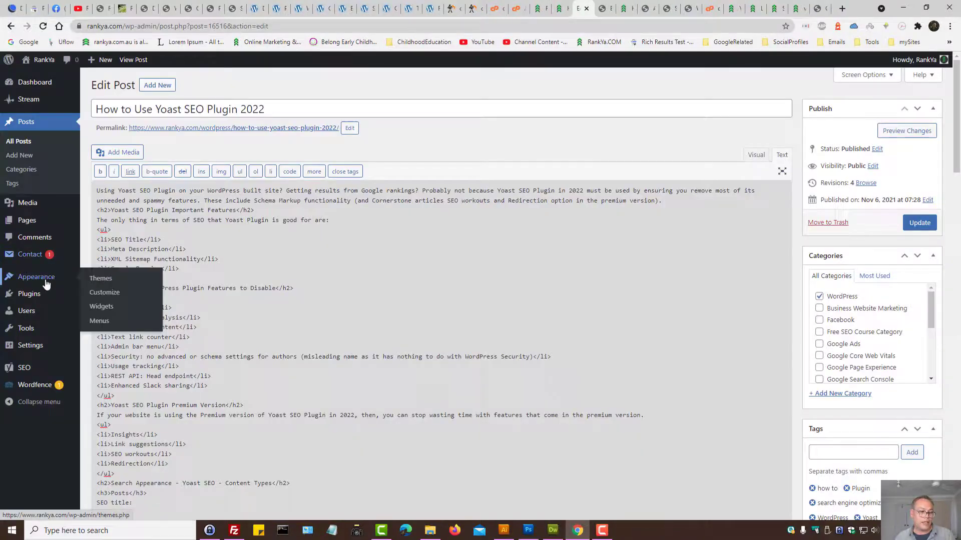
left_click(103, 312)
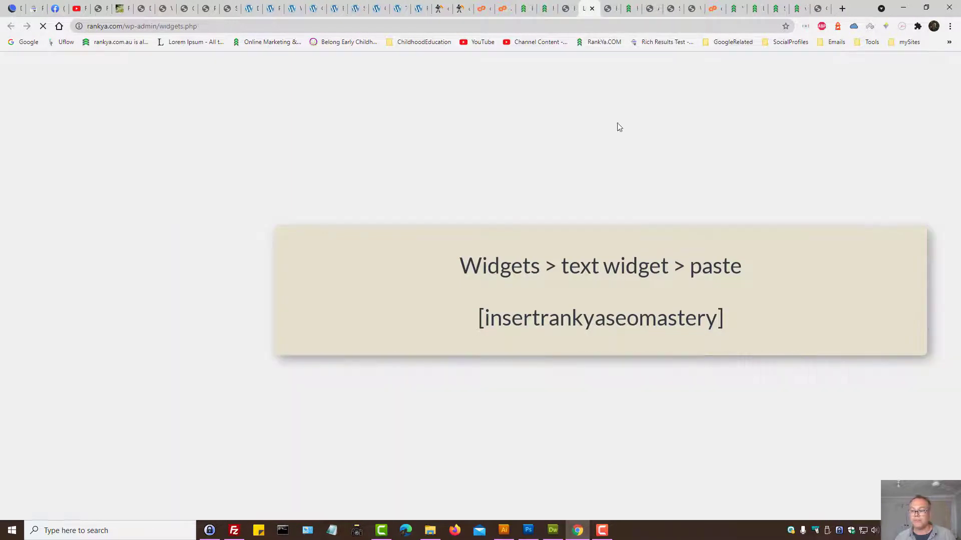
View the footer of the live Core Web Vitals post and highlight its "Thank you for sharing" text
left_click(546, 8)
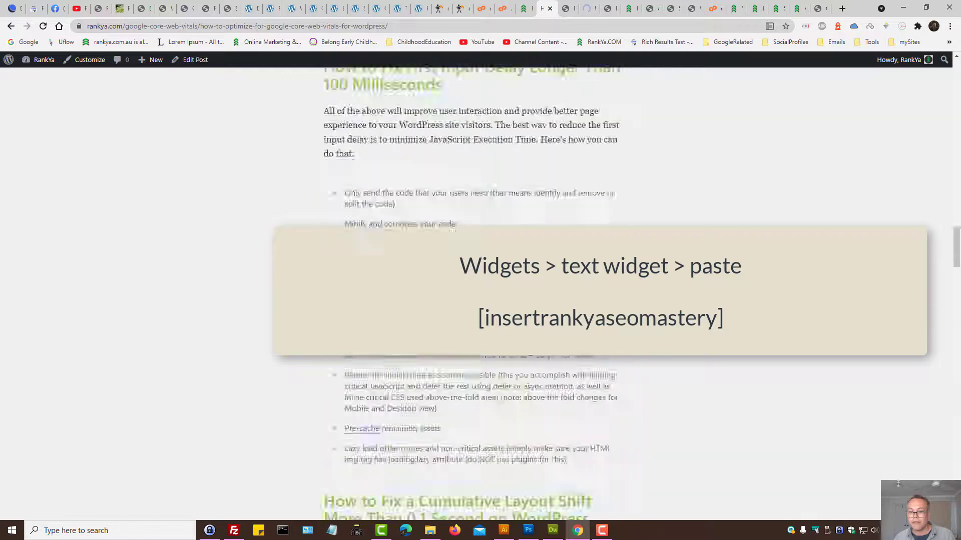
scroll(593, 373, "up", 20)
scroll(593, 373, "down", 20)
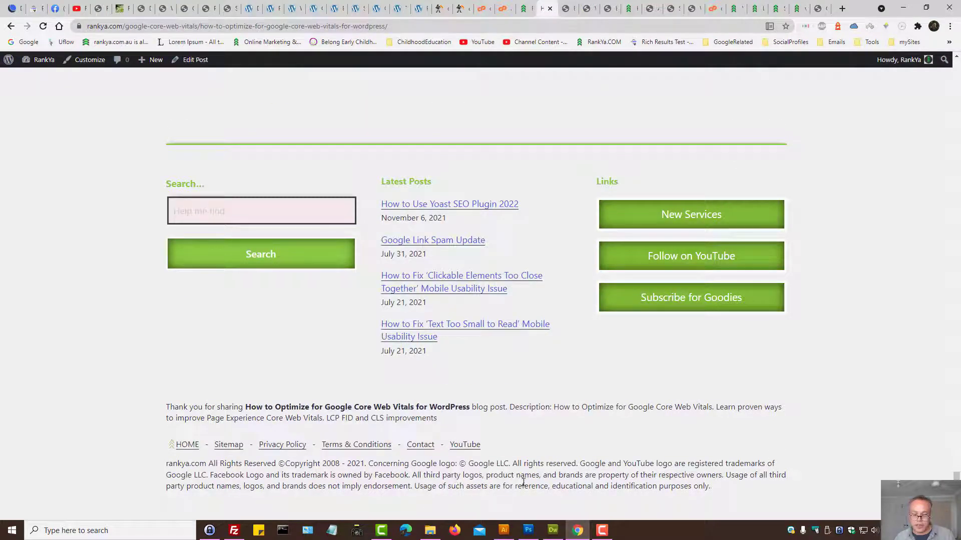
left_click_drag(167, 405, 447, 425)
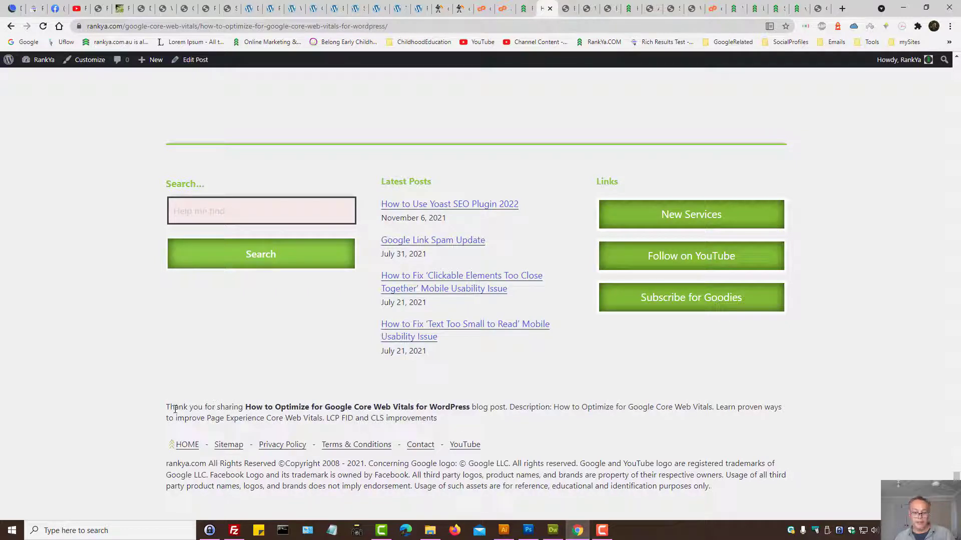
left_click_drag(165, 408, 248, 409)
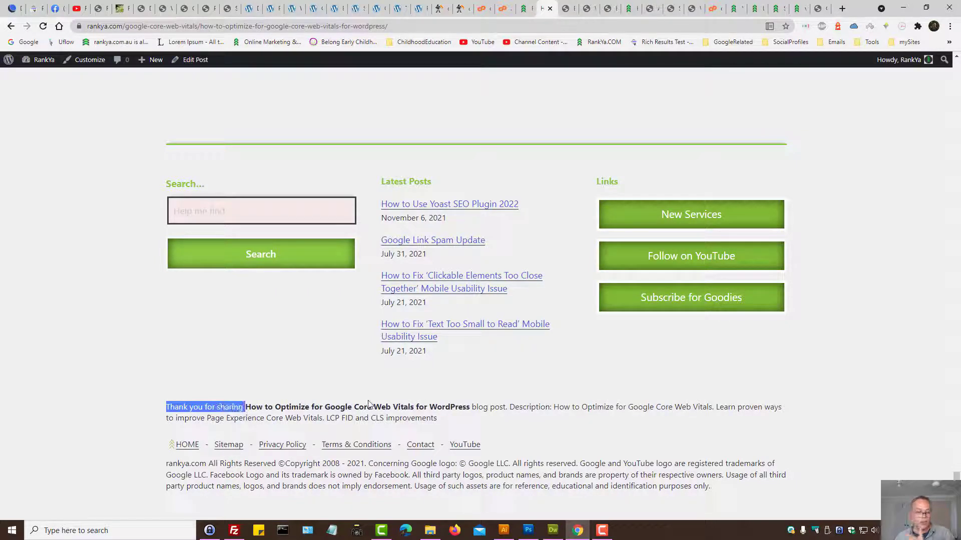
Compare the Yoast meta description in the post's editor with the full thank-you sentence in the live post's footer, highlighting both
left_click(199, 68, "ctrl")
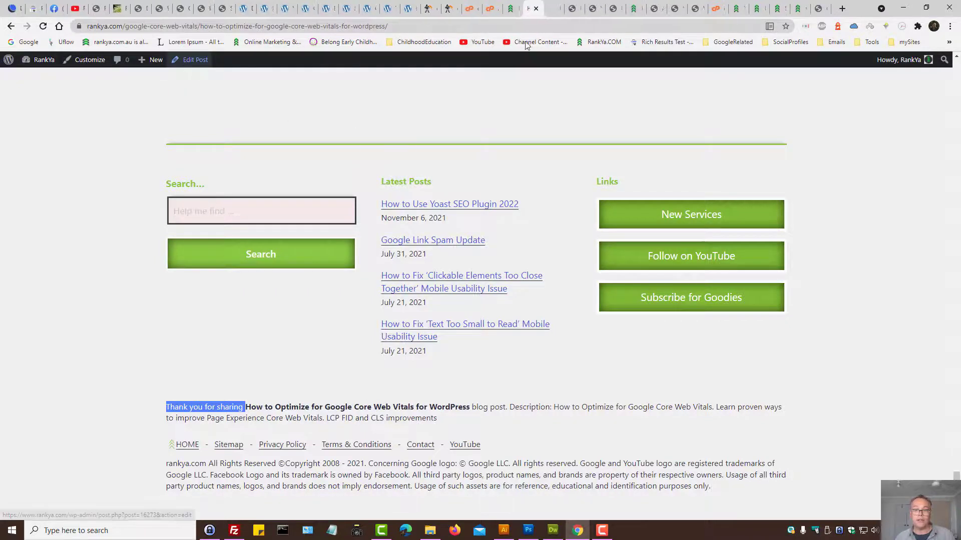
left_click(556, 5)
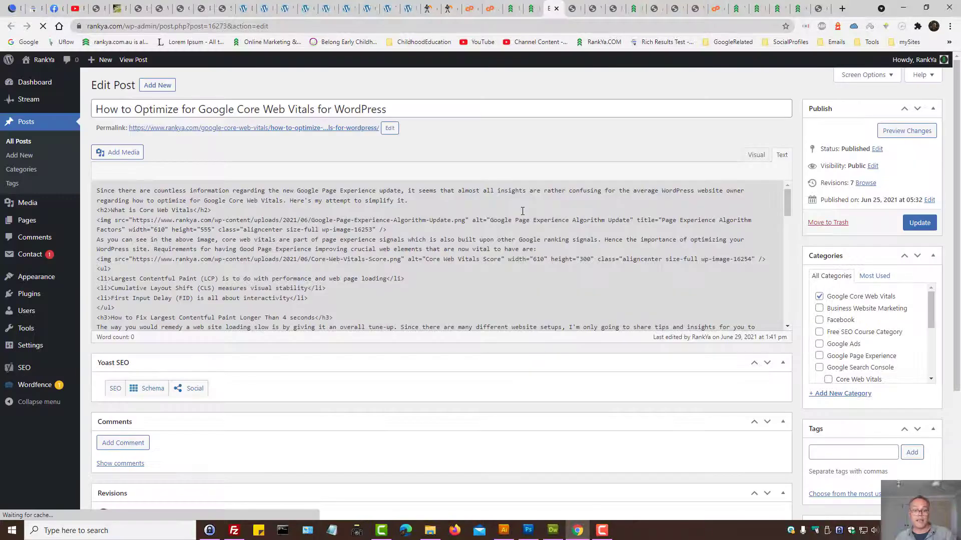
scroll(511, 288, "down", 15)
scroll(485, 350, "down", 7)
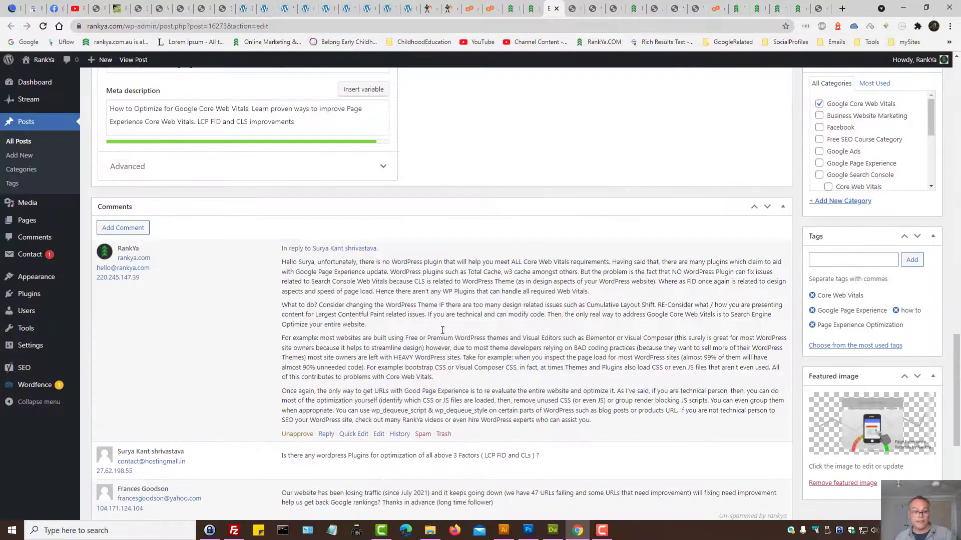
scroll(350, 325, "up", 4)
left_click(180, 316)
key("ctrl+a")
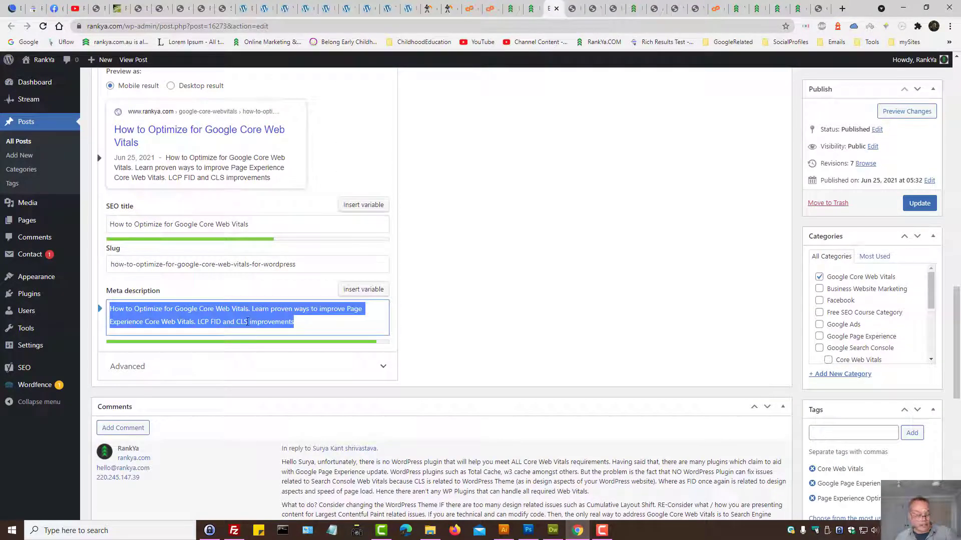
left_click(534, 6)
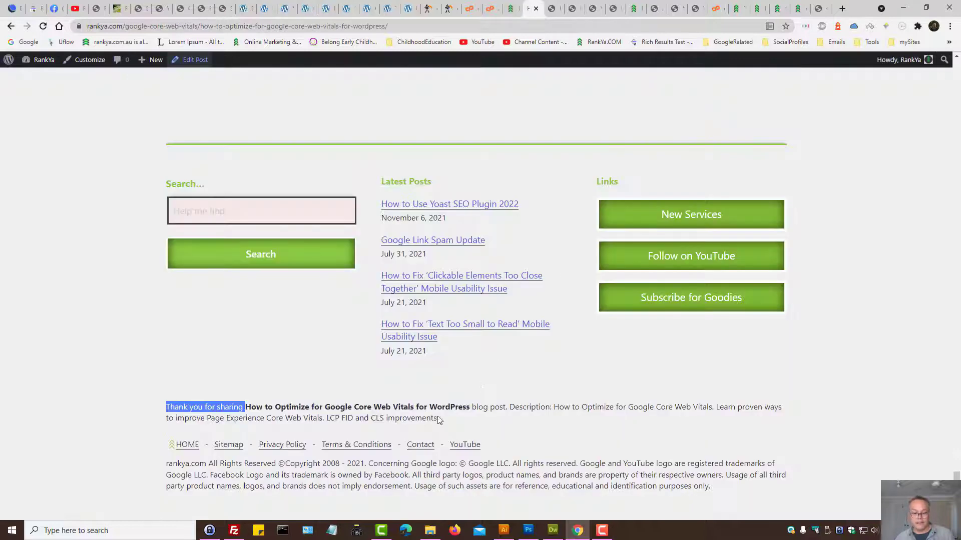
left_click_drag(438, 418, 162, 403)
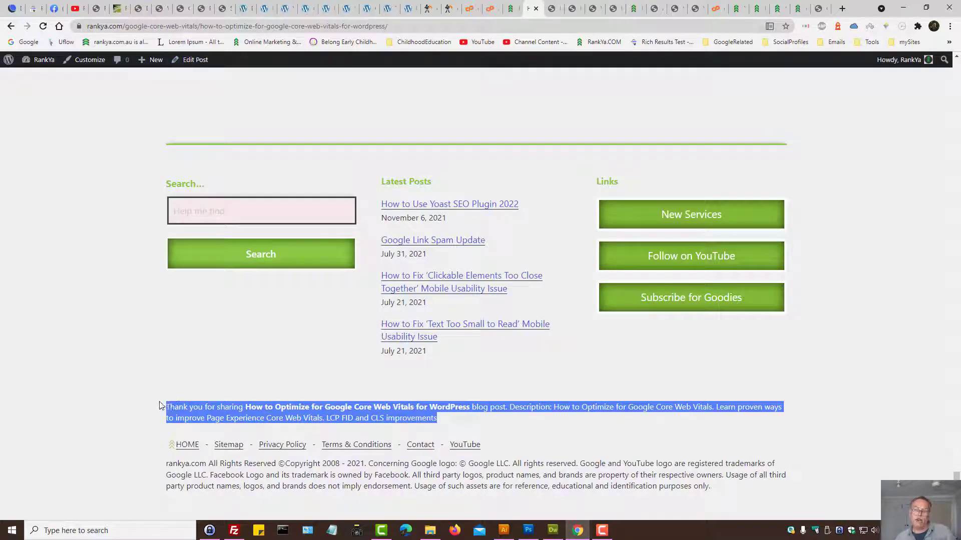
Recheck the post's Yoast meta description in the editor and return to the live post's footer text
left_click(239, 395)
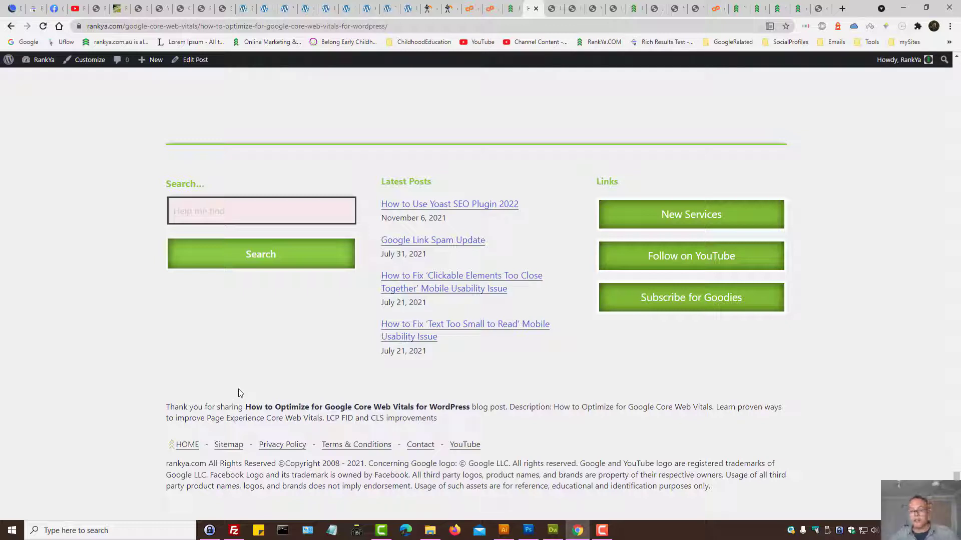
left_click(559, 4)
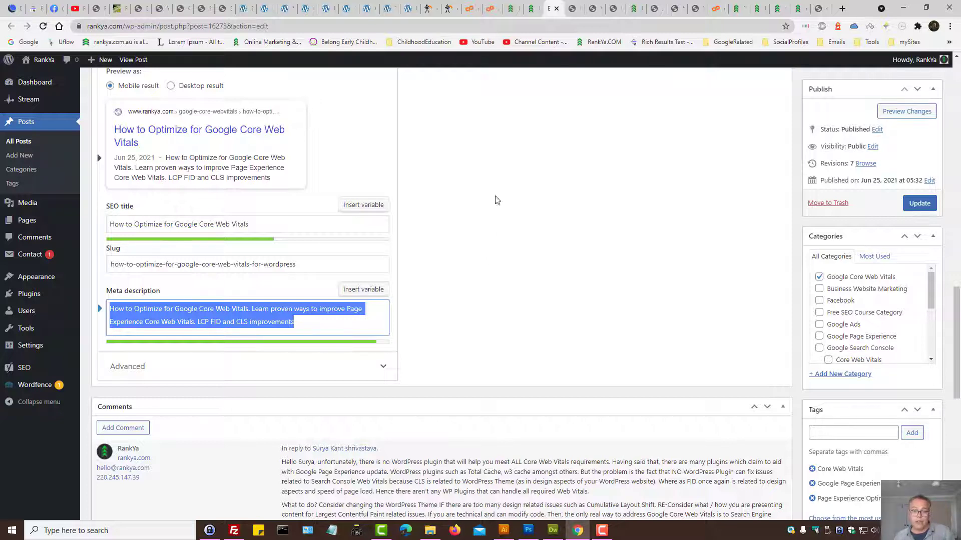
left_click(535, 4)
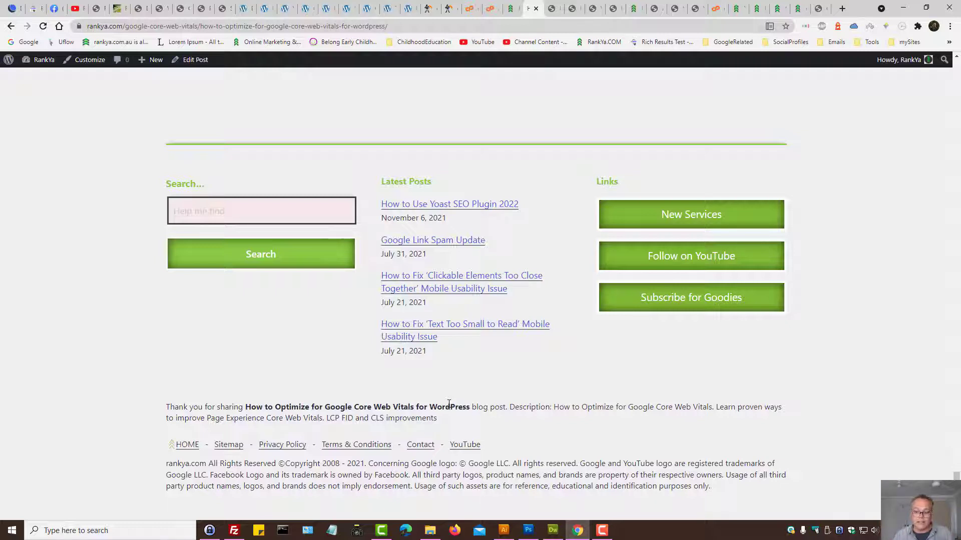
Switch to Dreamweaver to view the shortcode function, and highlight the full thank-you sentence in the live post's footer in Chrome
left_click(553, 529)
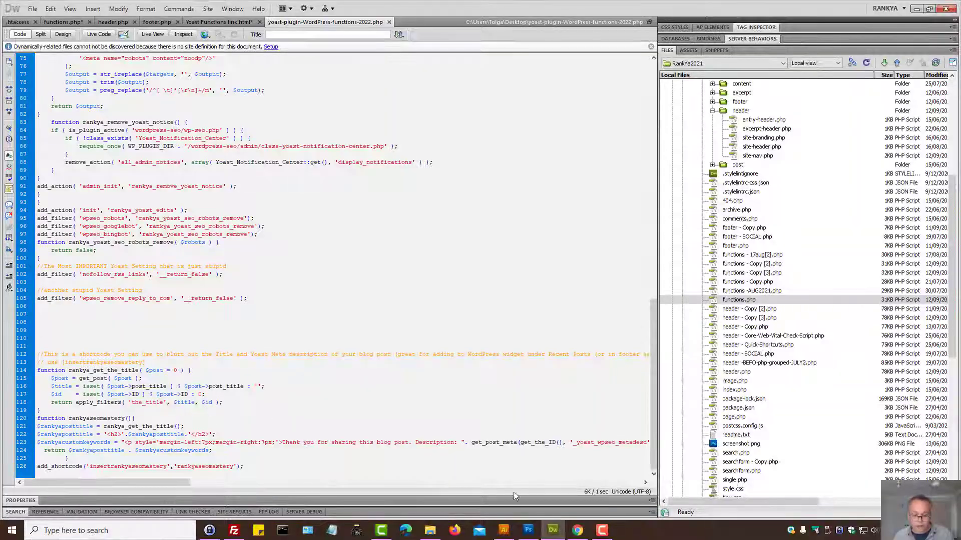
left_click(577, 530)
triple_click(386, 407)
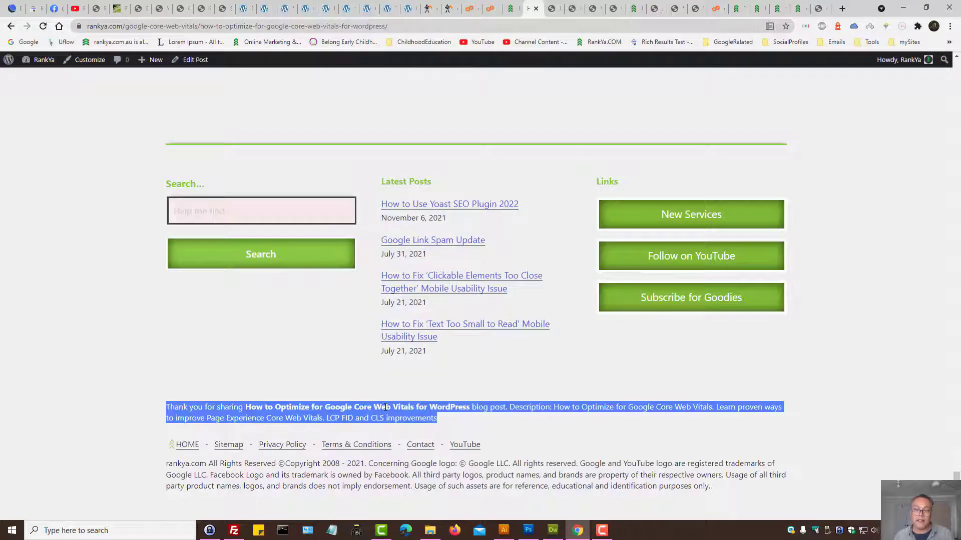
left_click_drag(163, 407, 445, 421)
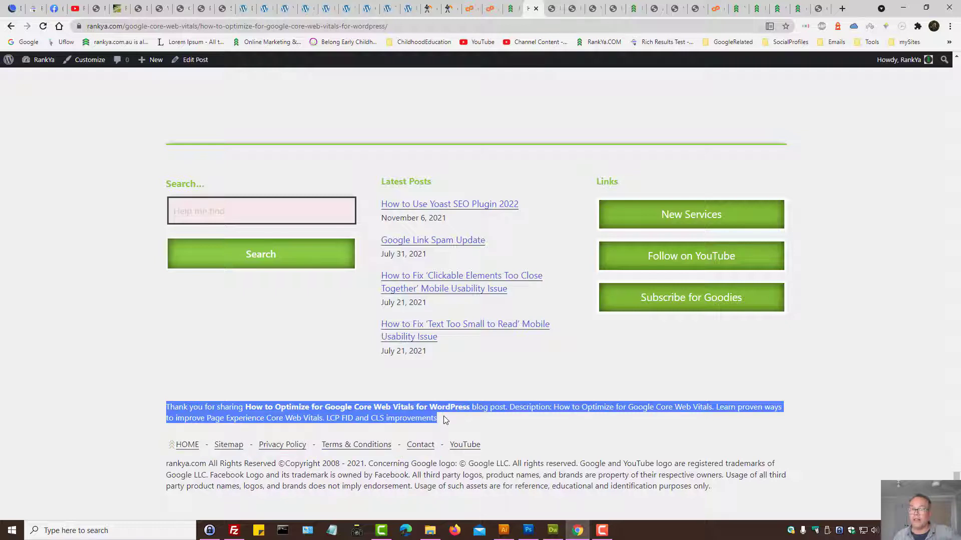
left_click(472, 420)
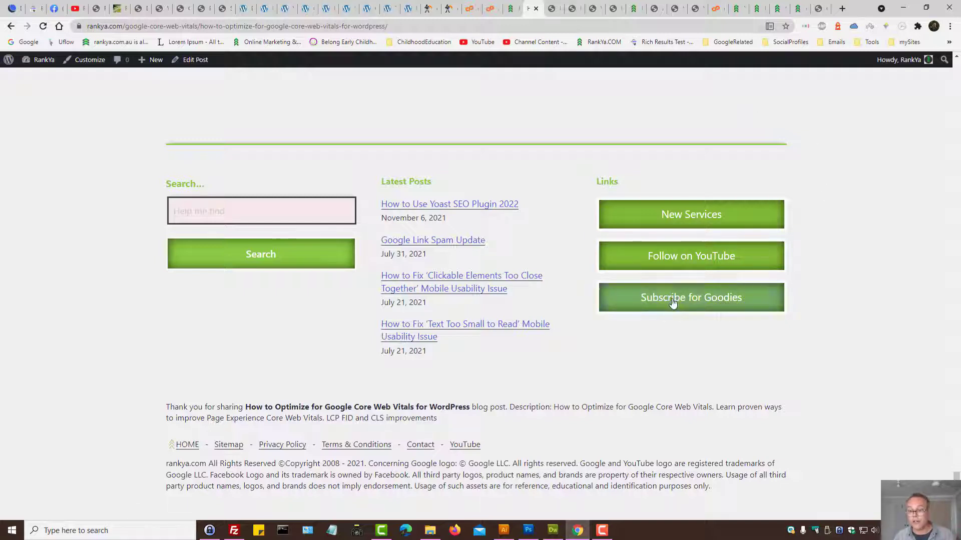
Open the Subscribe for Goodies mailing list form from the footer, and view the RankYa homepage and YouTube channel
left_click(691, 300)
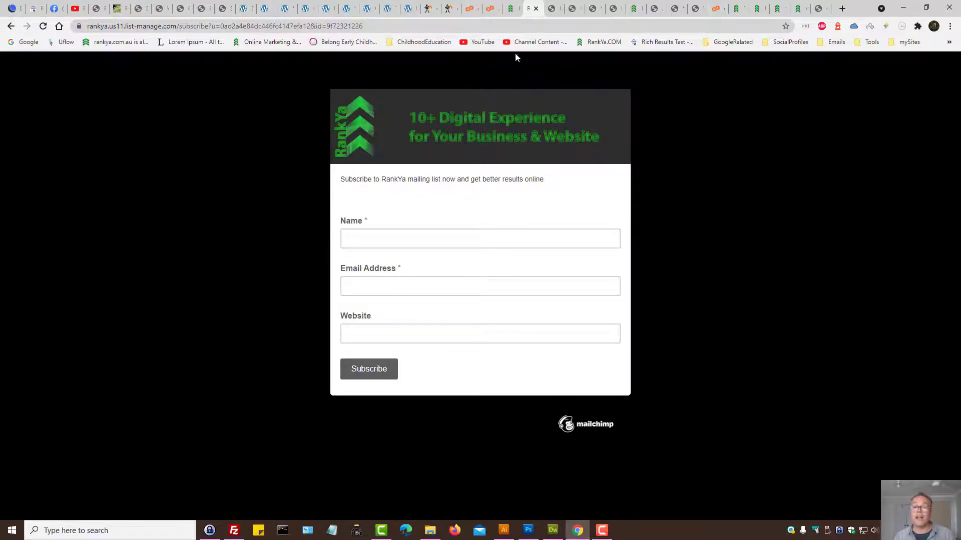
left_click(510, 8)
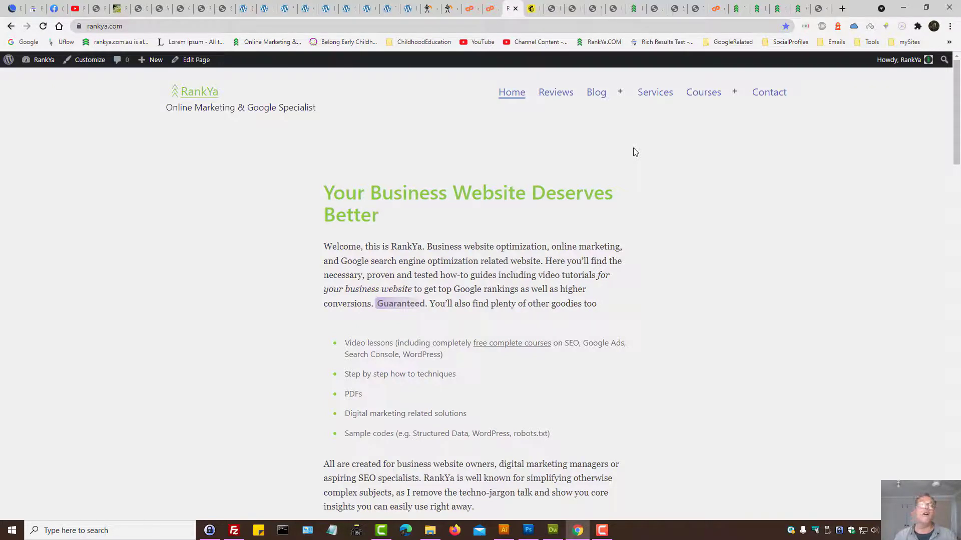
left_click(79, 9)
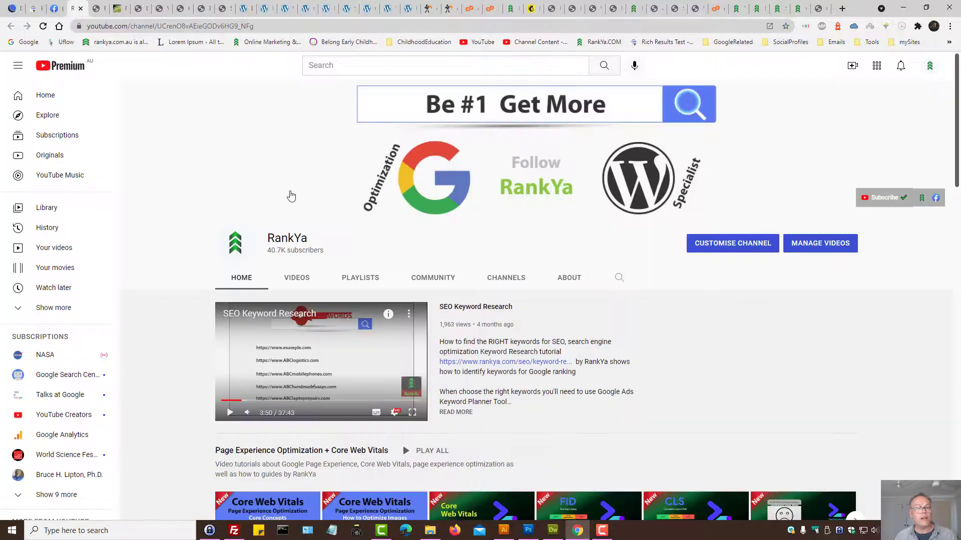